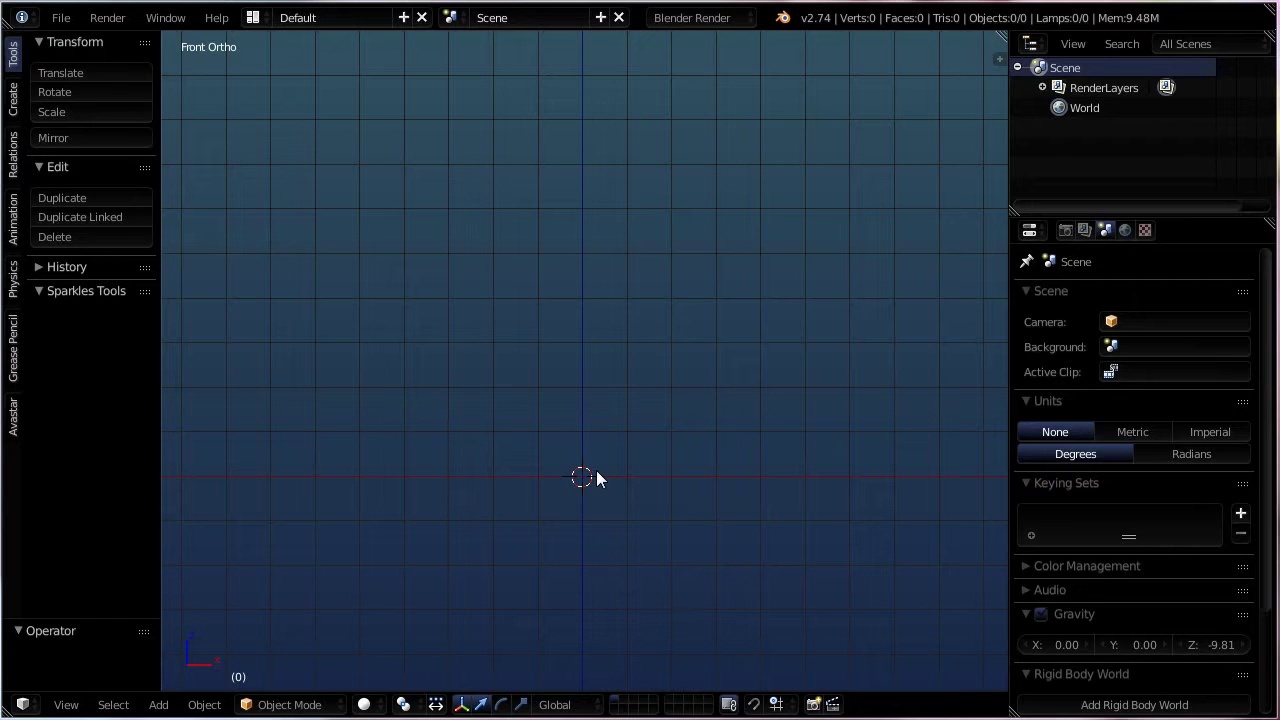
- Add a cube at the origin, then orbit and zoom to view it from above at an angle
key(shift+a)
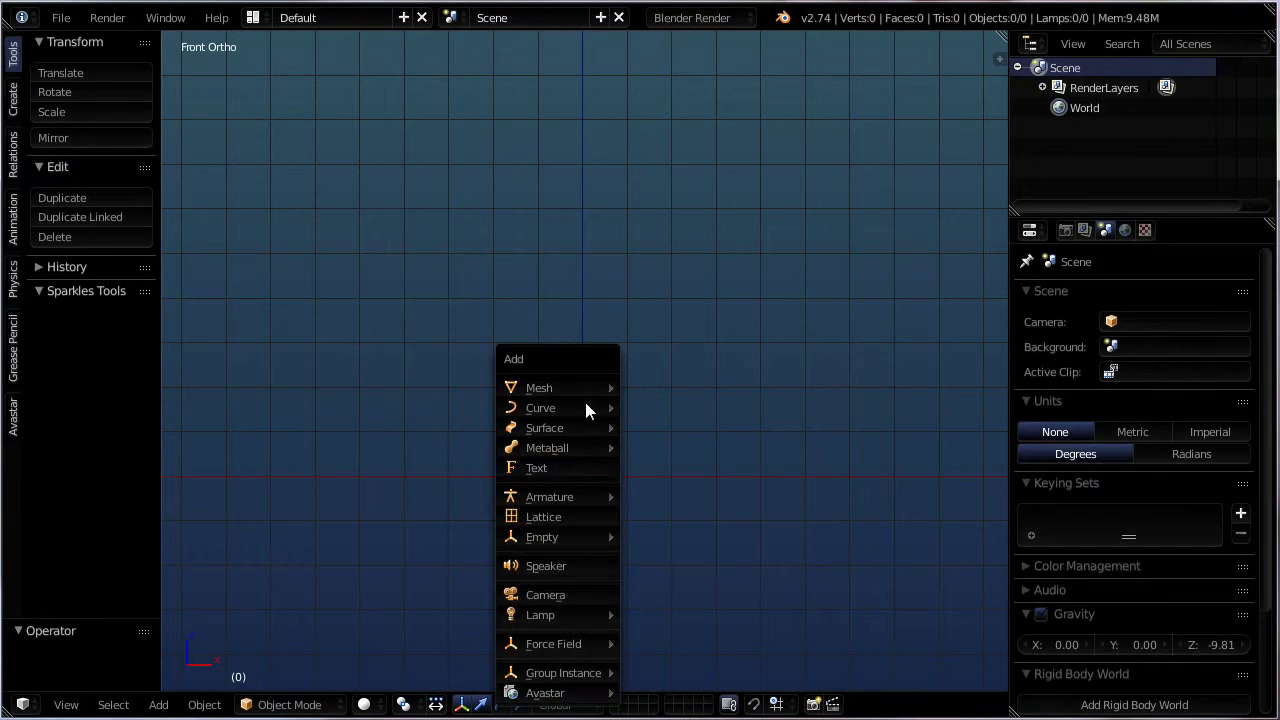
mouse_move(577, 390)
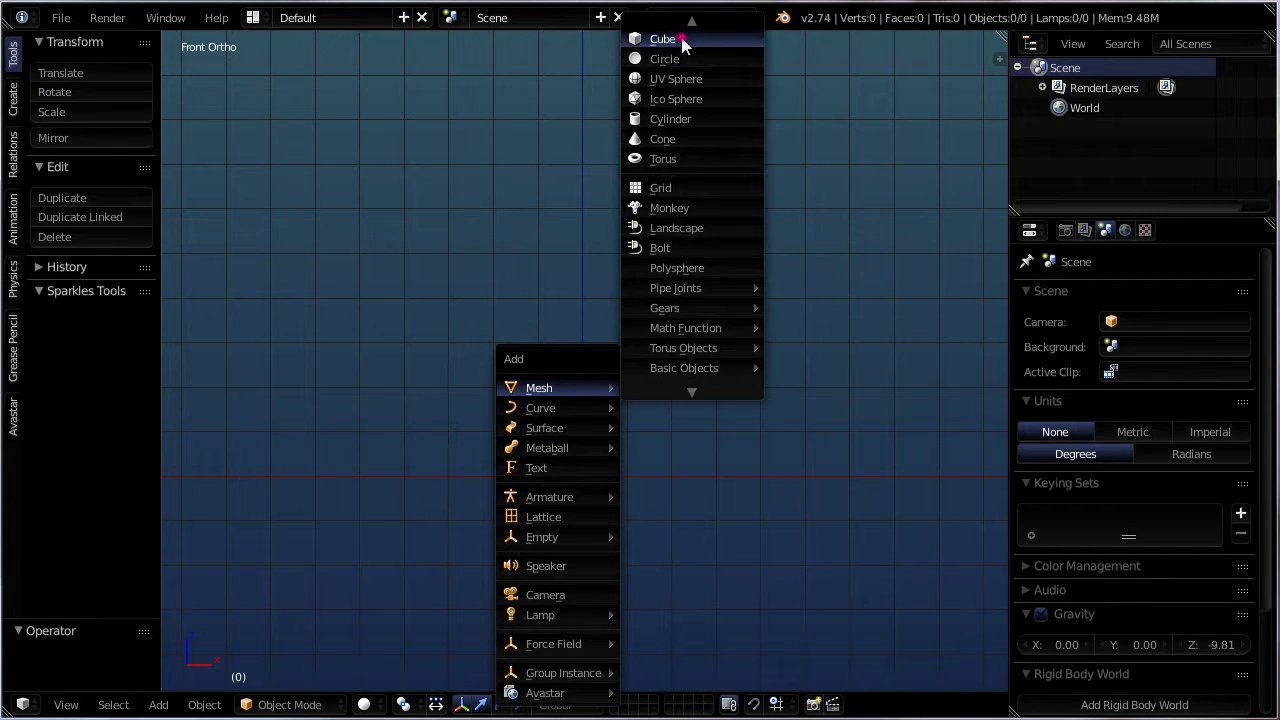
click(681, 38)
middle_drag(593, 520, 501, 563)
scroll(634, 428, up, 5)
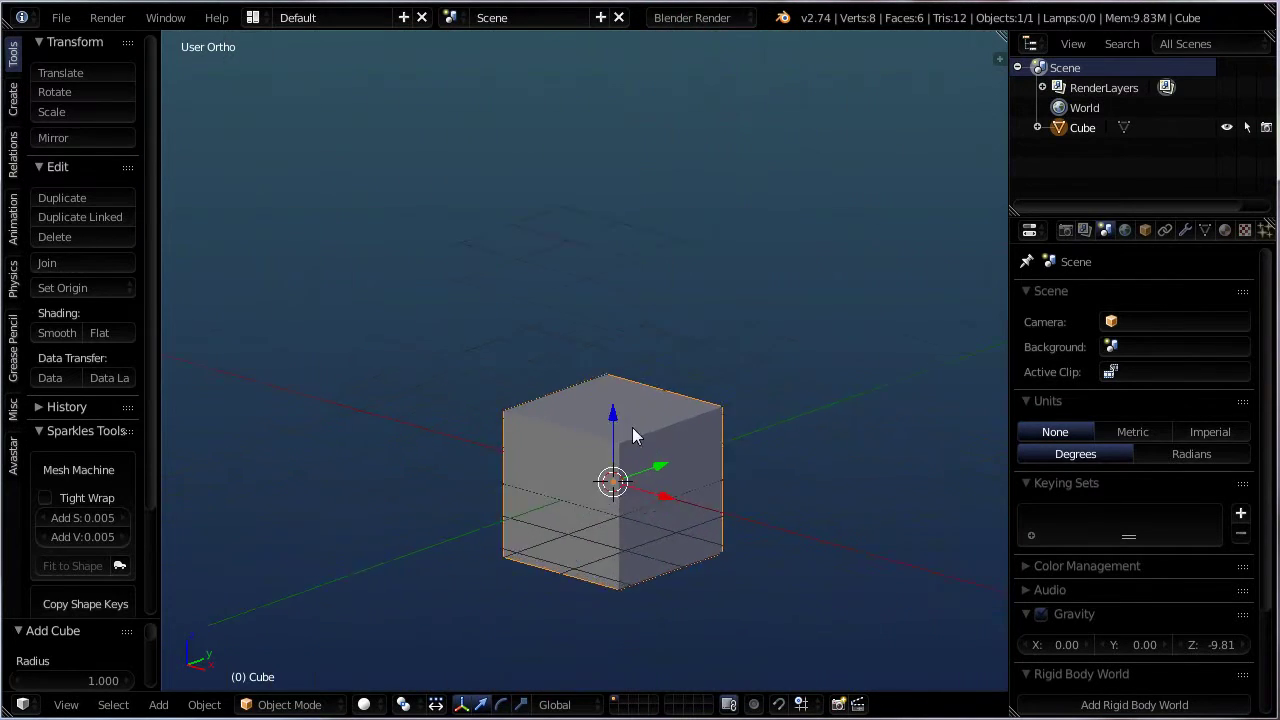
- Enter Edit Mode on the cube and scroll the N sidebar down to Mesh Display
key(Tab)
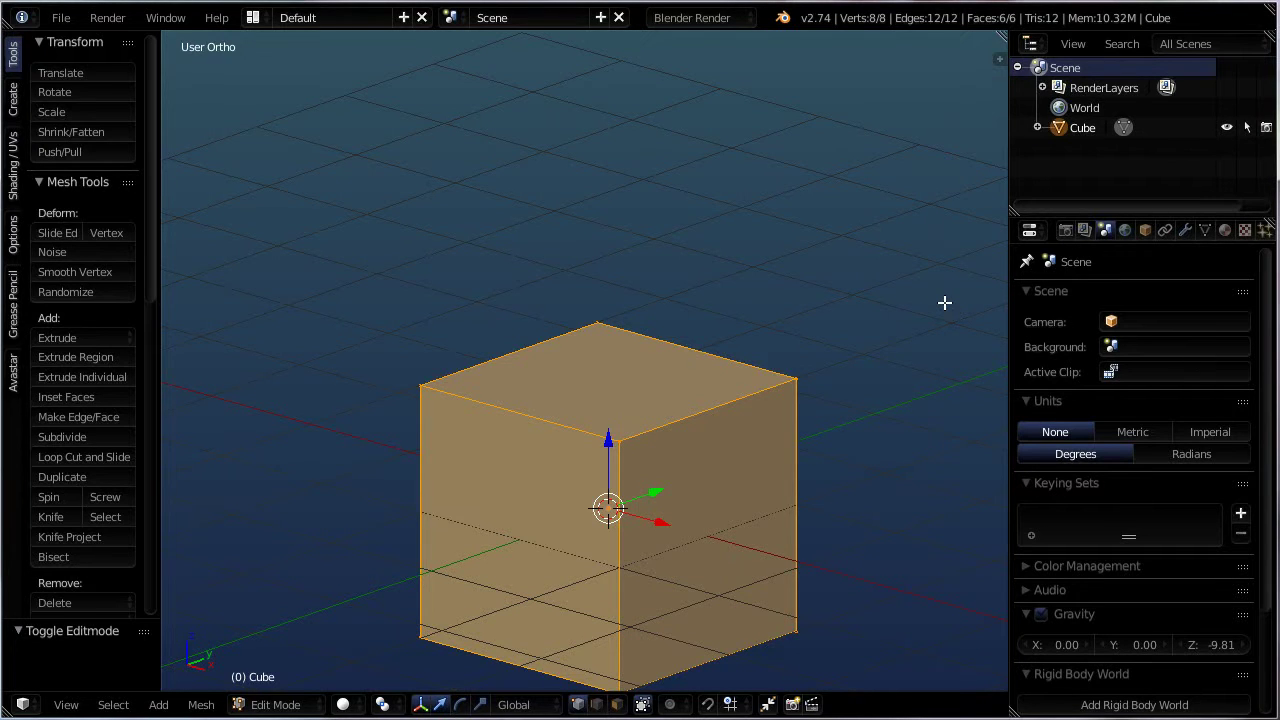
key(n)
scroll(906, 359, down, 15)
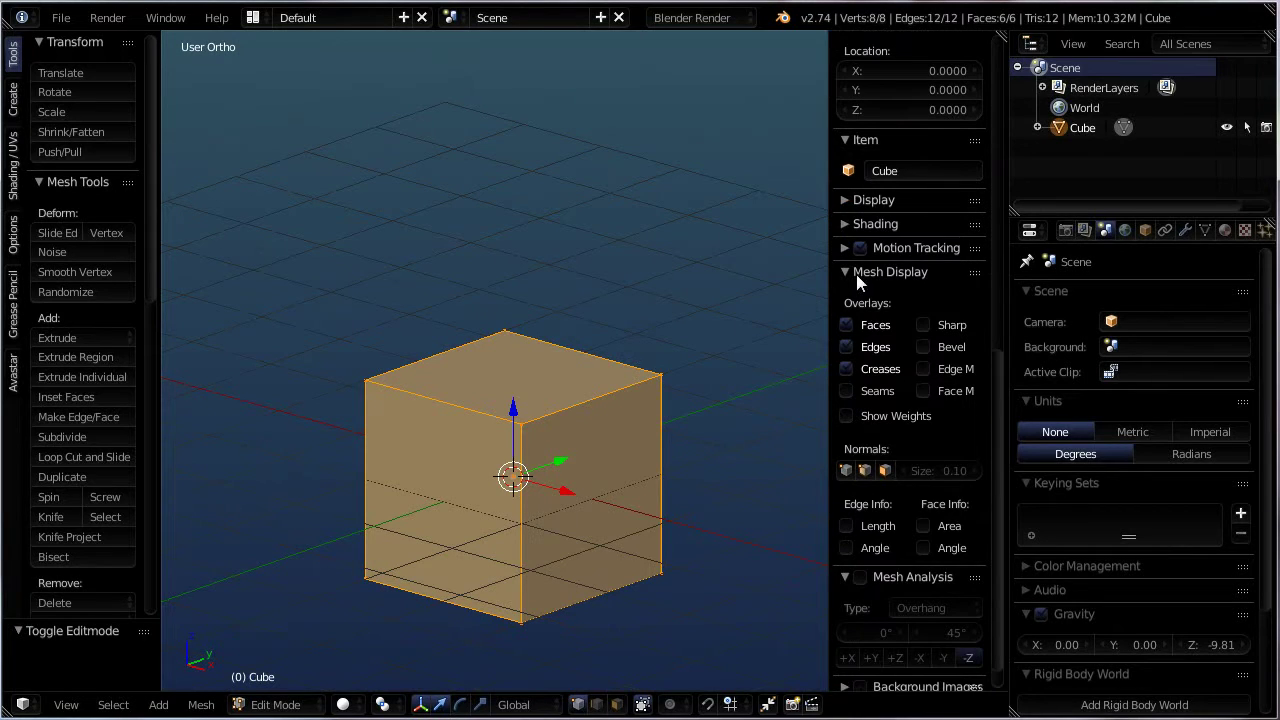
- Turn on face normal lines under Mesh Display > Normals, then orbit and zoom around the cube
click(885, 469)
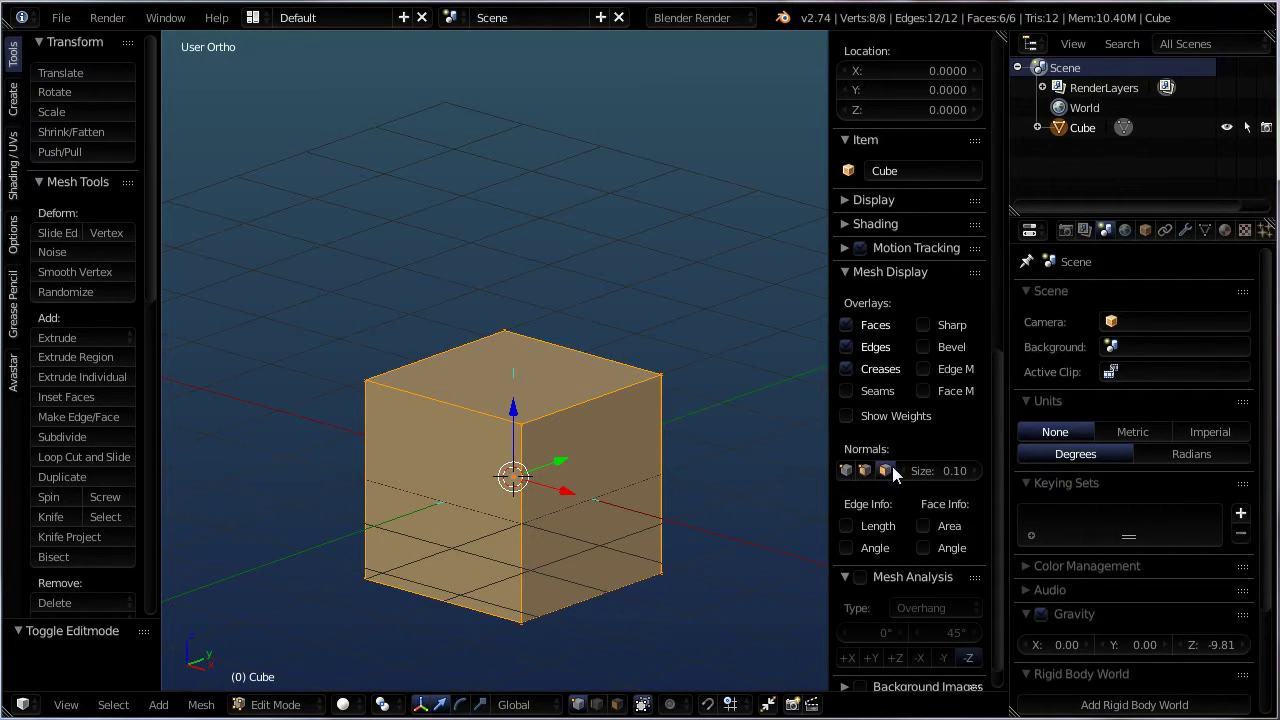
scroll(591, 534, up, 4)
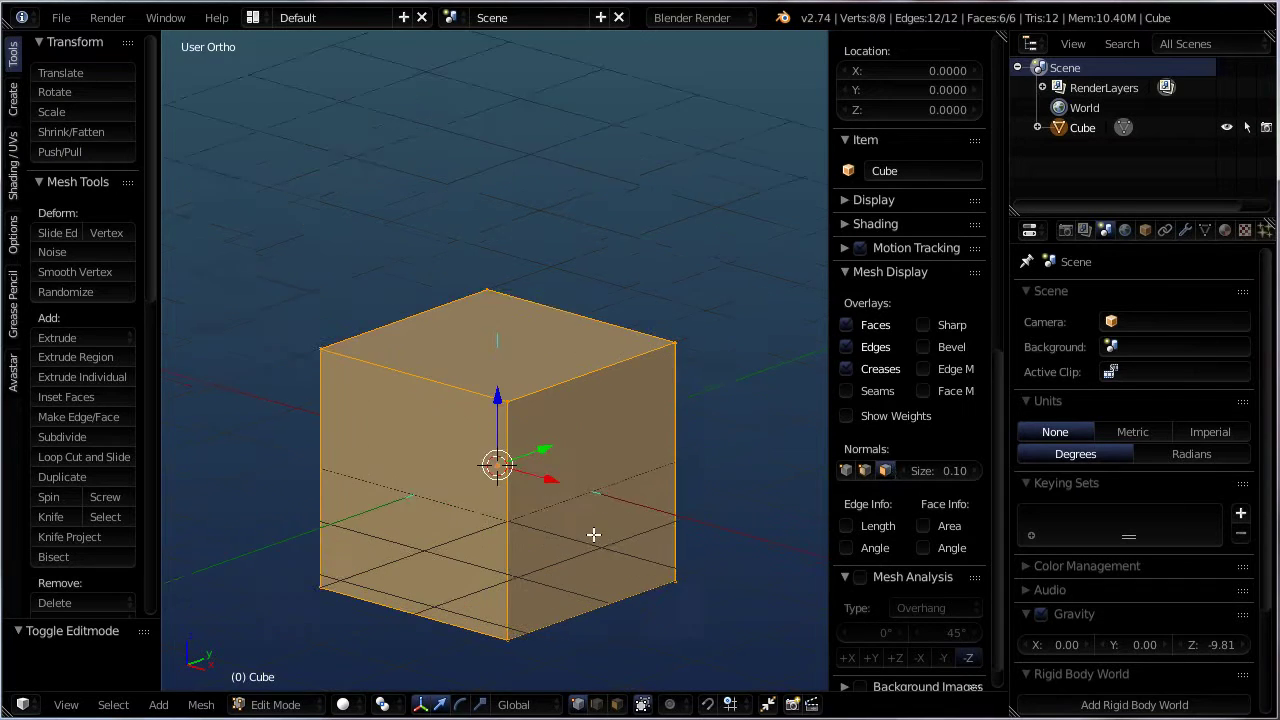
middle_drag(600, 523, 605, 470)
scroll(605, 470, up, 1)
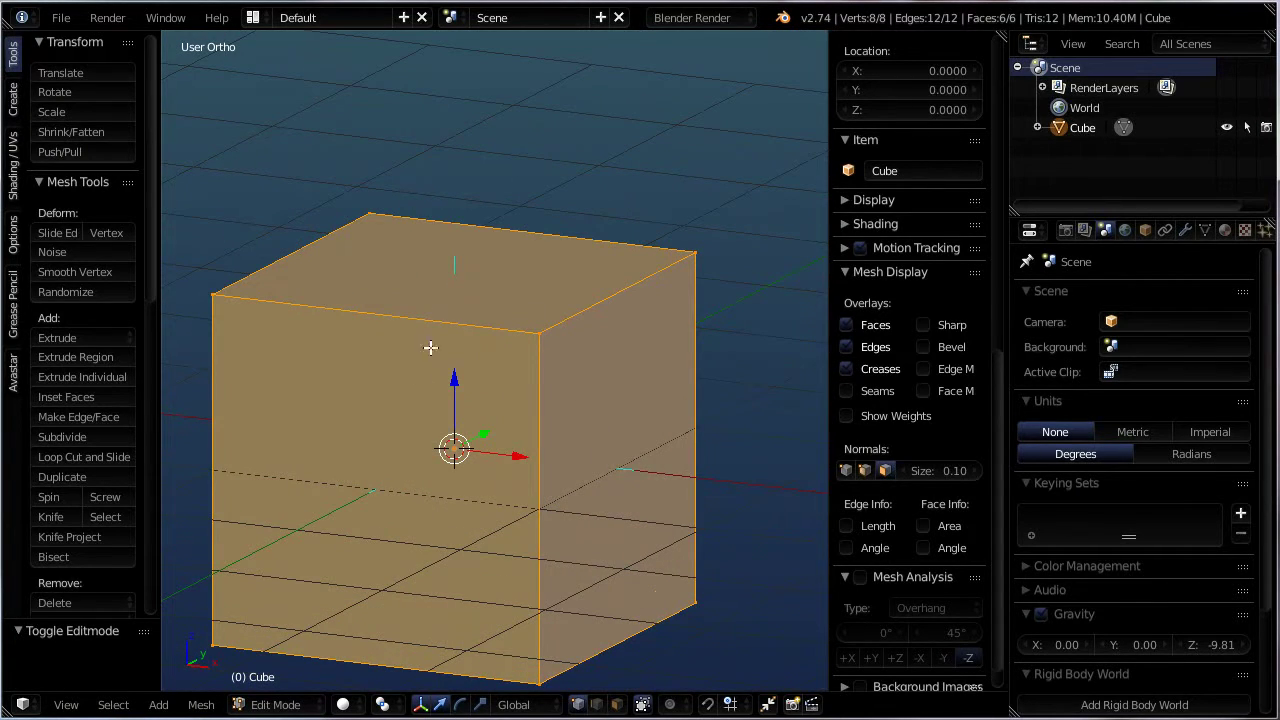
middle_drag(430, 495, 585, 371)
scroll(554, 486, down, 3)
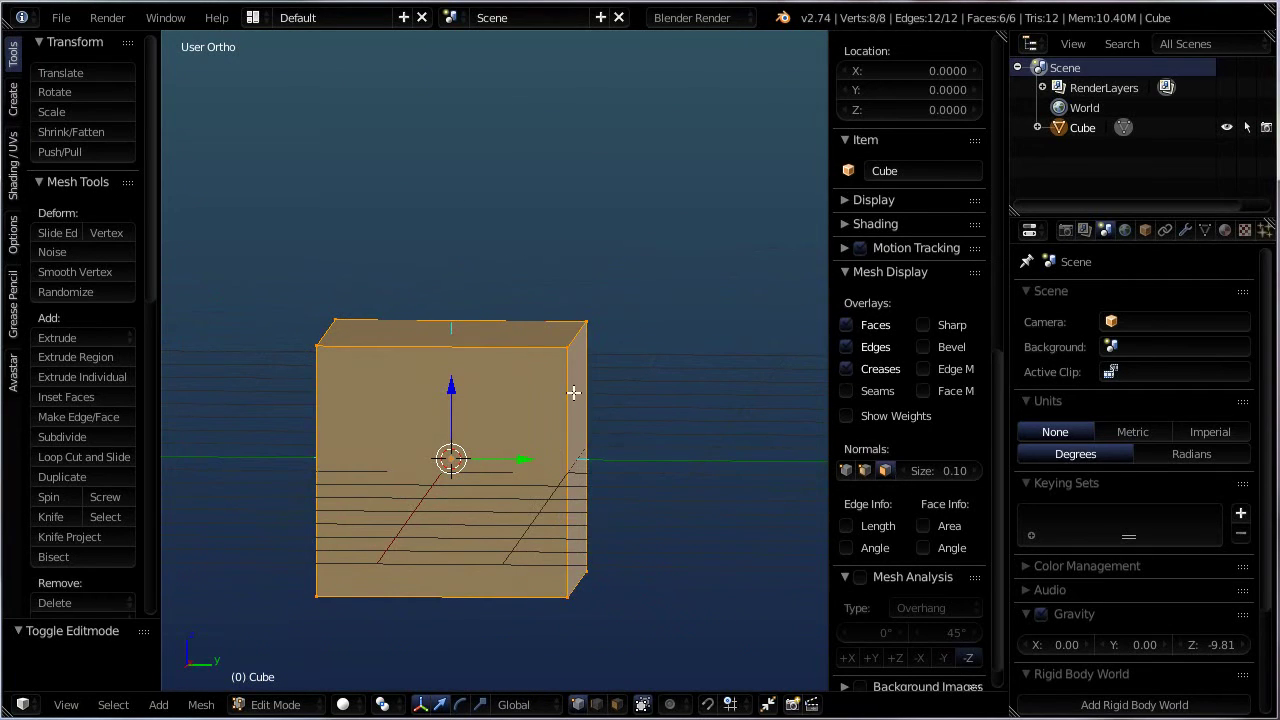
scroll(640, 482, up, 1)
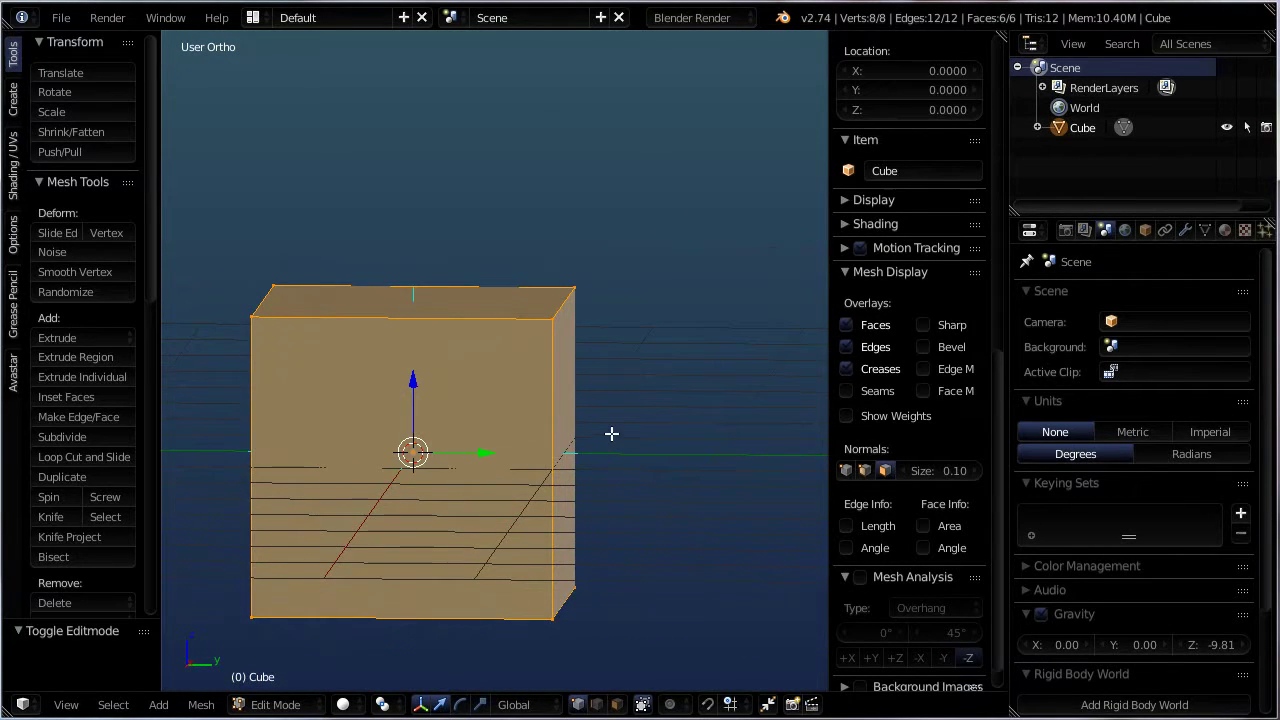
scroll(615, 450, up, 1)
scroll(621, 460, up, 1)
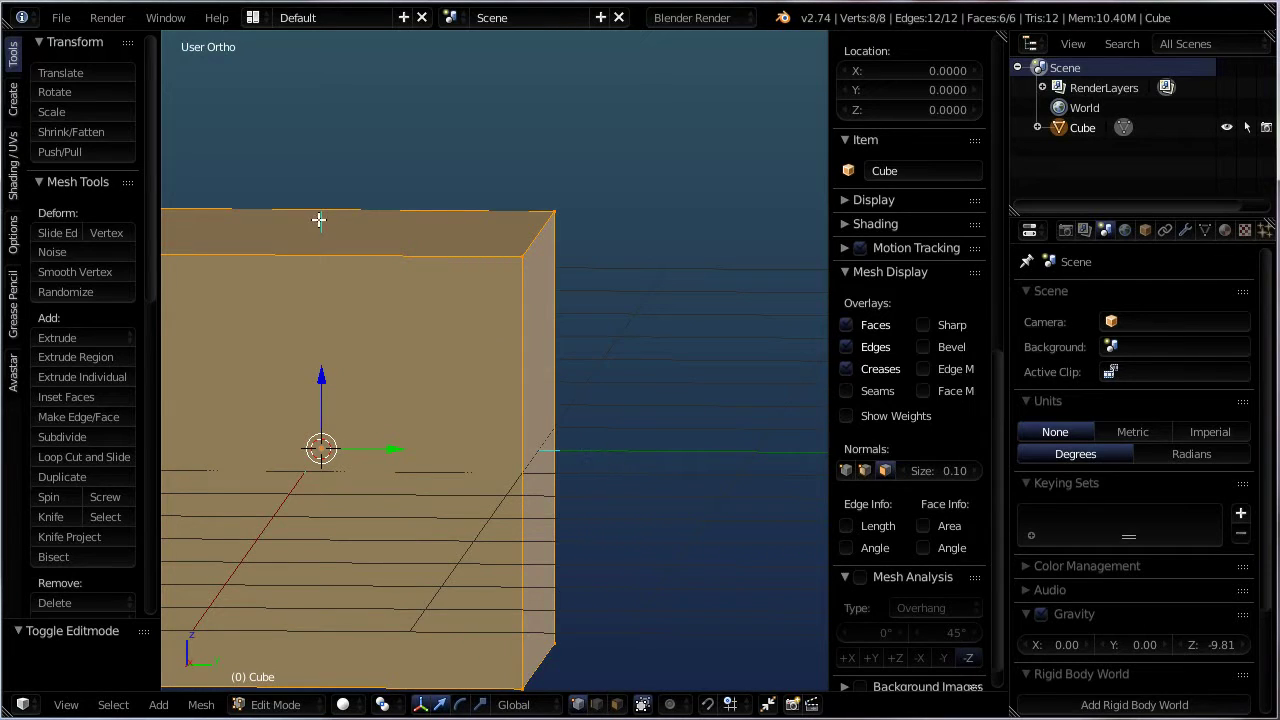
- Enable Backface Culling in the sidebar's Shading panel, then zoom and pan the cube into view
click(846, 224)
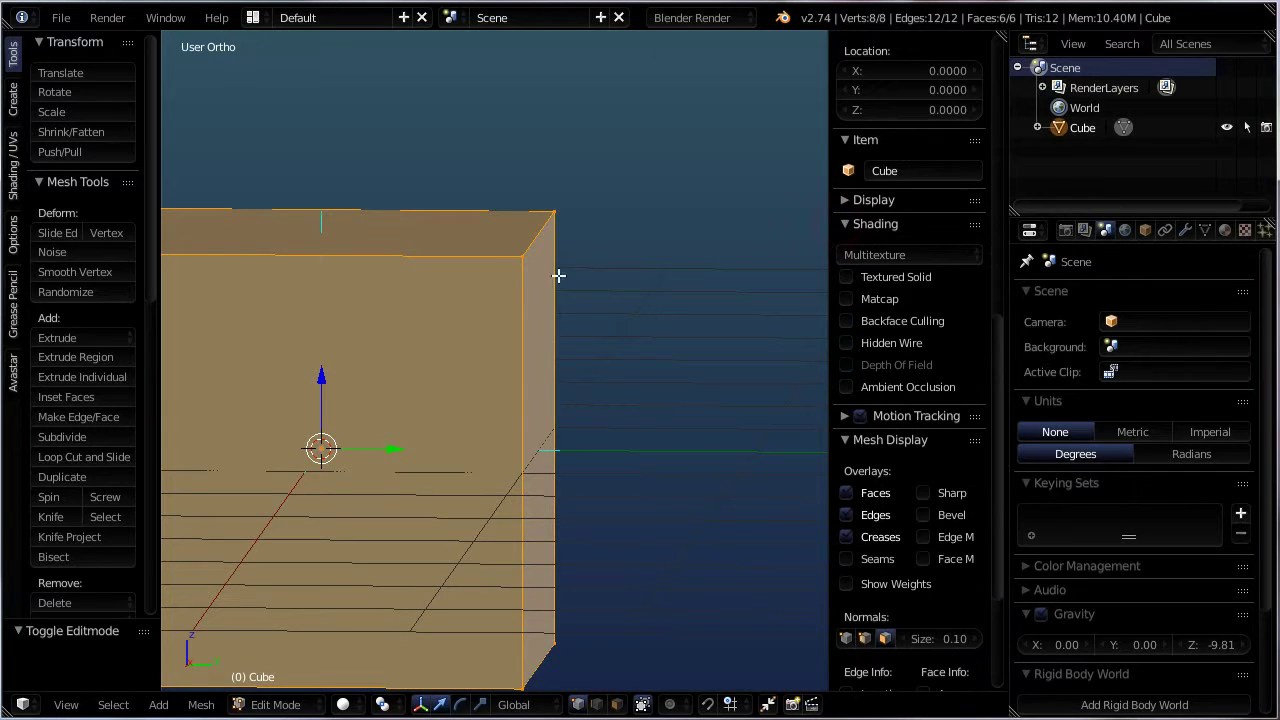
click(847, 321)
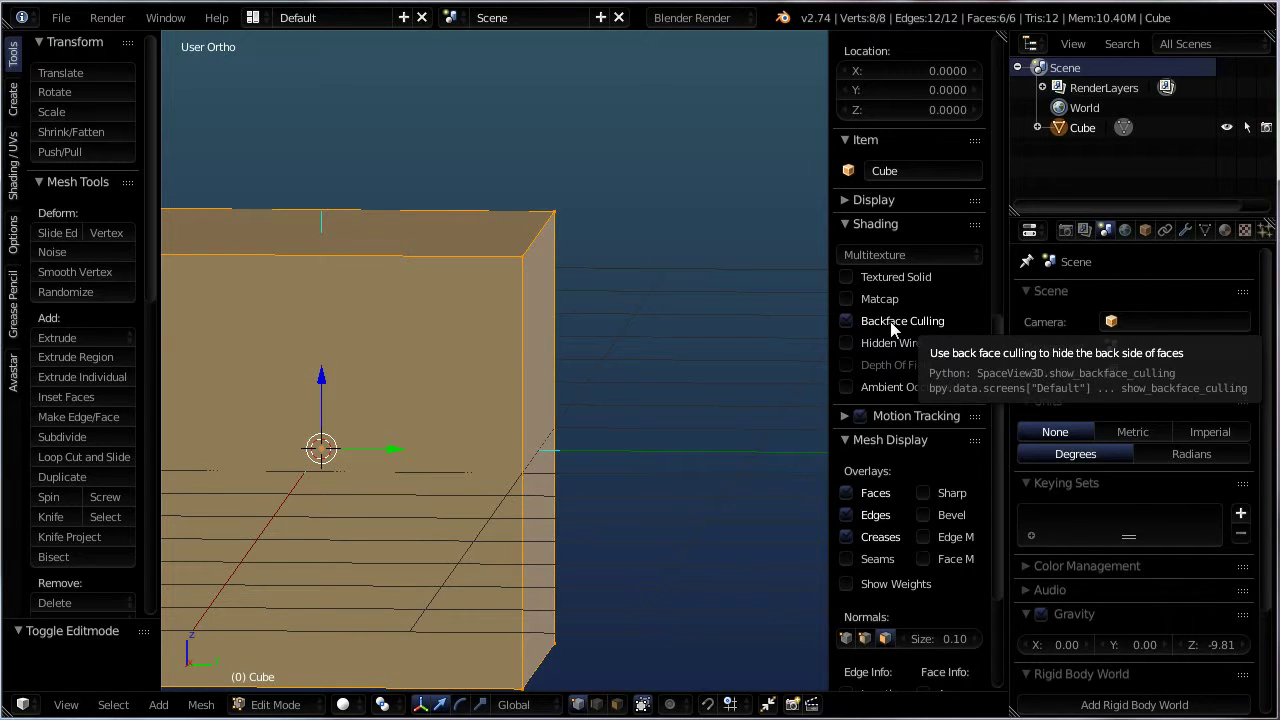
scroll(711, 349, down, 2)
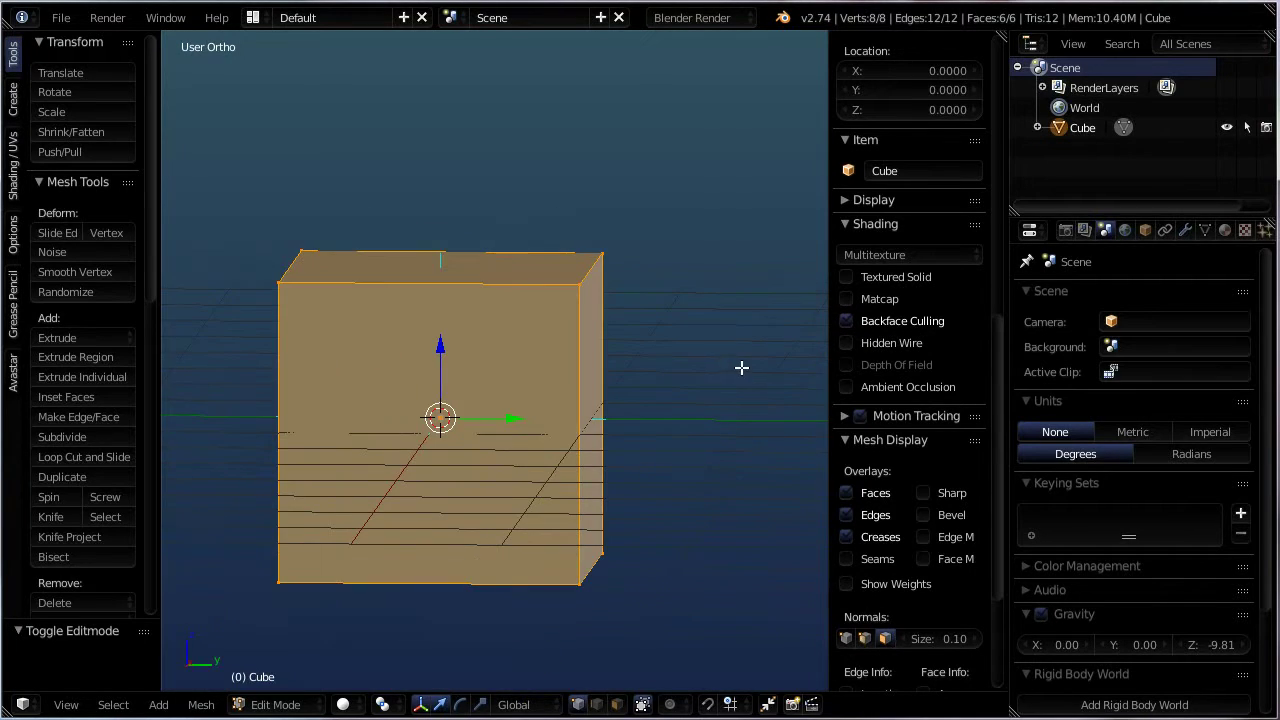
shift+middle_drag(722, 370, 620, 337)
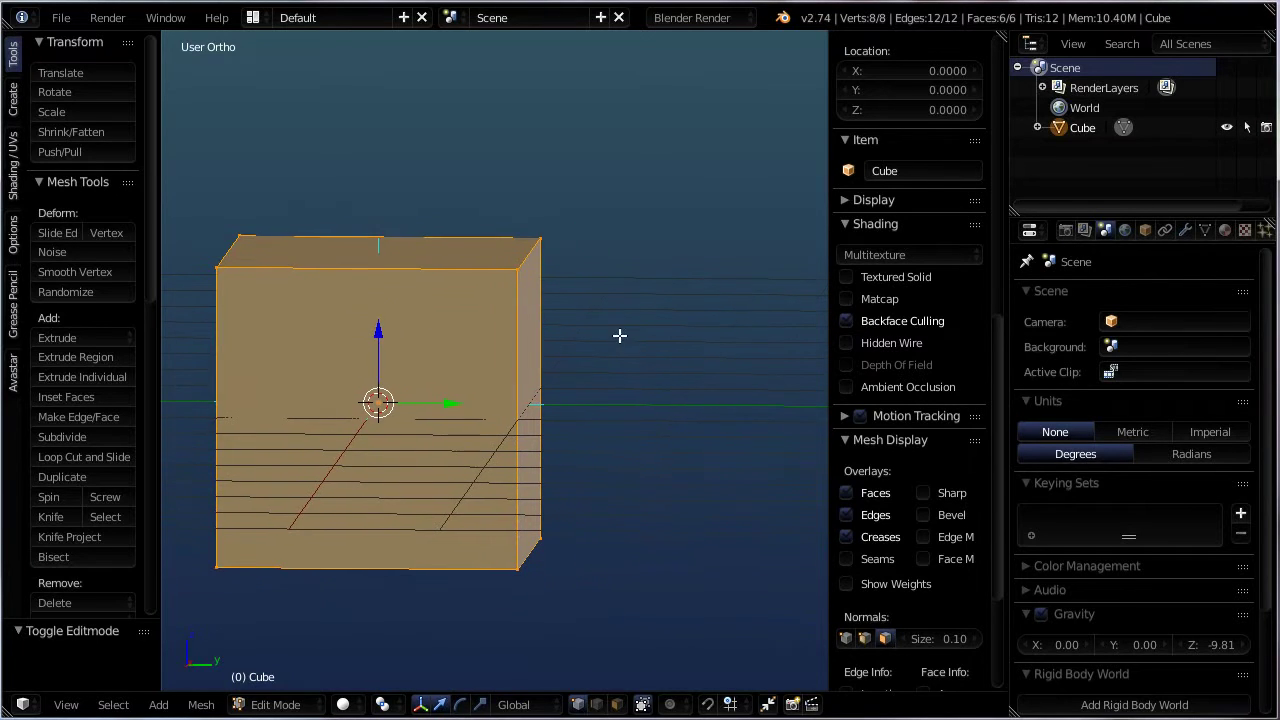
- Select the cube's top-right edge, rip it with V and drag it outward into a slanted flap
right_click(537, 238)
shift+right_click(516, 270)
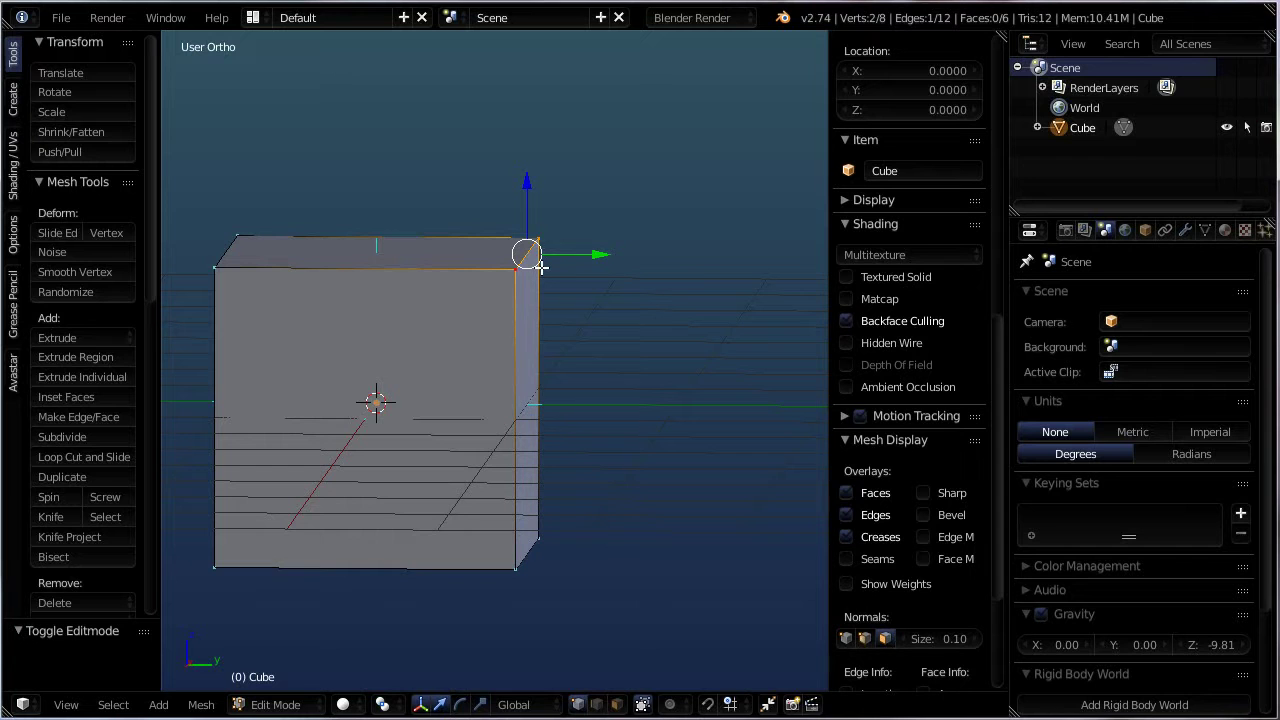
key(v)
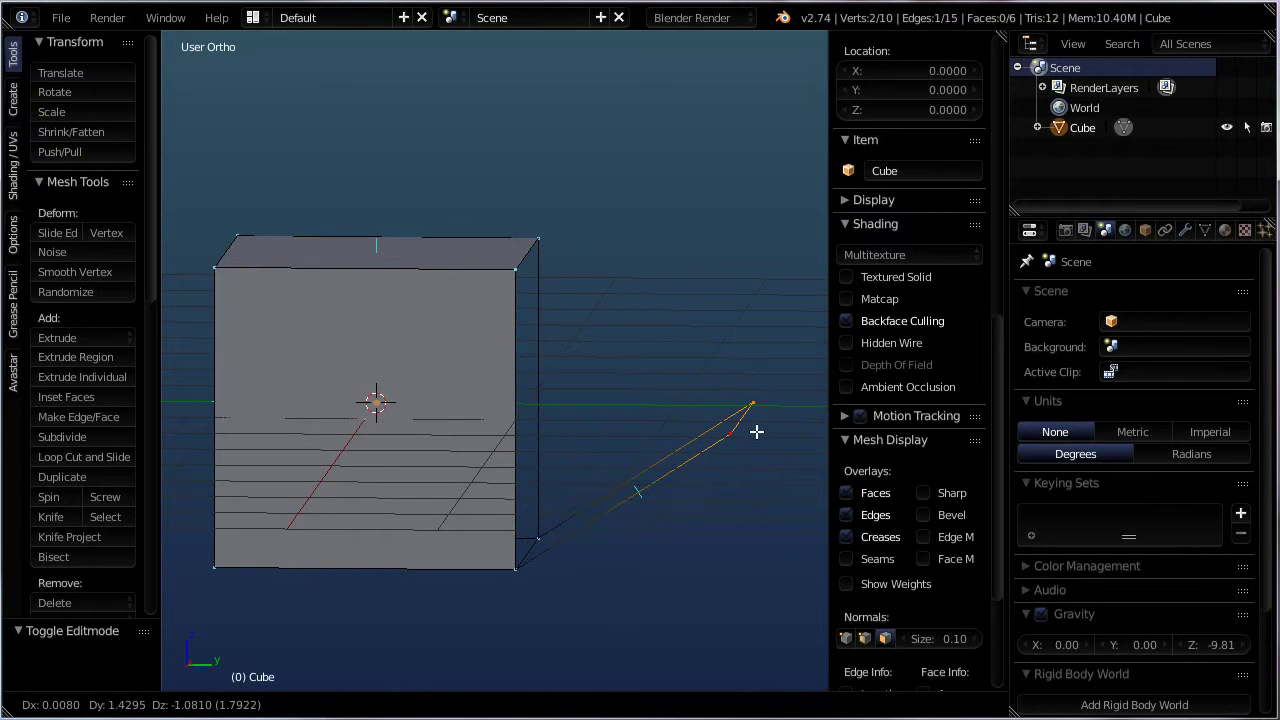
click(756, 430)
- Orbit and zoom around the cube to inspect the ripped strip face
middle_drag(756, 430, 646, 406)
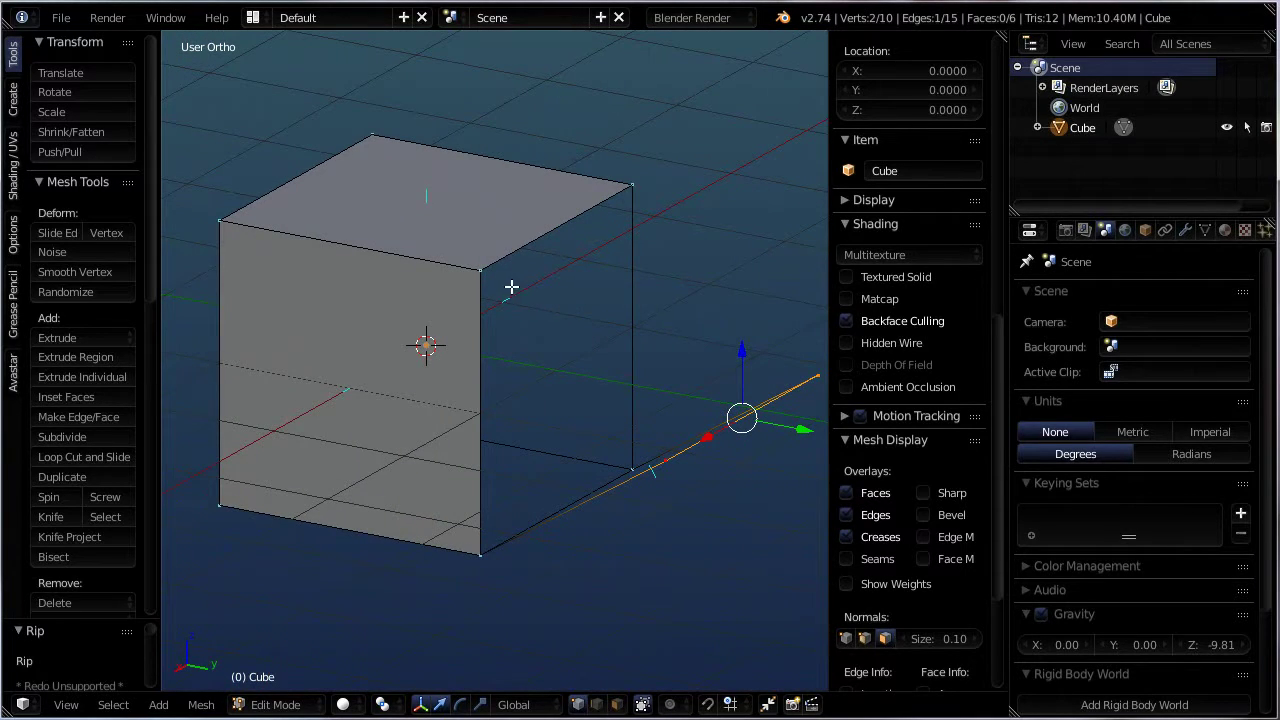
middle_drag(721, 454, 771, 505)
scroll(690, 495, up, 5)
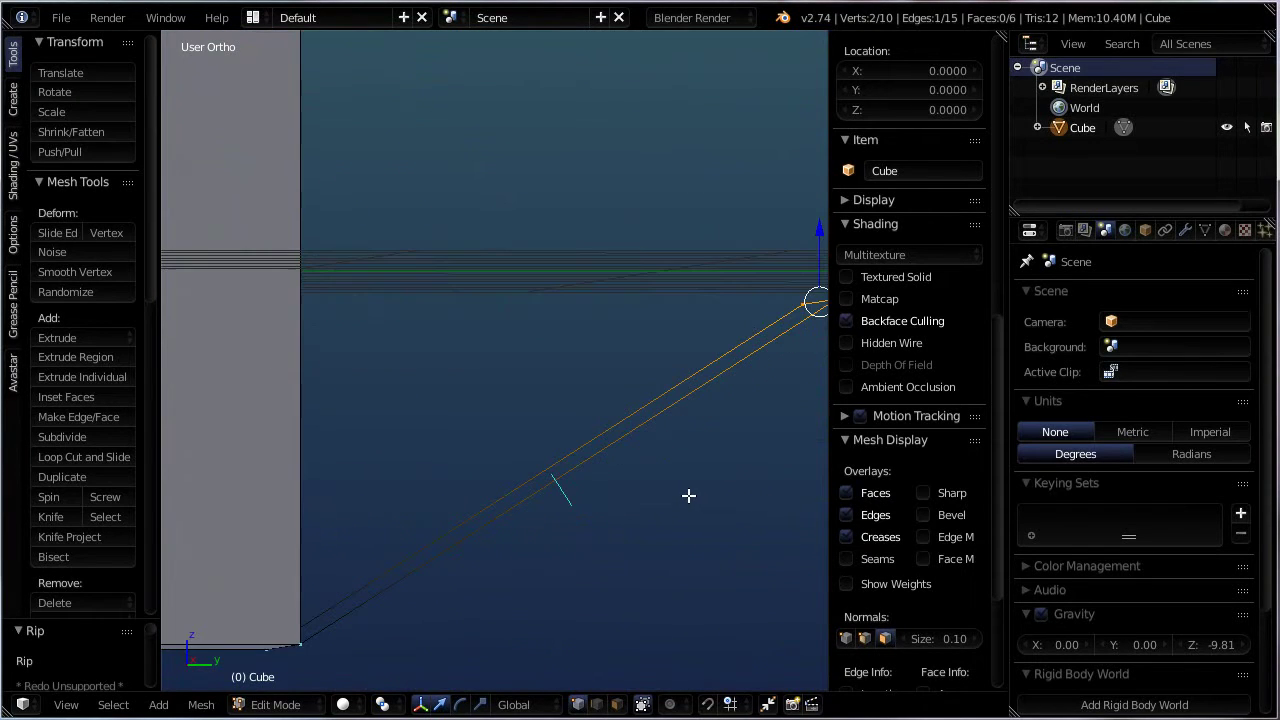
middle_drag(682, 488, 682, 486)
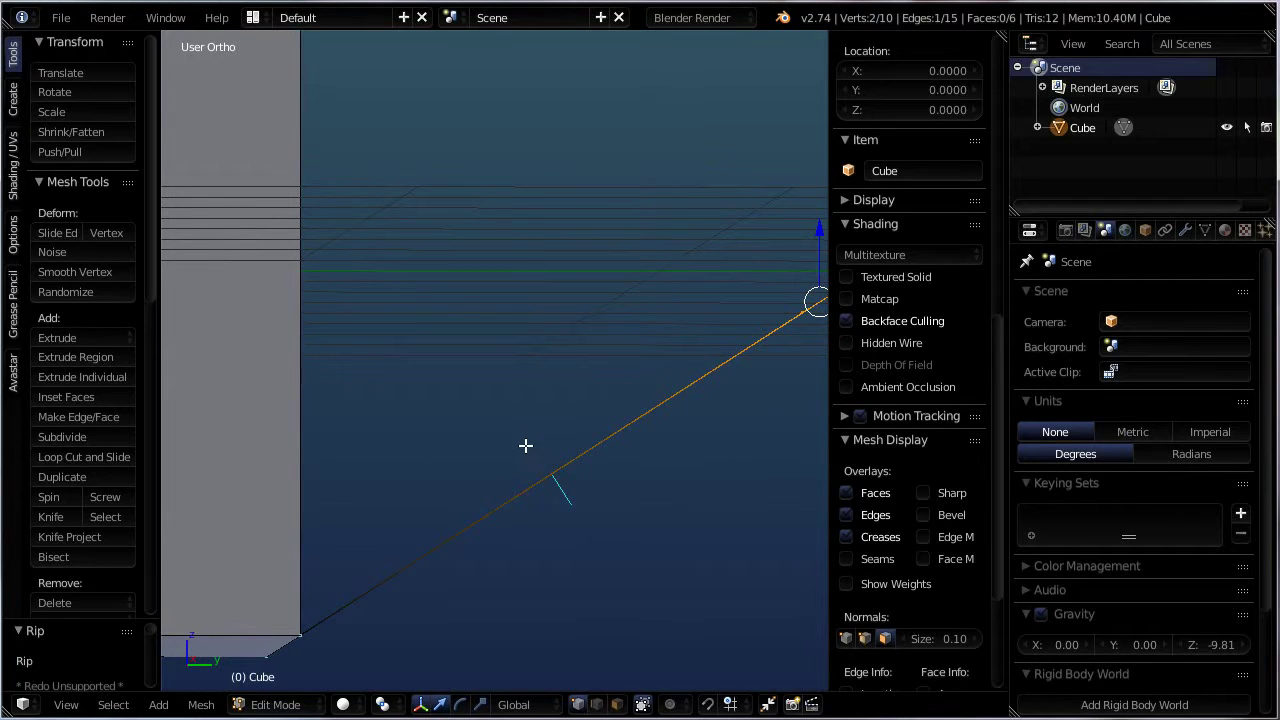
scroll(558, 484, down, 4)
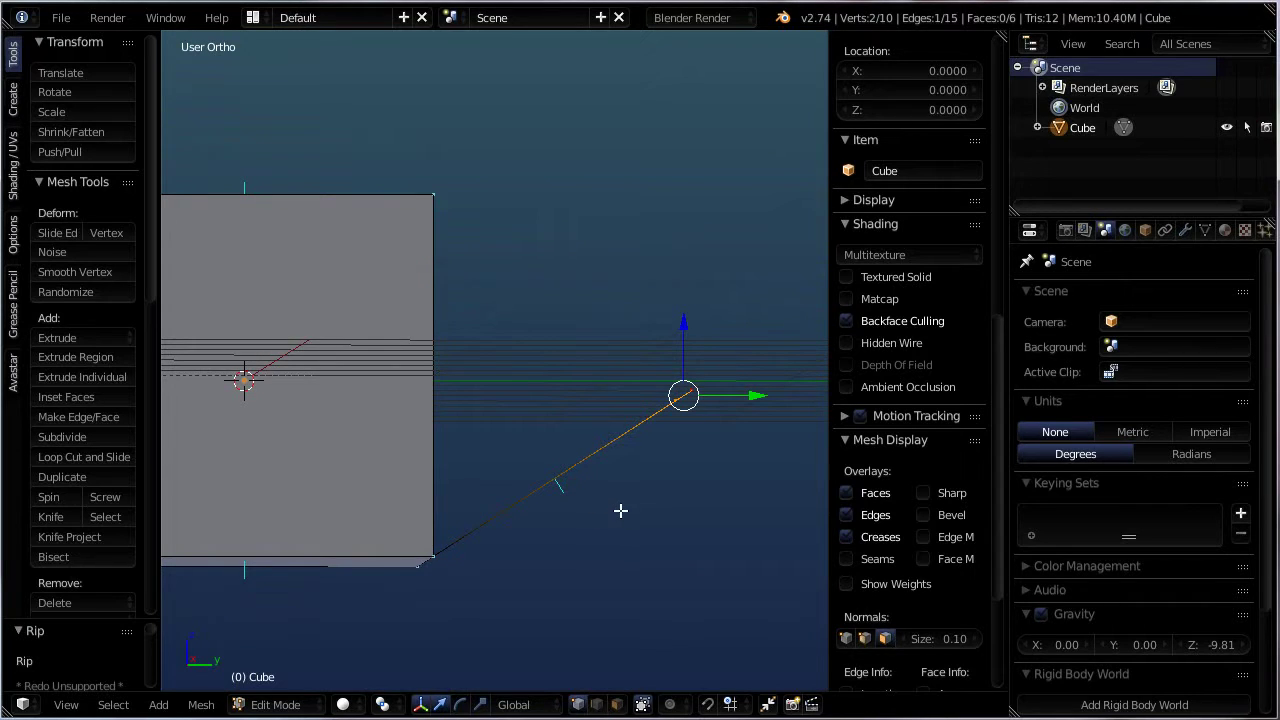
middle_drag(631, 509, 577, 523)
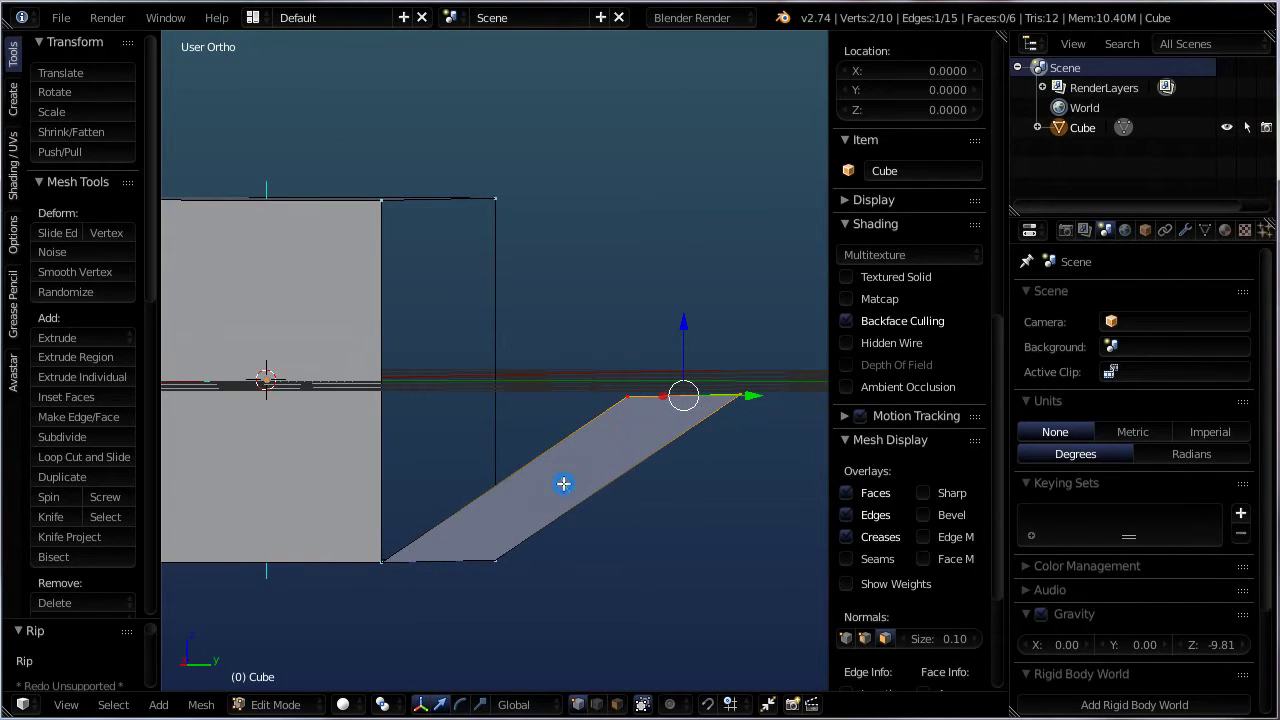
- Switch to face select mode and select the slanted strip, the left face and the top face
key(ctrl+Tab)
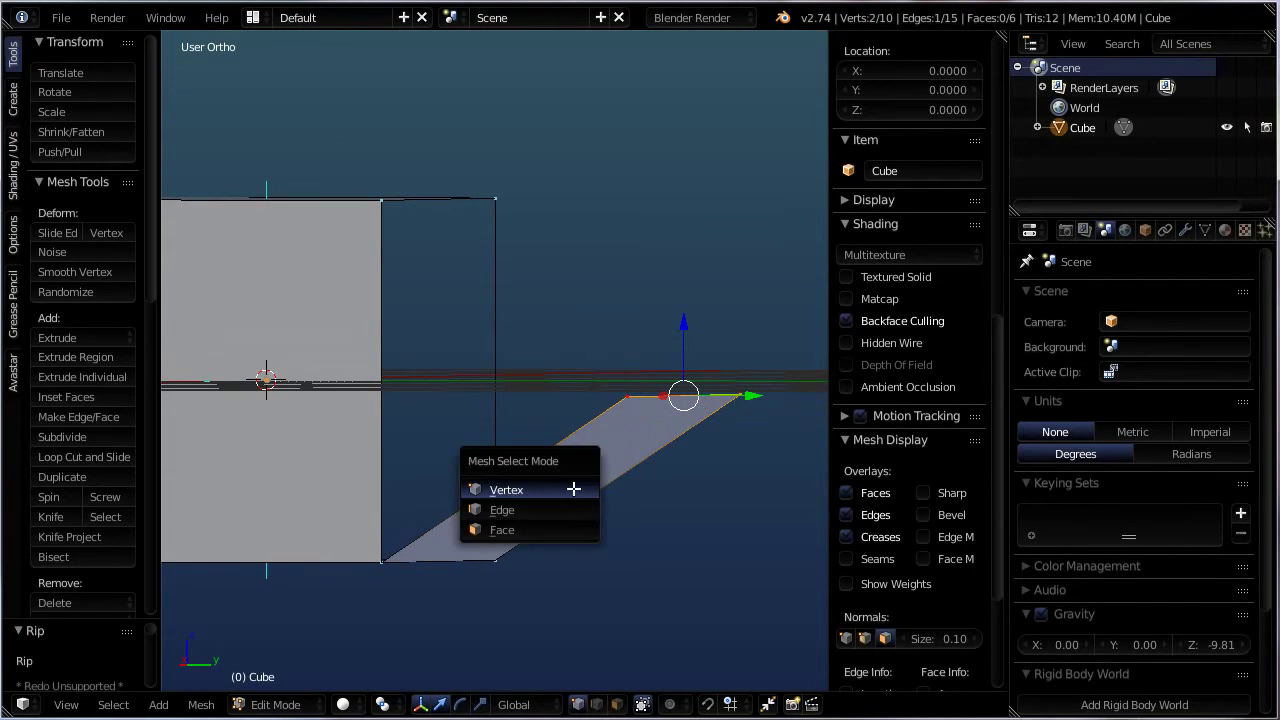
click(526, 531)
right_click(562, 489)
shift+right_click(272, 424)
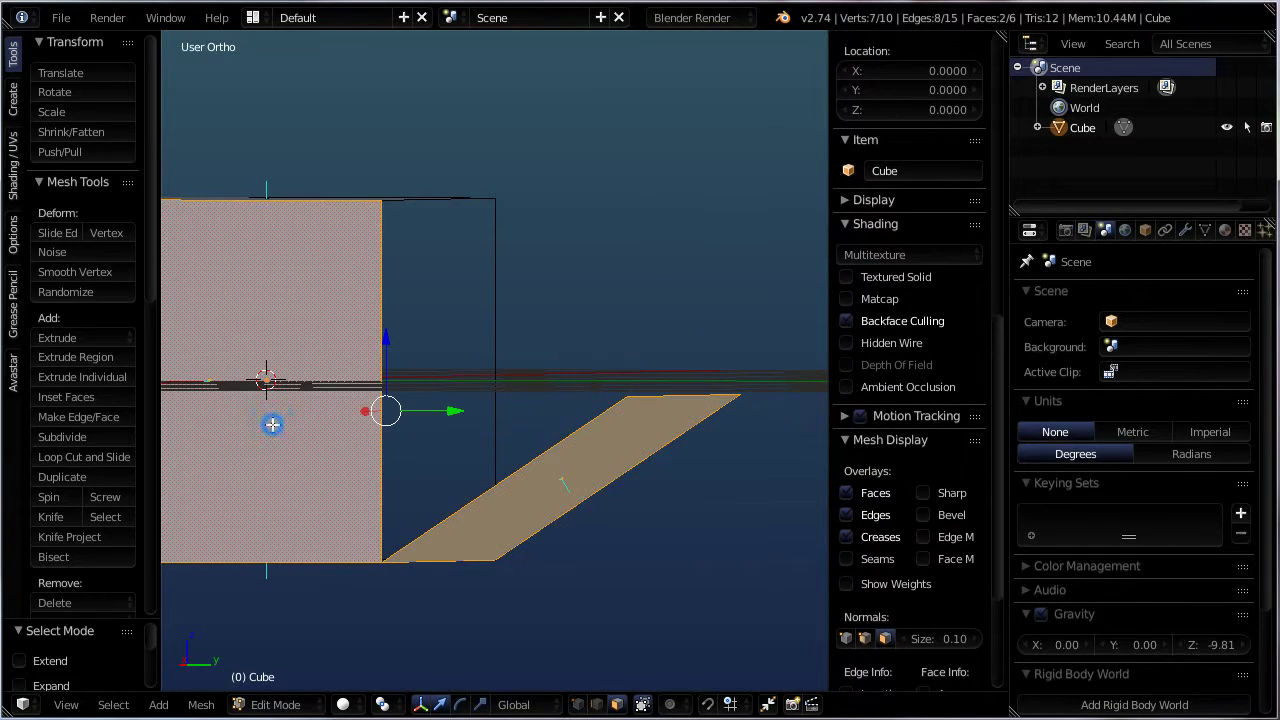
middle_drag(272, 424, 530, 463)
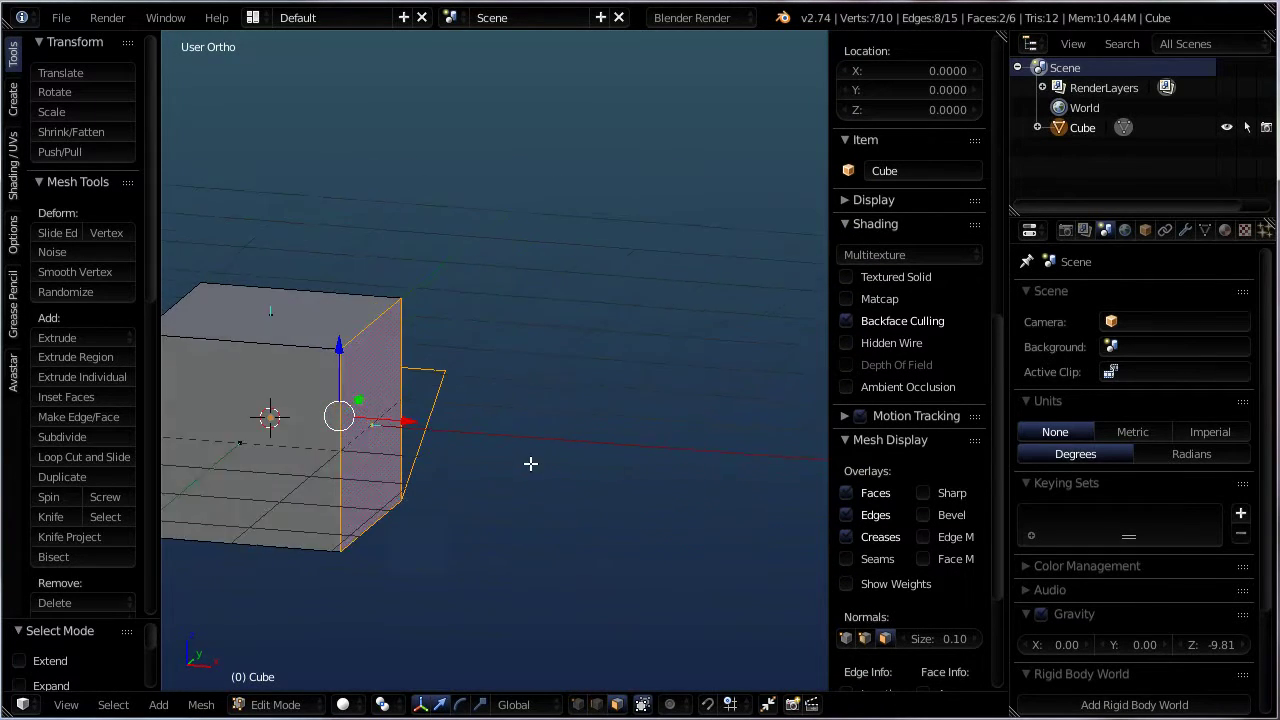
shift+right_click(317, 360)
middle_drag(486, 543, 312, 506)
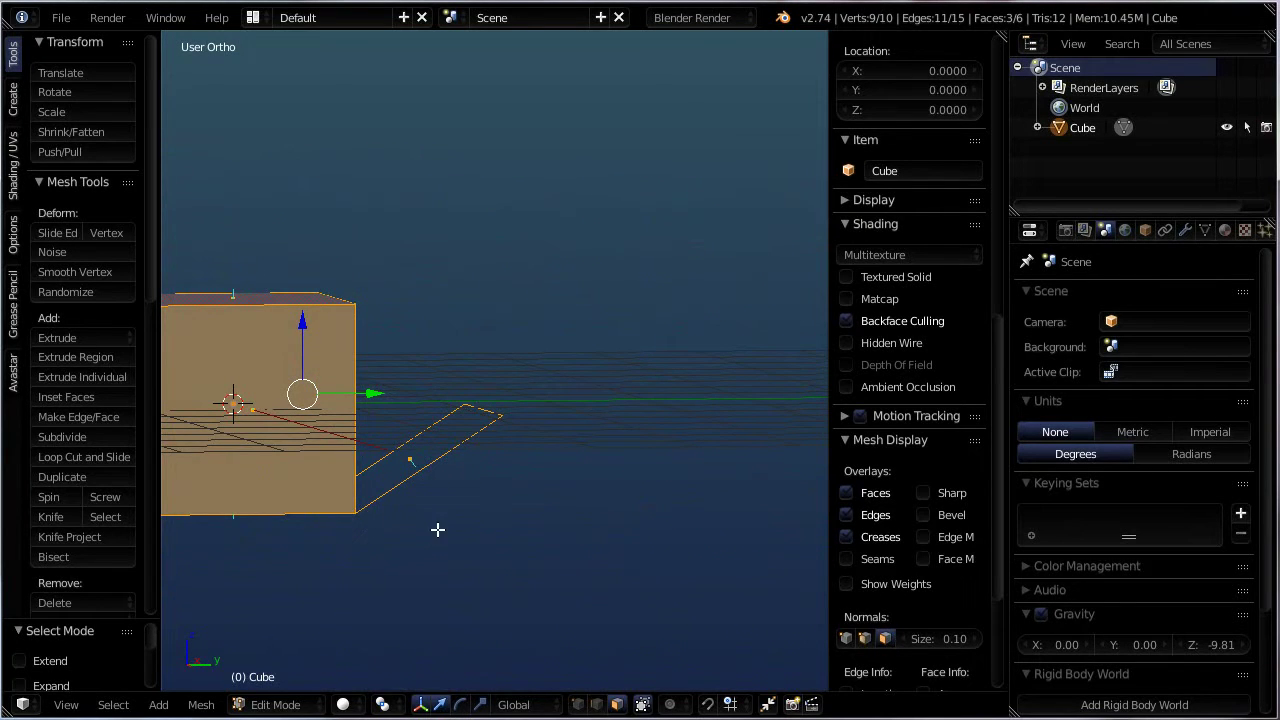
middle_drag(400, 543, 562, 480)
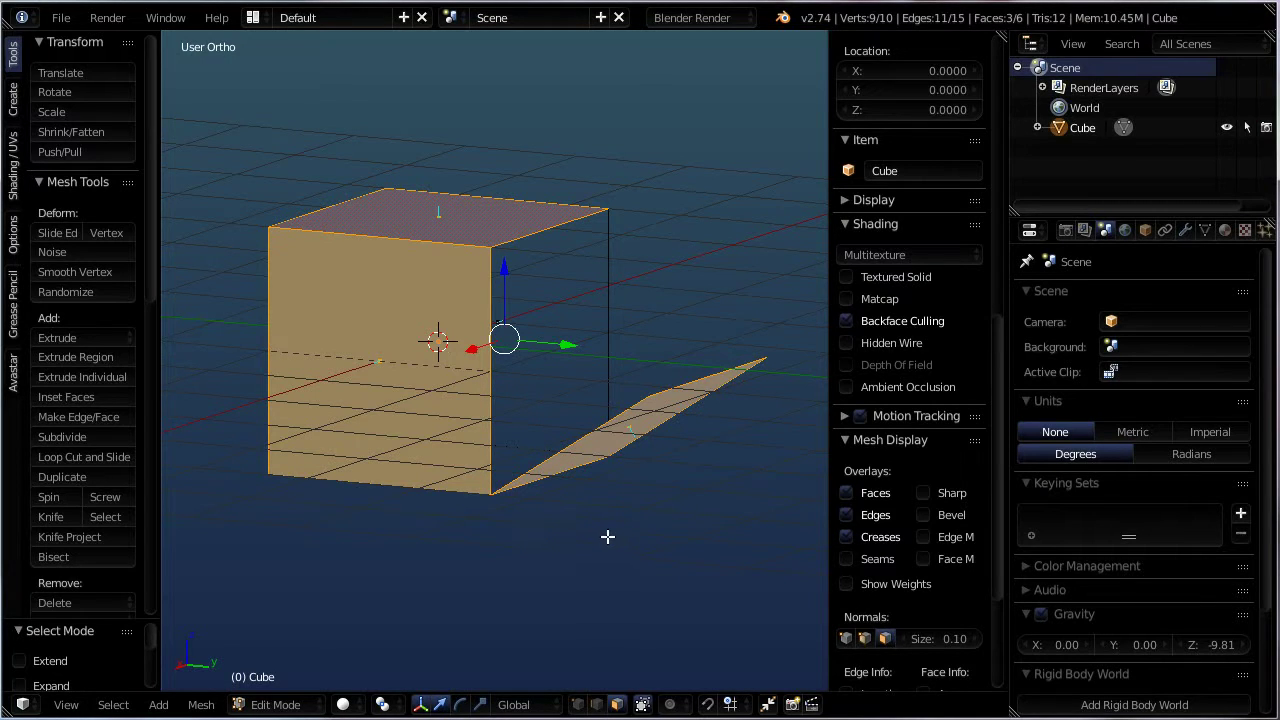
- Select the whole mesh and scale it by -1 to mirror it, then orbit around it
key(a)
key(a)
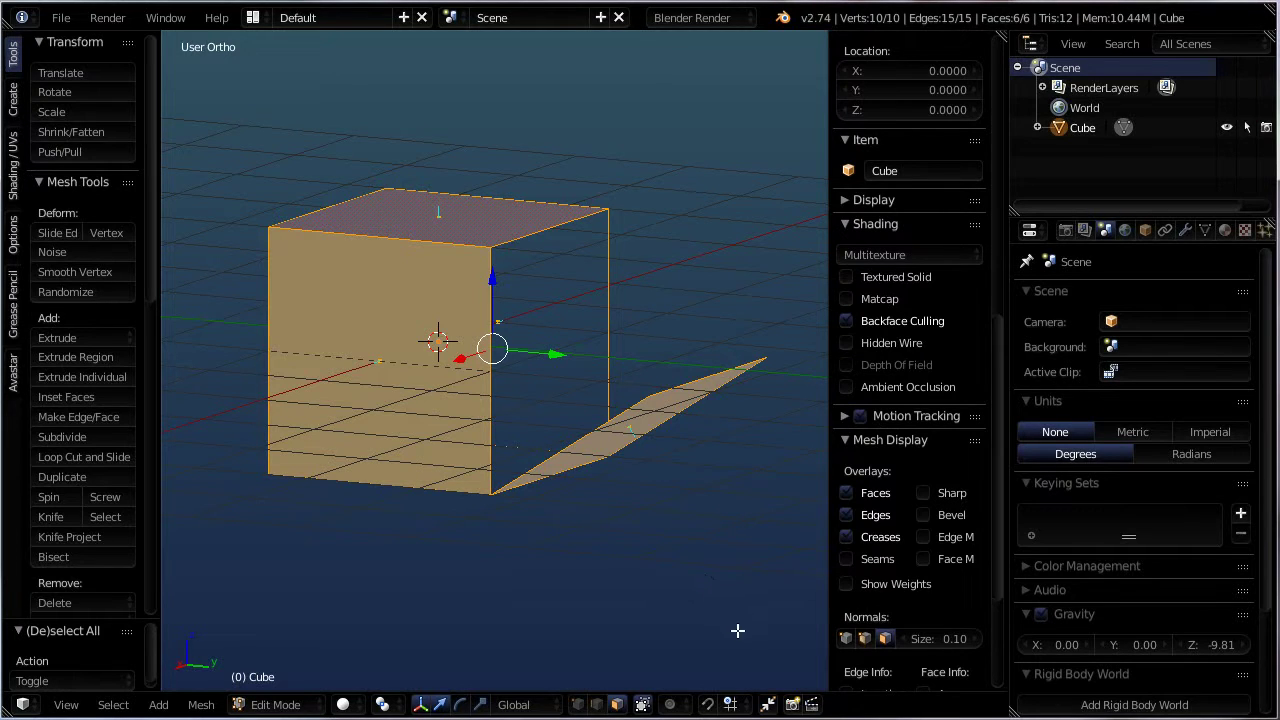
key(s)
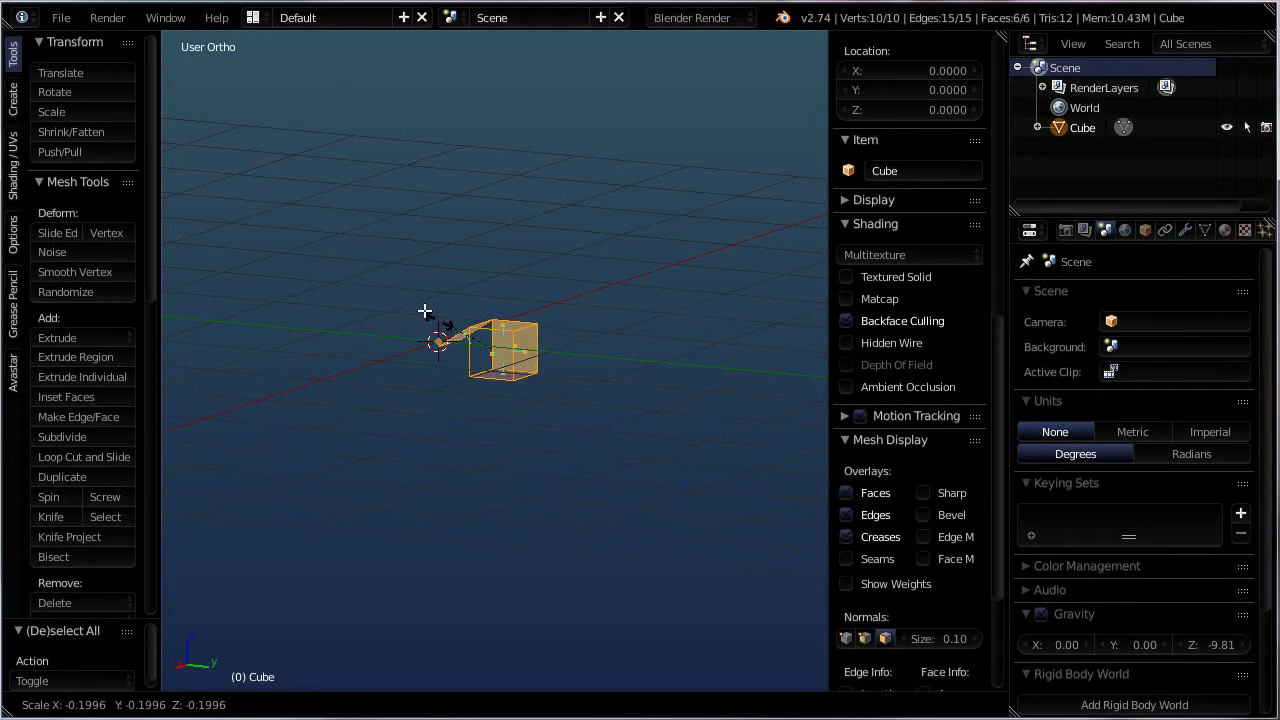
click(256, 160)
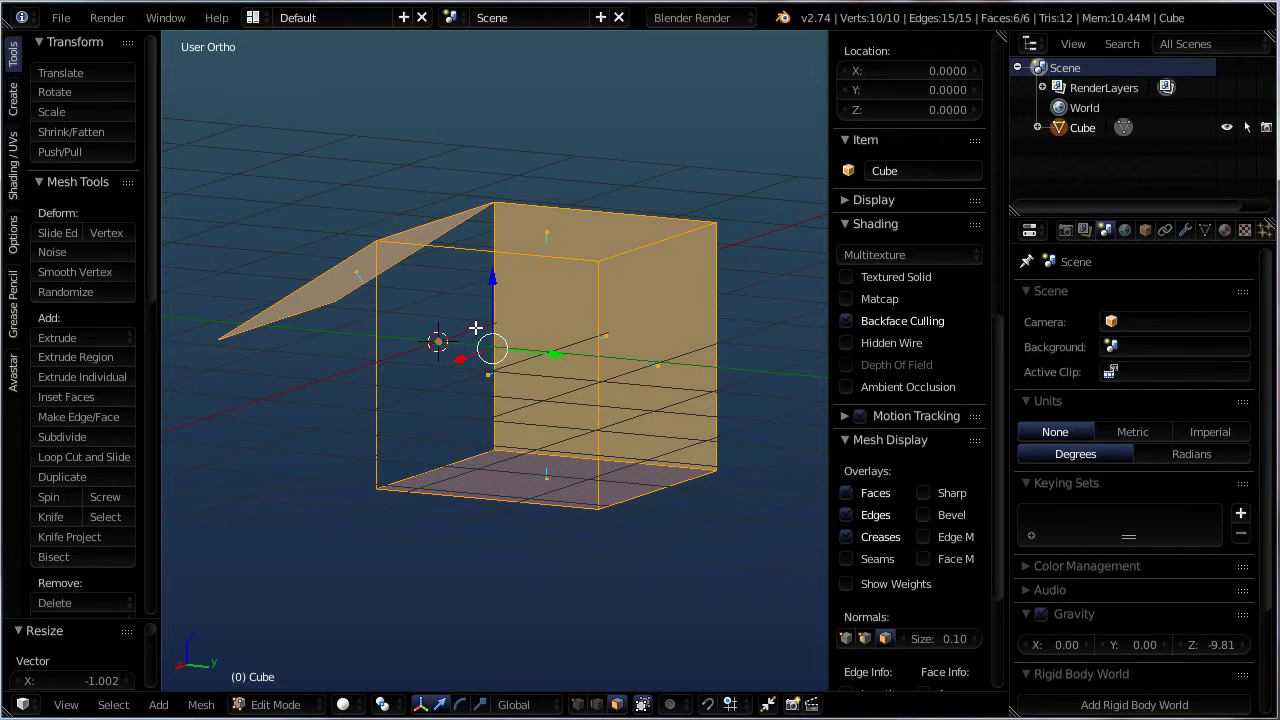
middle_drag(404, 573, 586, 523)
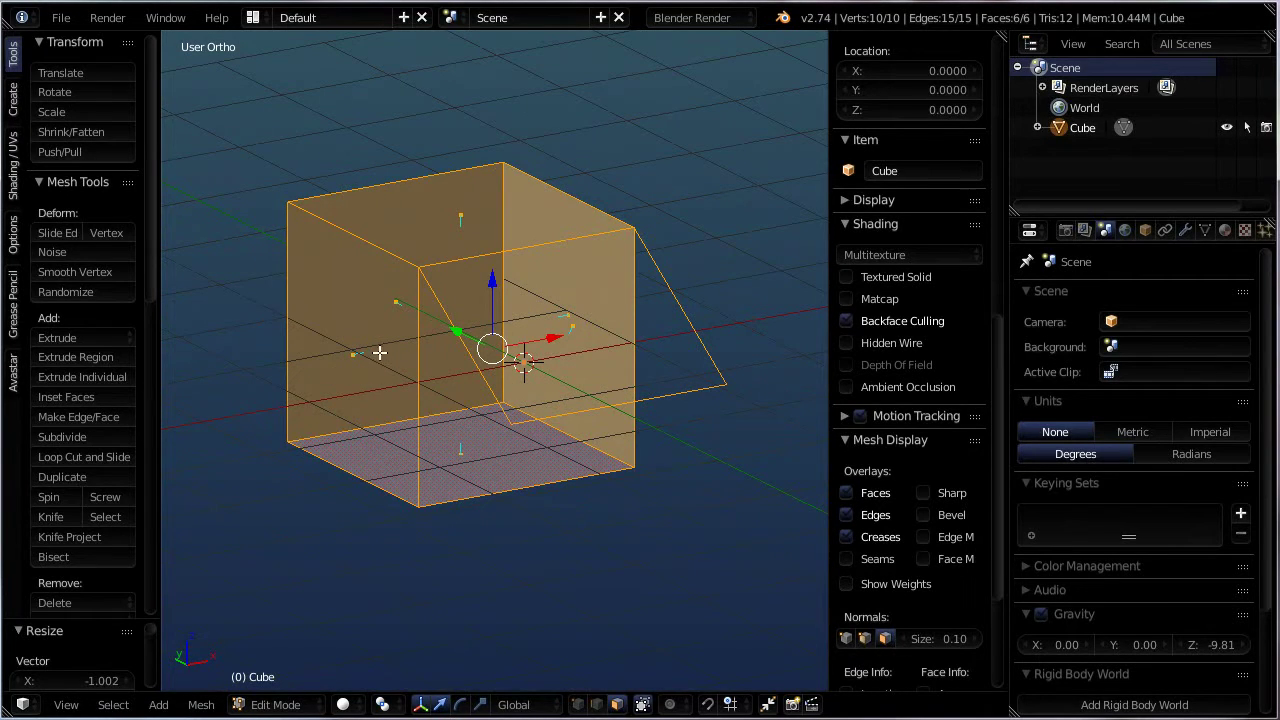
middle_drag(589, 562, 672, 545)
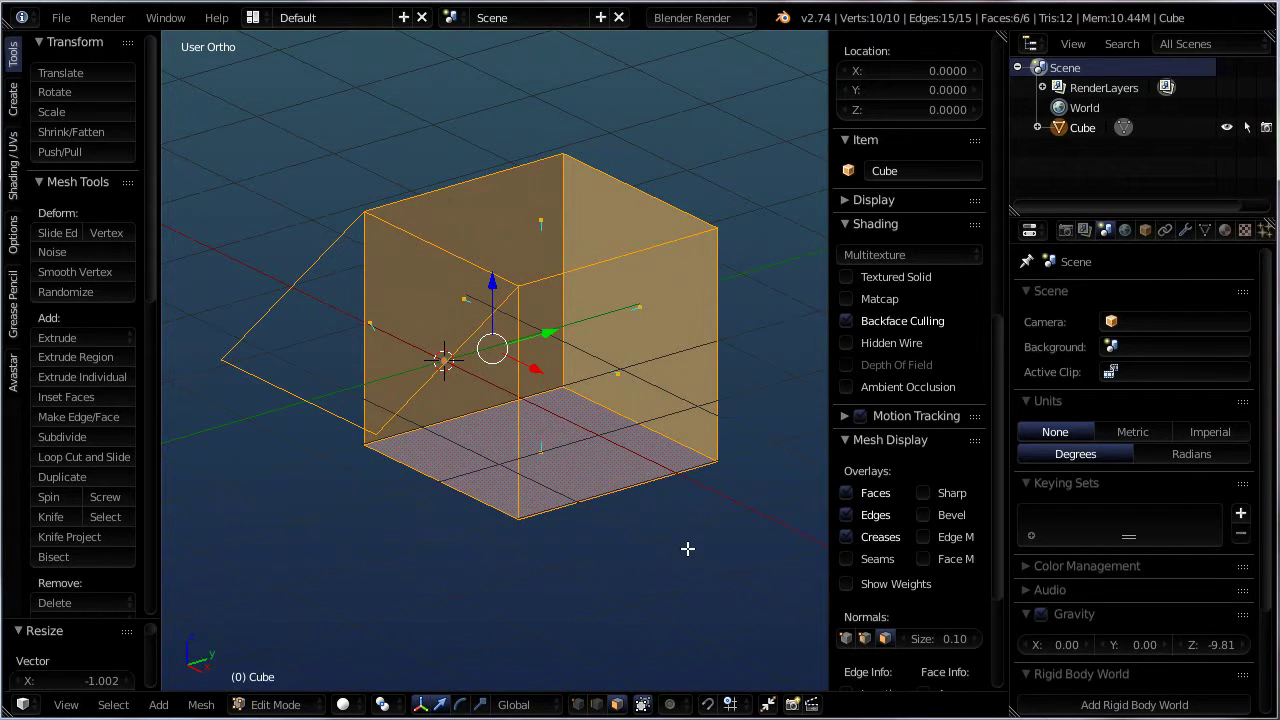
- Rescale the mesh to about -0.976 and orbit around the cube
key(s)
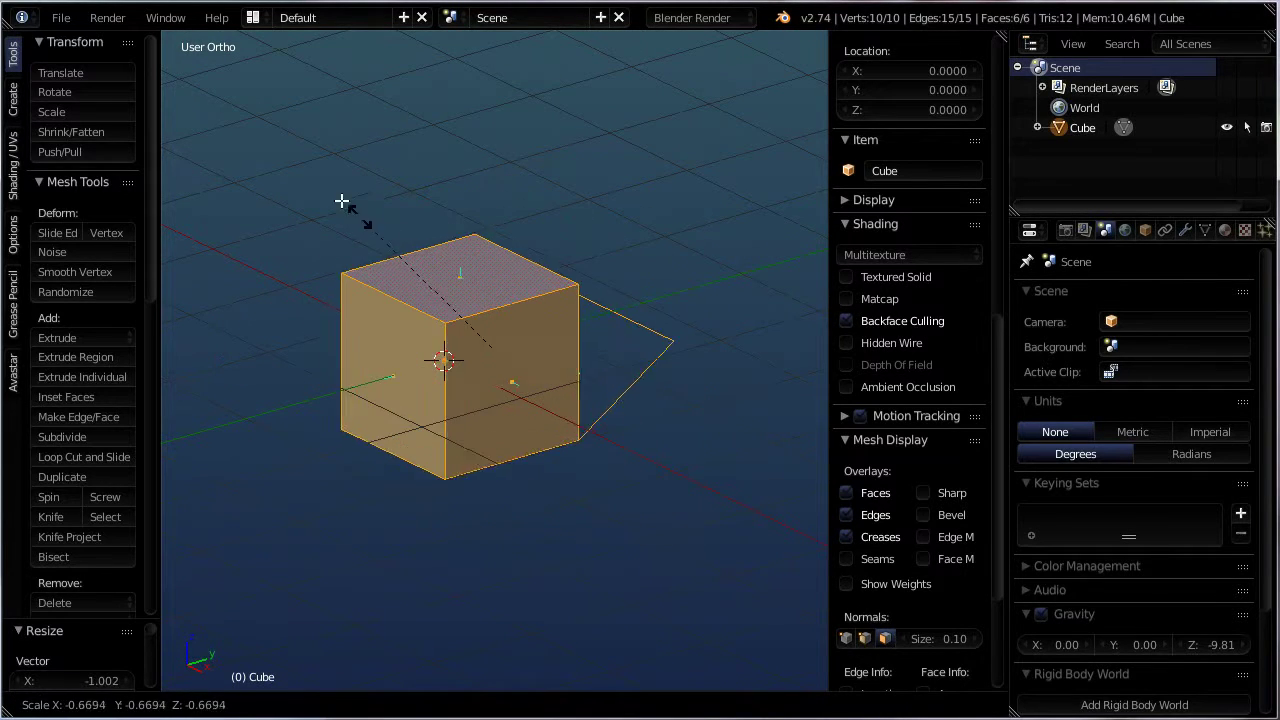
click(292, 239)
middle_drag(534, 460, 563, 443)
scroll(563, 443, up, 2)
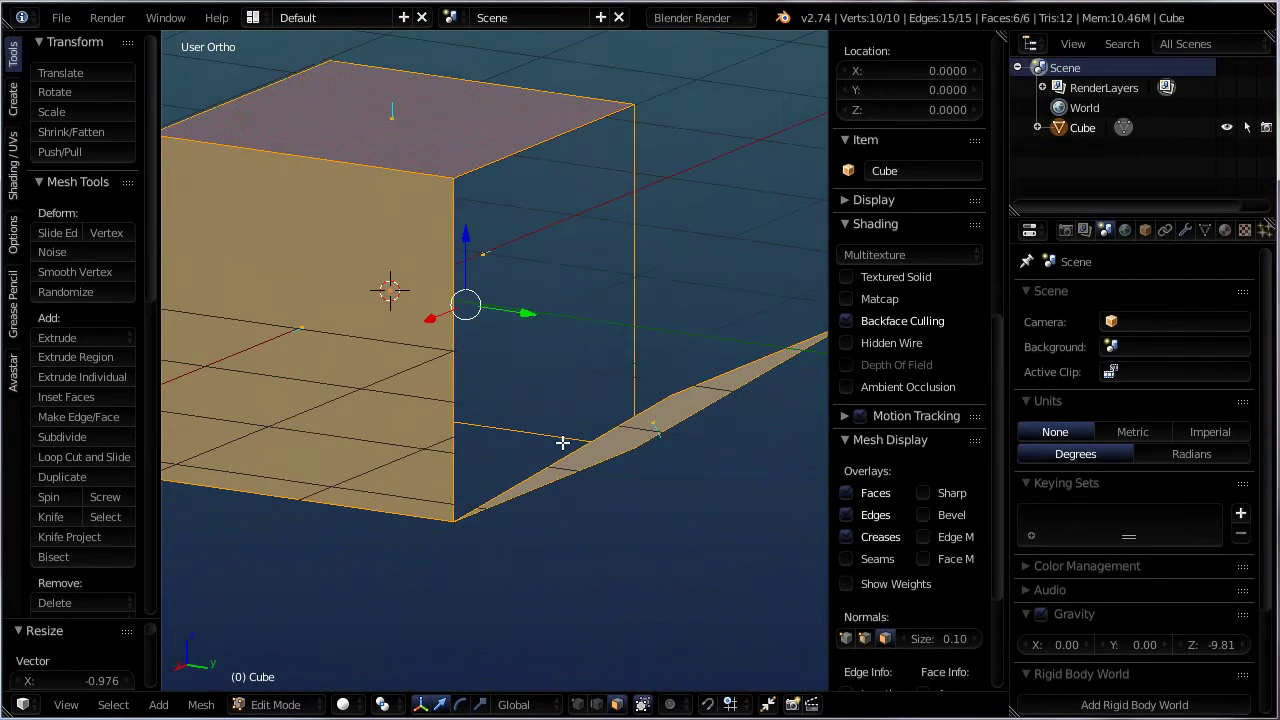
scroll(600, 426, down, 2)
middle_drag(591, 529, 723, 423)
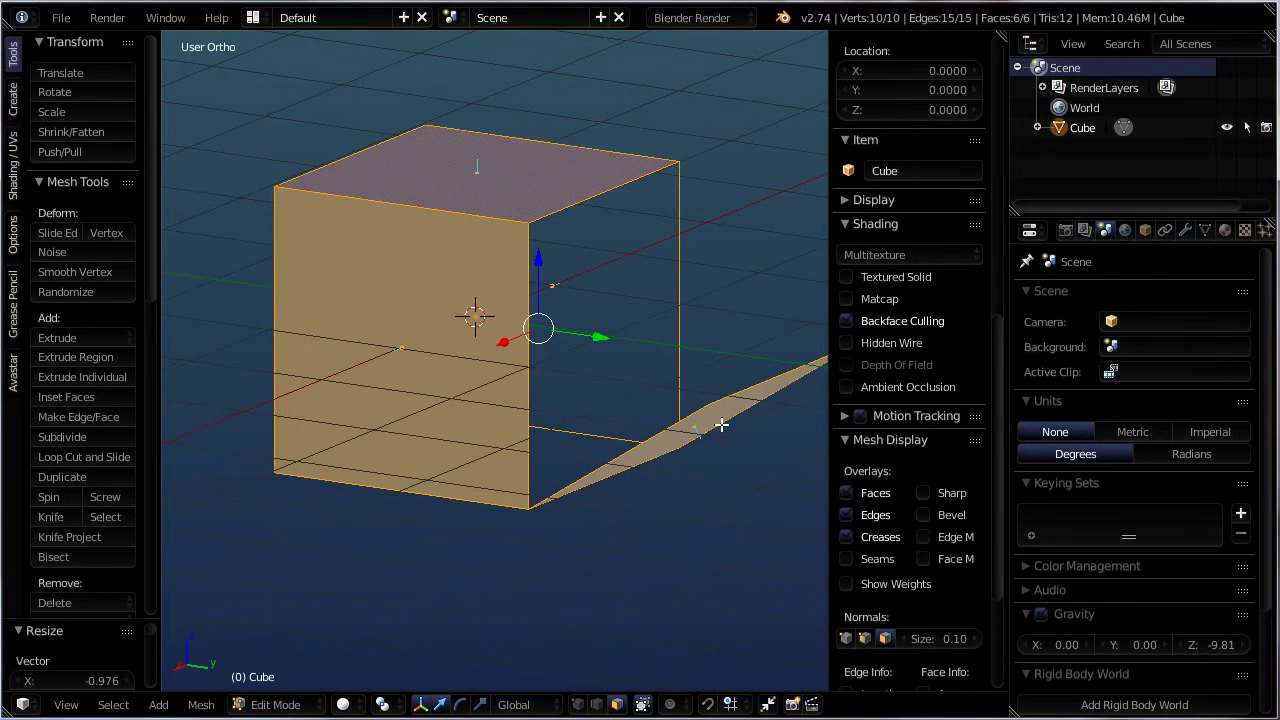
- Select the thin flat face plus the front face, then bring up the Shading / UVs tools
right_click(703, 428)
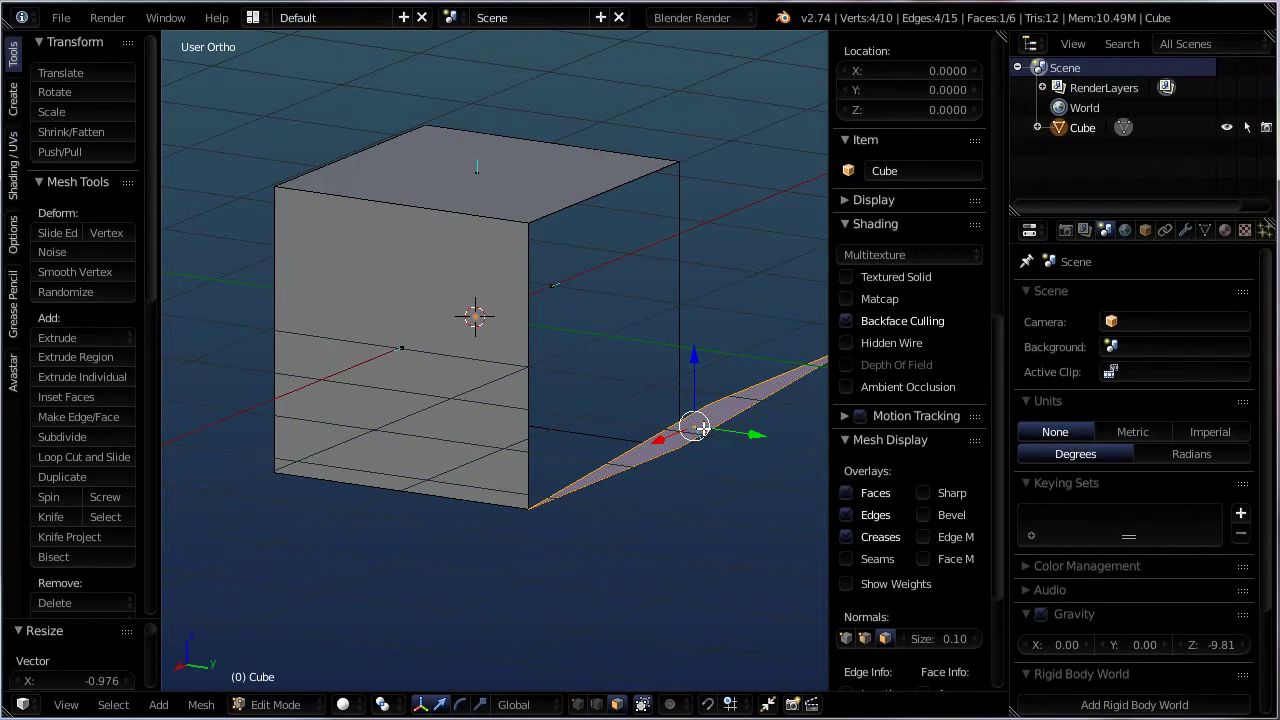
shift+right_click(398, 350)
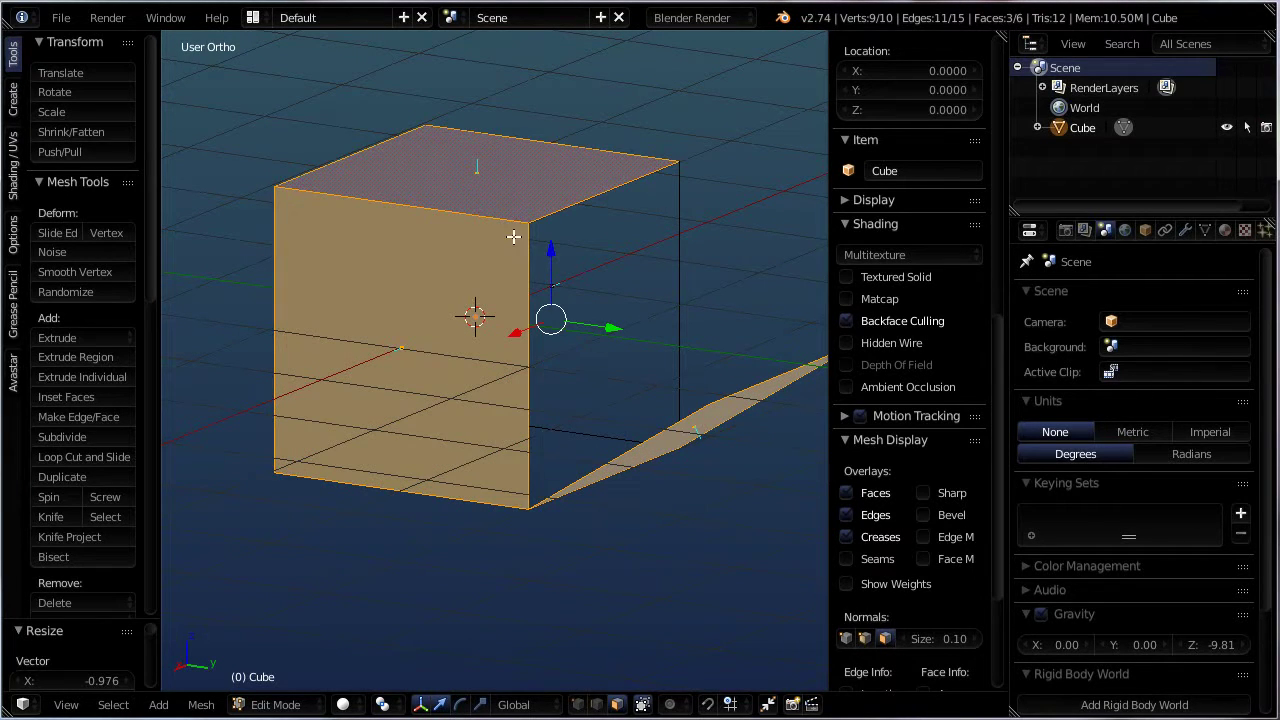
middle_drag(634, 483, 796, 468)
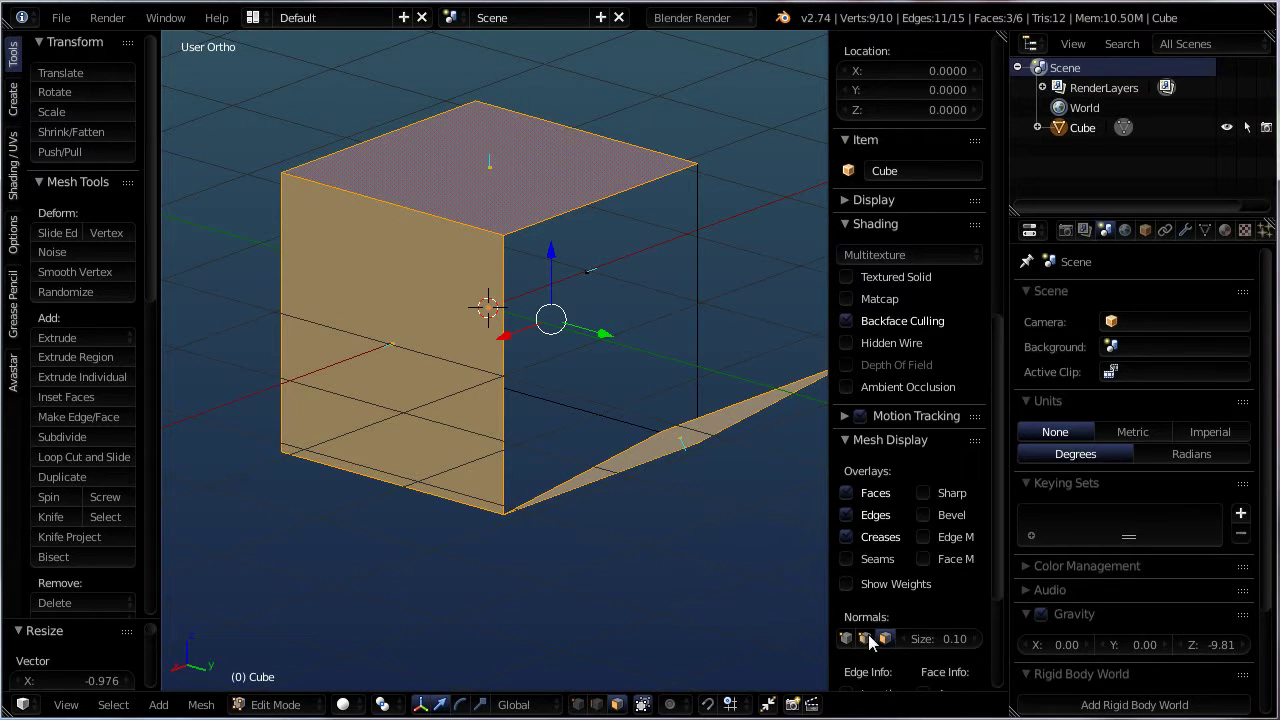
middle_drag(513, 555, 522, 446)
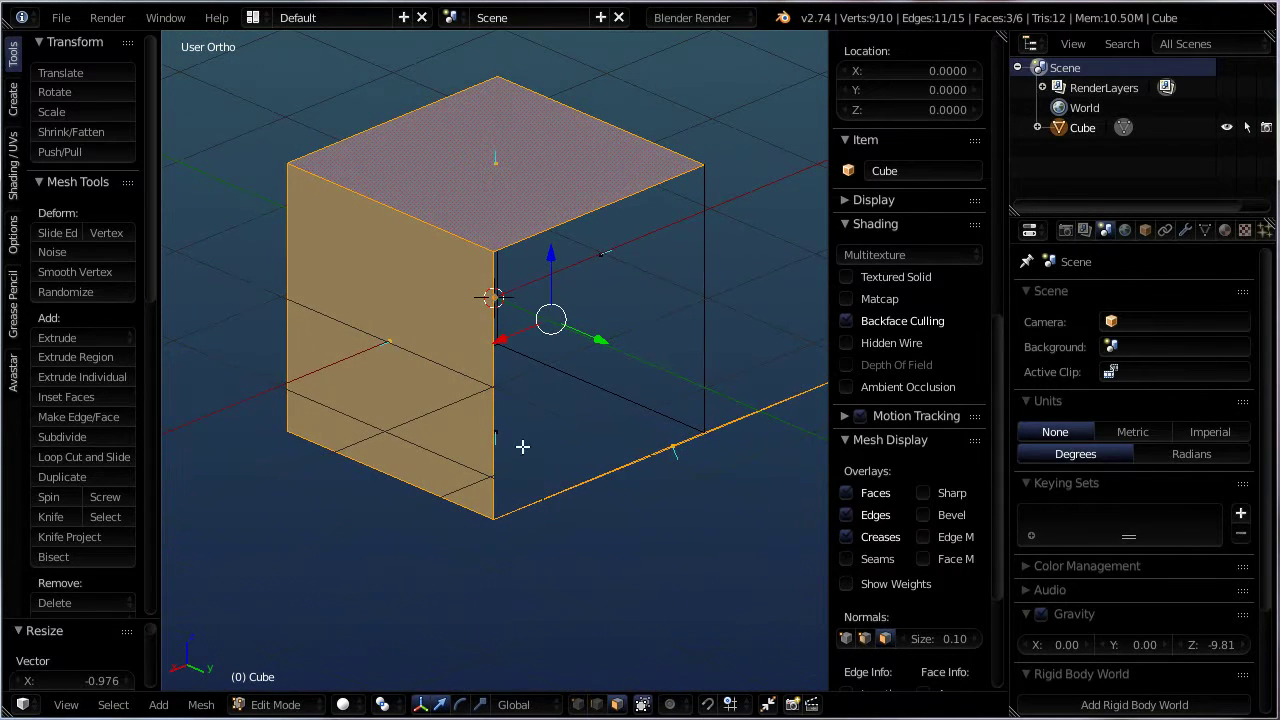
click(13, 150)
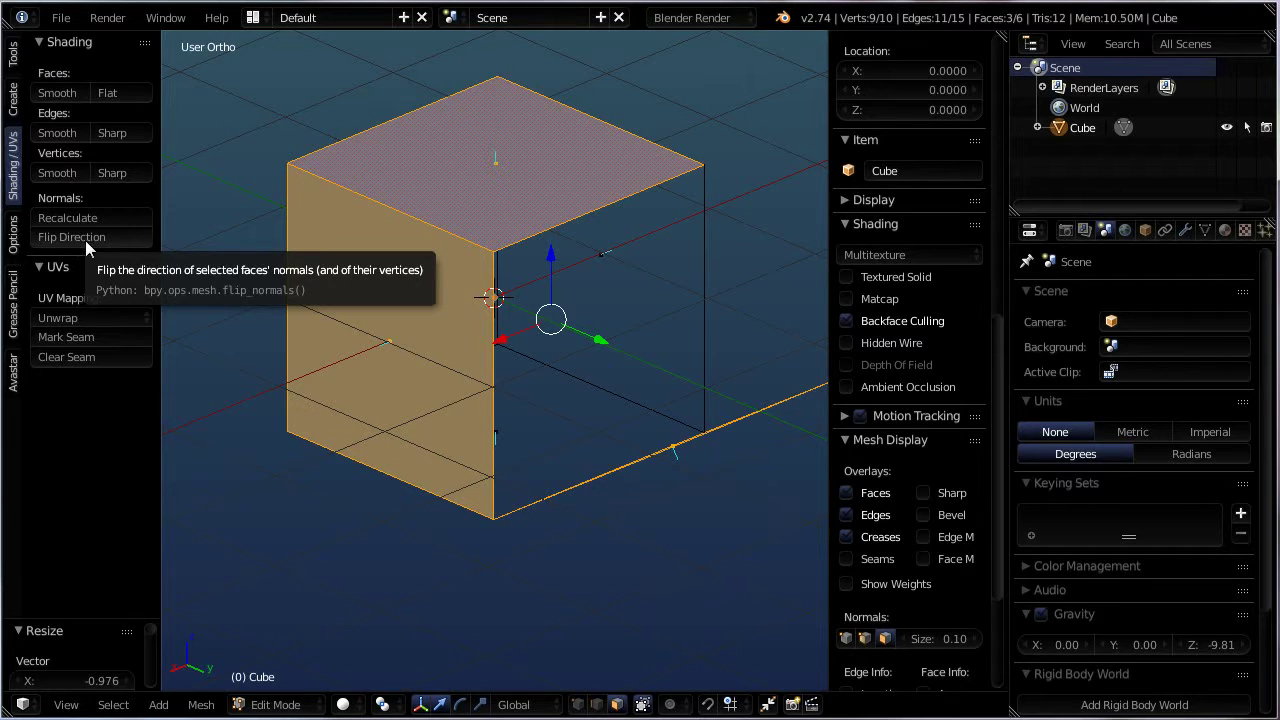
- Flip the selected faces' normals with Flip Direction, then flip them back while orbiting
scroll(354, 406, down, 2)
middle_drag(300, 430, 392, 228)
middle_drag(401, 288, 506, 385)
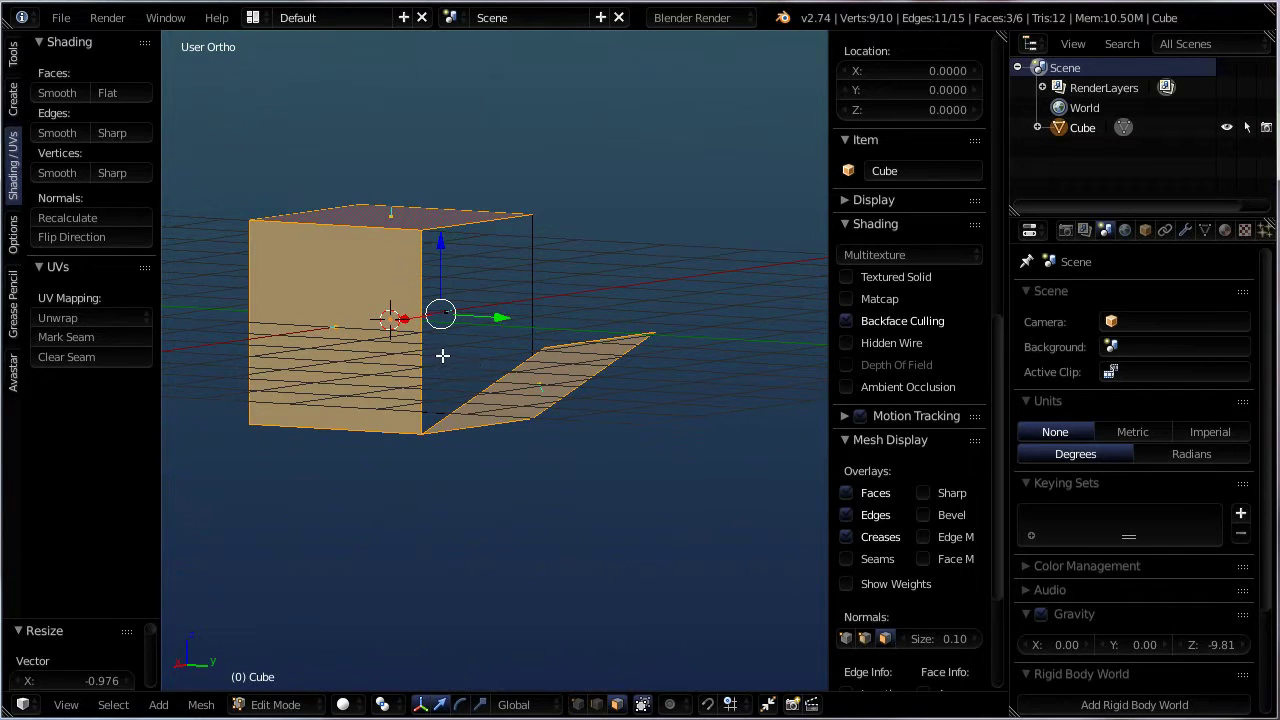
middle_drag(443, 355, 370, 363)
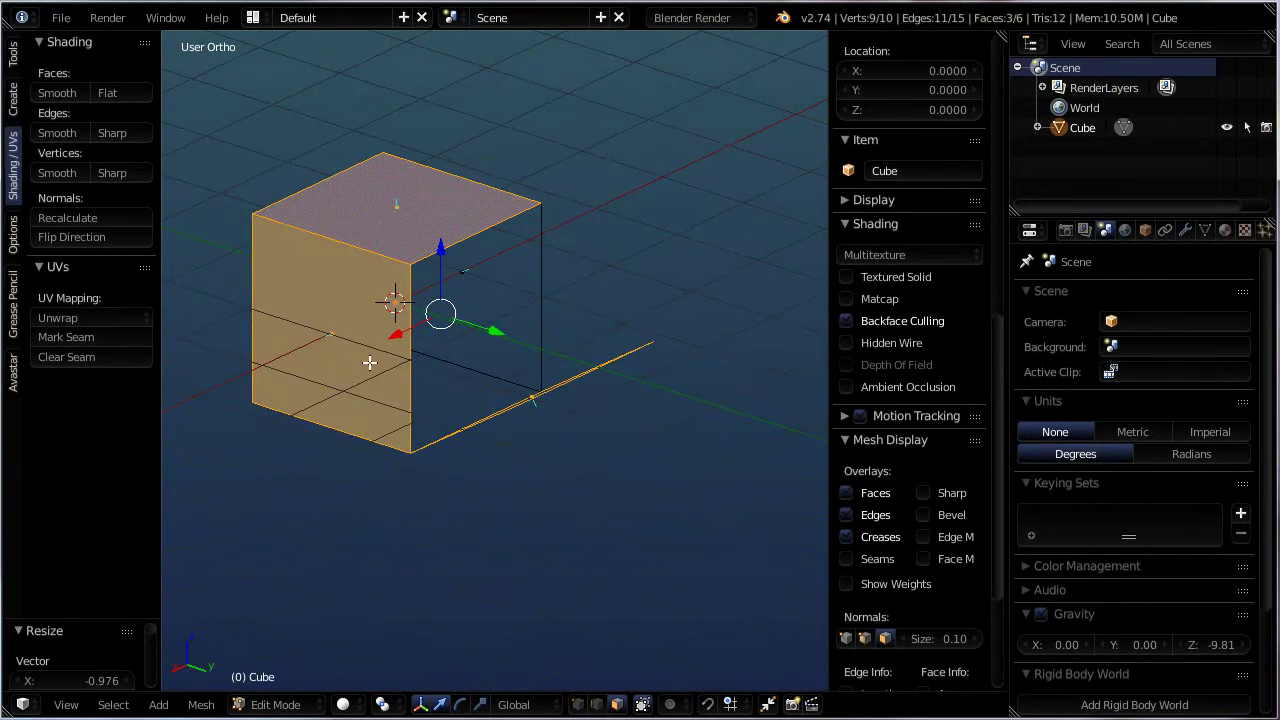
click(65, 238)
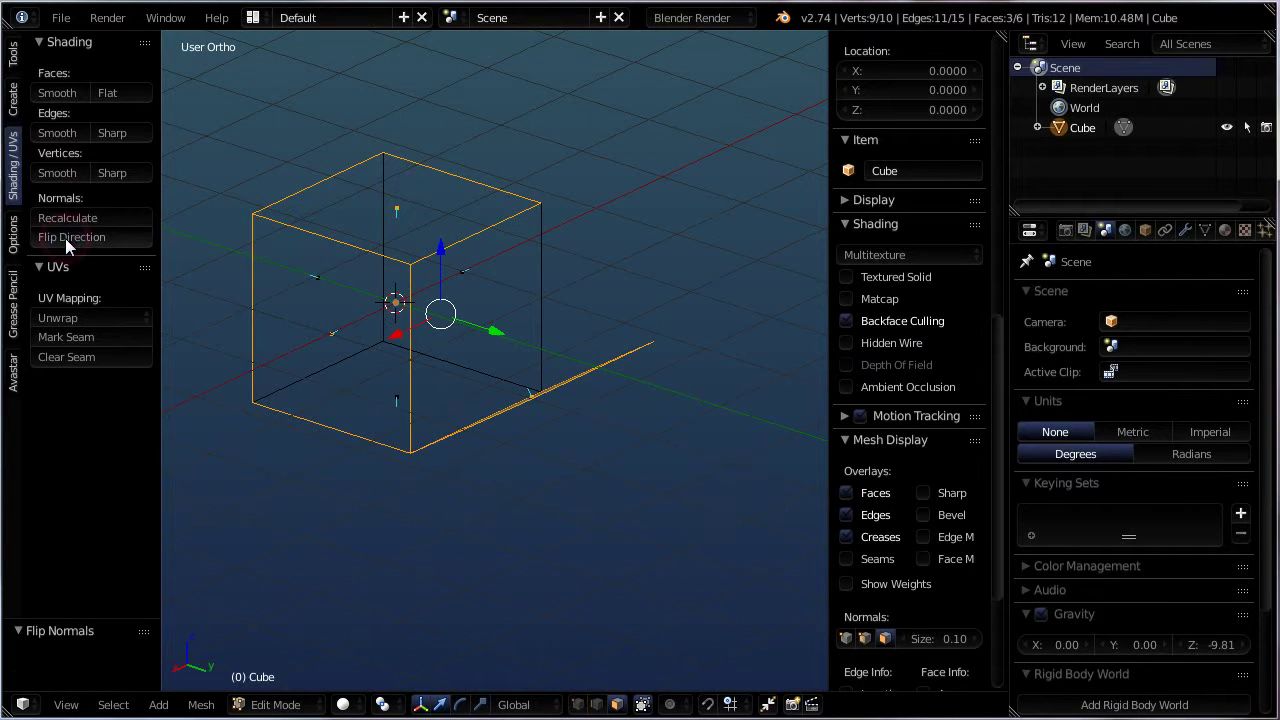
middle_drag(333, 341, 117, 260)
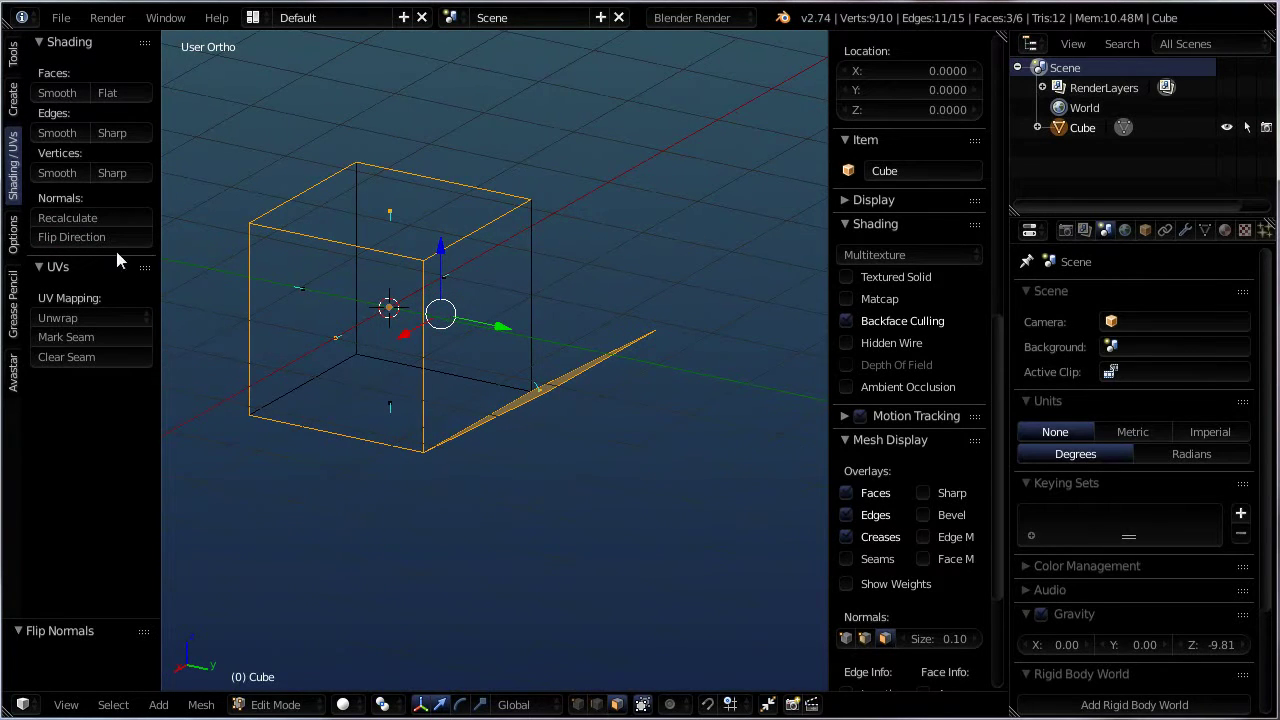
click(76, 238)
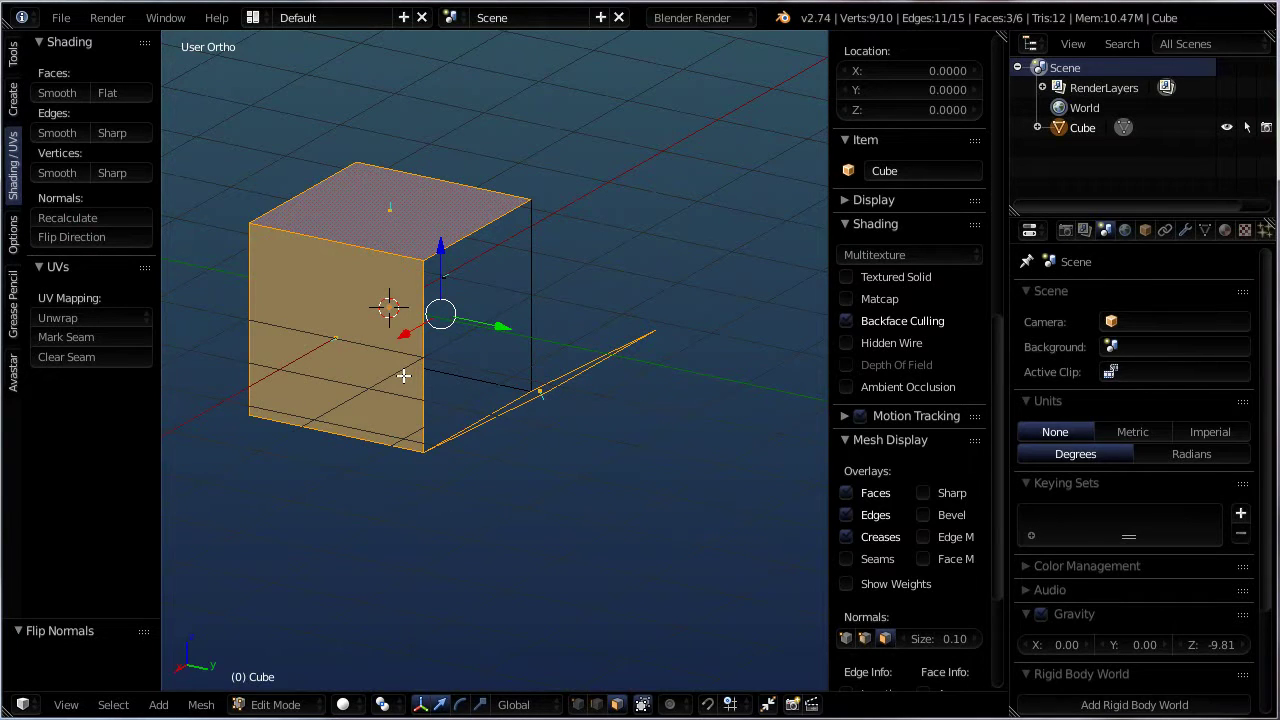
- Flip the normals of the front and top faces, then select the entire mesh
key(a)
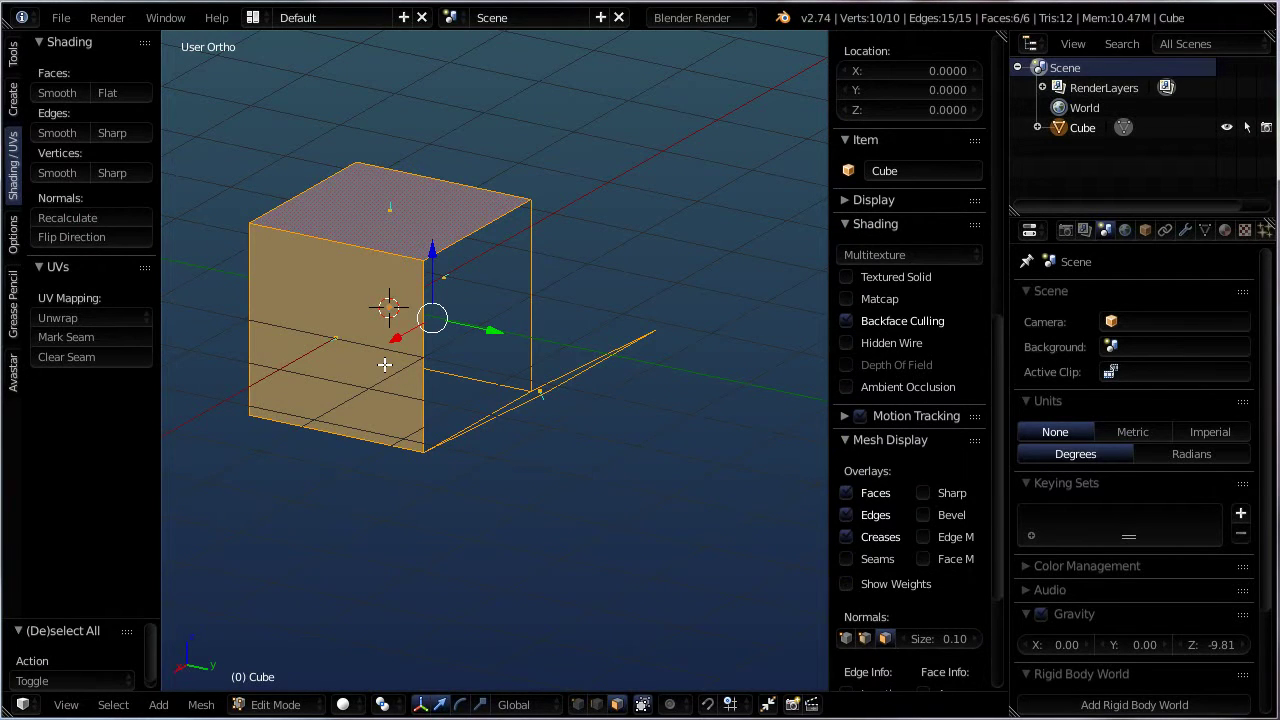
right_click(350, 336)
shift+right_click(408, 210)
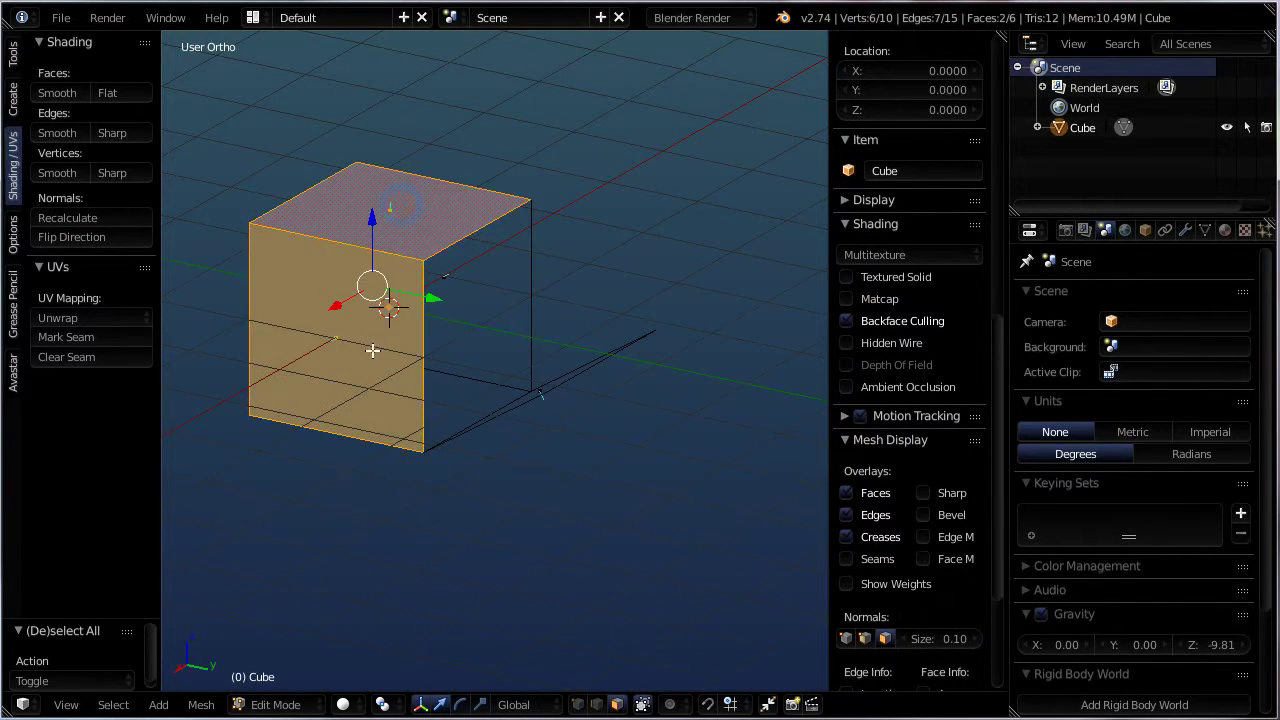
click(67, 237)
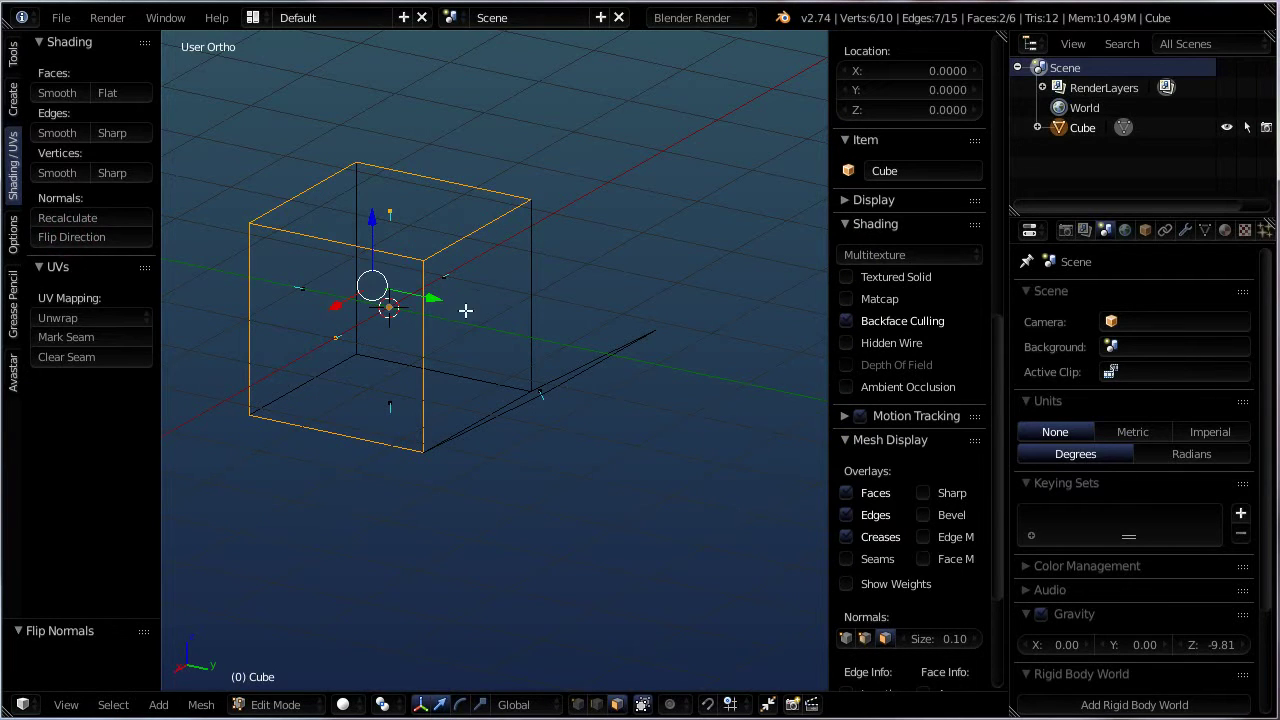
middle_drag(481, 338, 458, 317)
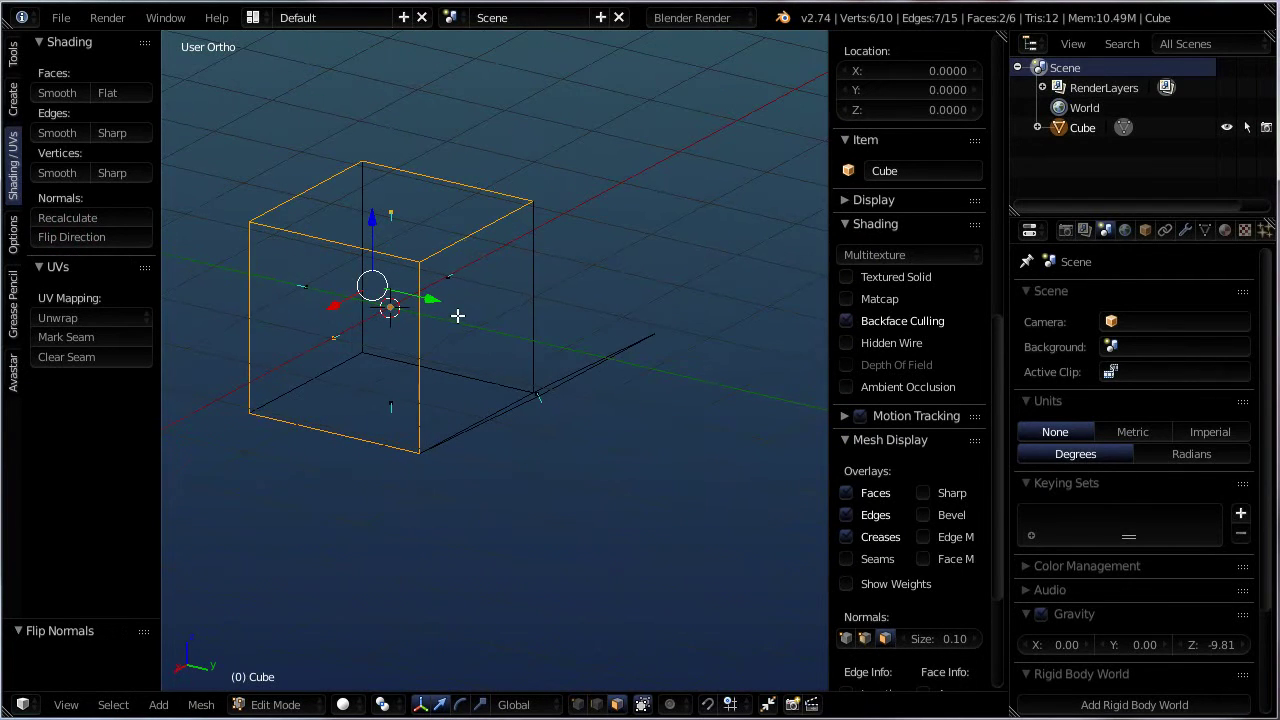
key(a)
key(a)
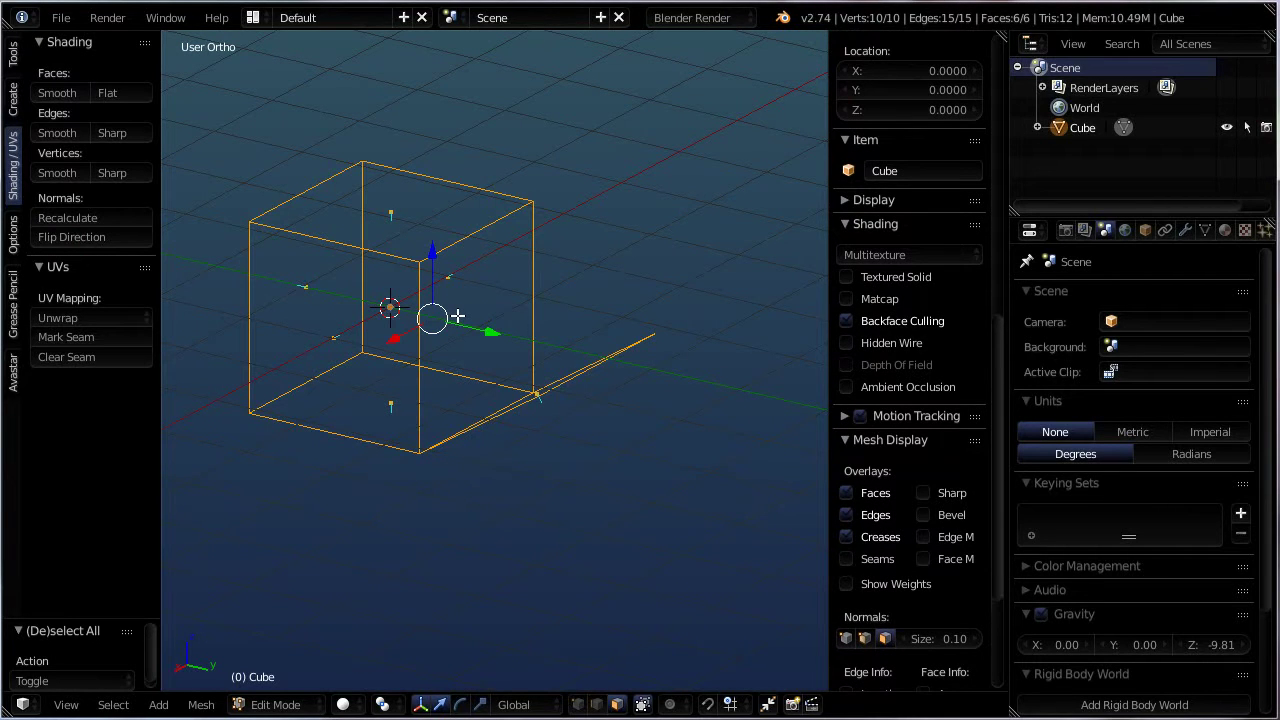
- Subdivide the whole mesh via the W specials menu with Number of Cuts 3, then orbit around it
key(w)
click(423, 201)
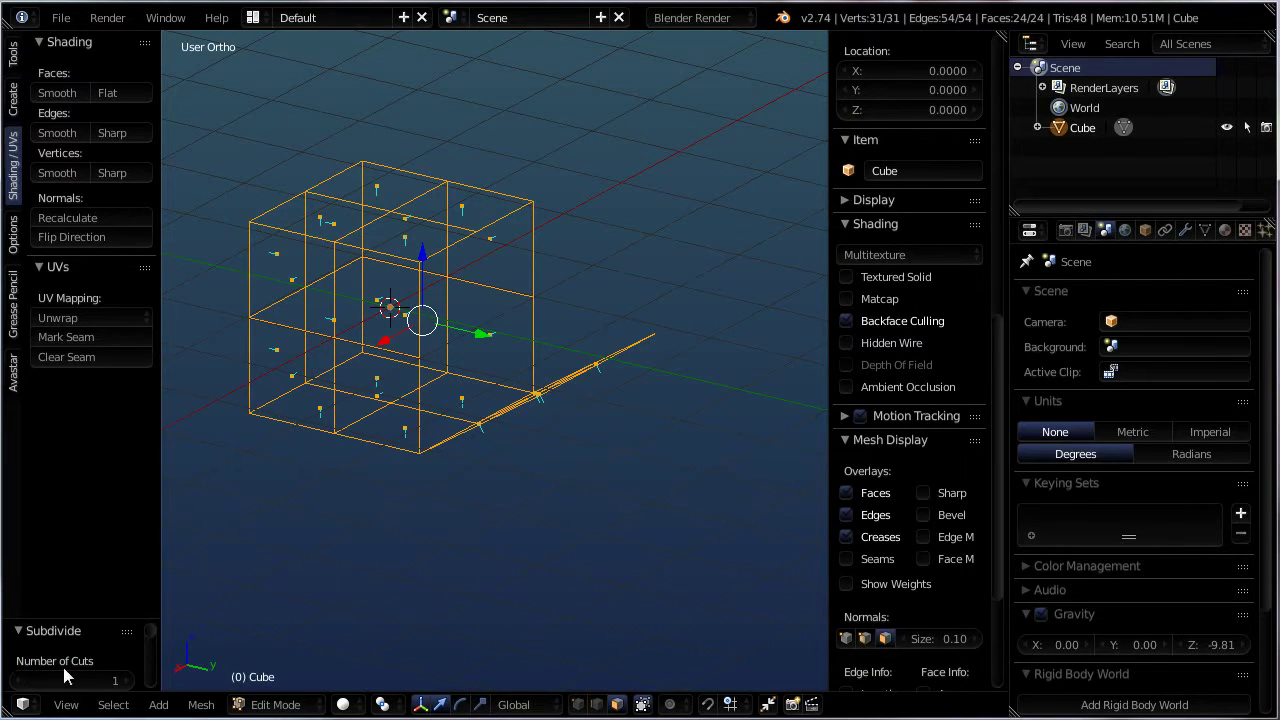
mouse_move(64, 677)
mouse_down()
mouse_move(100, 680)
mouse_move(73, 681)
mouse_move(84, 682)
mouse_up()
middle_drag(400, 557, 541, 515)
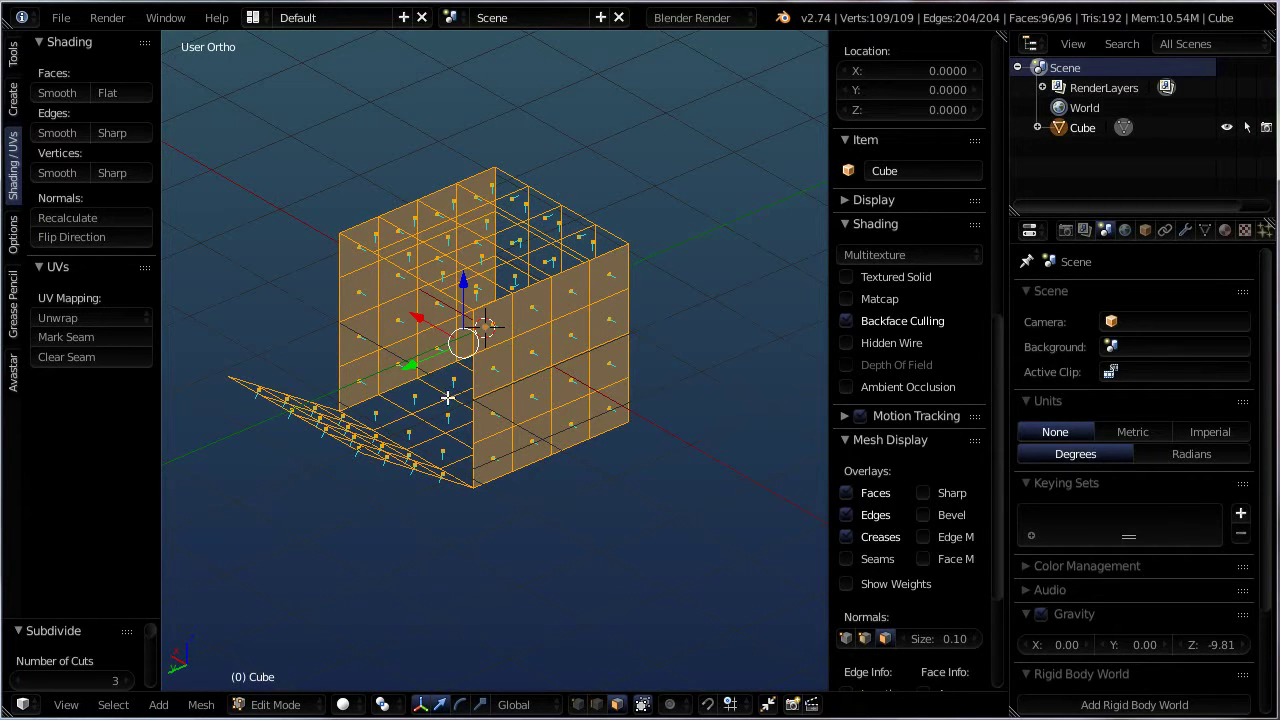
middle_drag(452, 398, 360, 340)
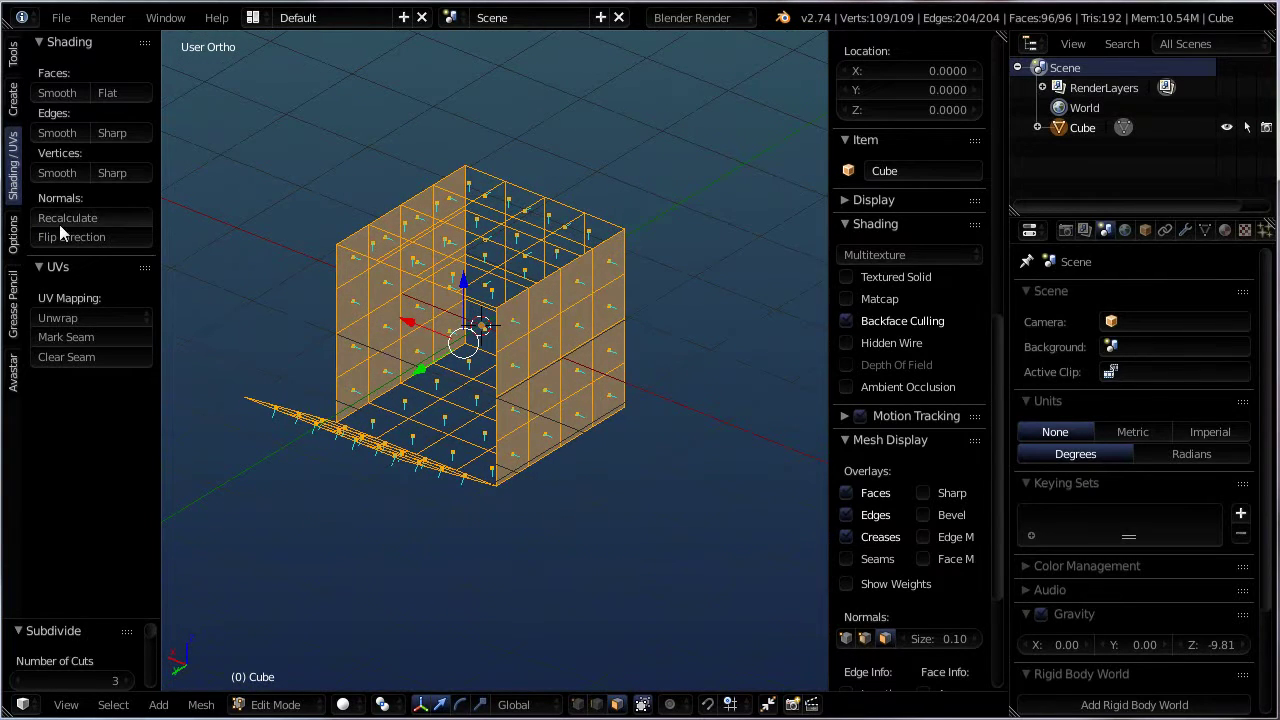
scroll(498, 375, up, 1)
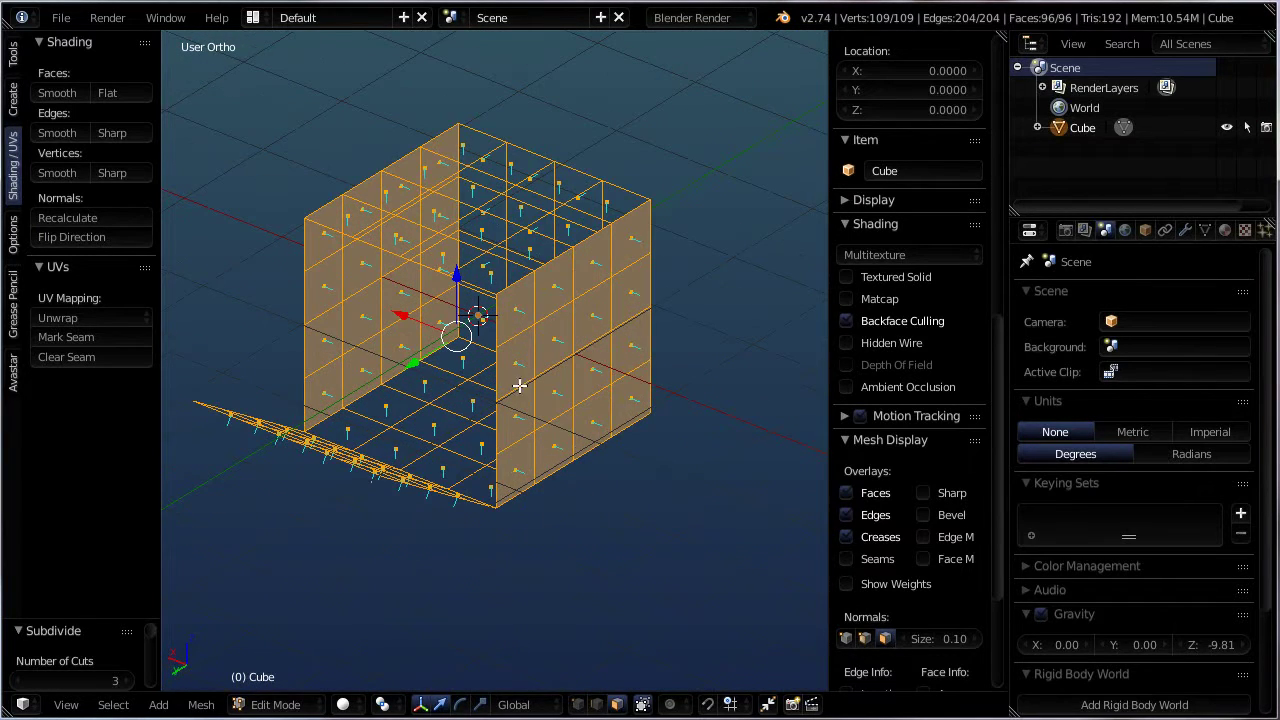
middle_drag(537, 412, 682, 415)
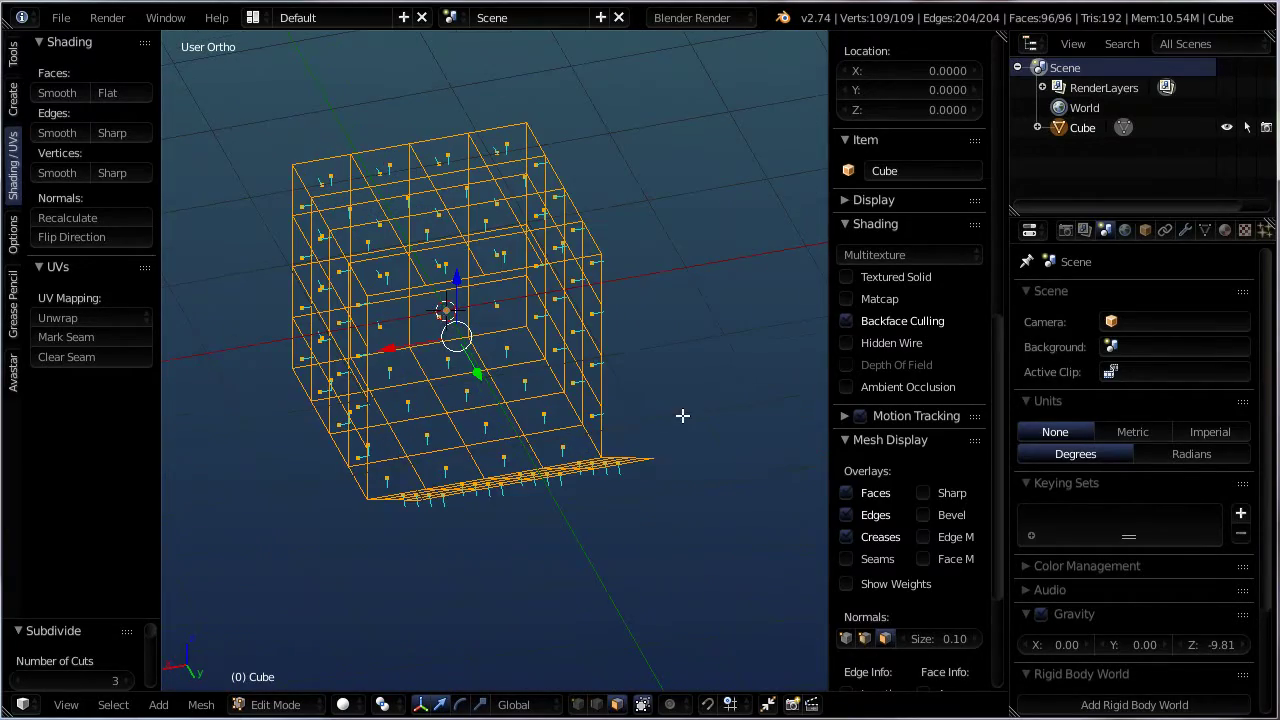
- Recalculate the cube's normals to face consistently outward, then return to Object Mode
click(70, 217)
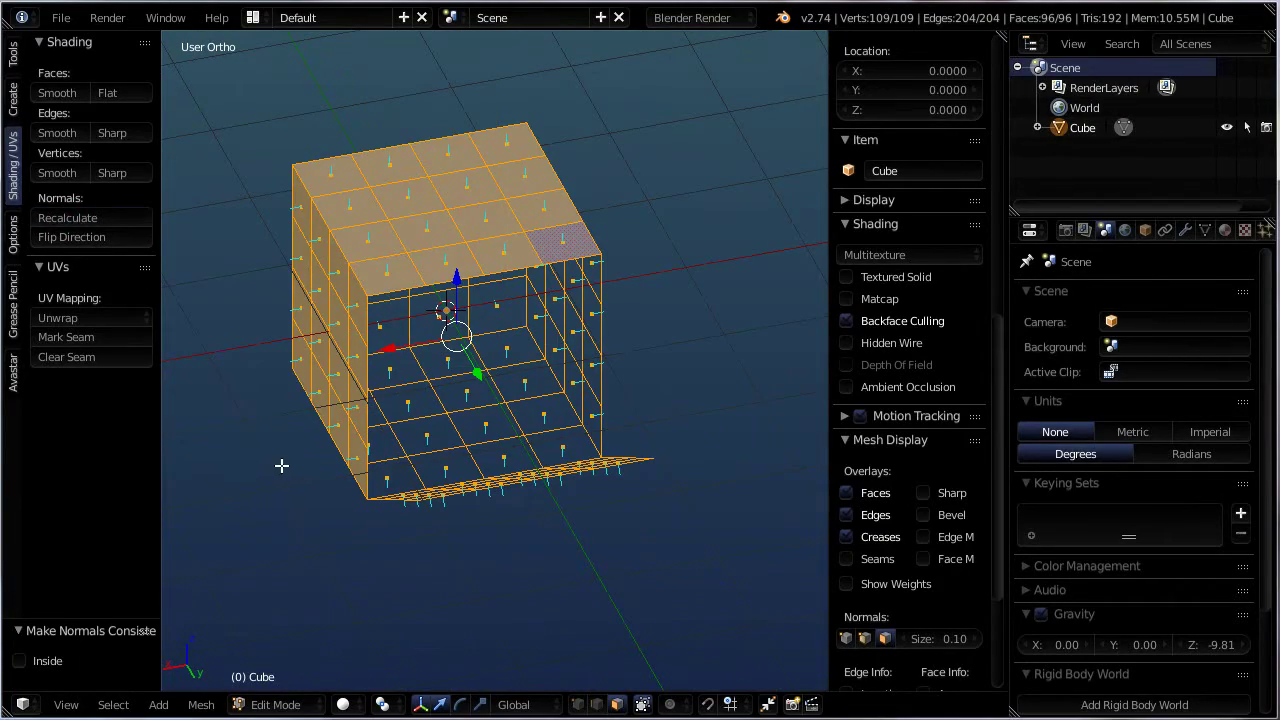
mouse_move(280, 463)
middle_down()
mouse_move(297, 407)
mouse_move(289, 331)
mouse_move(714, 451)
mouse_move(741, 443)
middle_up()
middle_drag(411, 404, 527, 411)
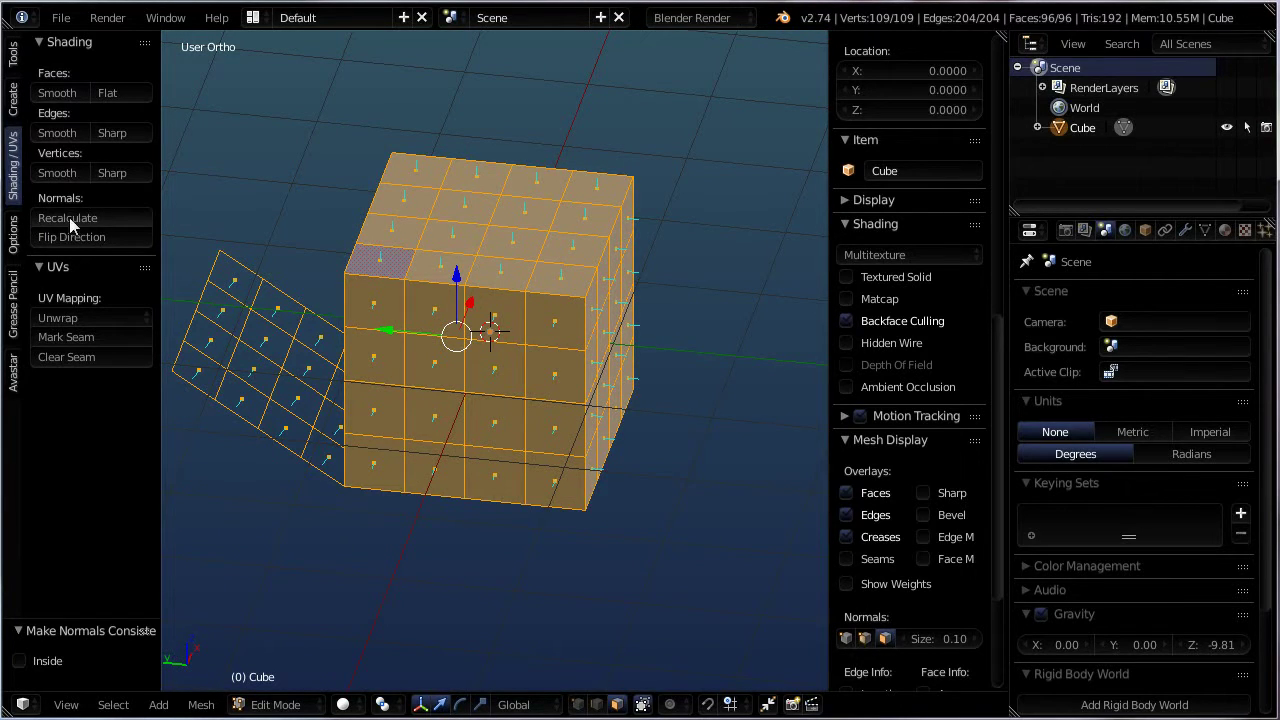
middle_drag(514, 429, 522, 403)
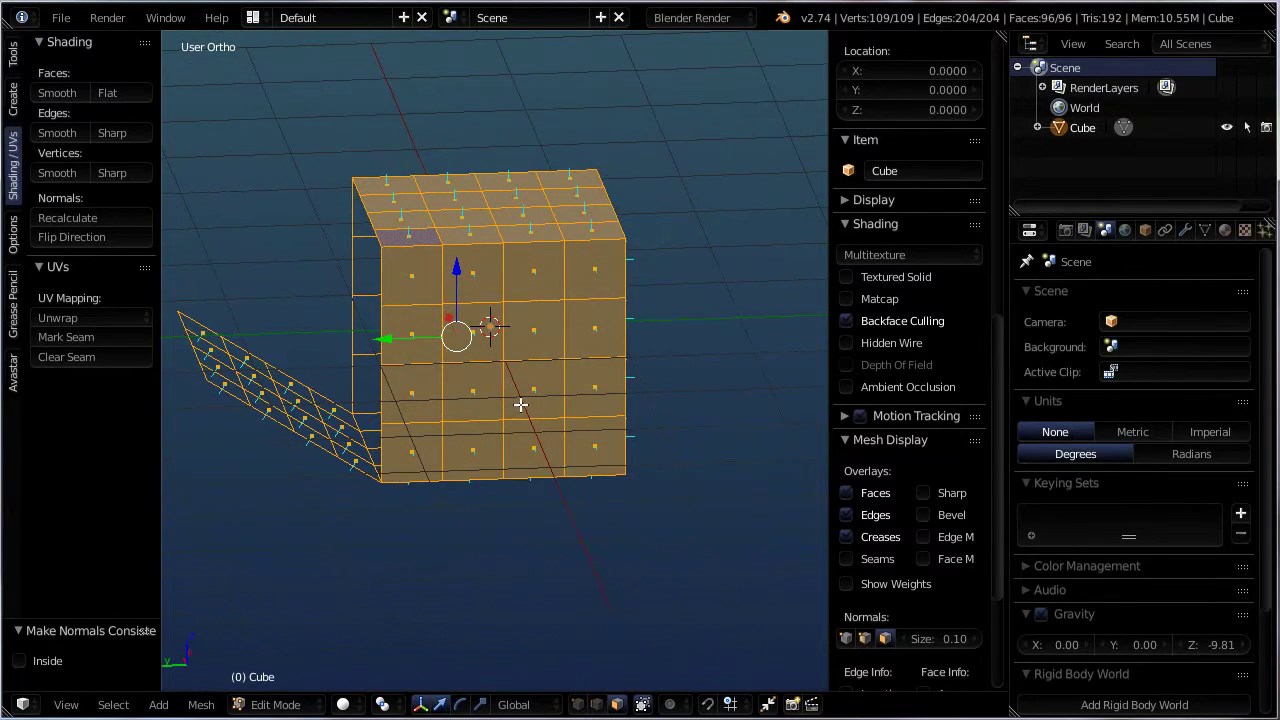
key(Tab)
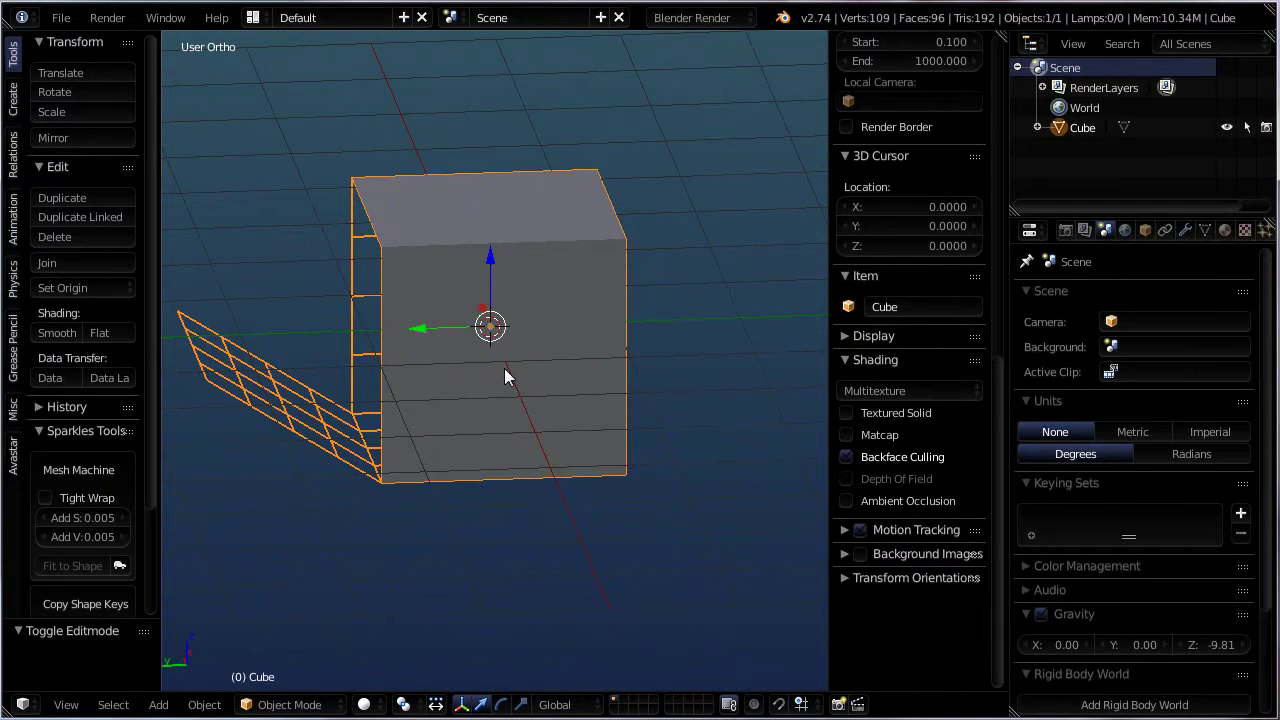
- Delete the edited cube and put a fresh cube in its place
key(Delete)
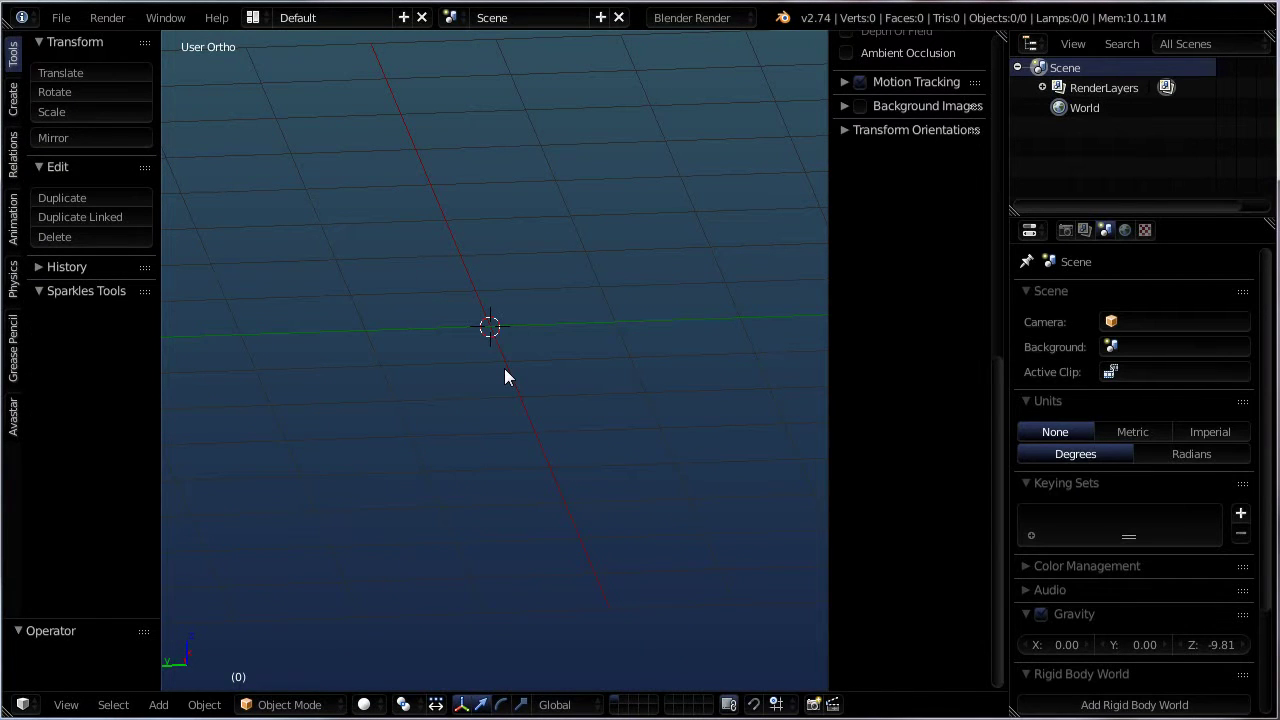
key(ctrl+z)
middle_drag(471, 345, 571, 265)
- In Edit Mode, select the new cube's top-right corner vertex and start a move, then cancel it
key(Tab)
scroll(571, 265, up, 2)
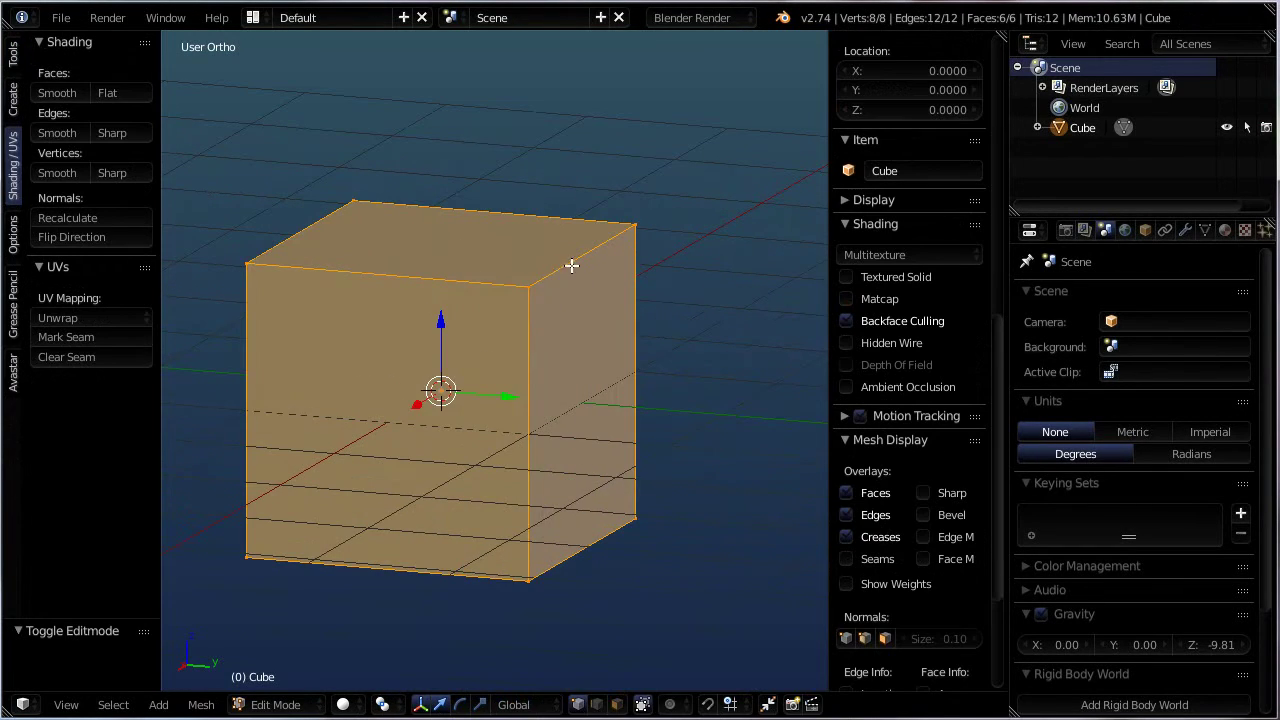
right_click(636, 225)
key(g)
key(Escape)
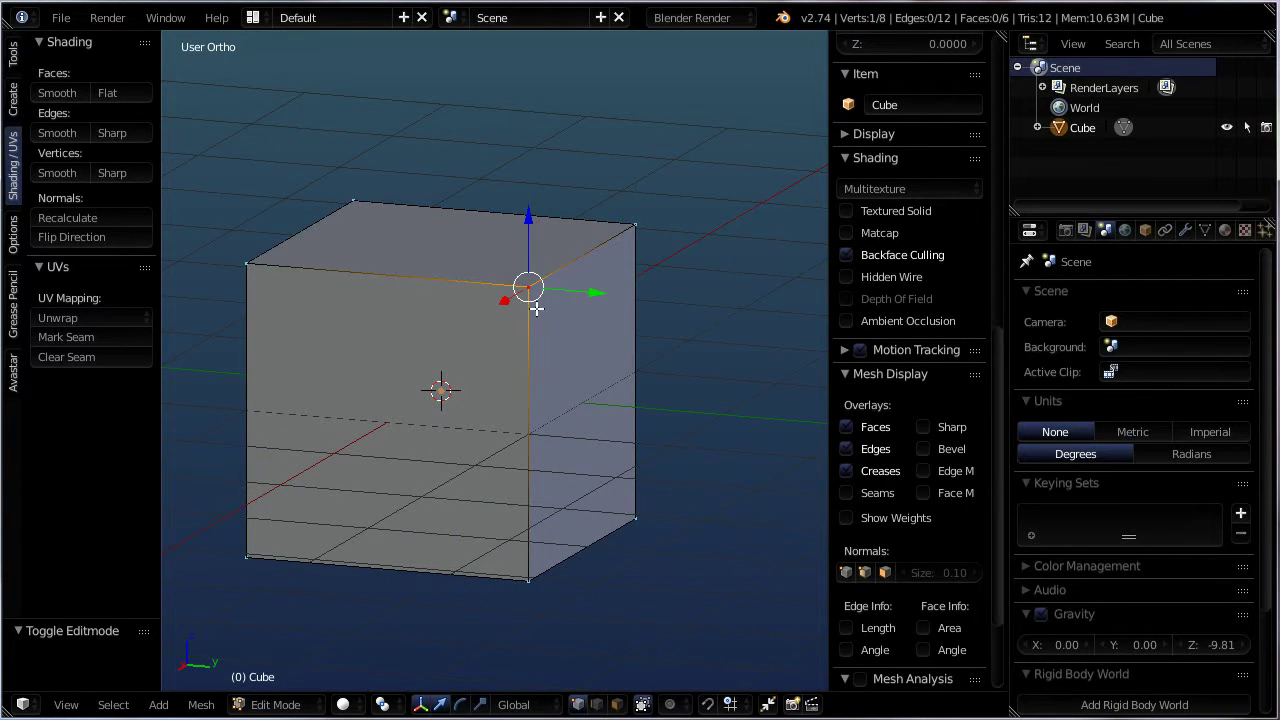
- Extrude a new vertex from the cube's corner and turn off Backface Culling
middle_drag(533, 328, 572, 335)
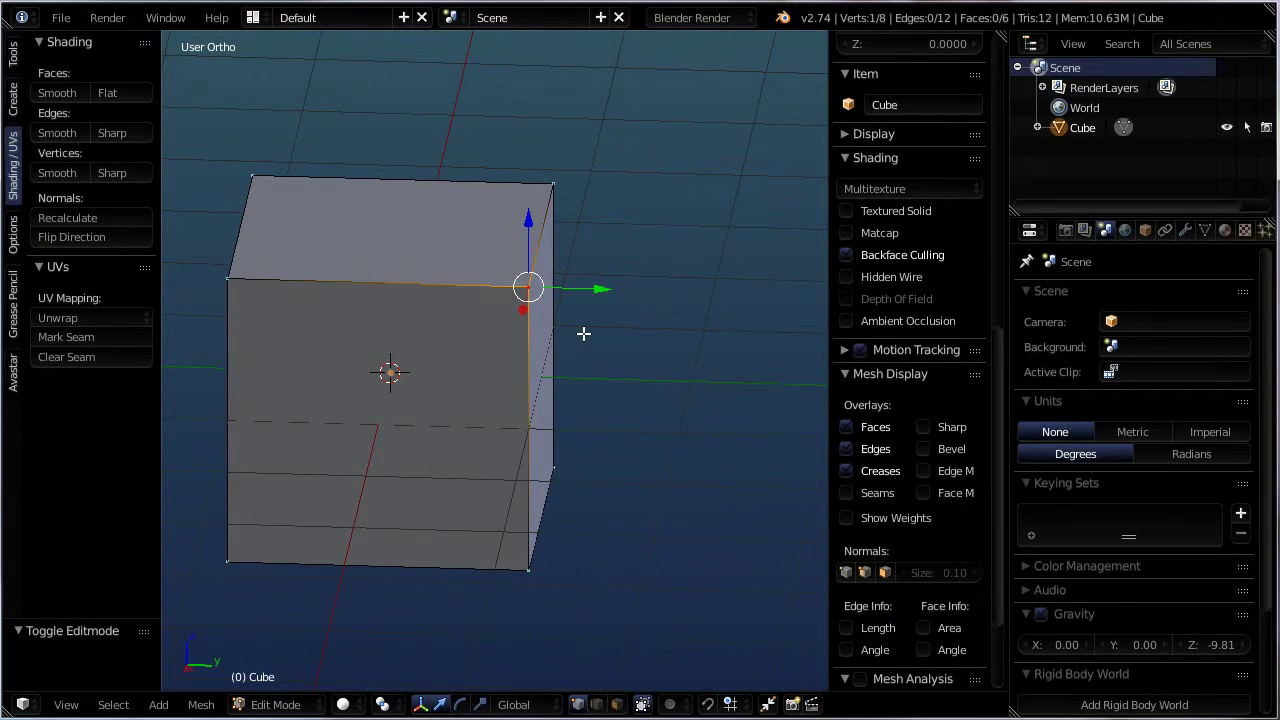
key(e)
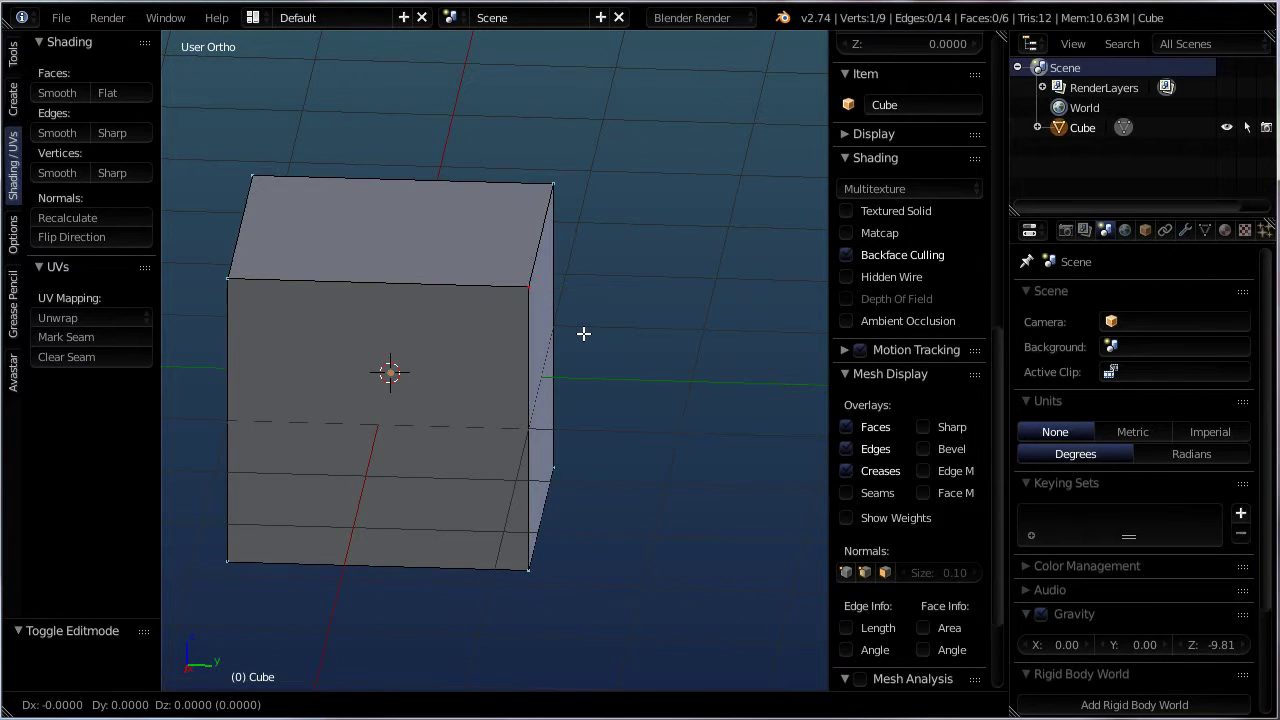
click(698, 372)
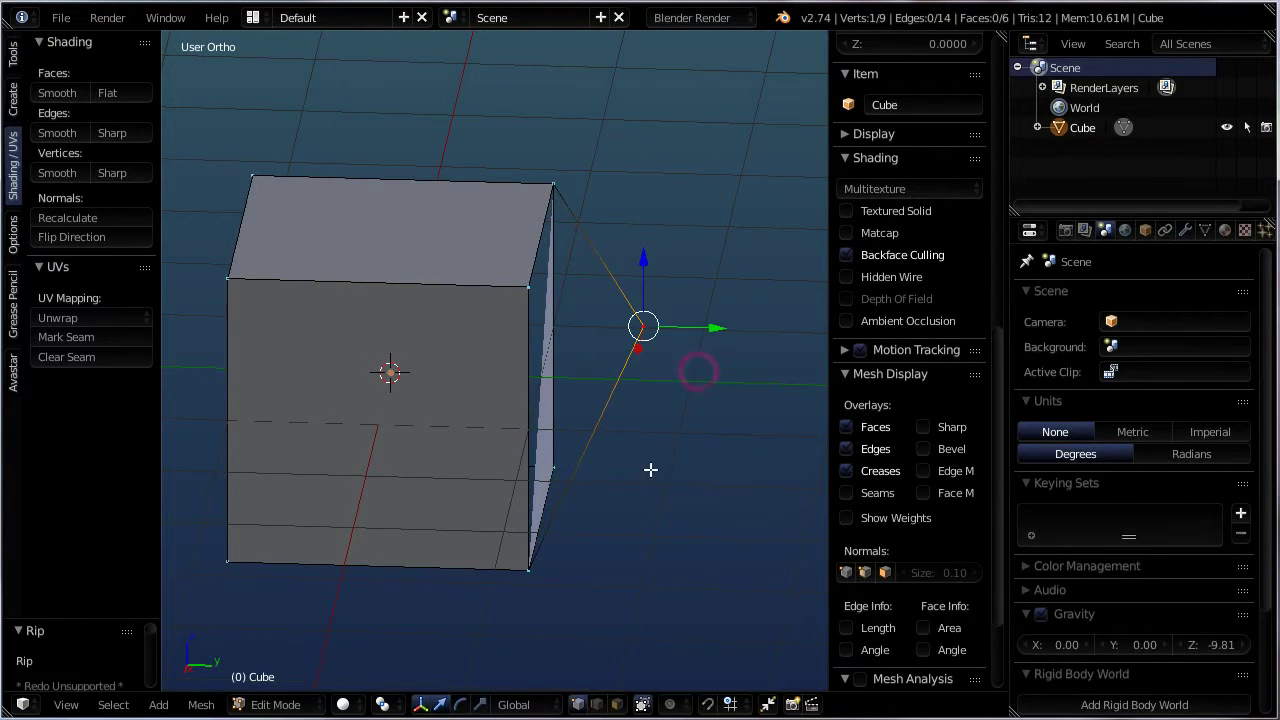
click(846, 256)
middle_drag(510, 520, 460, 489)
- Undo the extruded vertex, select a top edge, and try extruding and ripping it
key(ctrl+z)
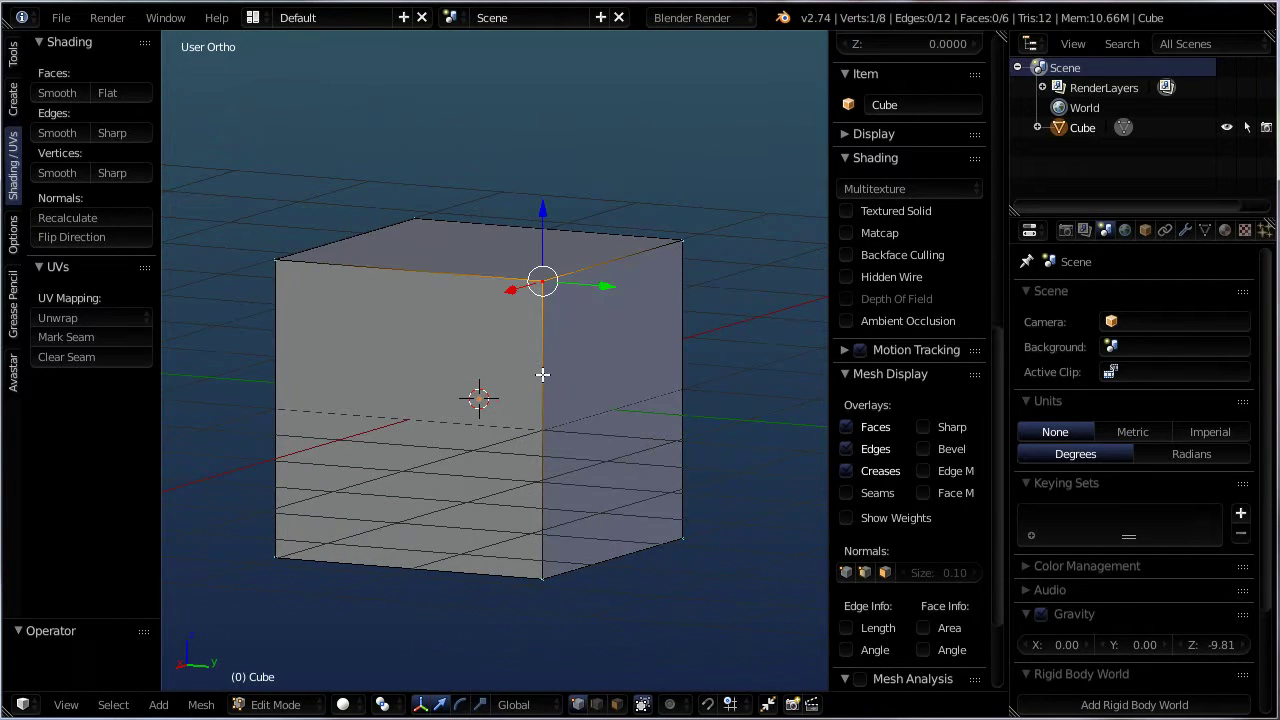
shift+right_click(681, 240)
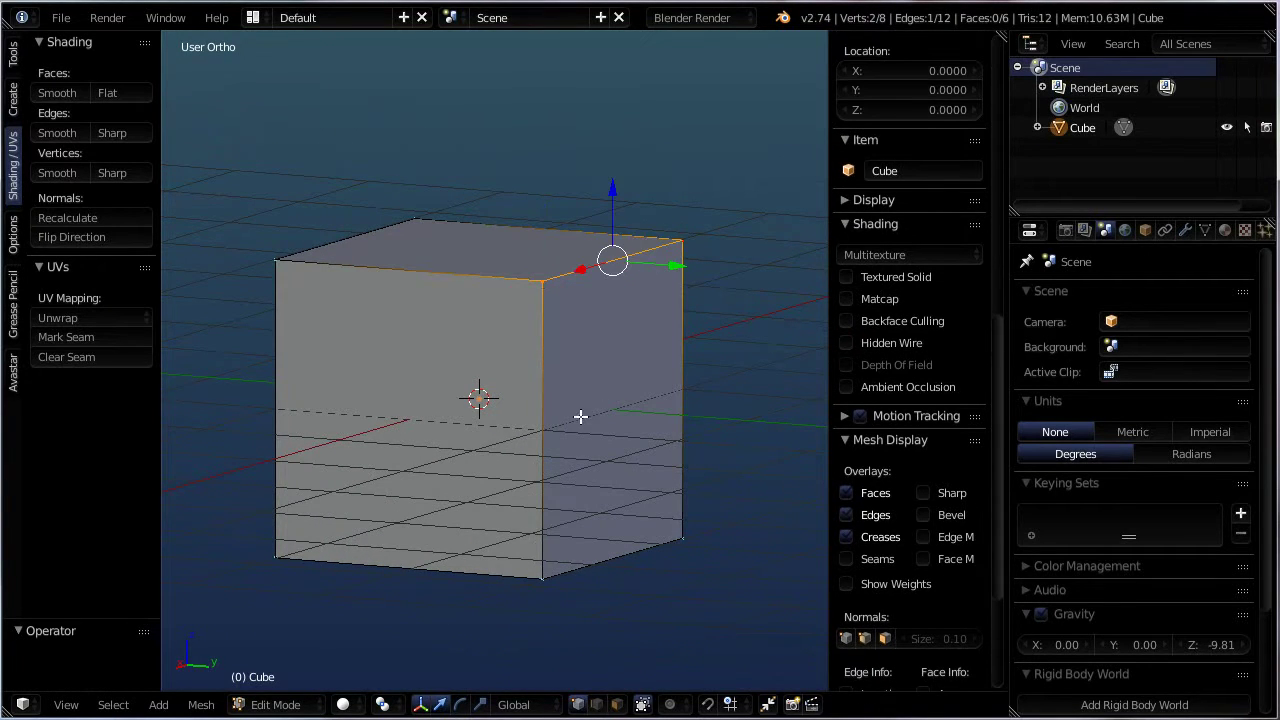
middle_drag(580, 416, 679, 336)
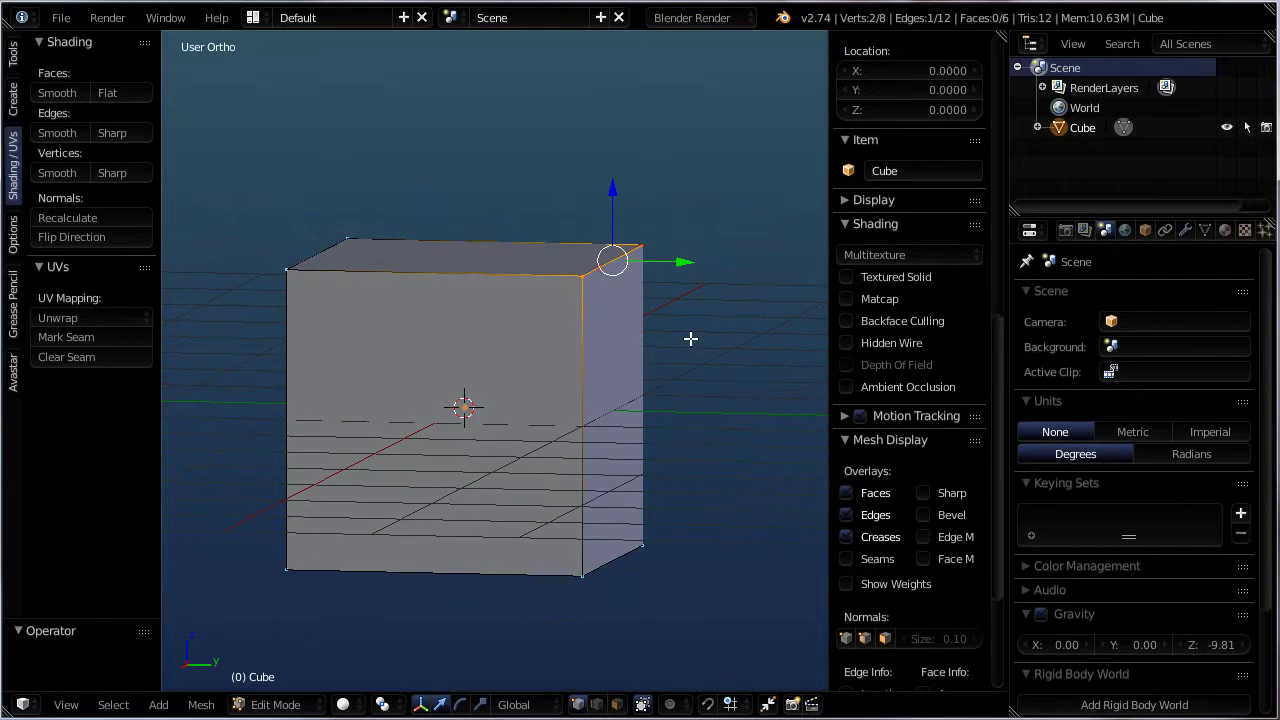
key(e)
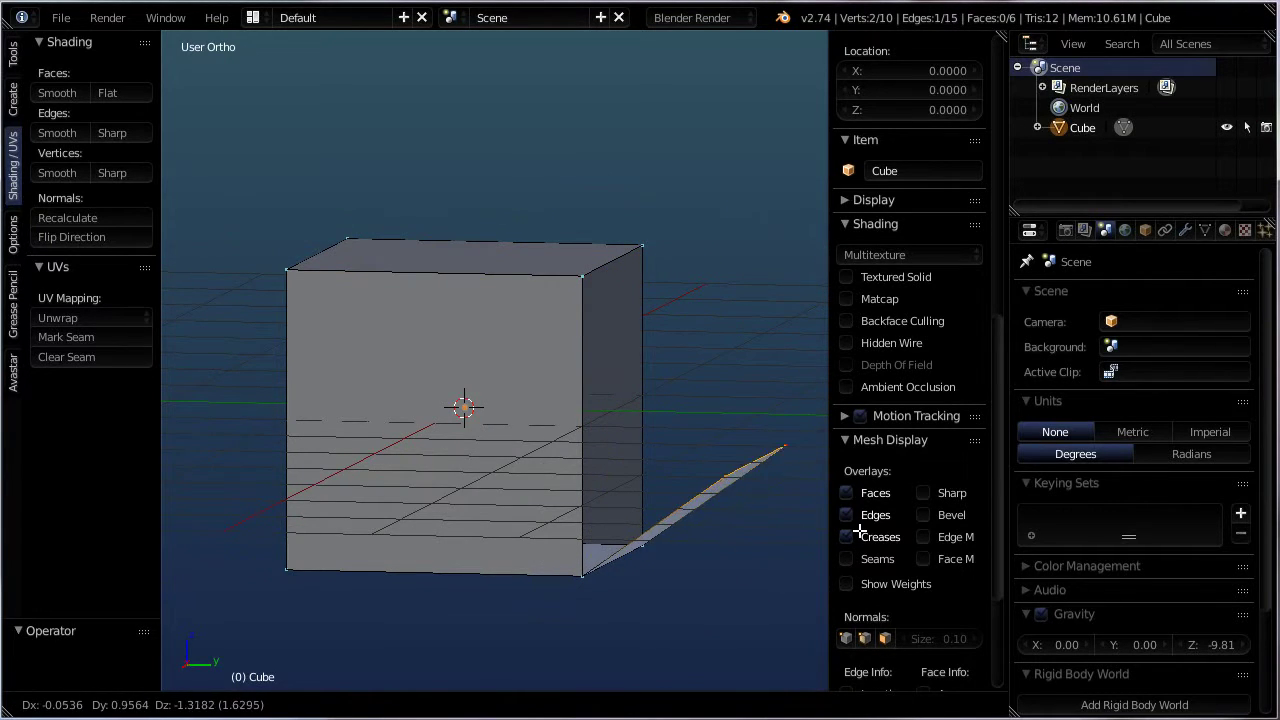
key(Escape)
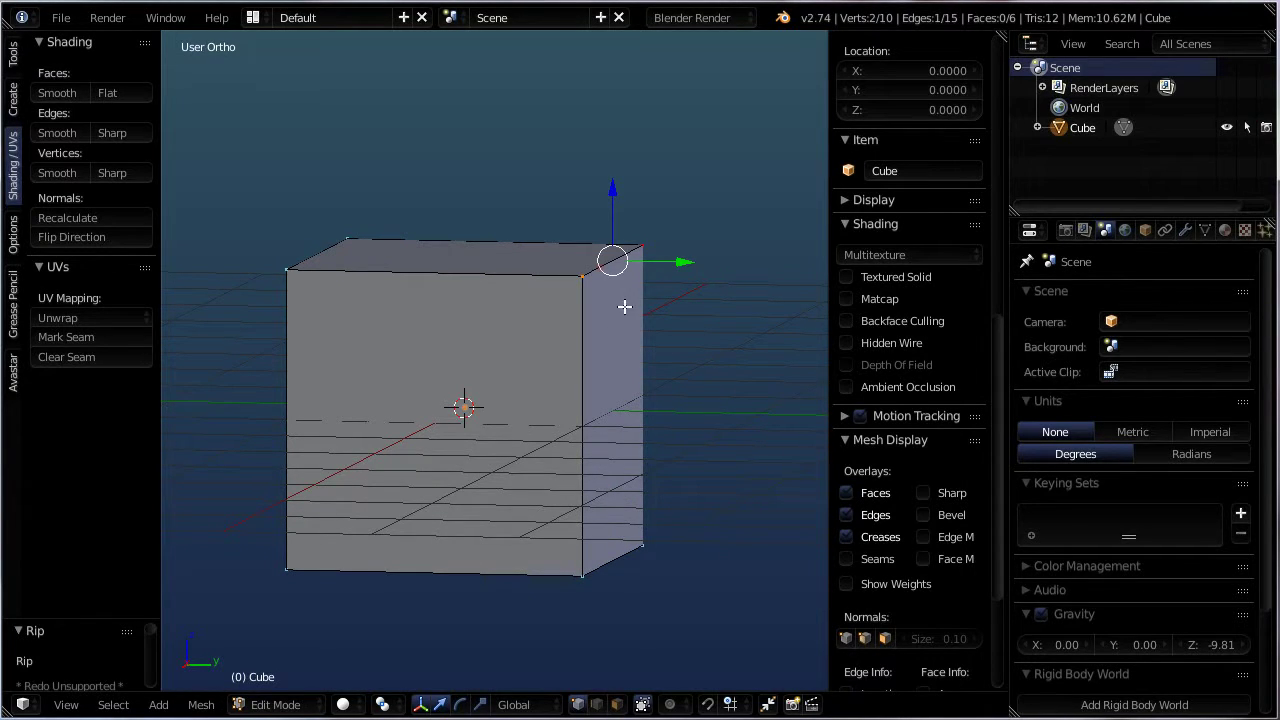
key(v)
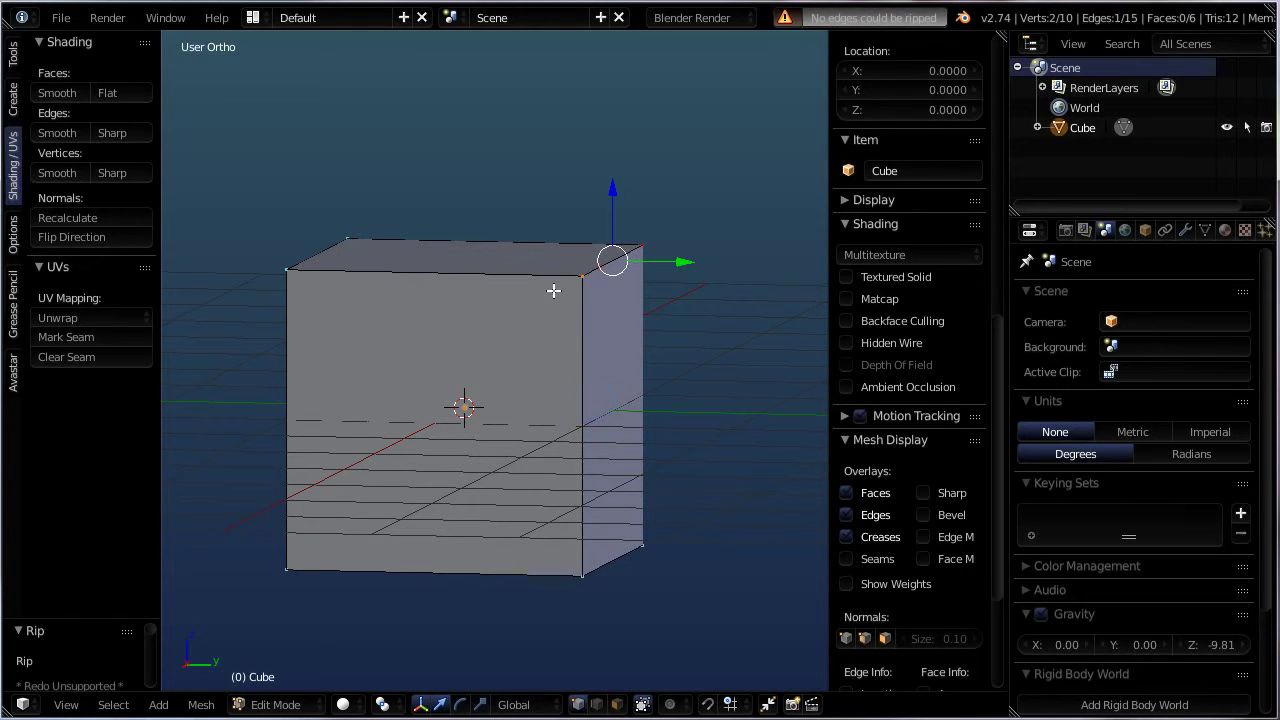
- Select the cube's left top edge and extrude it upward into a roof ridge
right_click(287, 269)
shift+right_click(340, 239)
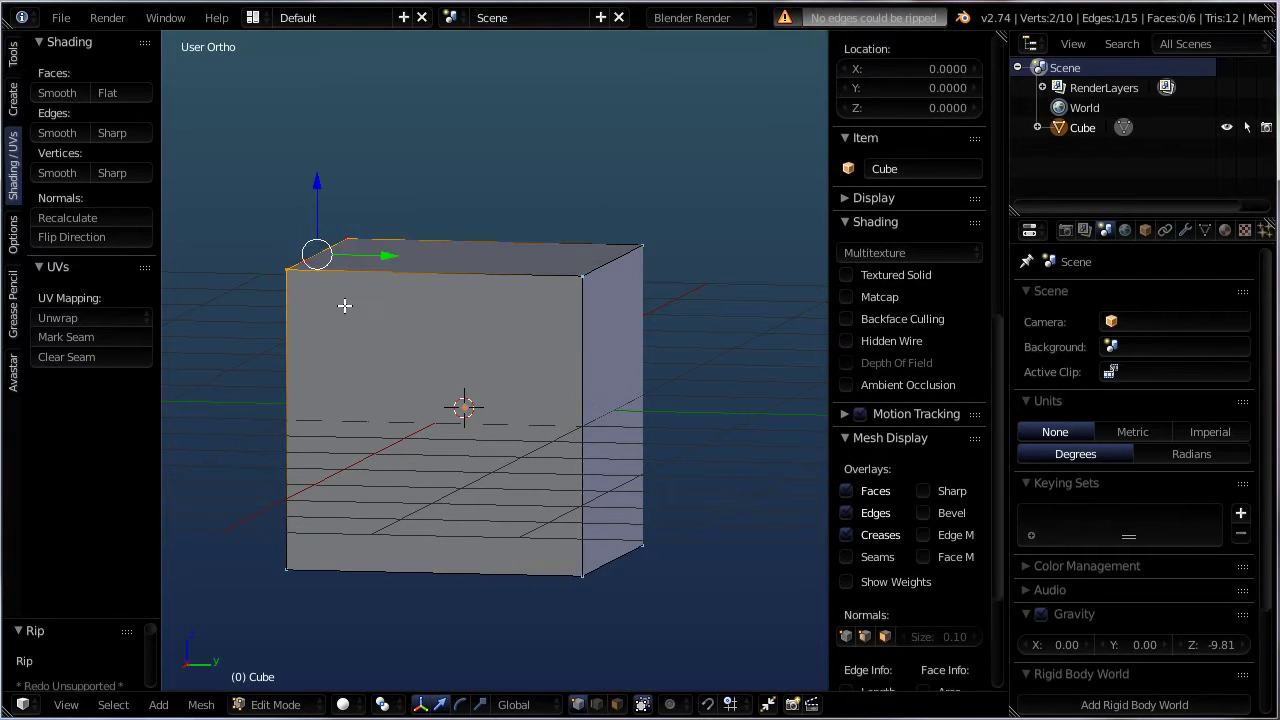
shift+middle_drag(343, 303, 440, 341)
shift+middle_drag(565, 406, 580, 394)
scroll(626, 437, up, 2)
middle_drag(626, 437, 551, 322)
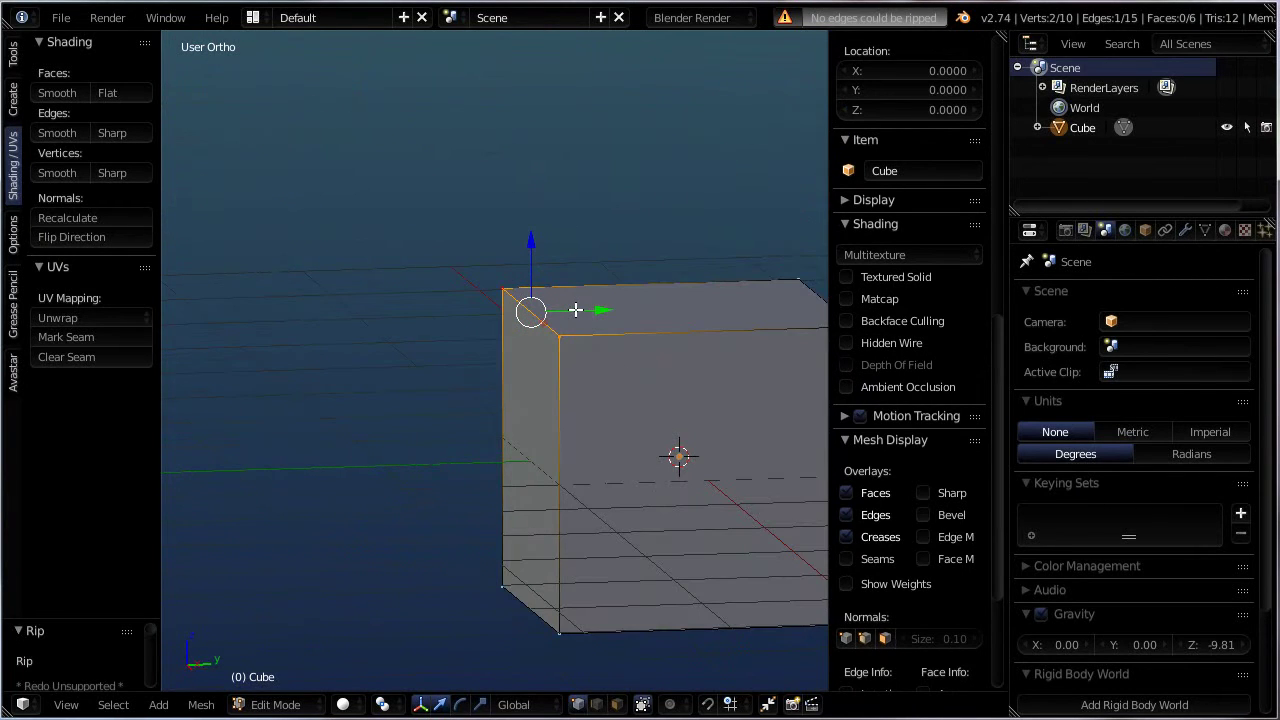
key(e)
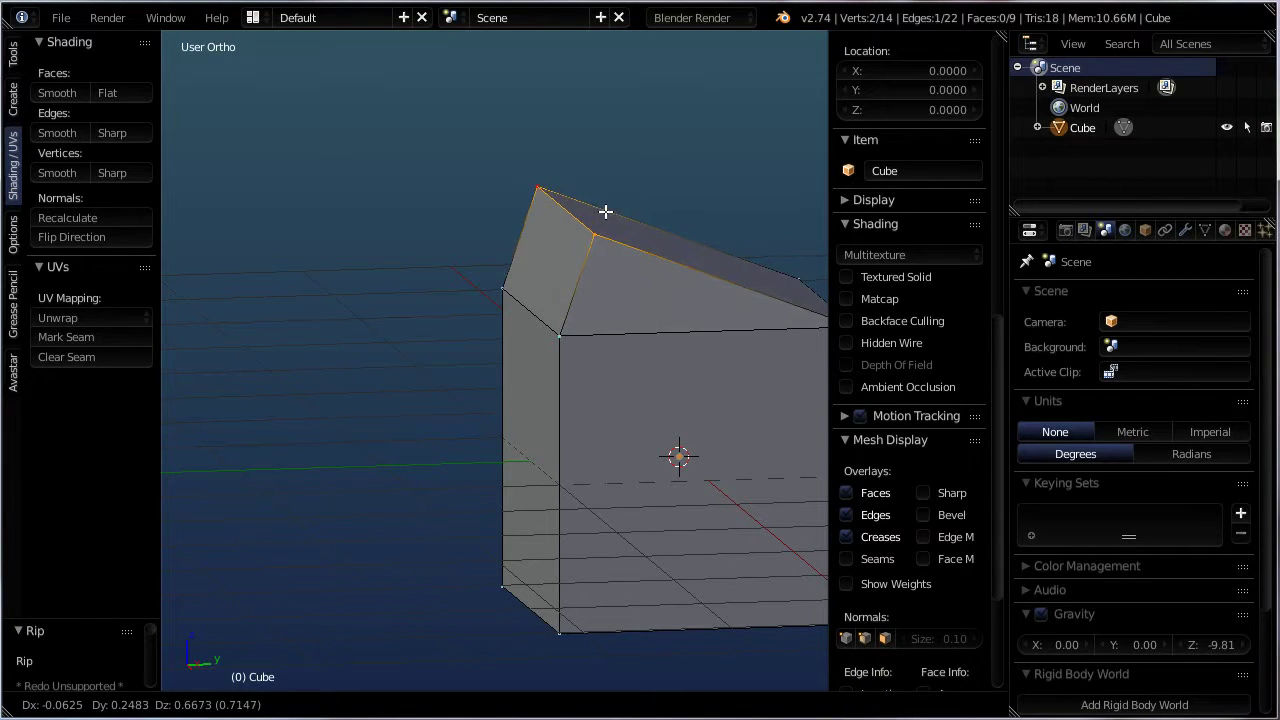
- Confirm the raised roof ridge and inspect the house from the front view
click(624, 305)
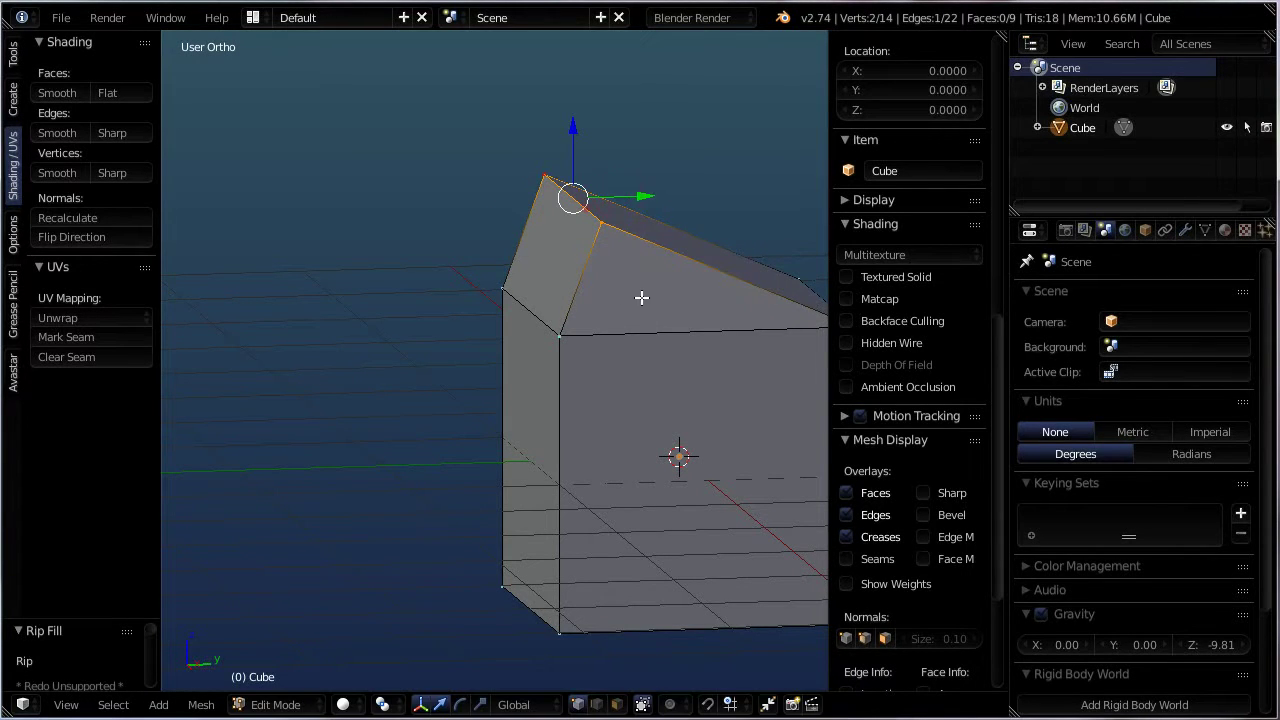
scroll(537, 343, down, 3)
middle_drag(537, 343, 494, 285)
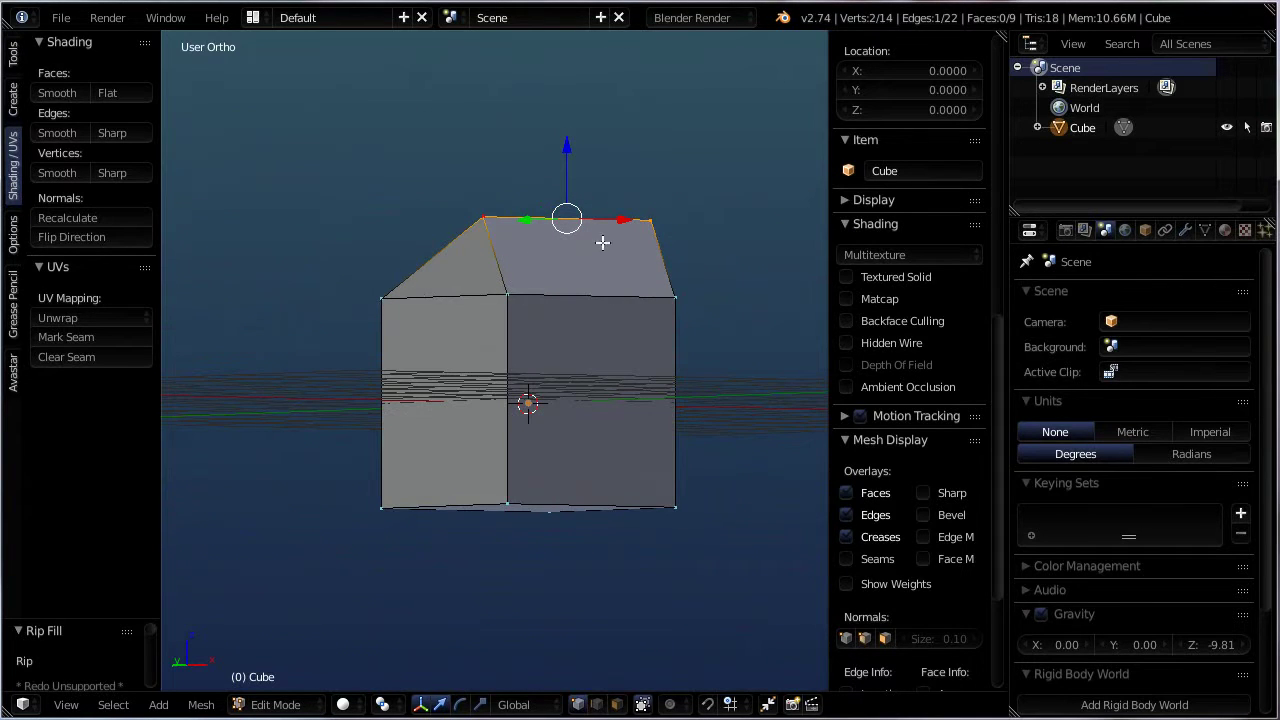
middle_drag(602, 242, 586, 419)
key(KP_1)
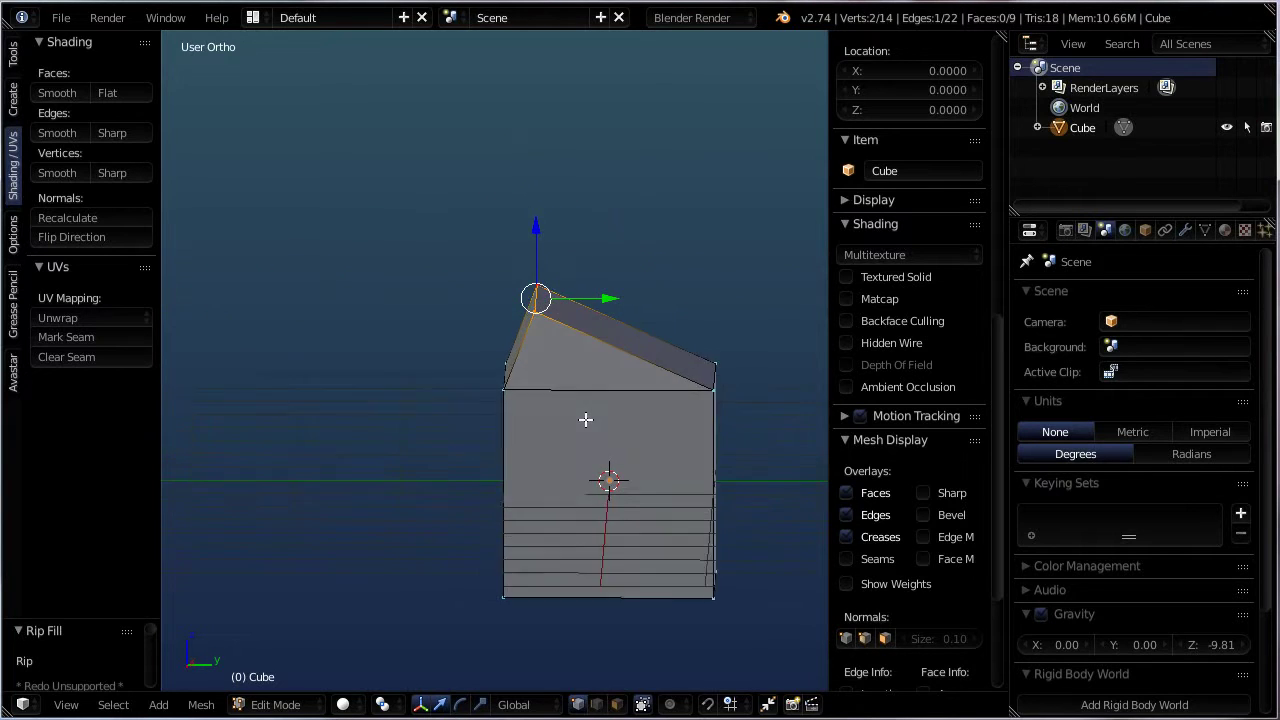
scroll(561, 439, up, 2)
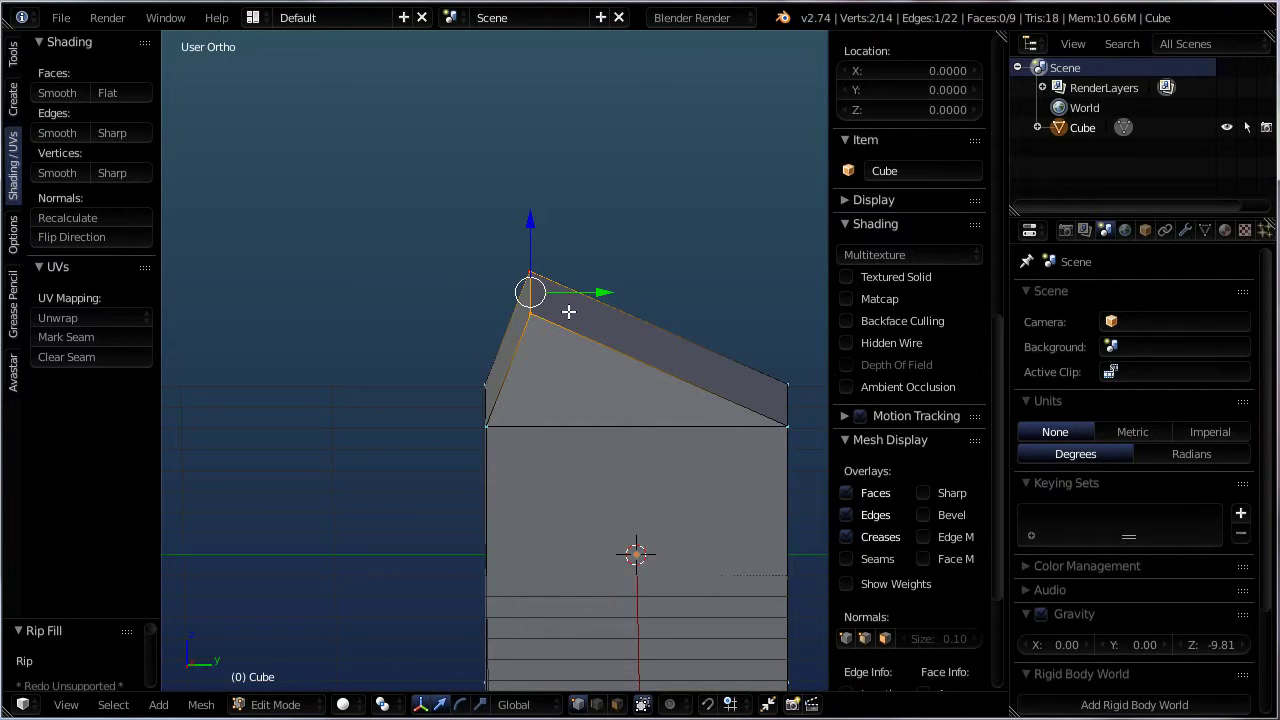
- Undo the roof, re-extrude the top edge upward, then undo that too
key(ctrl+z)
key(ctrl+z)
key(ctrl+z)
key(ctrl+z)
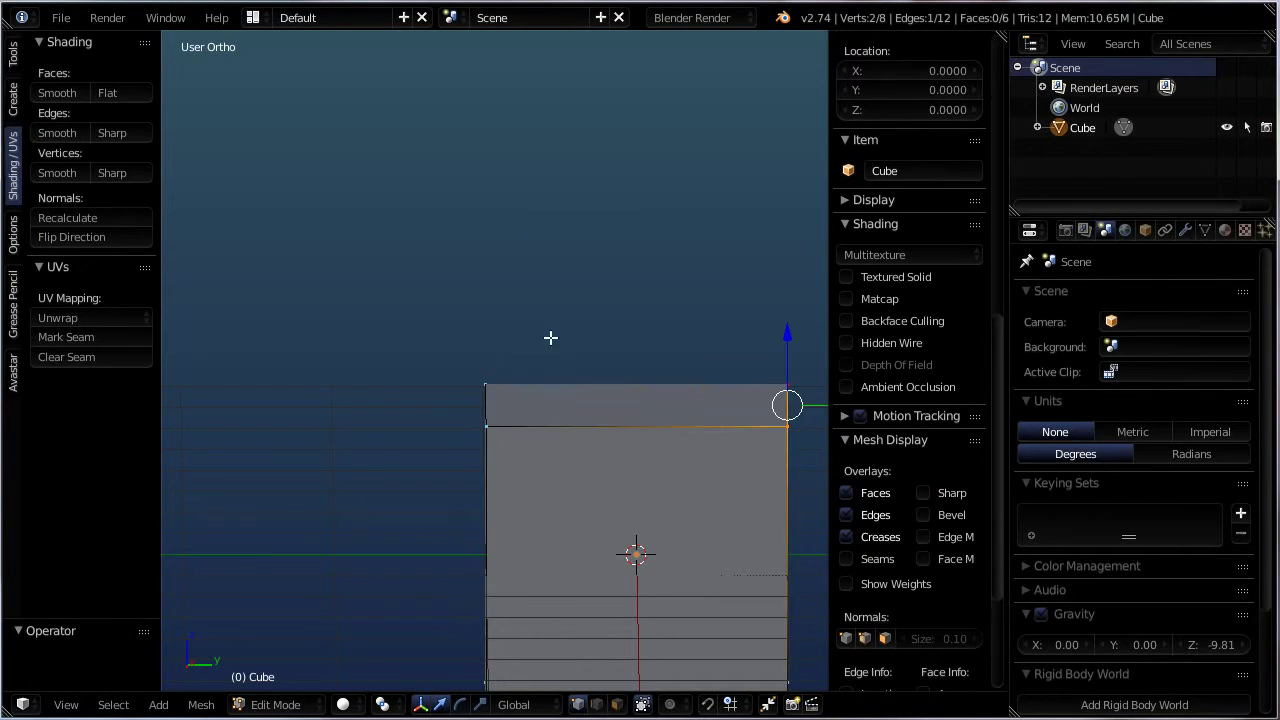
shift+right_click(488, 427)
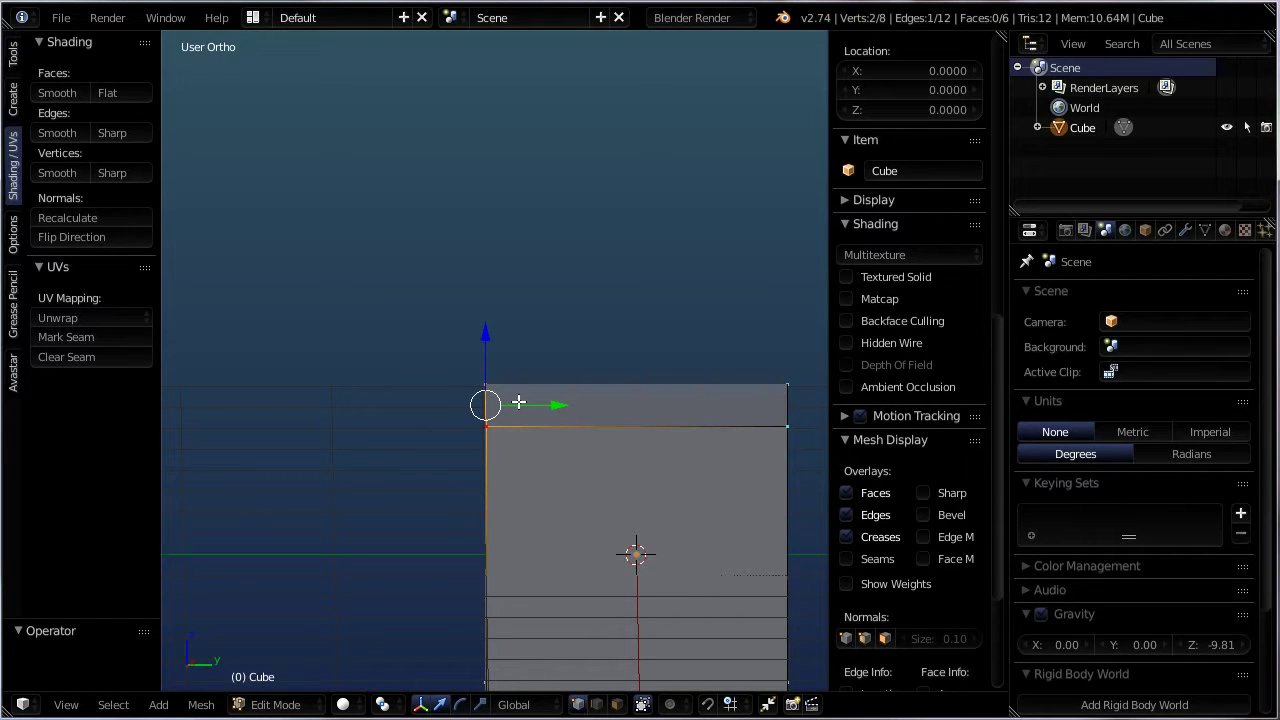
key(e)
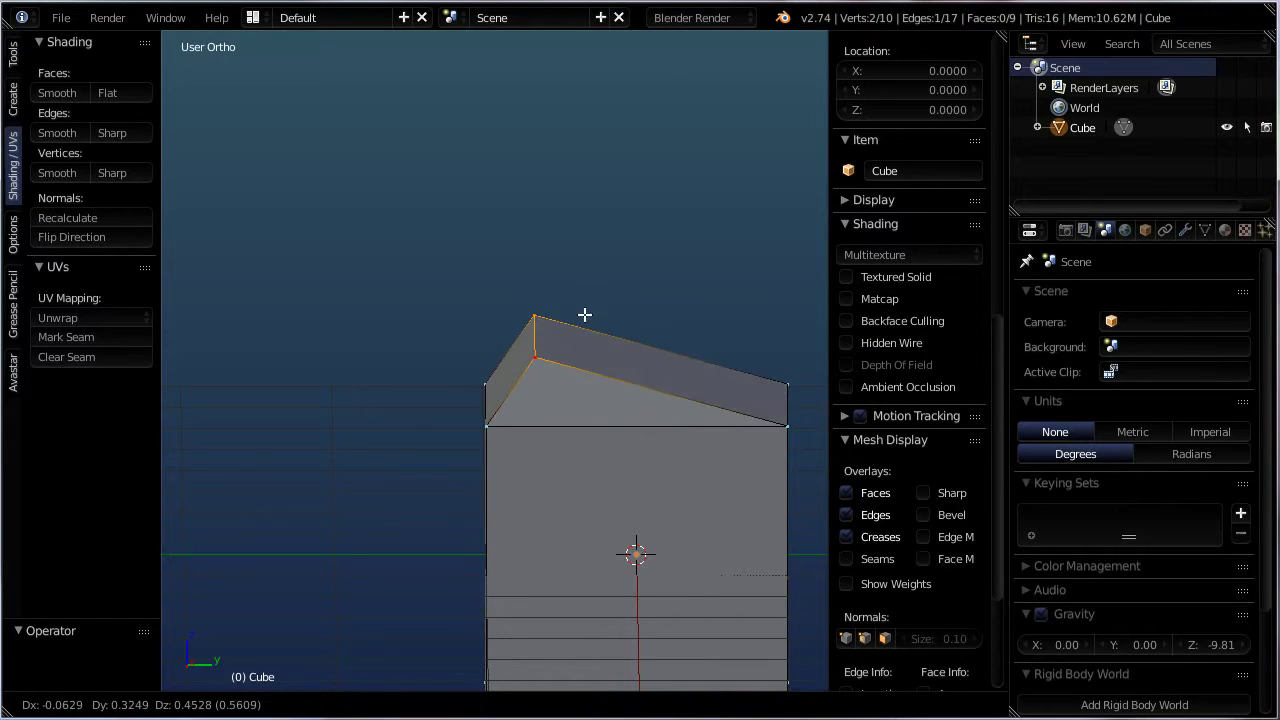
click(589, 302)
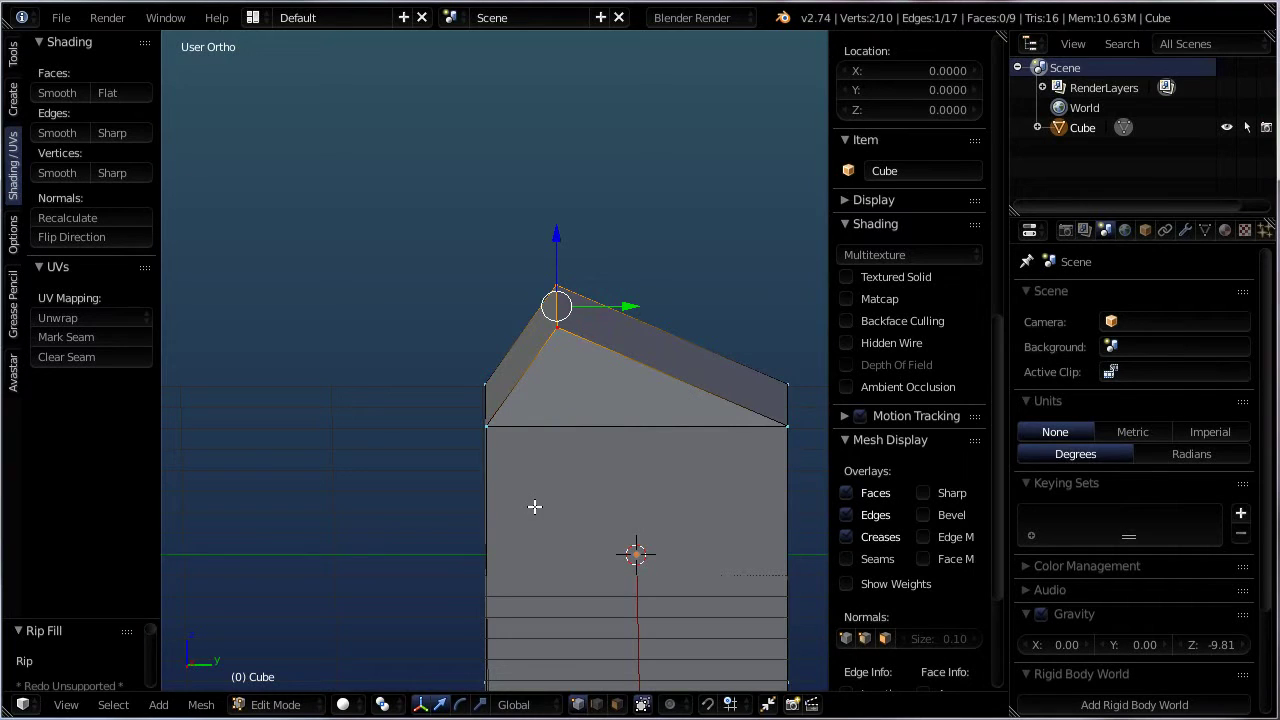
key(ctrl+z)
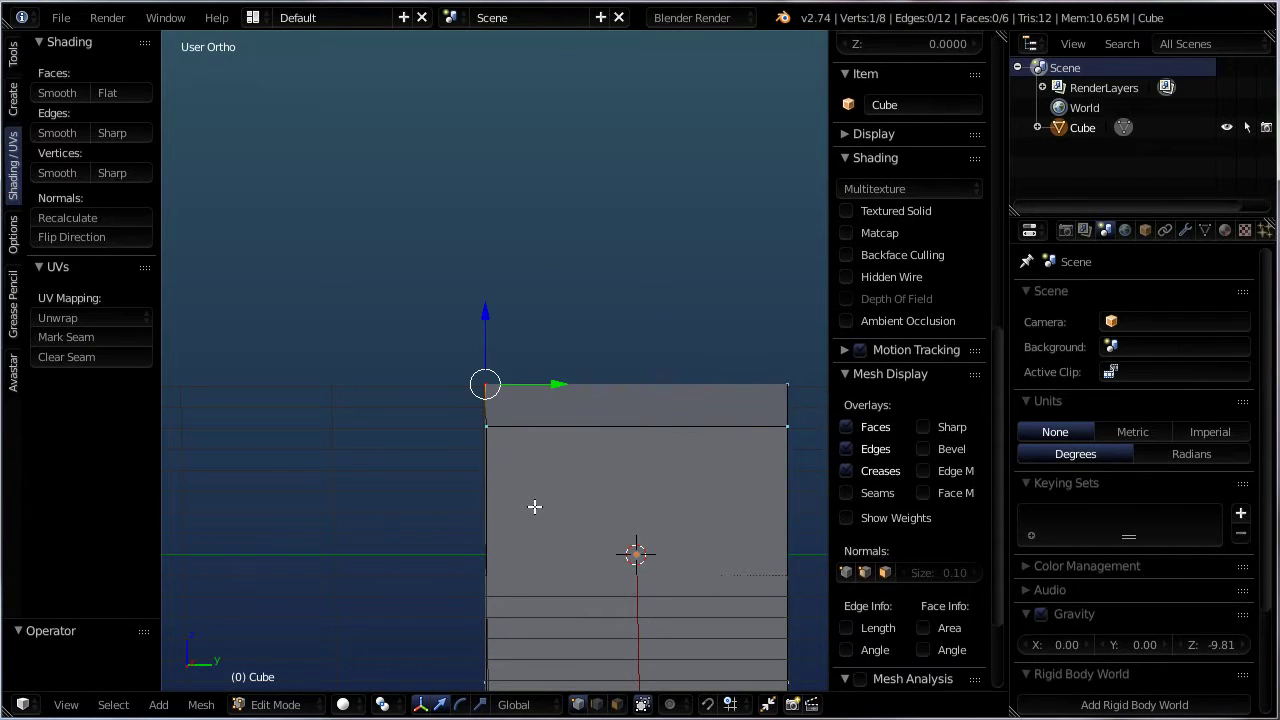
- Select another edge of the cube and extrude it outward
shift+right_click(474, 429)
middle_drag(528, 435, 485, 437)
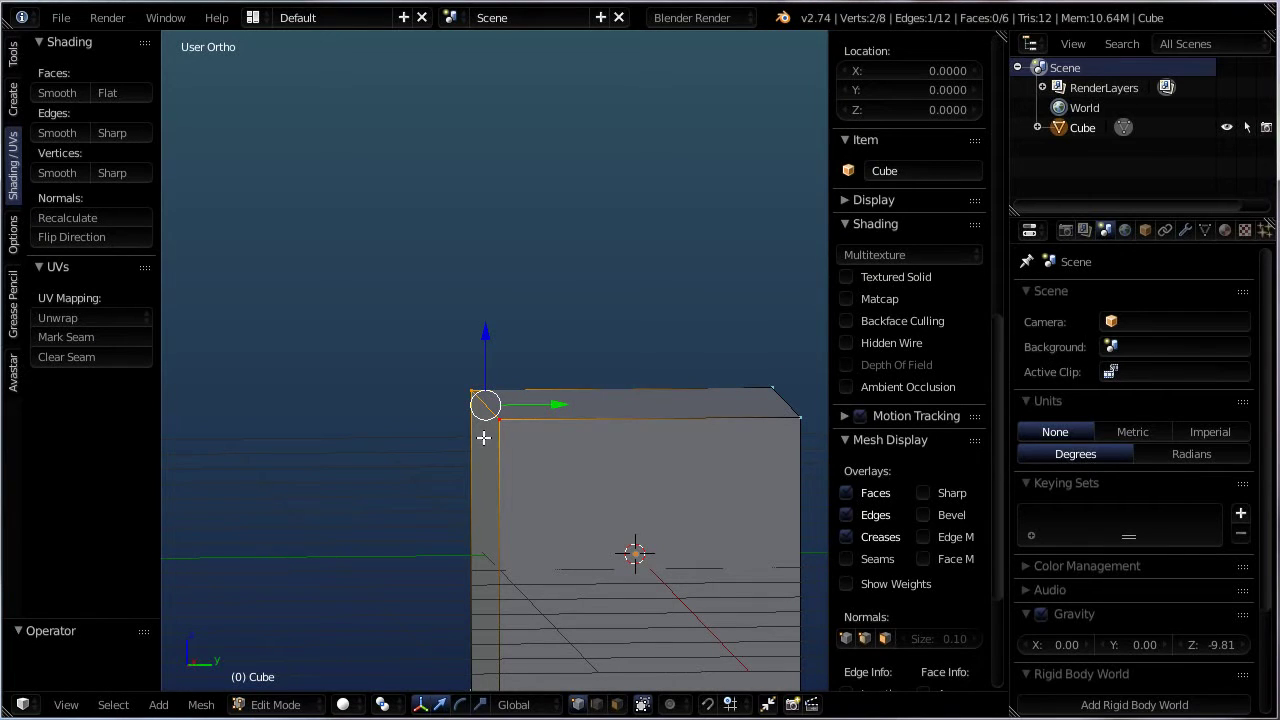
key(e)
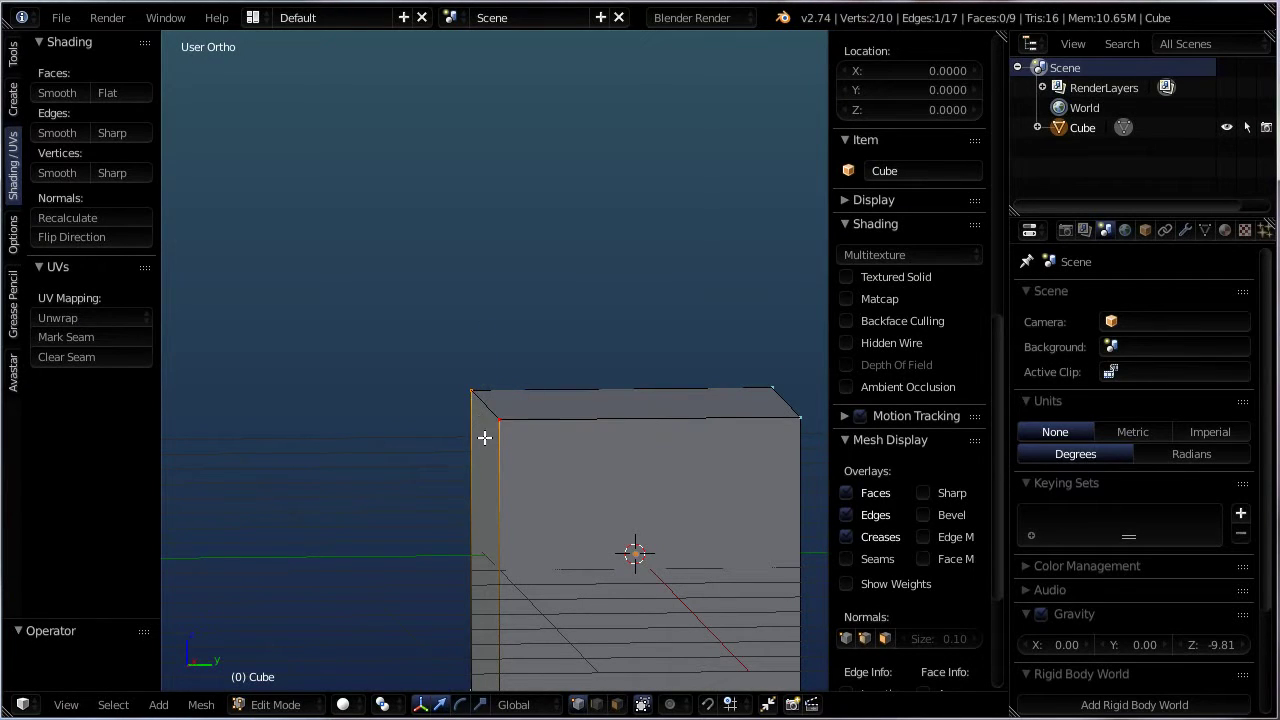
click(389, 497)
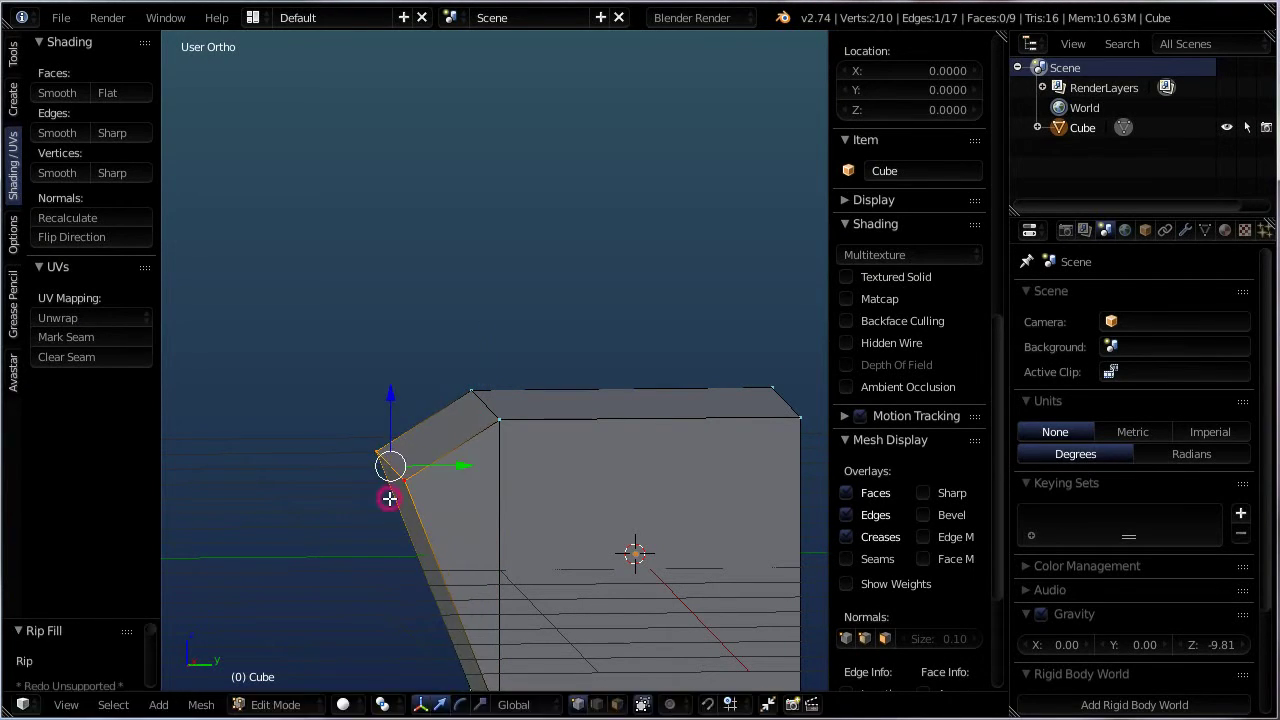
scroll(389, 497, down, 3)
middle_drag(389, 497, 483, 520)
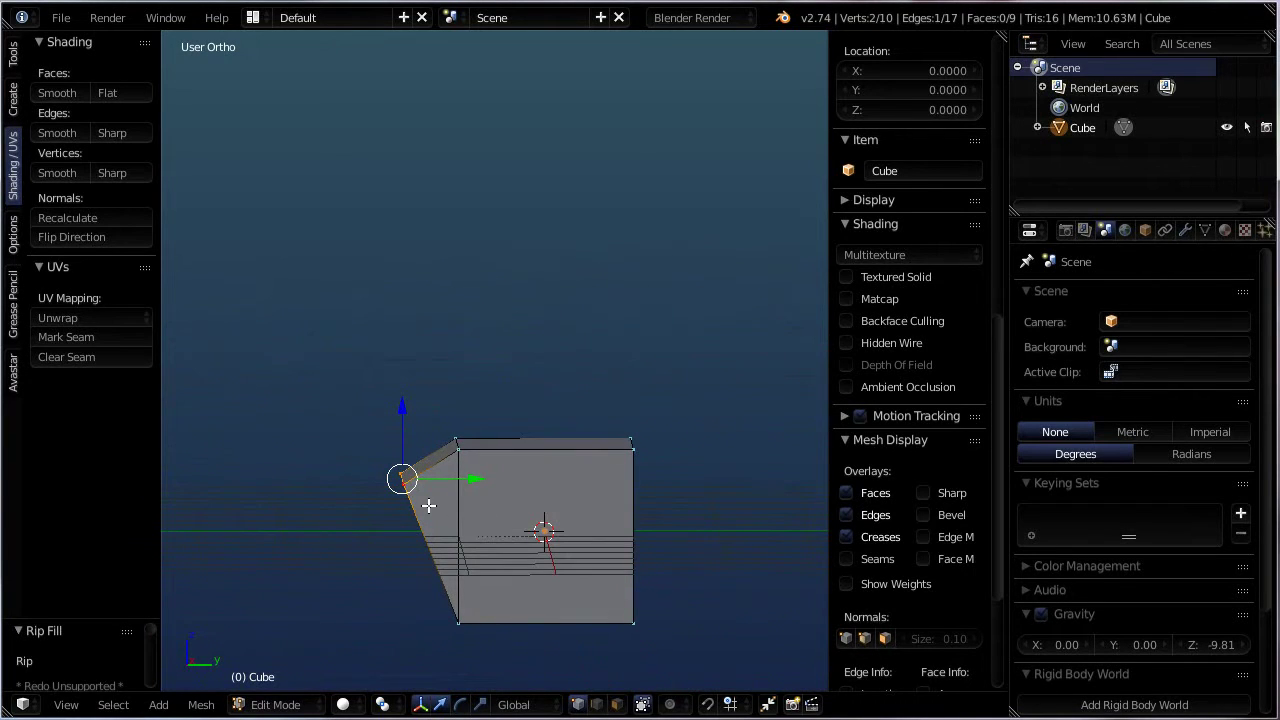
- In Right view, rip-fill the corner vertex three times, stepping each down-left to the bottom
key(KP_3)
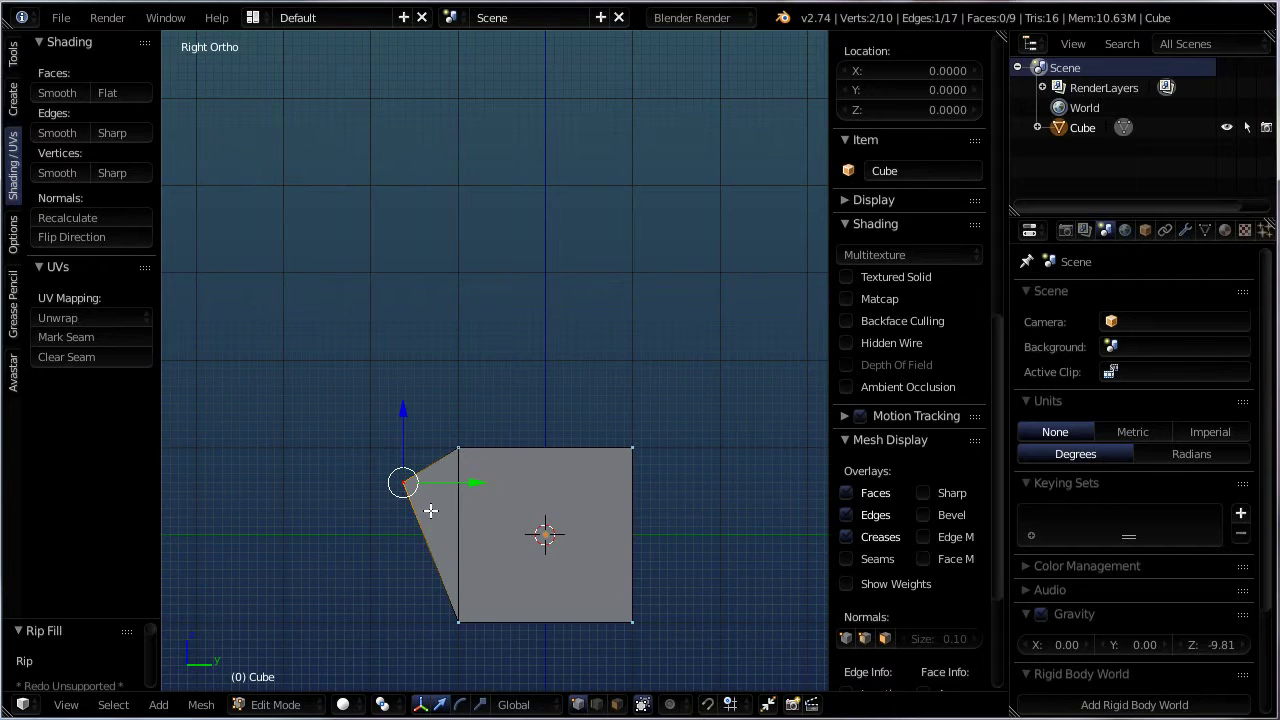
middle_drag(430, 511, 422, 516)
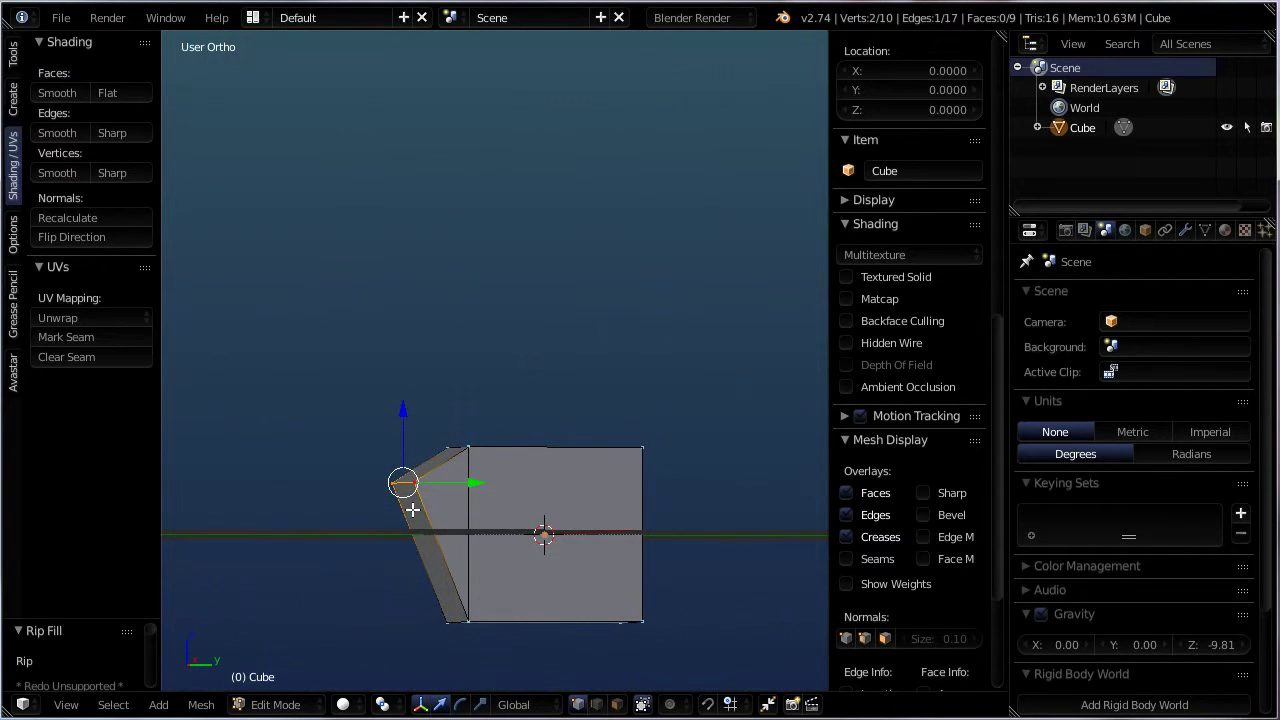
key(alt+v)
click(382, 534)
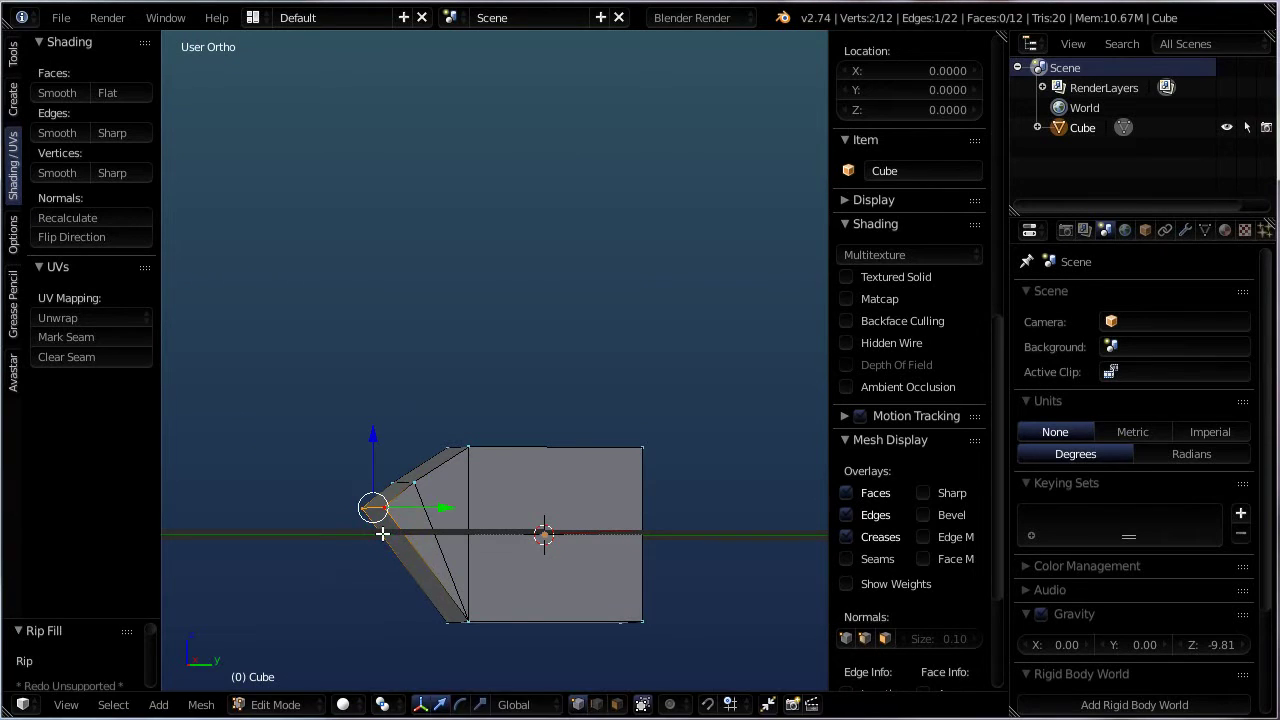
key(alt+v)
click(364, 581)
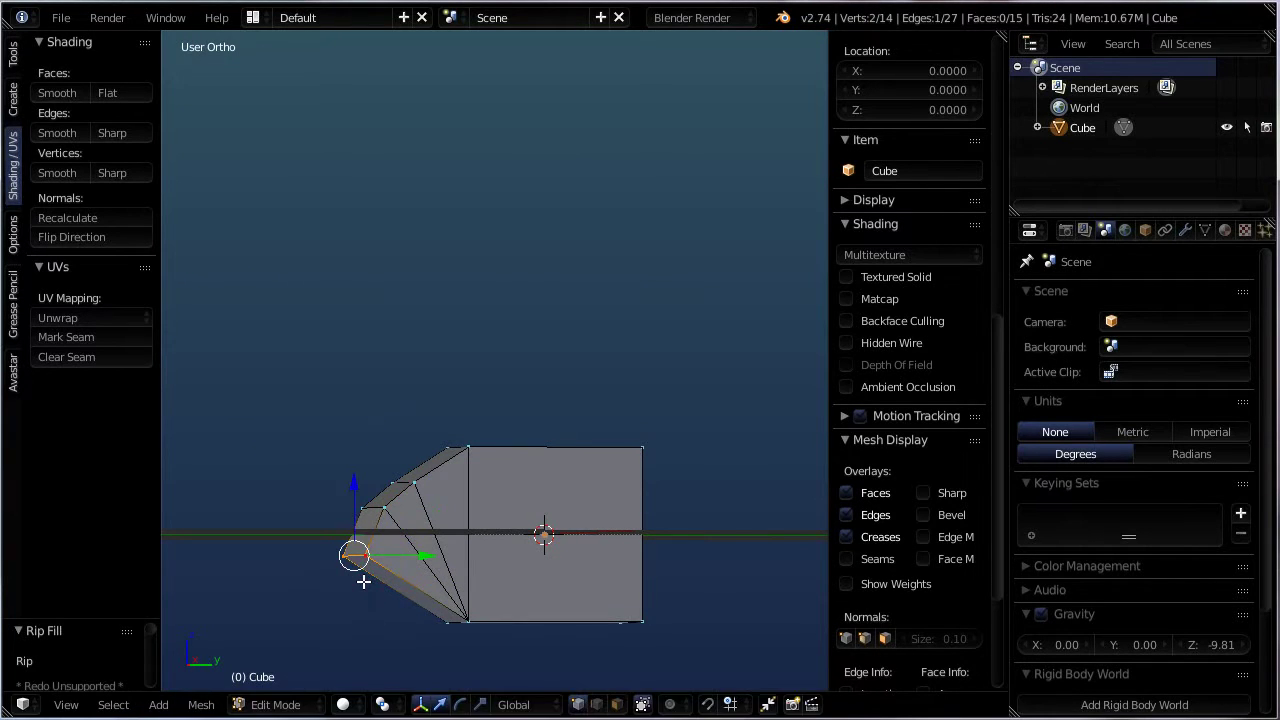
key(alt+v)
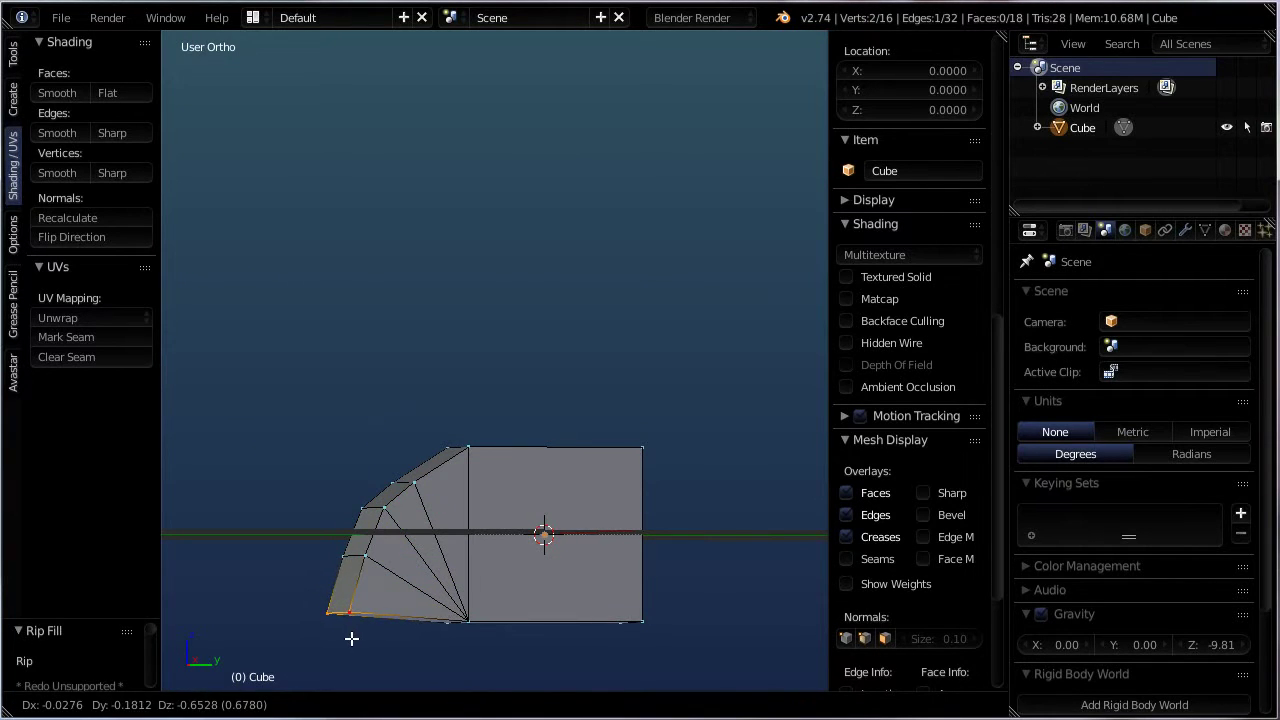
click(351, 638)
middle_drag(433, 581, 438, 519)
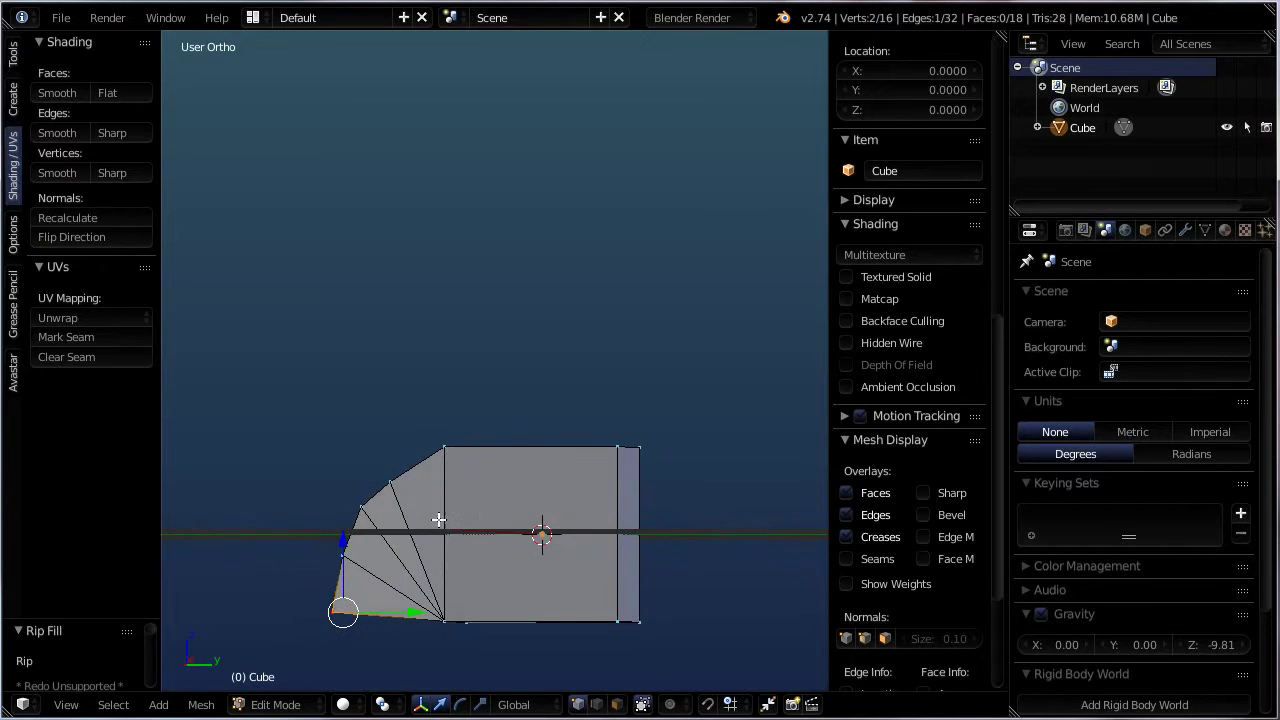
middle_drag(433, 611, 481, 558)
key(Tab)
key(Tab)
key(Tab)
key(Tab)
key(Tab)
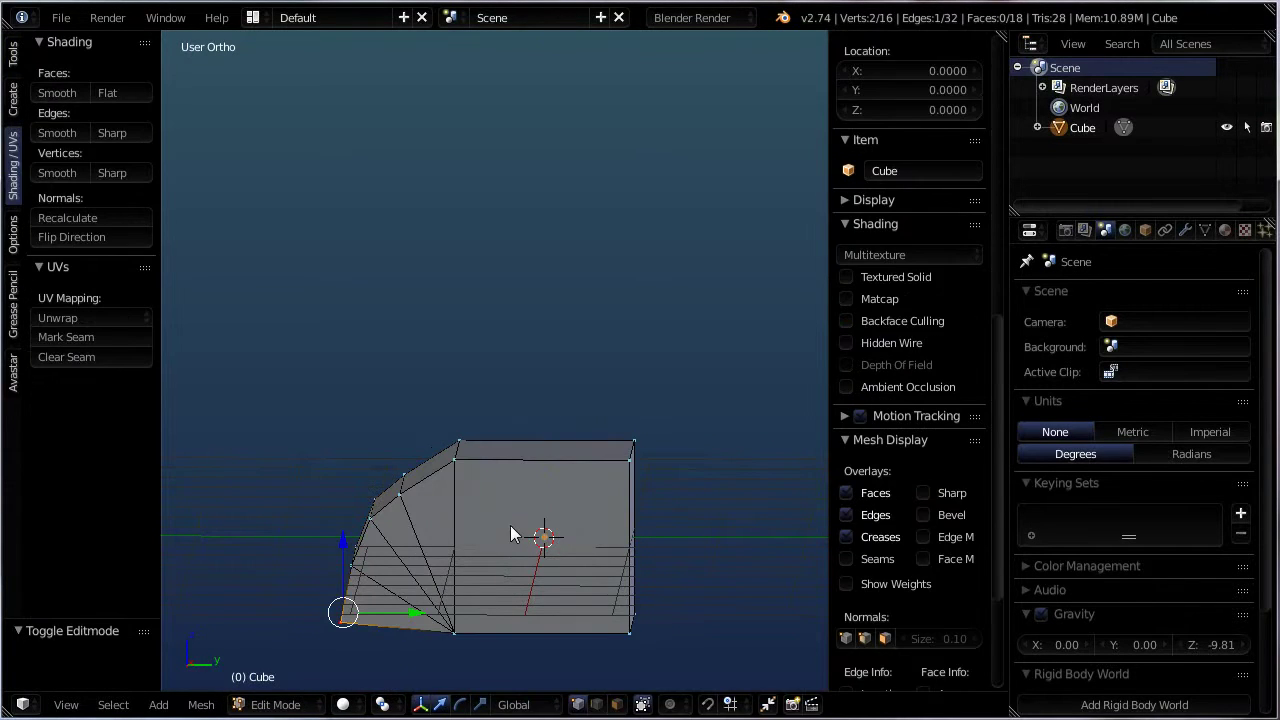
- Delete the cube and browse the Add menu without adding anything
key(x)
click(510, 525)
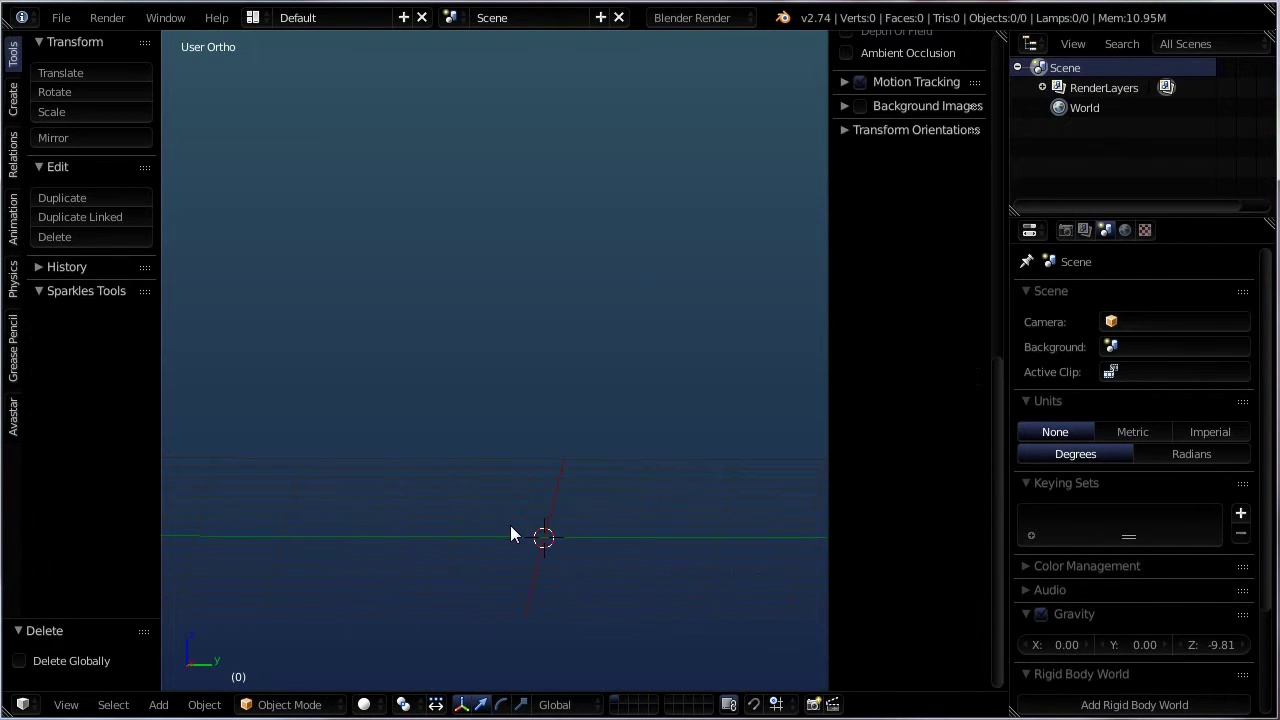
key(shift+a)
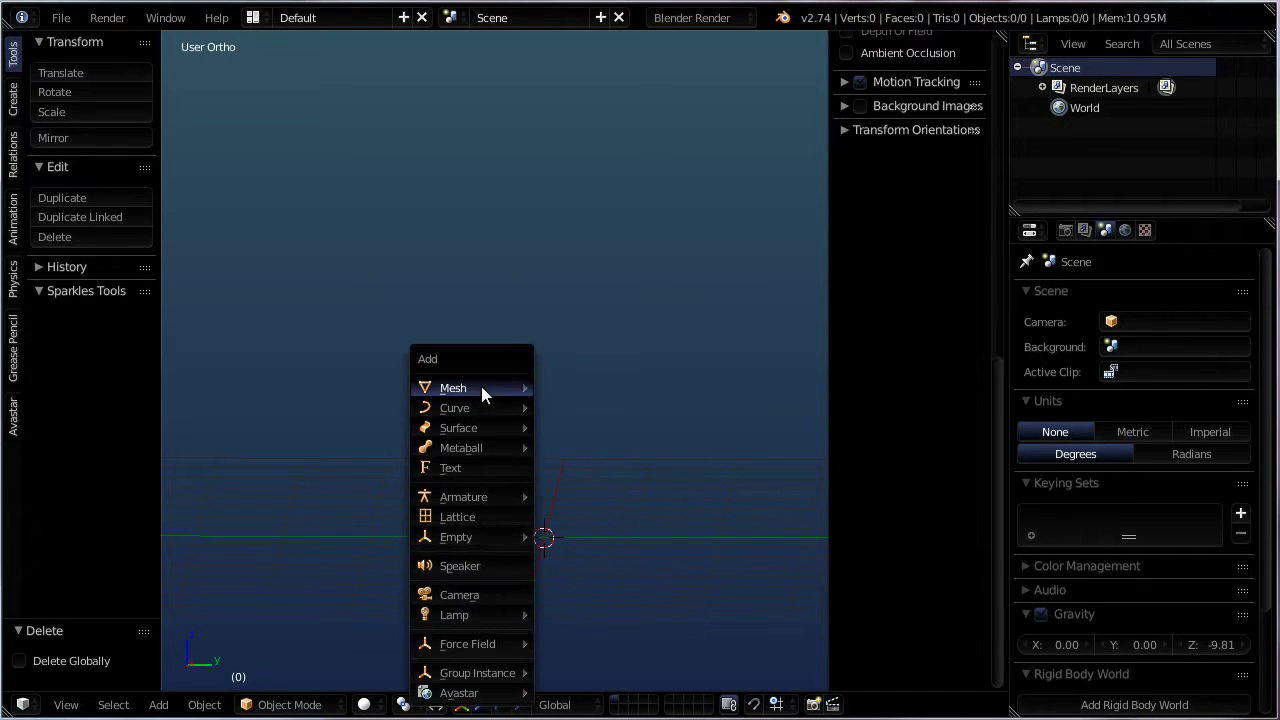
mouse_move(481, 388)
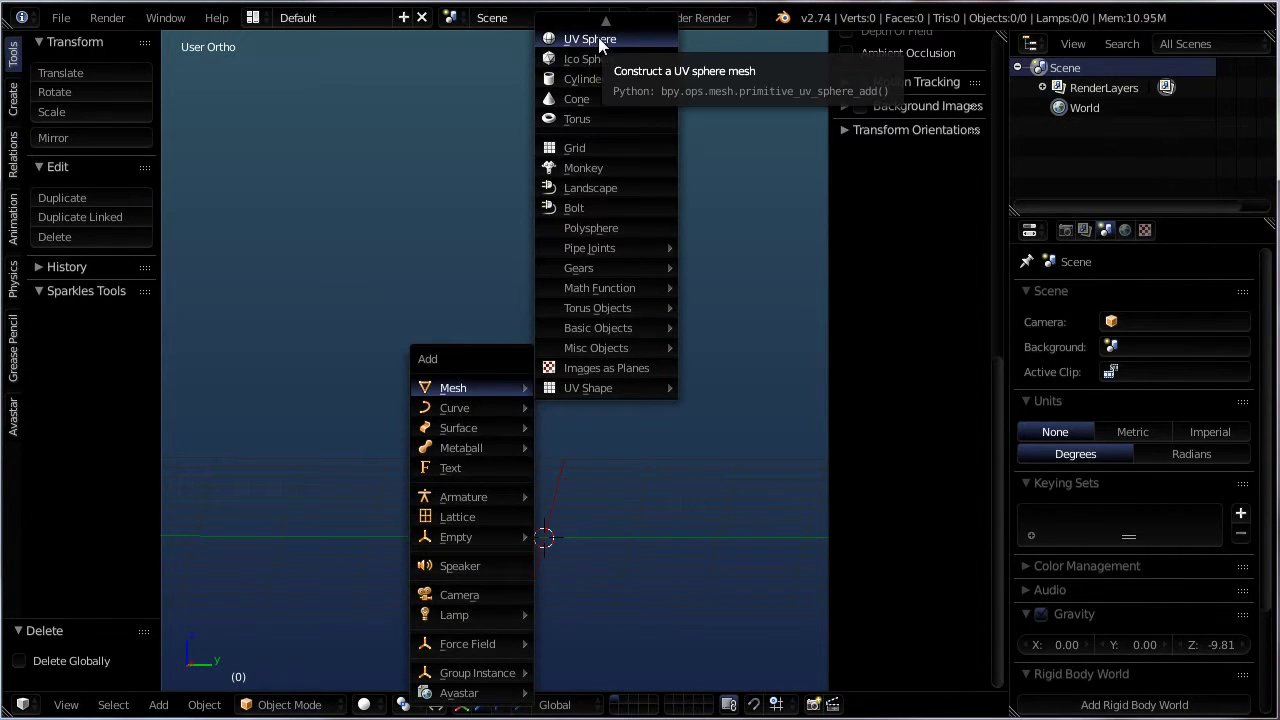
key(Escape)
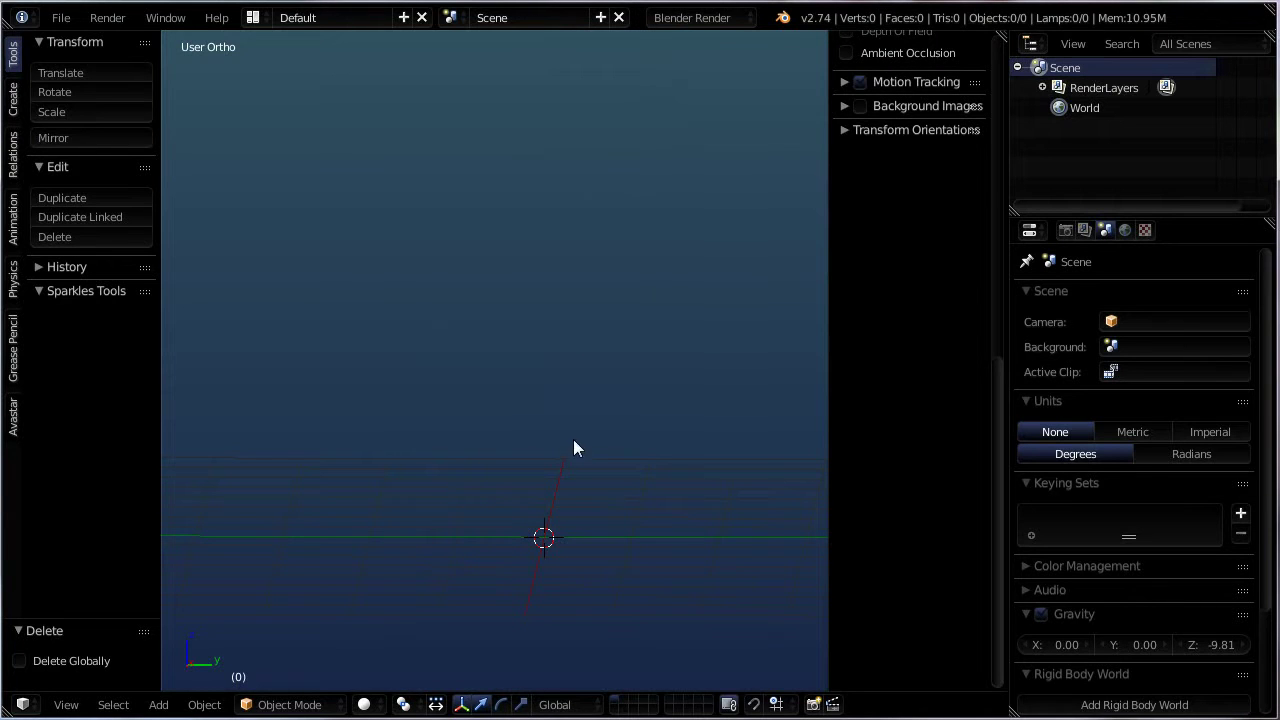
- Hide the N side panel, look down on the grid, and bring up the Add > Mesh list
key(n)
middle_drag(558, 440, 629, 564)
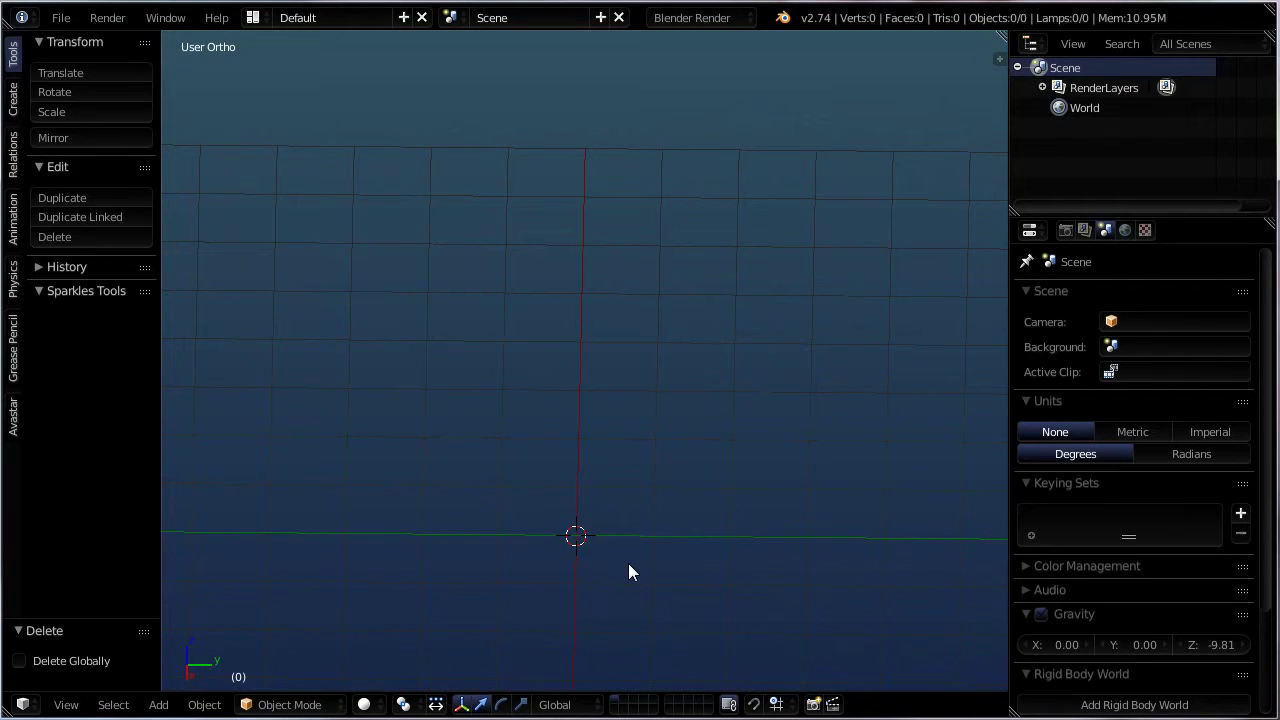
key(shift+a)
mouse_move(569, 389)
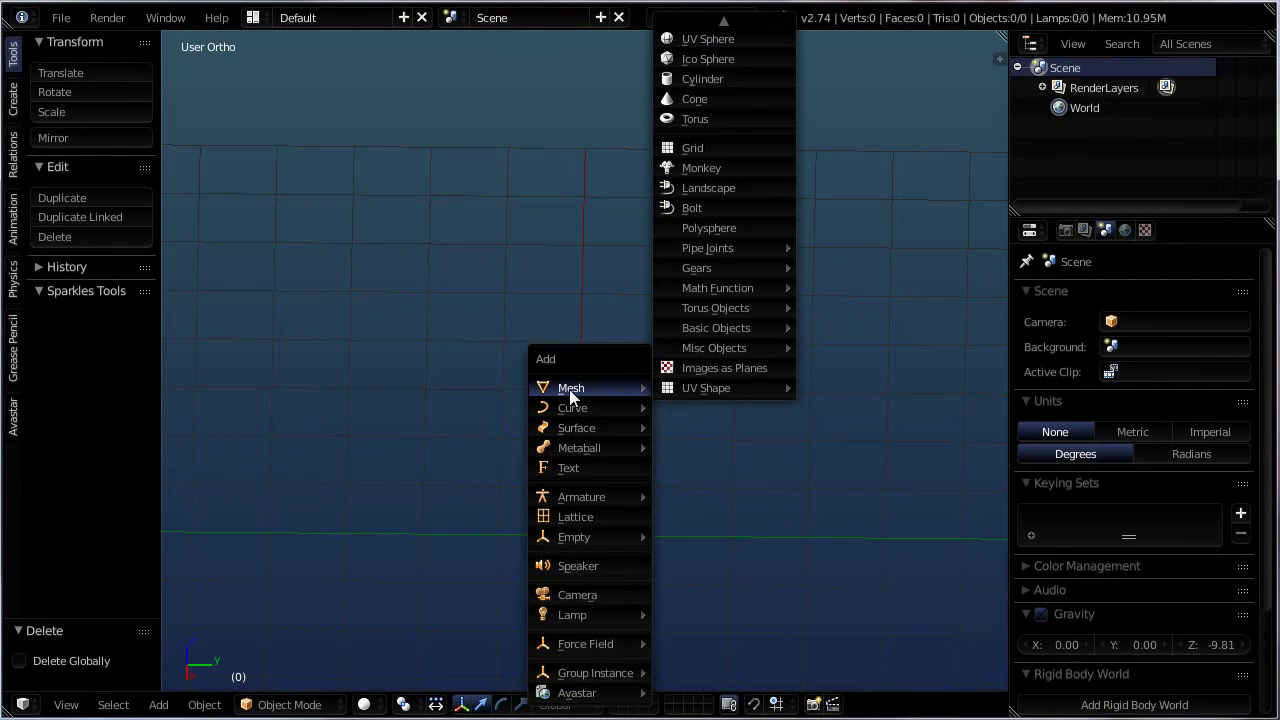
- Add a torus mesh and enter Edit Mode on it
click(695, 120)
middle_drag(628, 521, 648, 550)
key(Tab)
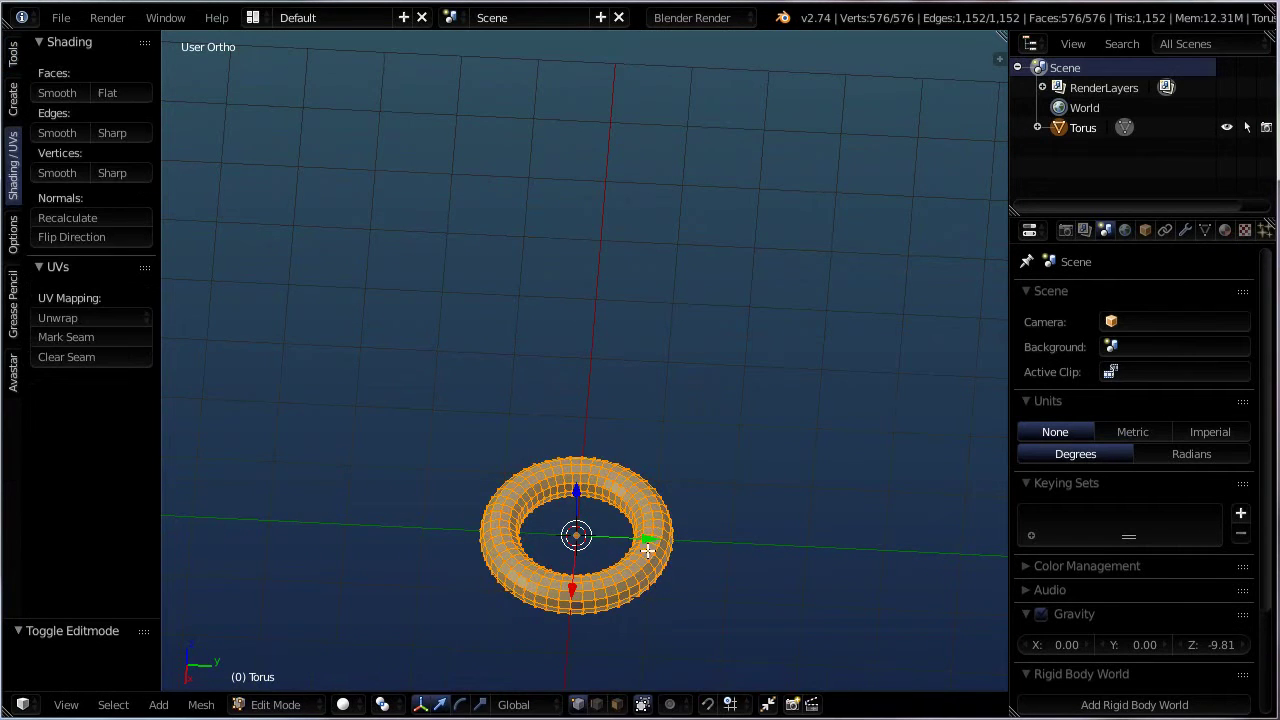
middle_drag(648, 618, 605, 462)
scroll(578, 453, up, 2)
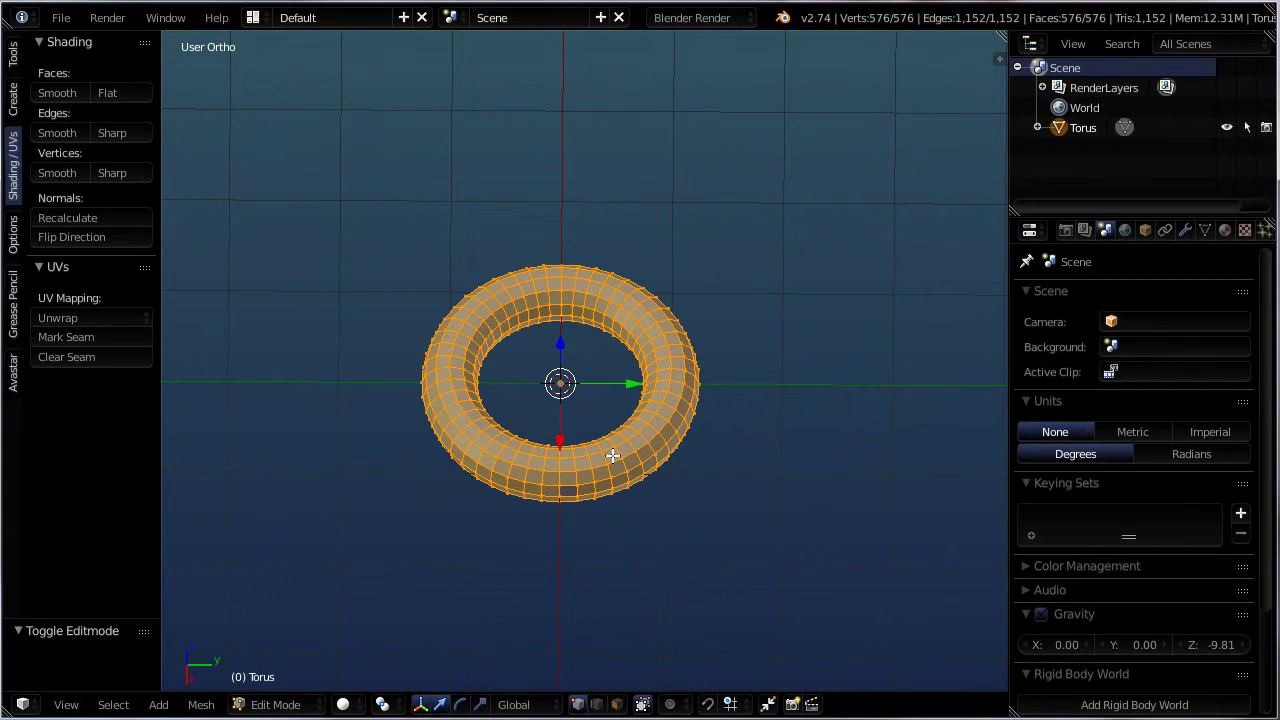
middle_drag(656, 552, 643, 557)
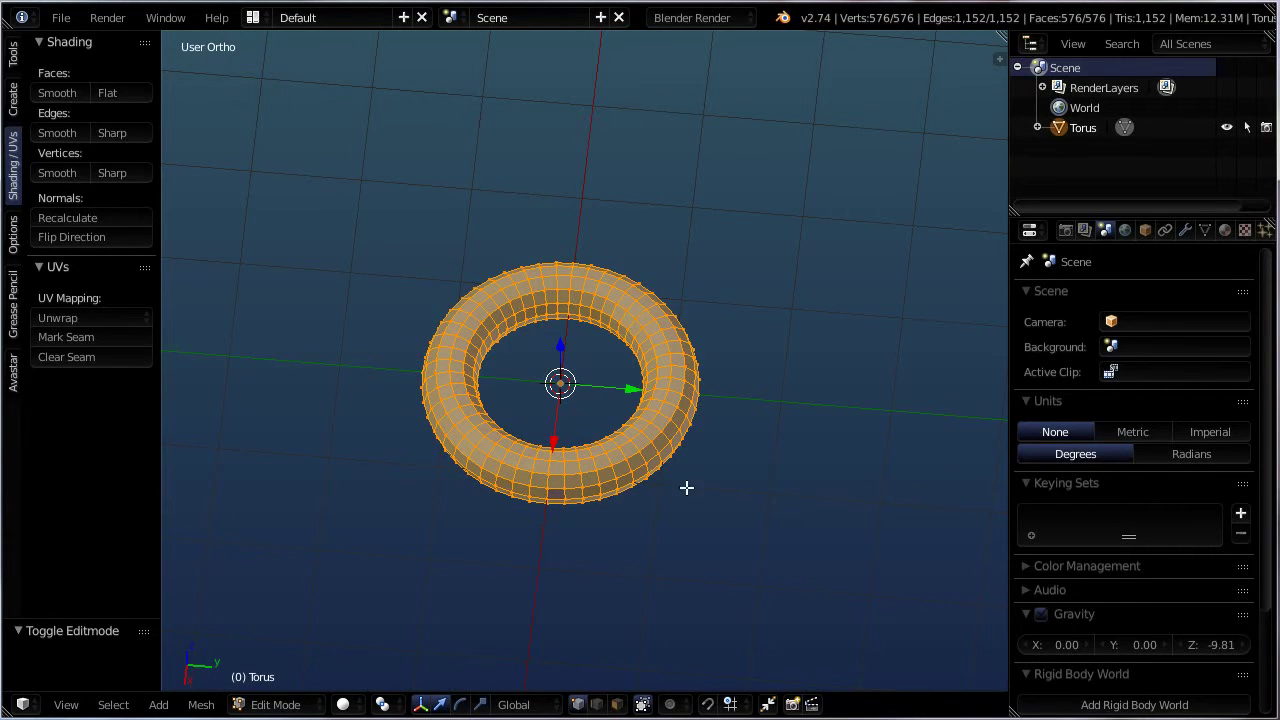
scroll(688, 500, down, 1)
middle_drag(681, 513, 676, 497)
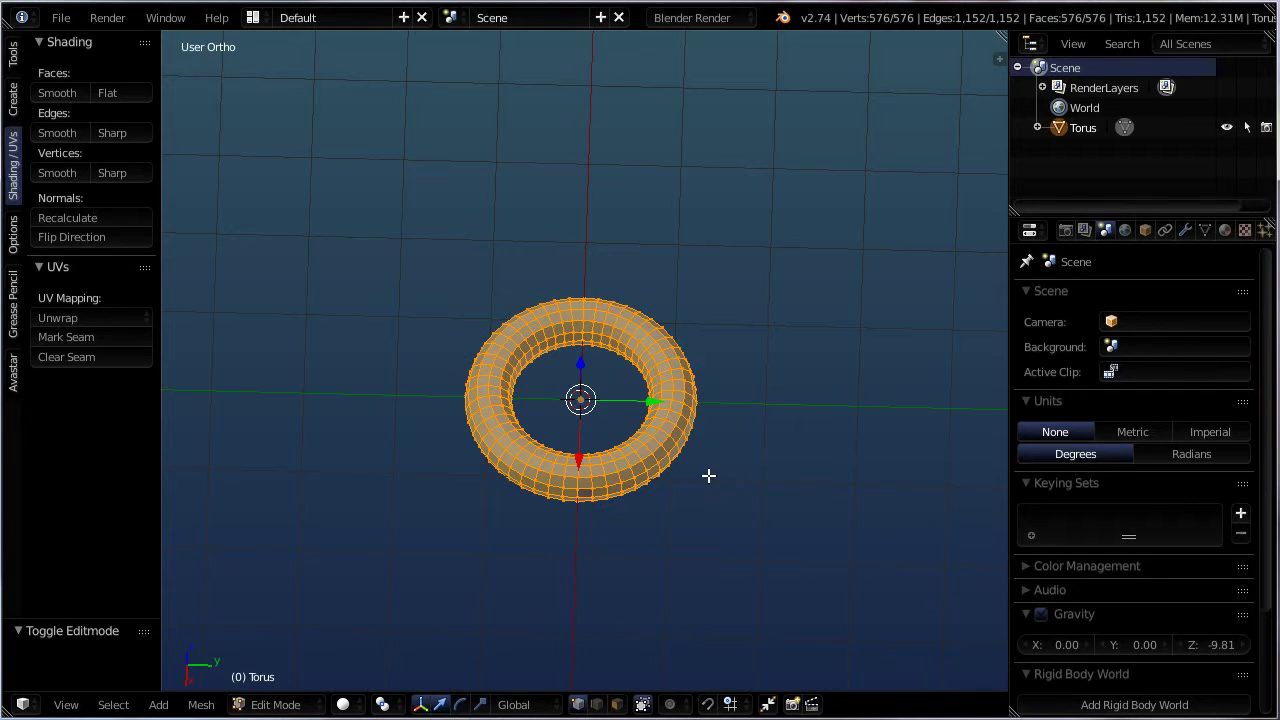
- Scale the torus up to 1.860 and start Shrink/Fatten
key(s)
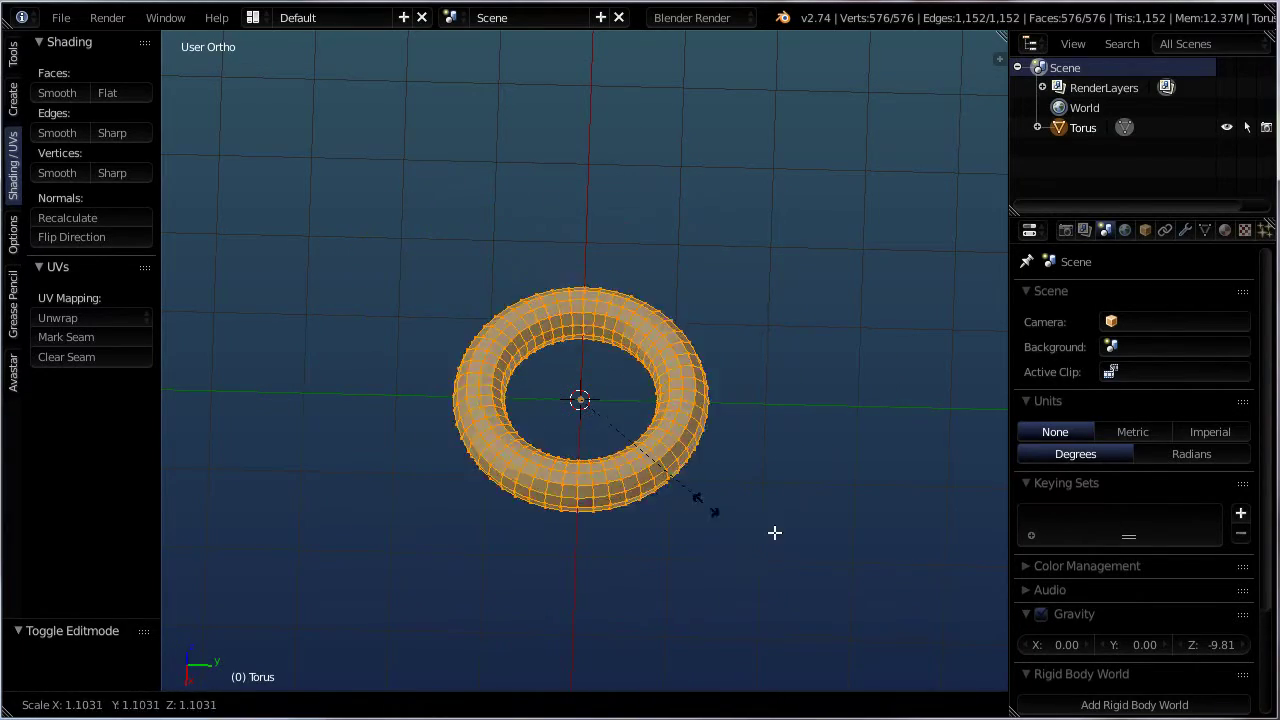
click(813, 545)
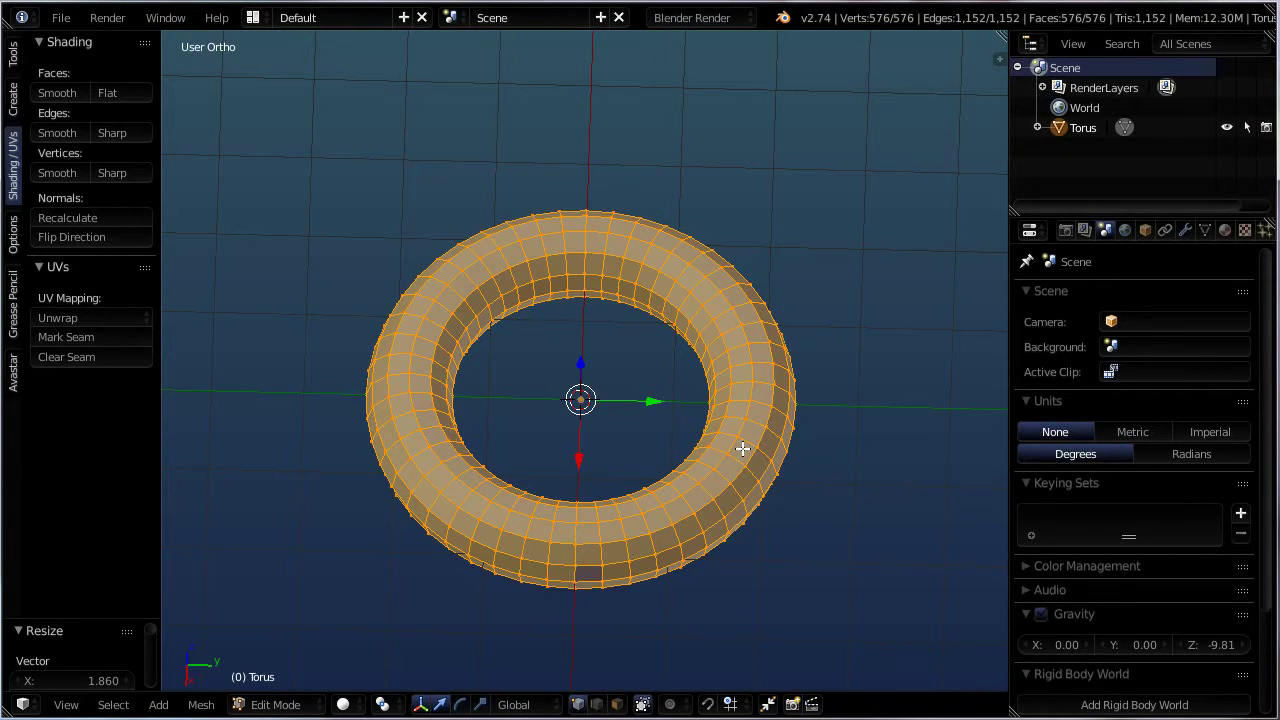
key(alt+s)
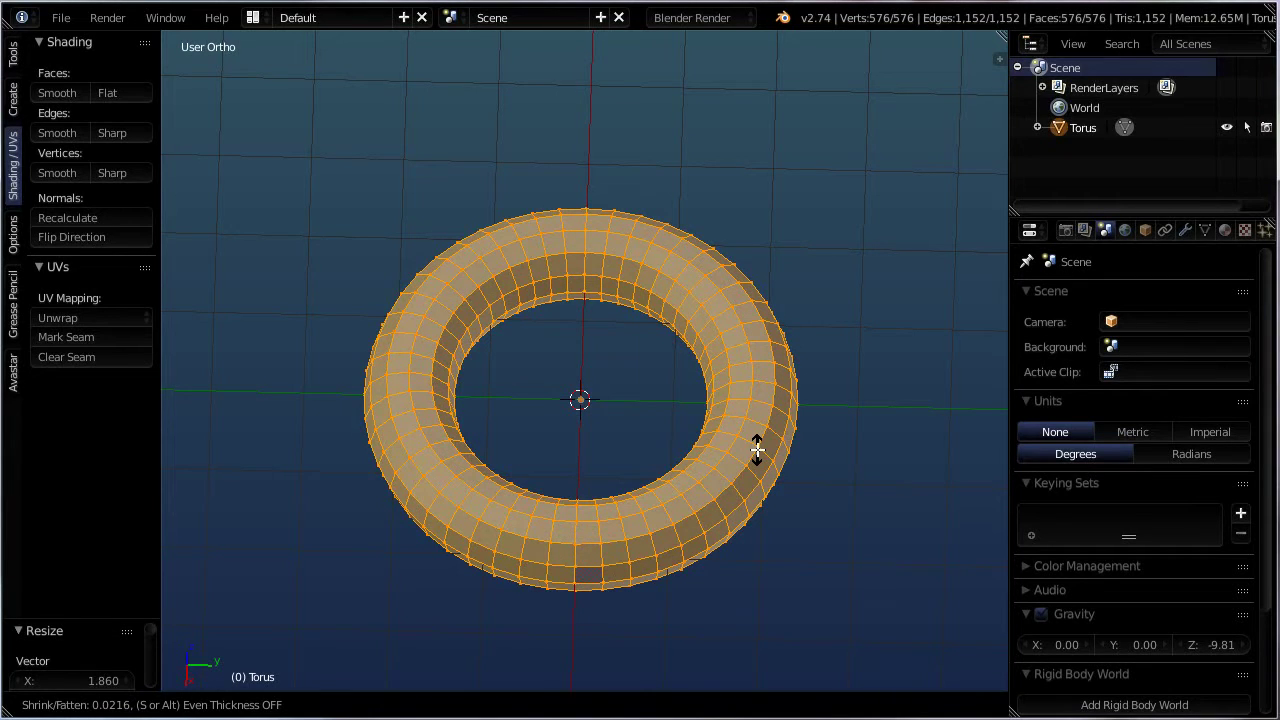
- Cancel Shrink/Fatten twice, leaving the torus unchanged, and switch back to Object Mode
right_click(757, 450)
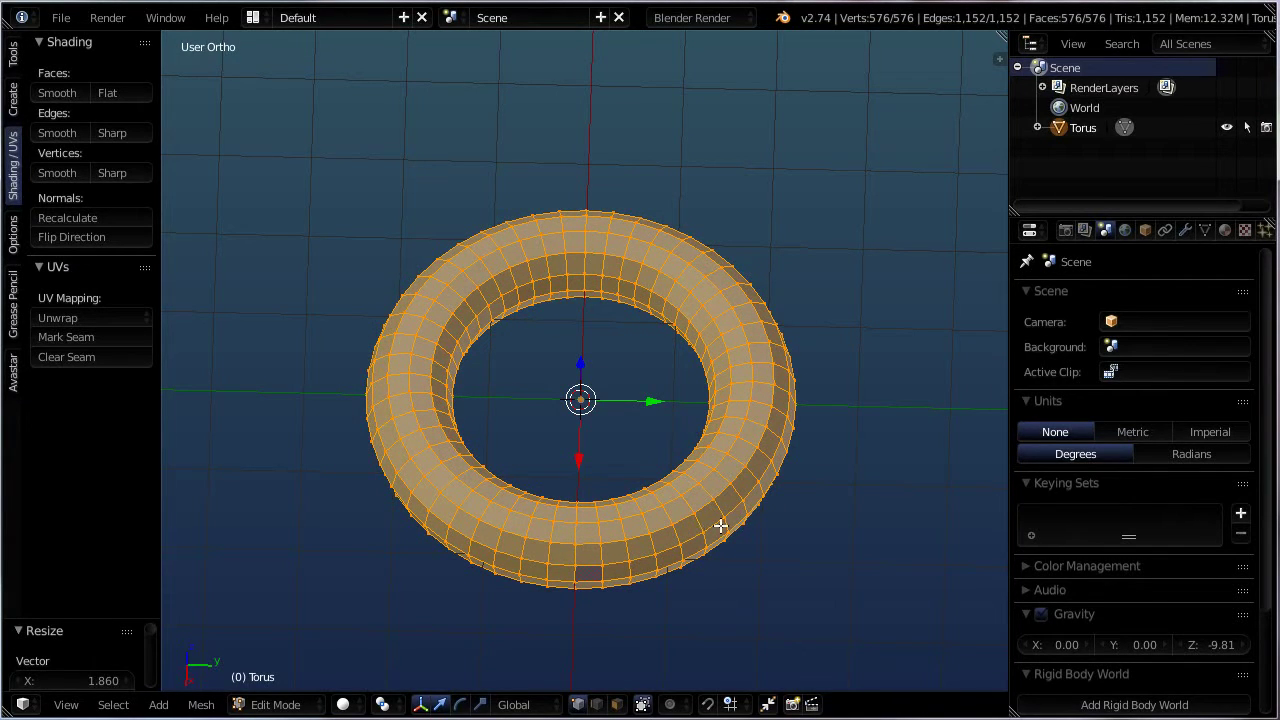
key(alt+s)
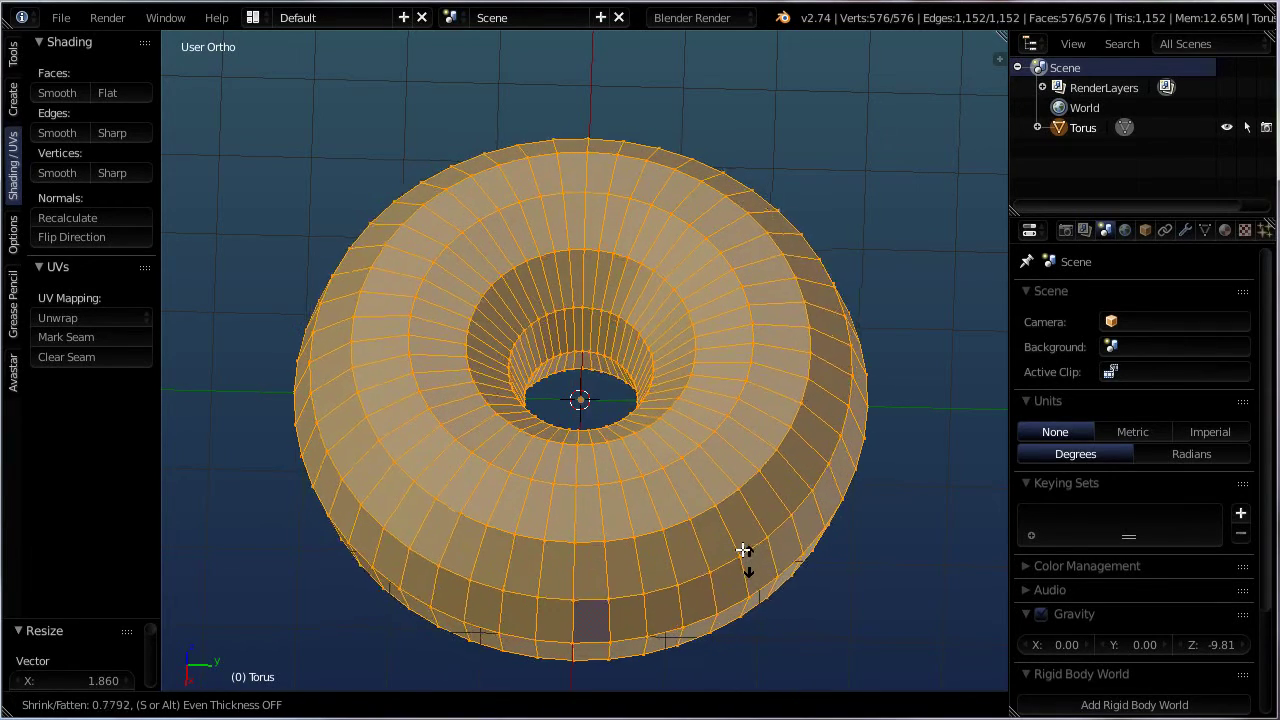
right_click(722, 519)
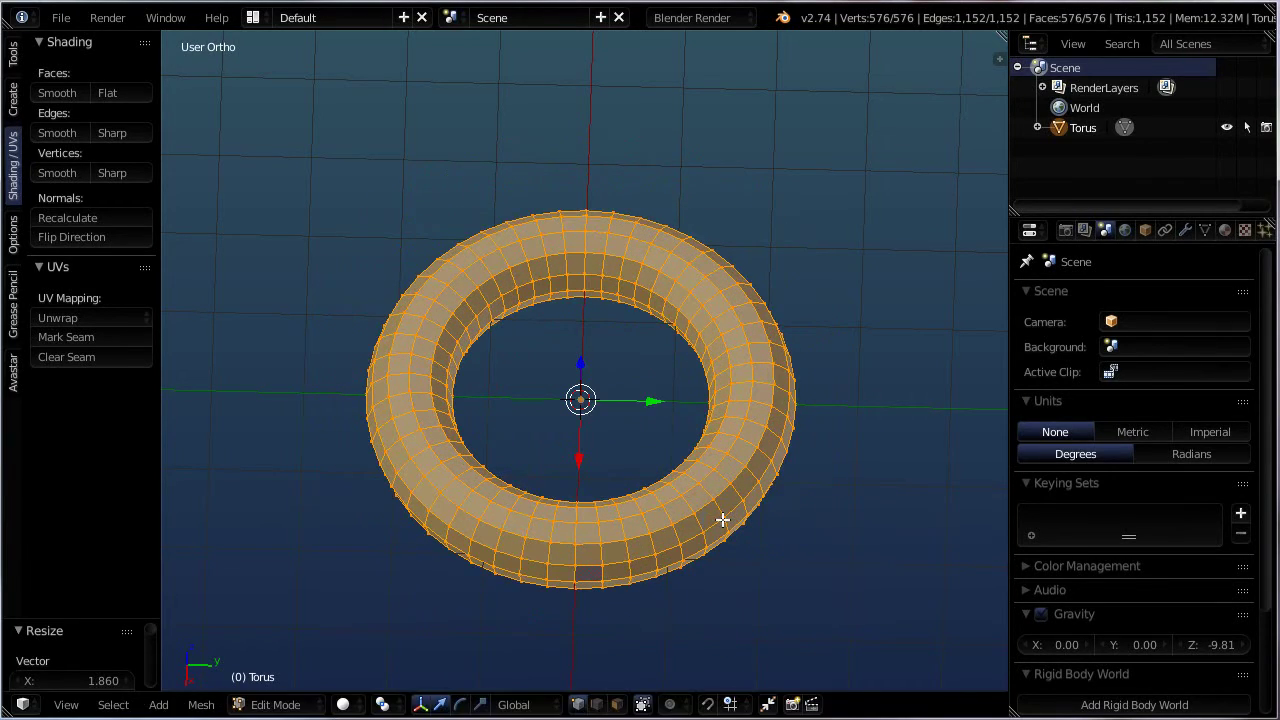
key(Tab)
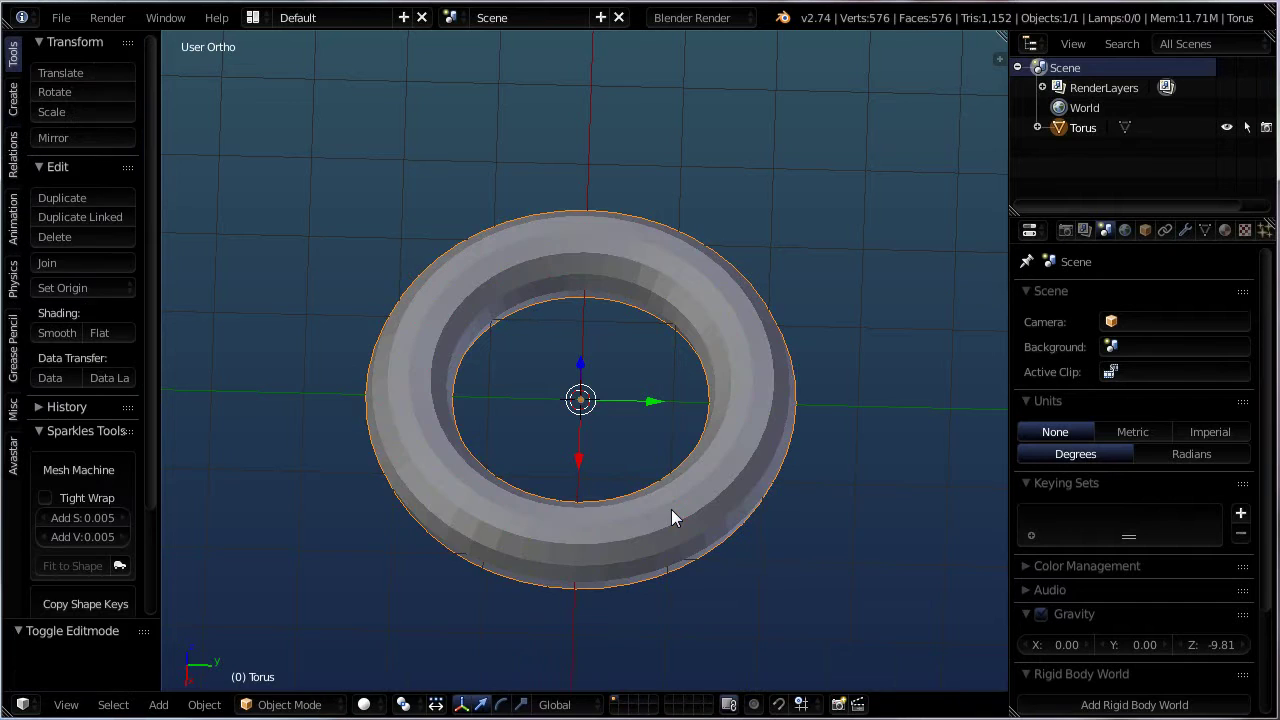
- Delete the torus and add a plane mesh from the Add > Mesh menu
key(x)
click(645, 511)
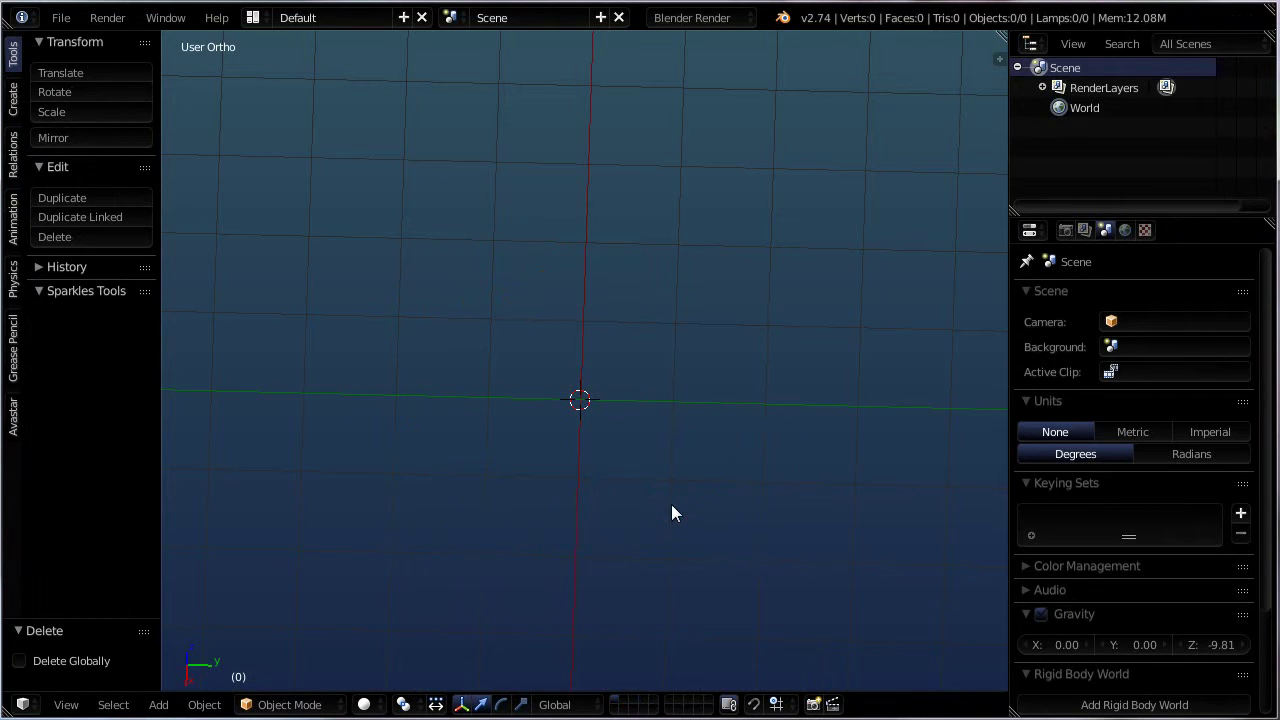
key(shift+a)
mouse_move(631, 389)
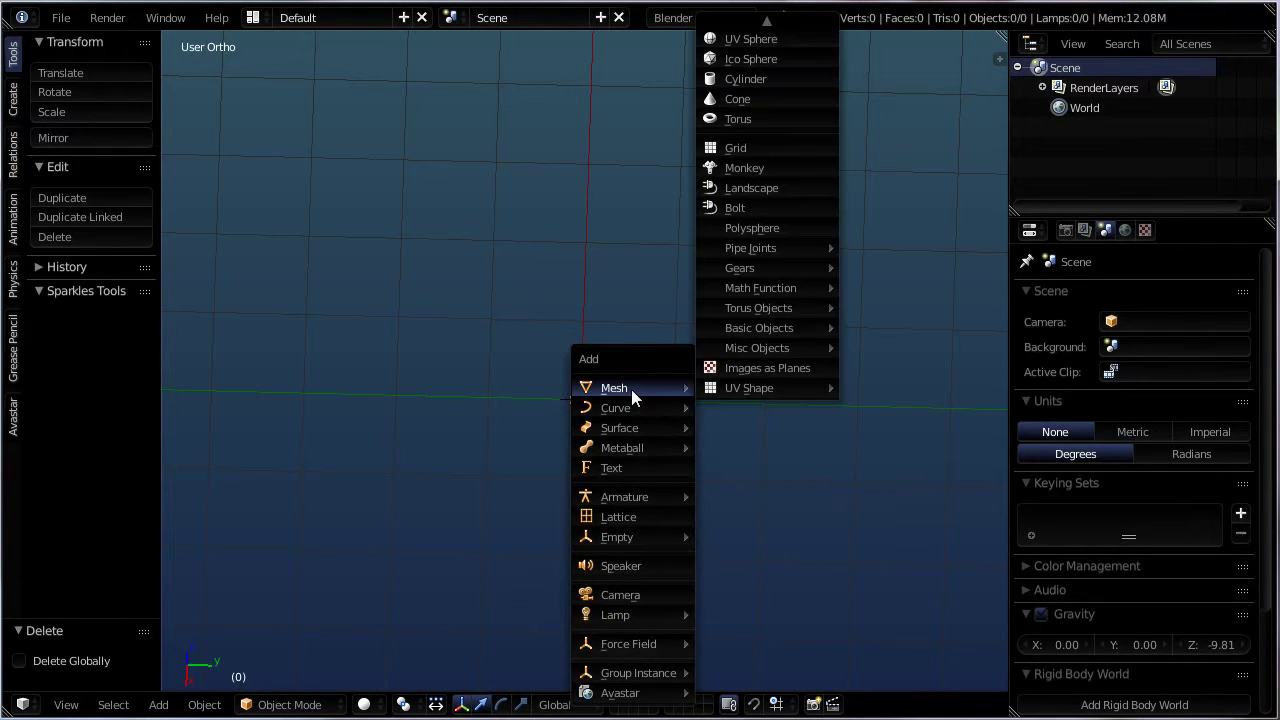
scroll(791, 42, up, 1)
scroll(766, 30, up, 2)
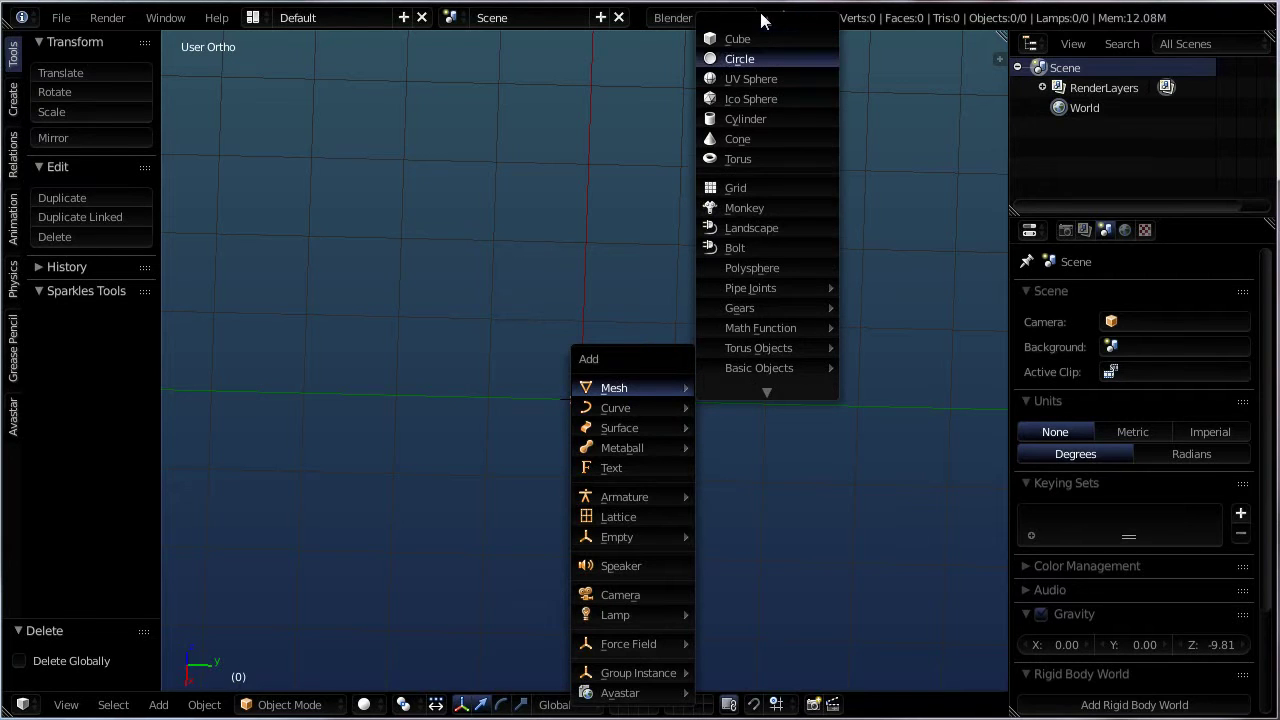
click(763, 36)
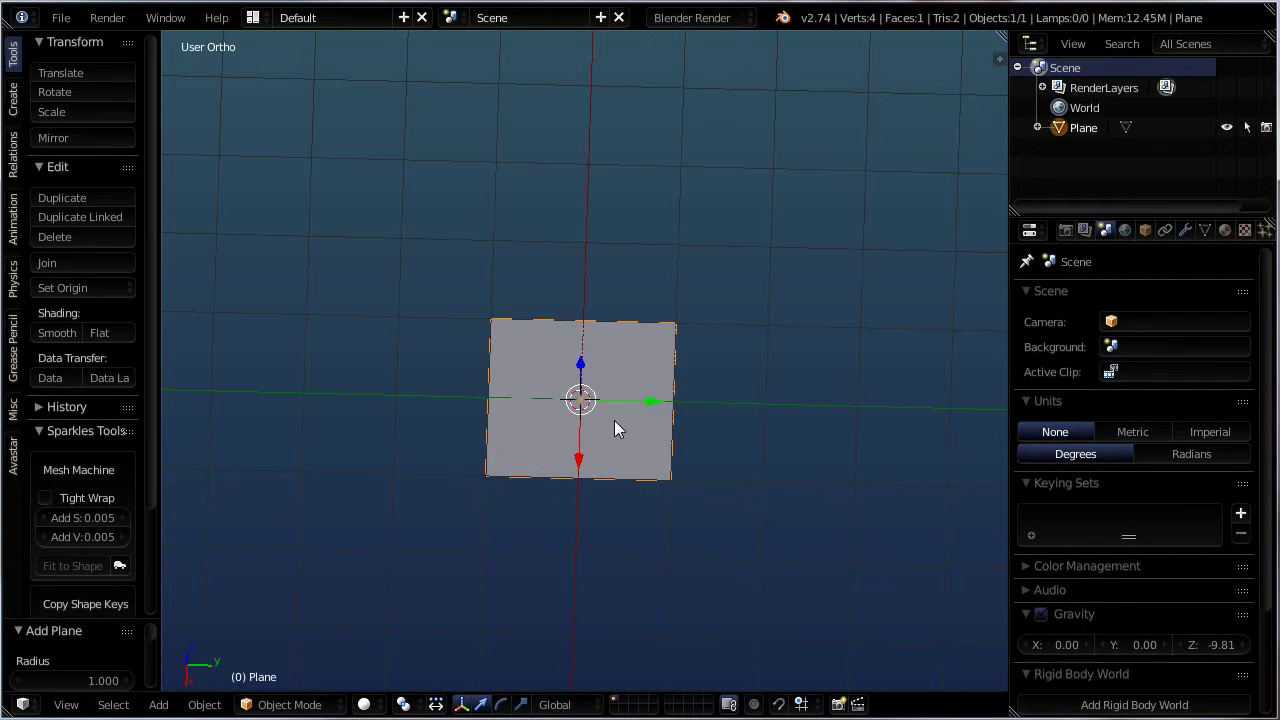
- View the plane from the top (Numpad 7), zoom in, and enter Edit Mode
key(KP_7)
scroll(658, 430, up, 2)
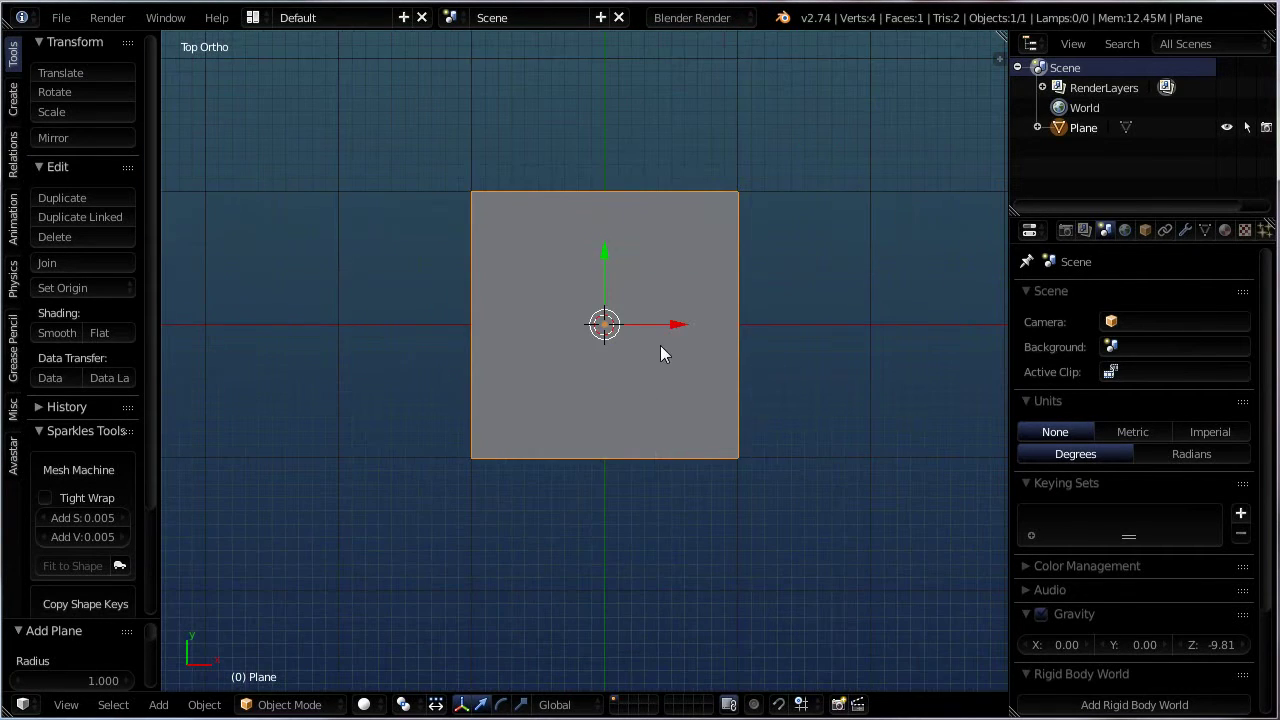
scroll(658, 427, up, 2)
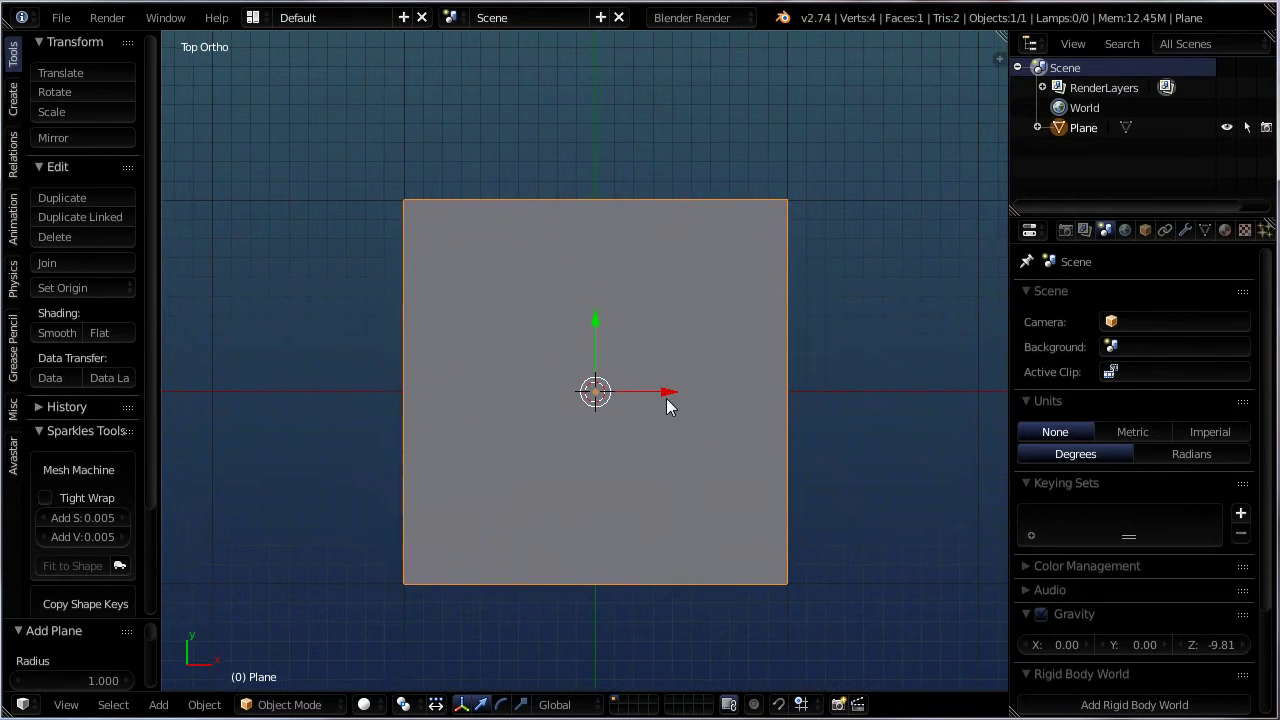
key(Tab)
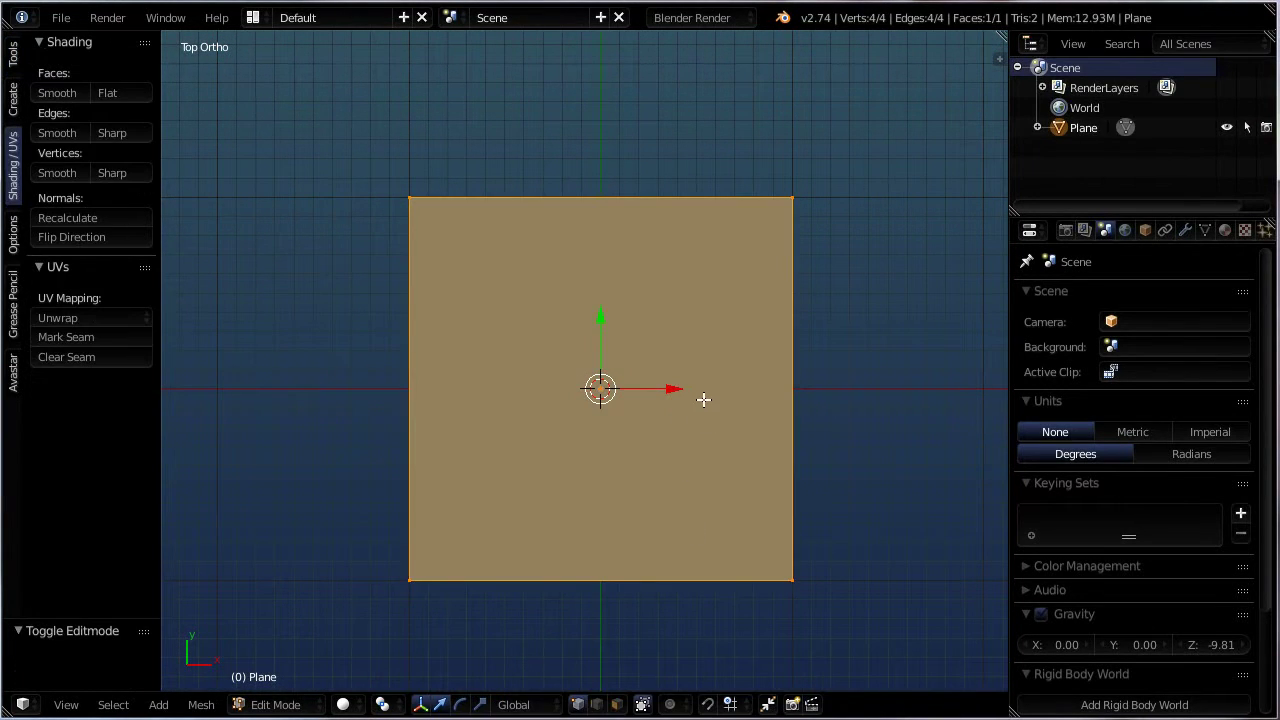
- Knife-cut an eight-corner octagon around the plane's centre, closing it at the starting point
key(k)
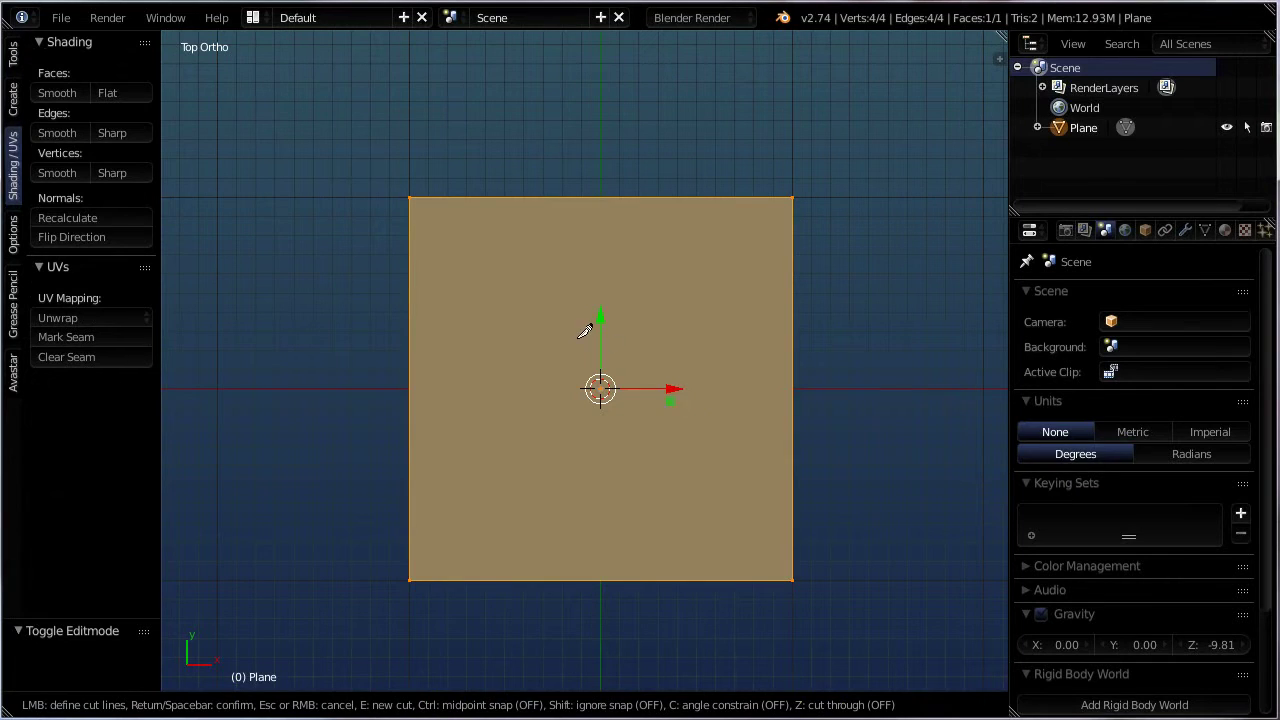
click(566, 301)
click(628, 302)
click(665, 341)
click(663, 405)
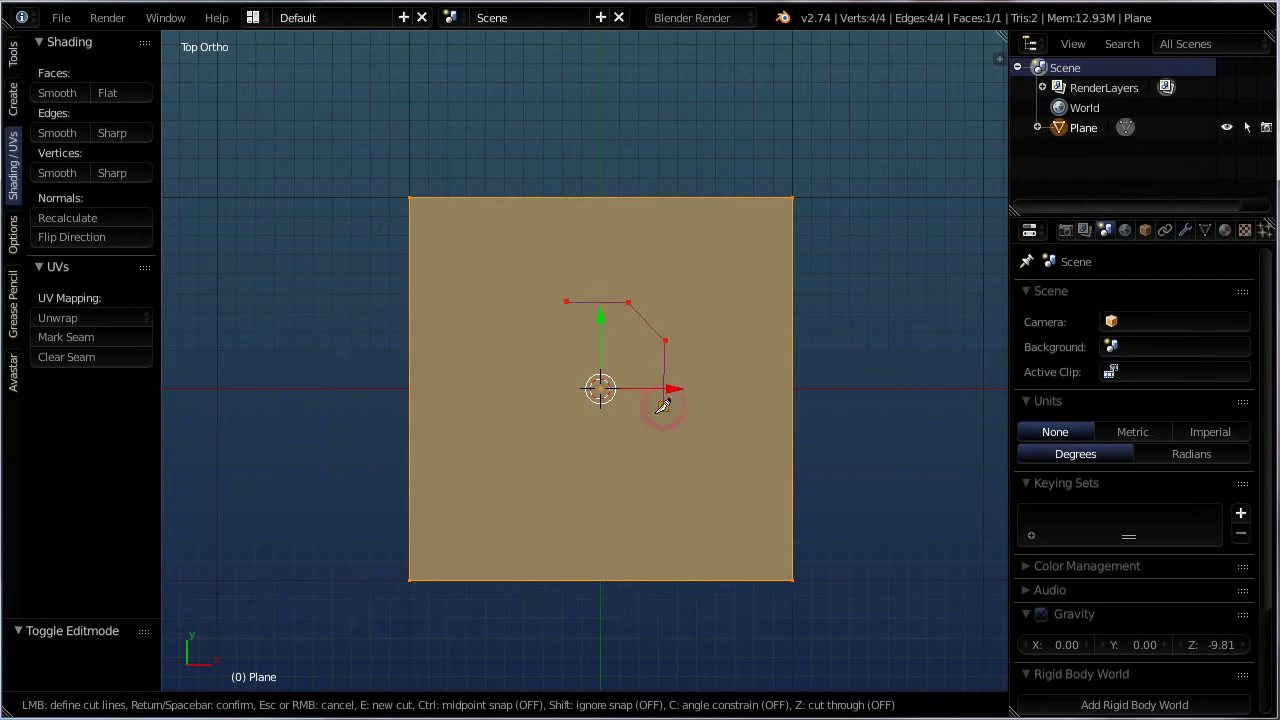
click(622, 447)
click(560, 447)
click(517, 409)
click(519, 340)
click(567, 300)
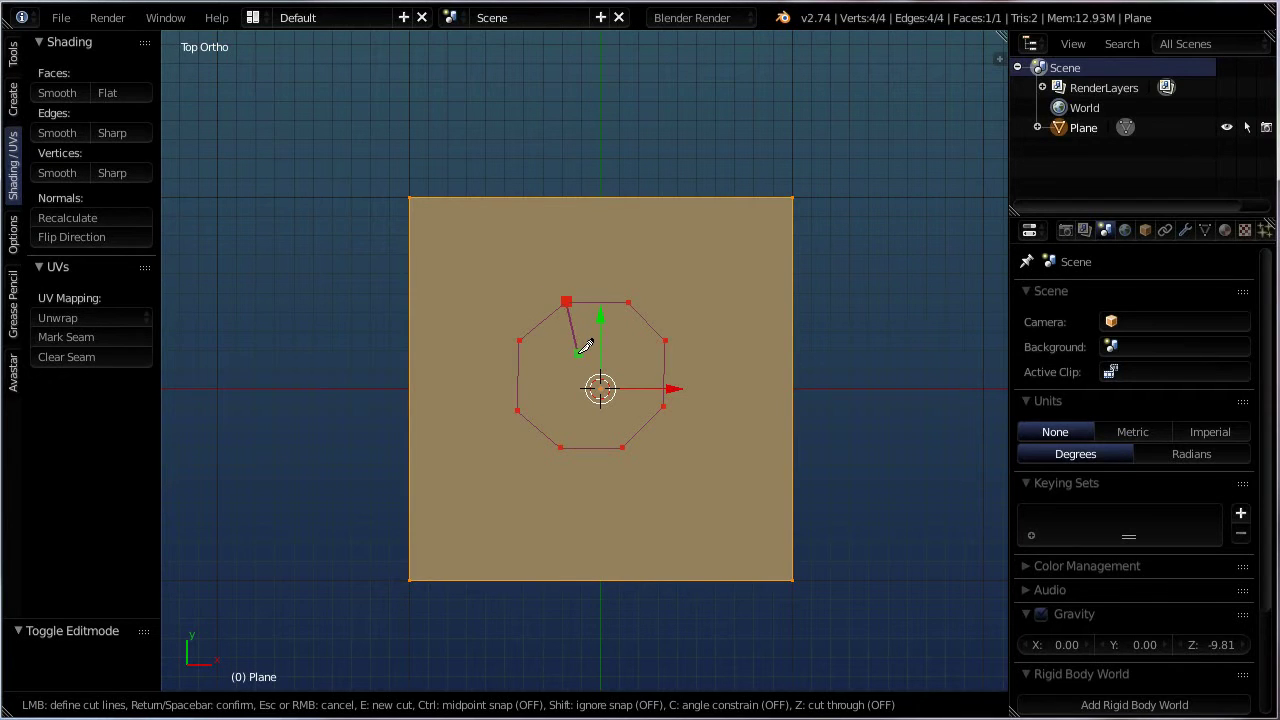
key(Return)
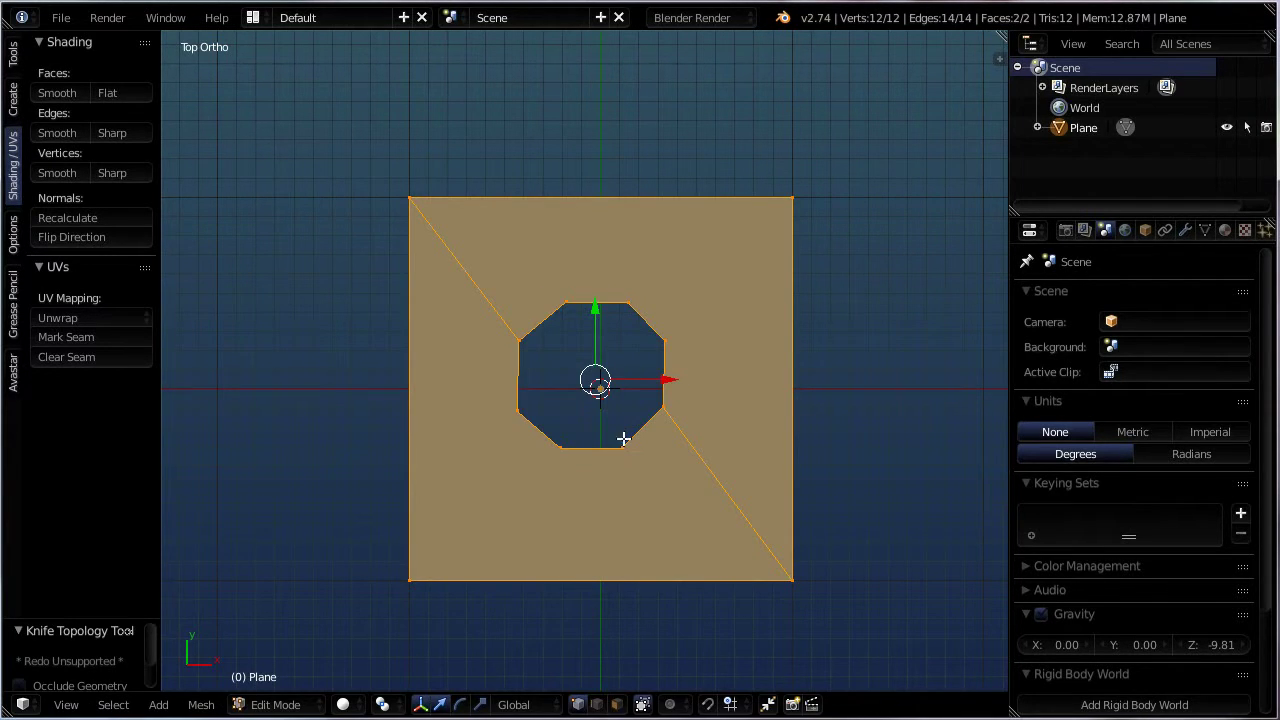
- Move the holed plane about 2 units left along X, to X -1.993
scroll(623, 438, up, 2)
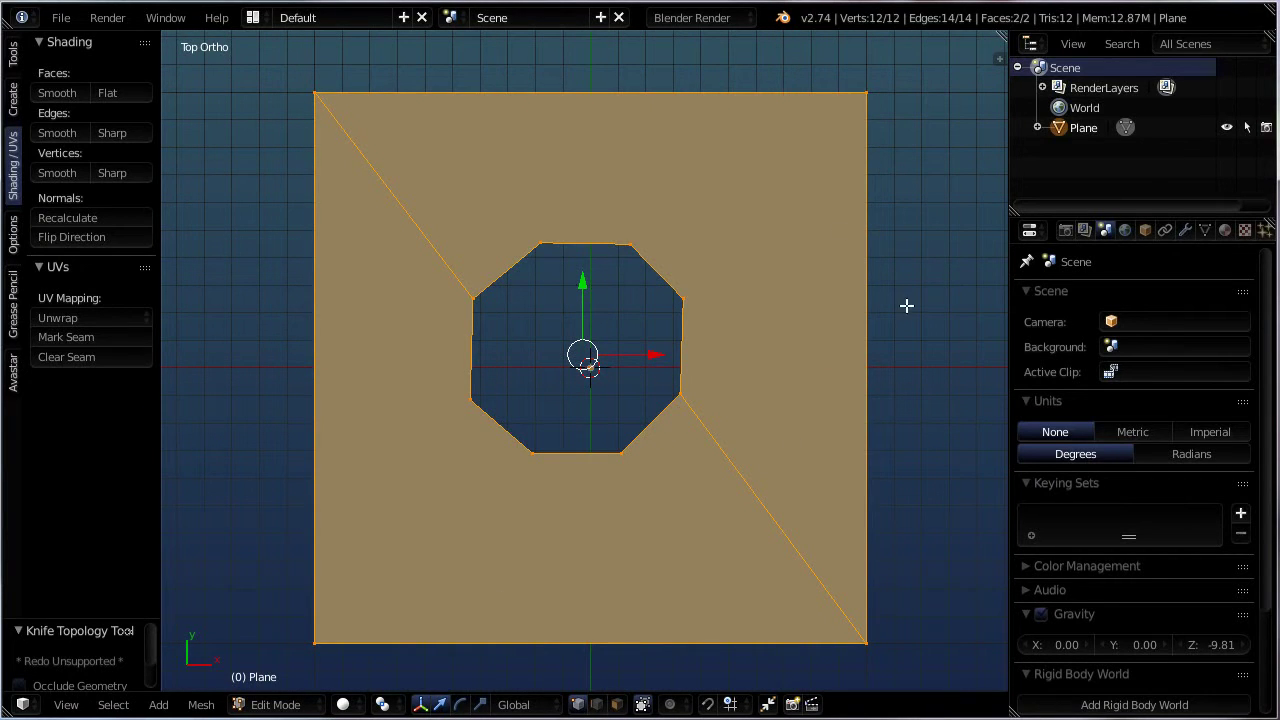
scroll(600, 360, down, 5)
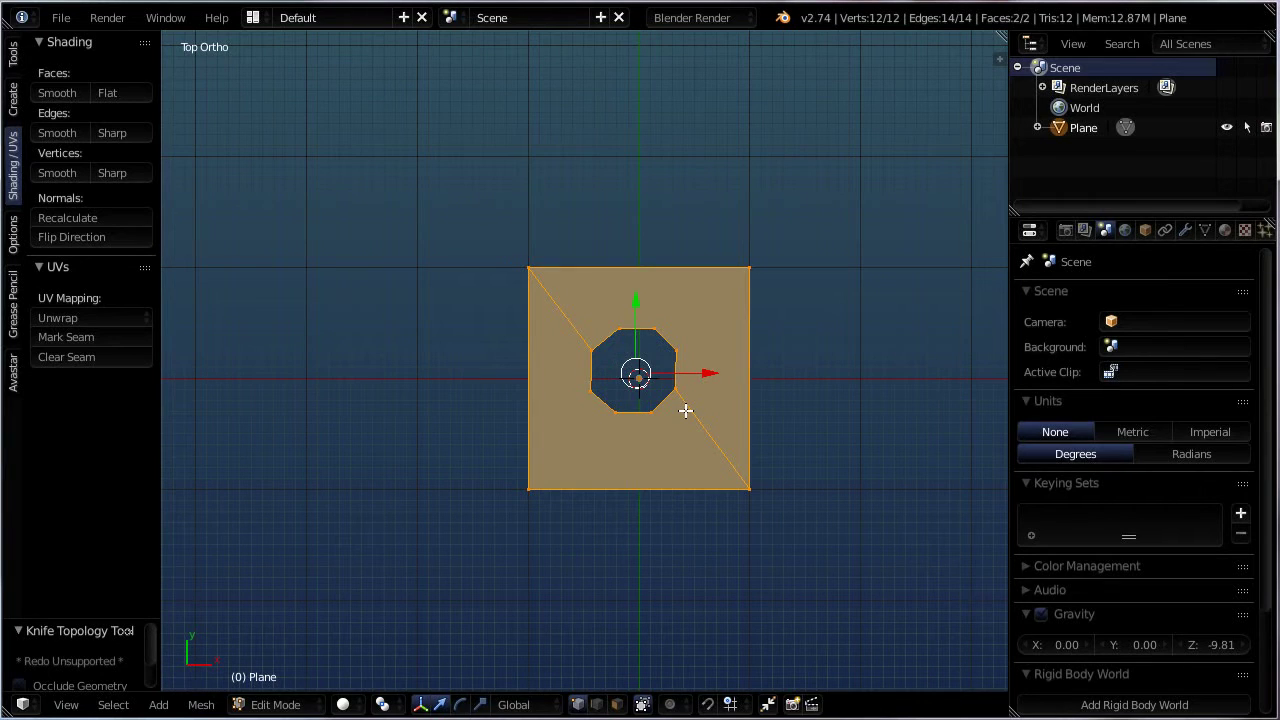
key(g)
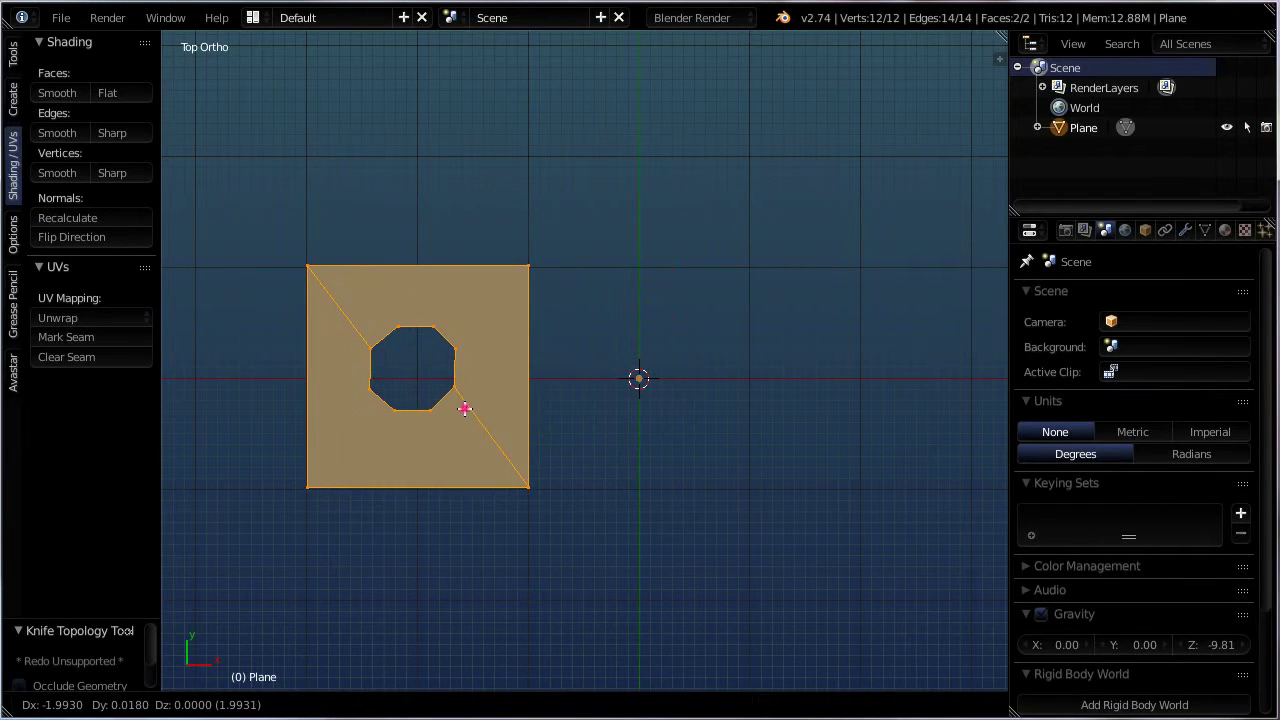
click(465, 408)
- Duplicate the holed plane along X and drop the copy to the right of the original
key(shift+d)
key(x)
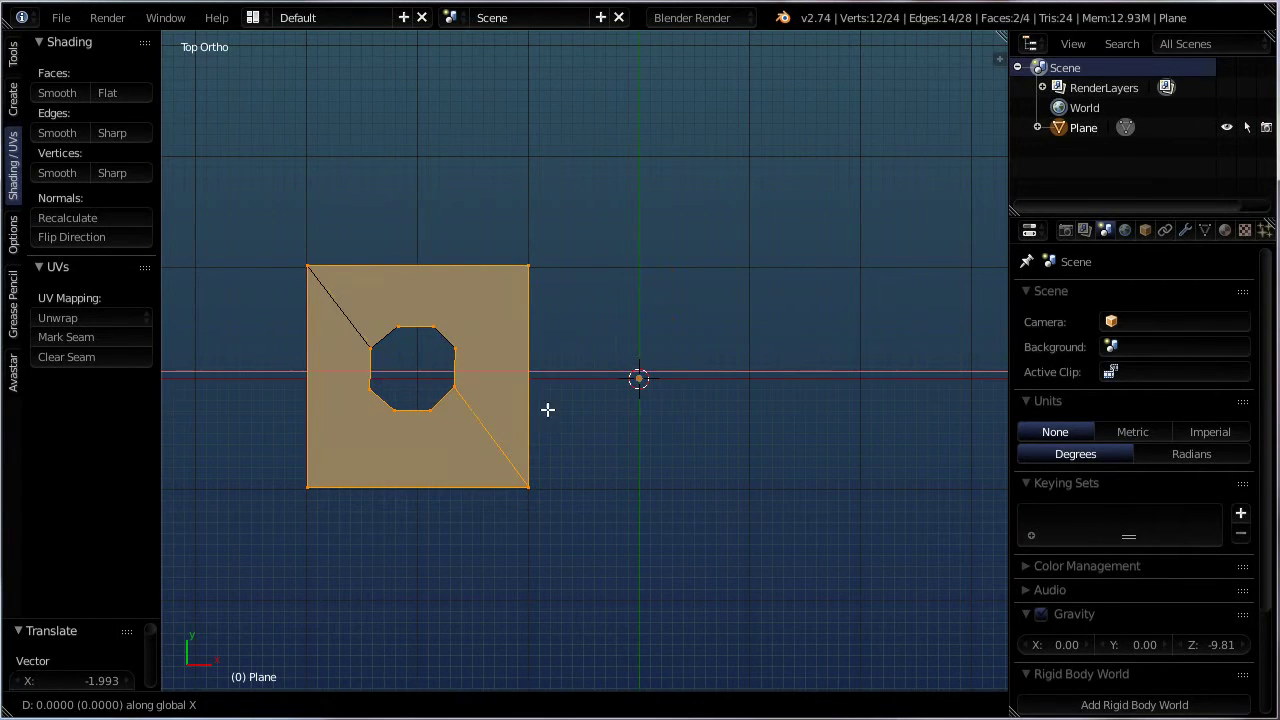
click(821, 397)
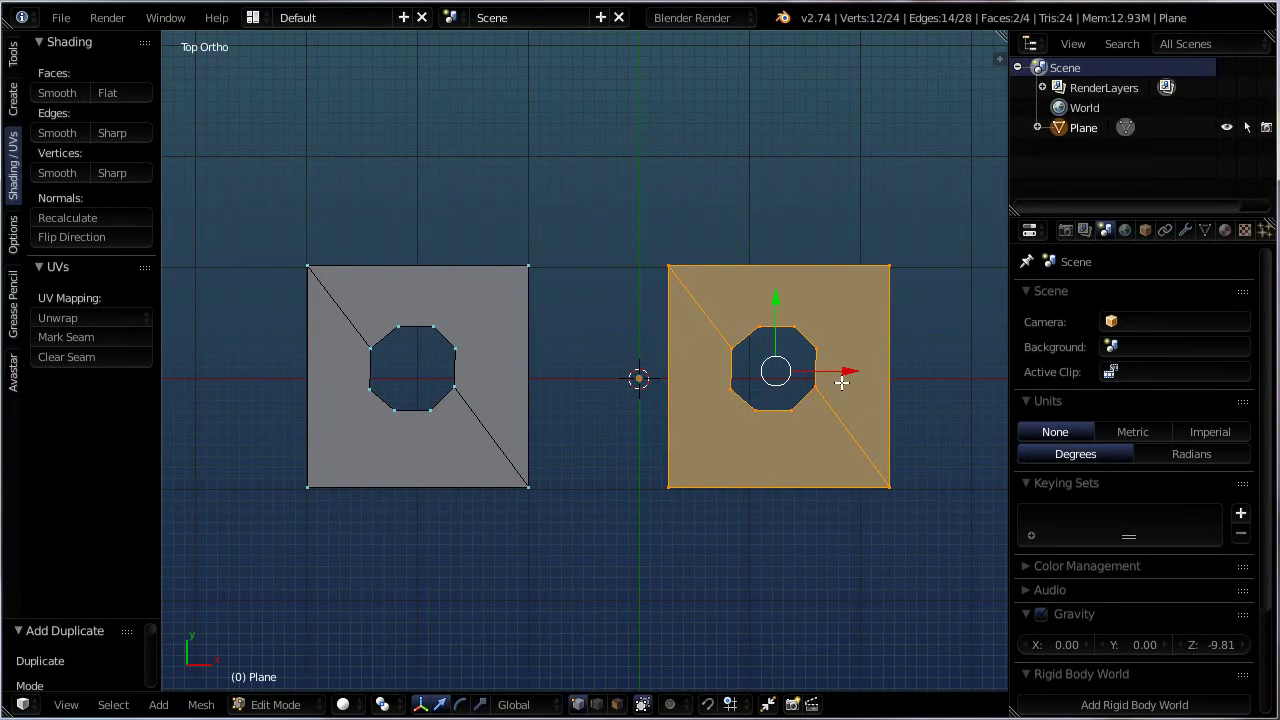
scroll(840, 384, up, 3)
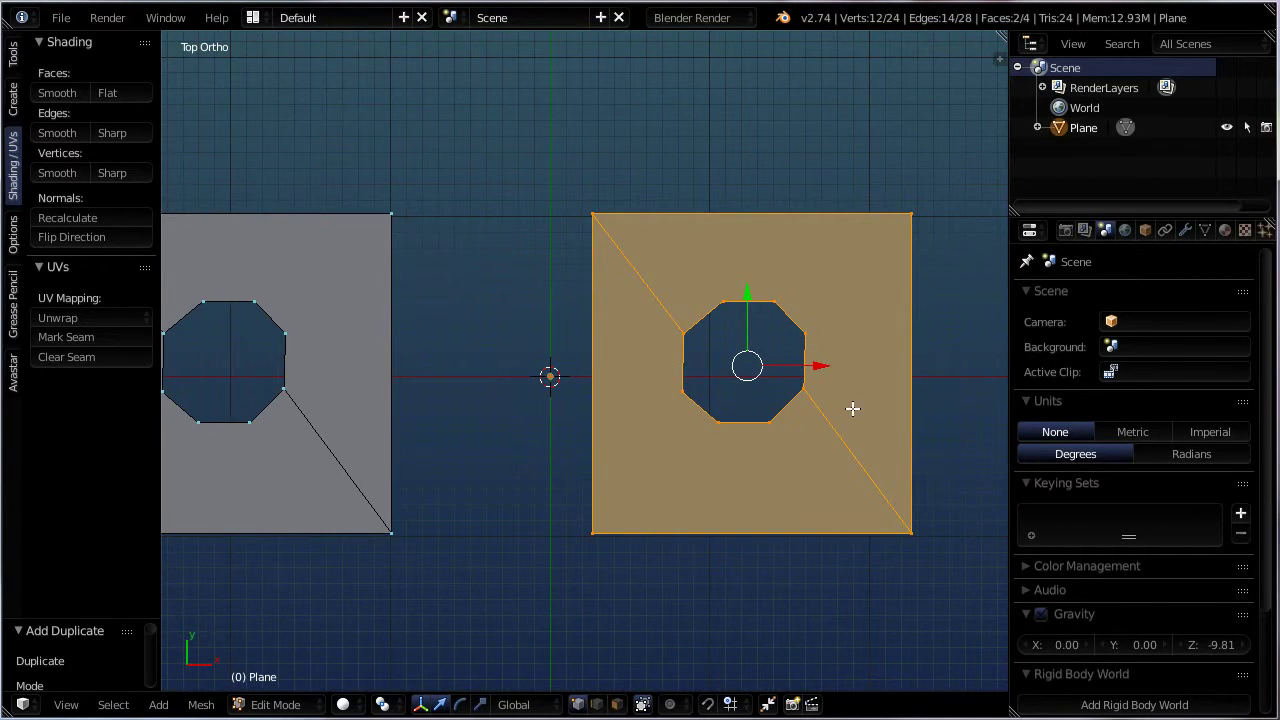
shift+middle_drag(852, 408, 823, 395)
scroll(811, 369, up, 1)
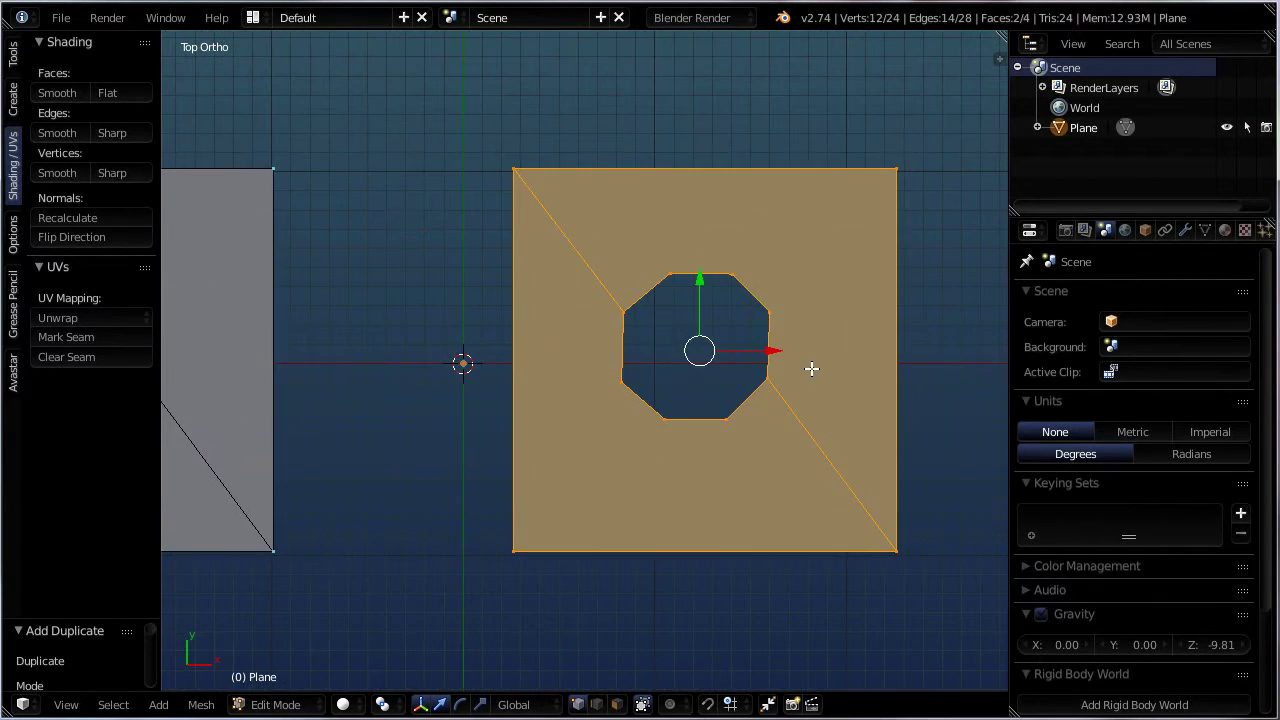
scroll(811, 369, down, 1)
- Select the eight vertices around the copy's octagonal hole
right_click(745, 289)
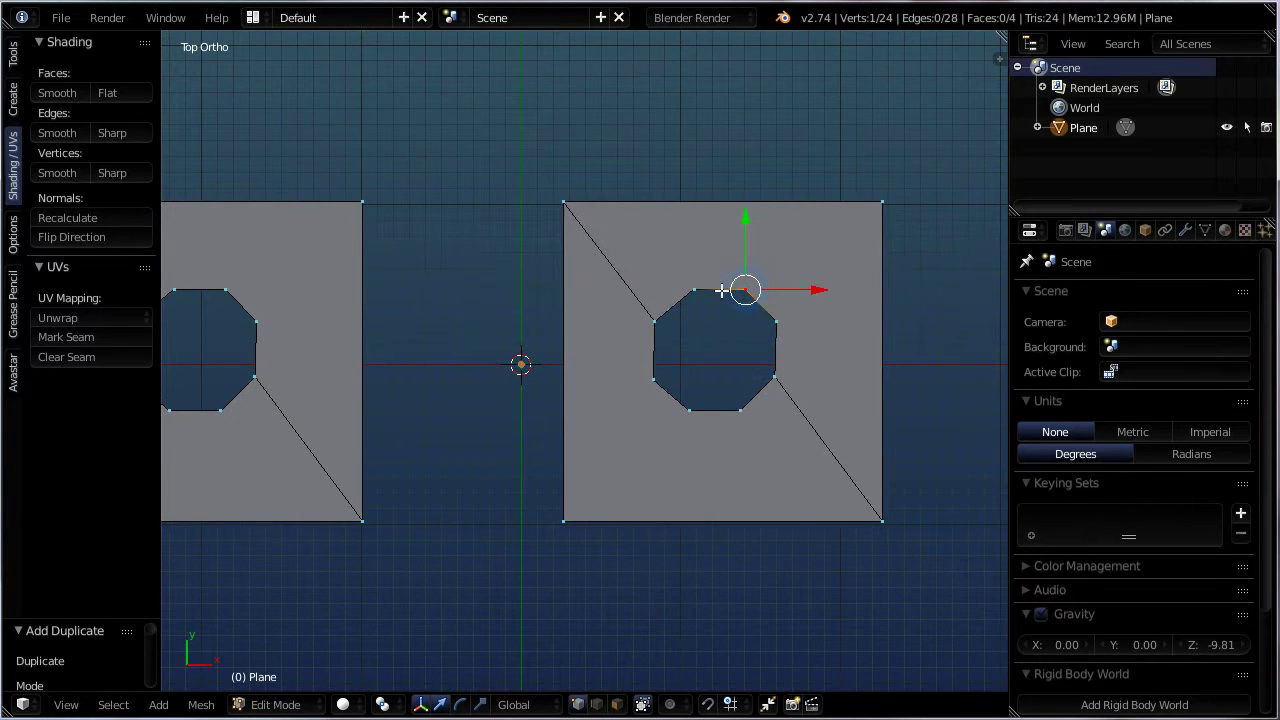
shift+right_click(693, 290)
shift+right_click(653, 322)
shift+right_click(653, 380)
shift+right_click(684, 411)
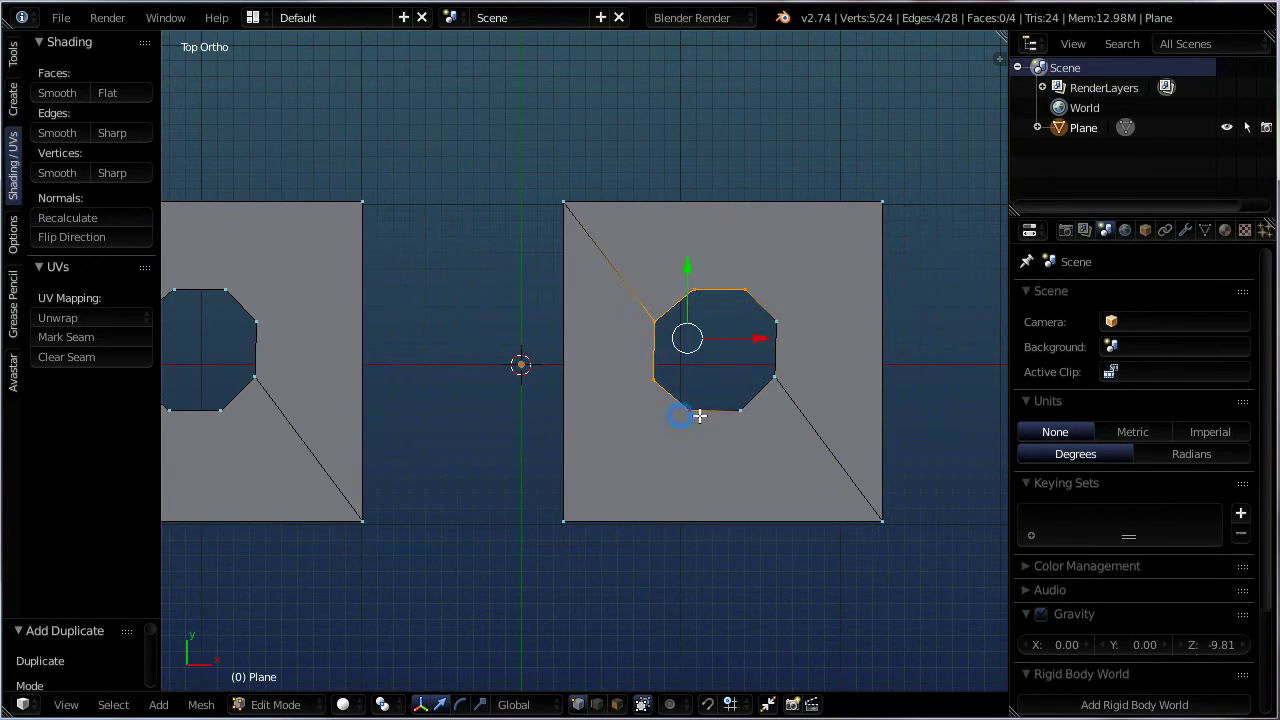
shift+right_click(743, 407)
shift+right_click(776, 376)
shift+right_click(776, 322)
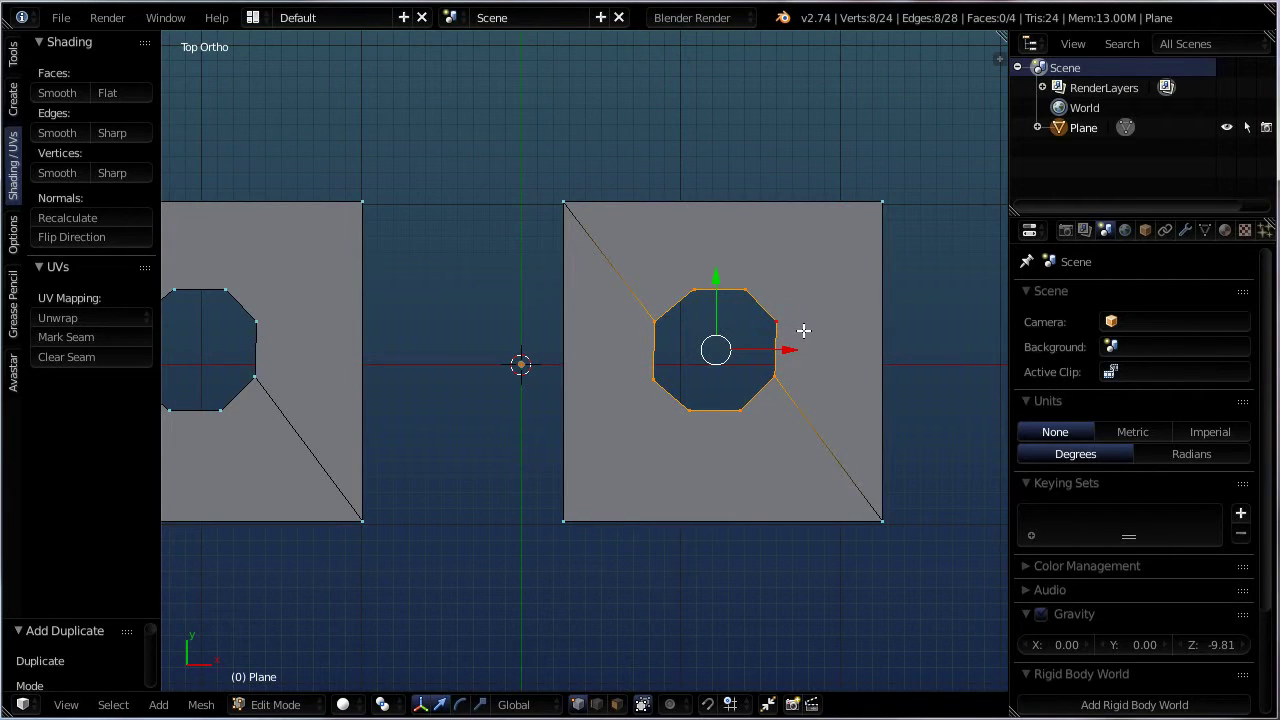
- Spherify the octagon vertices with To Sphere, settling on factor 0.965
key(shift+alt+s)
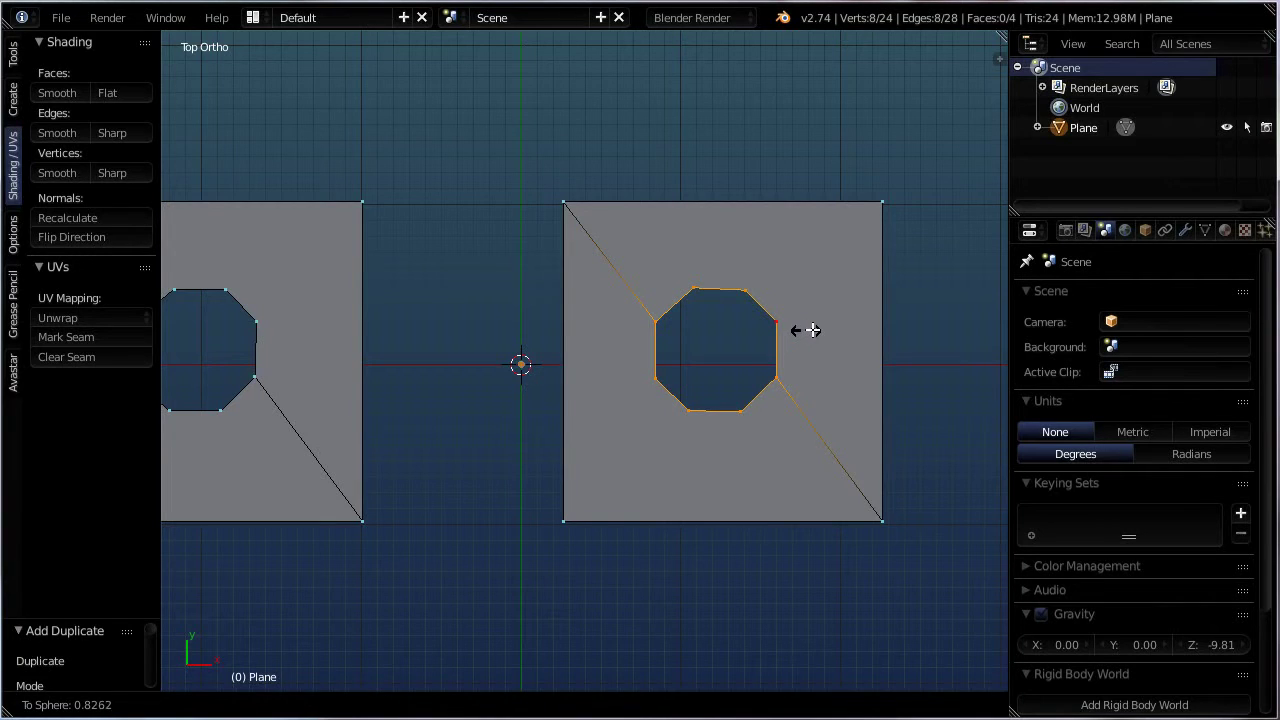
click(978, 266)
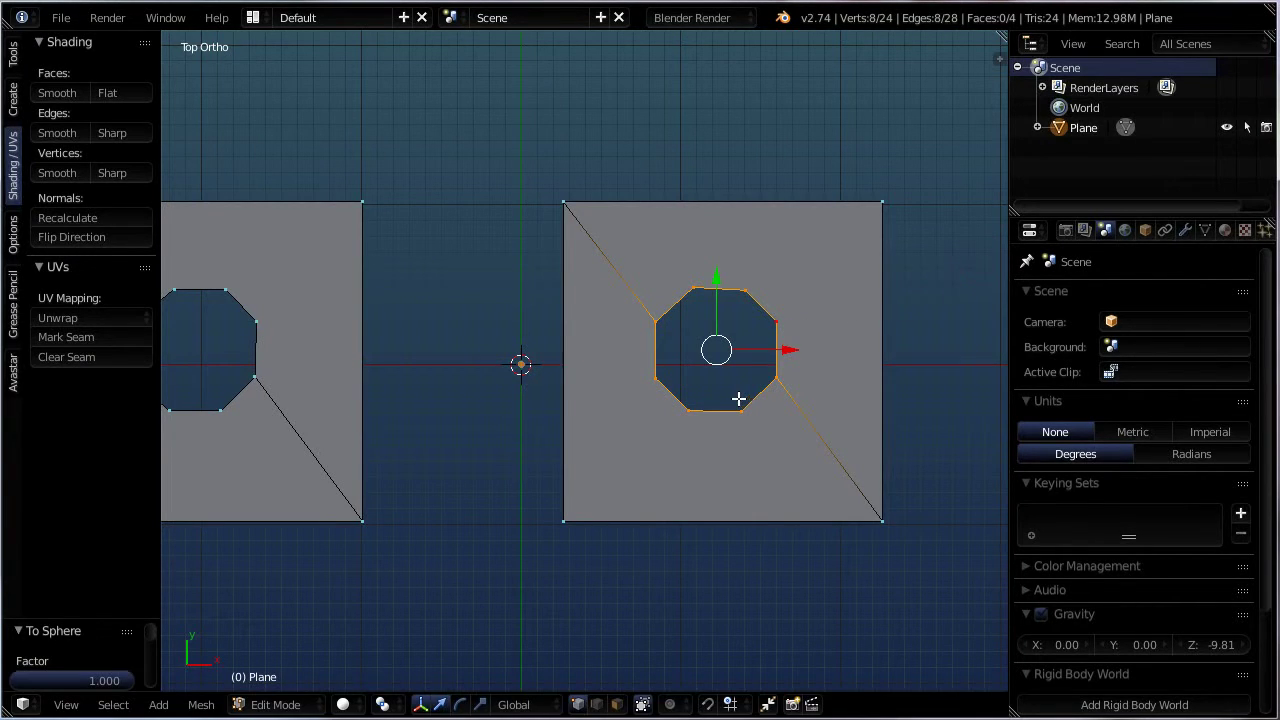
key(shift+alt+s)
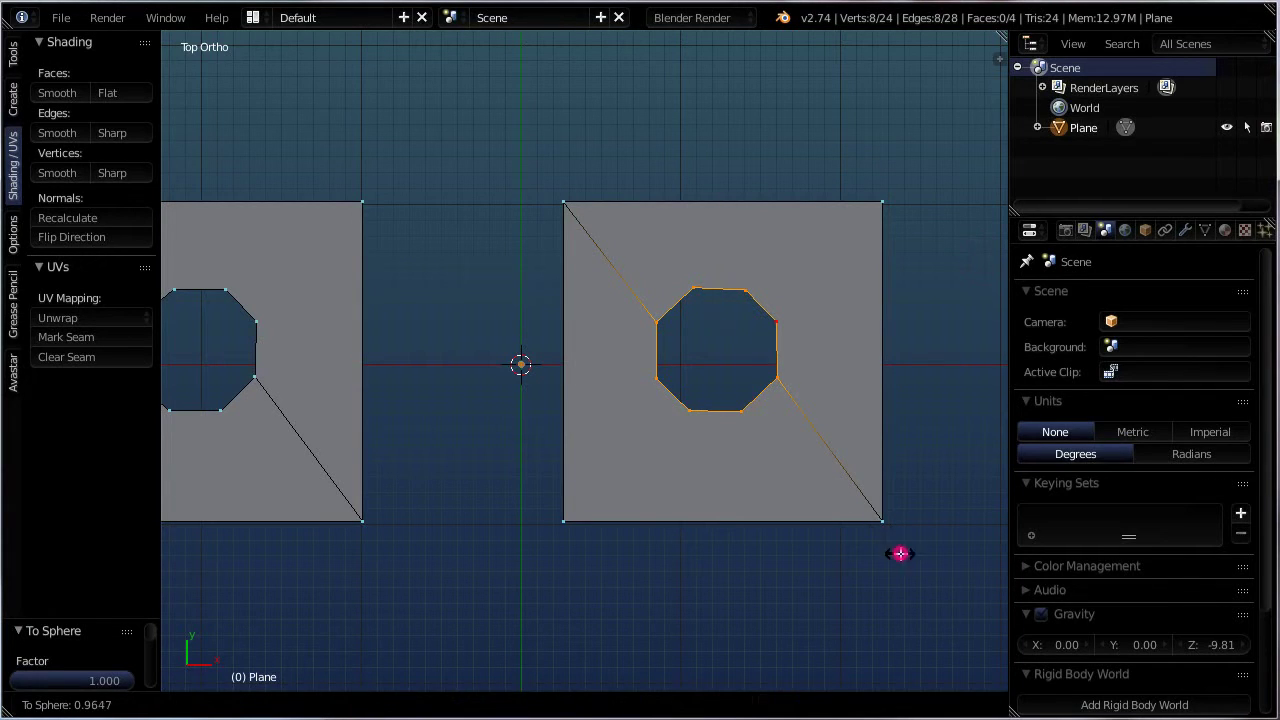
click(900, 553)
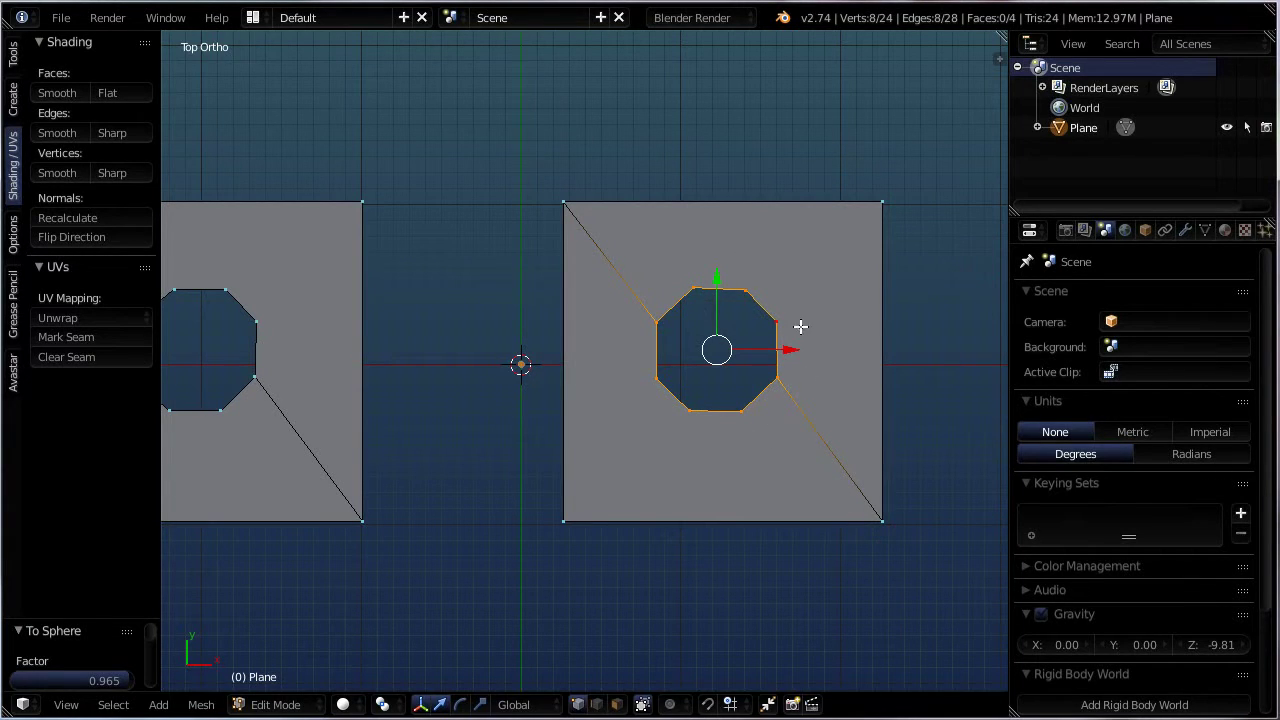
middle_drag(446, 394, 370, 414)
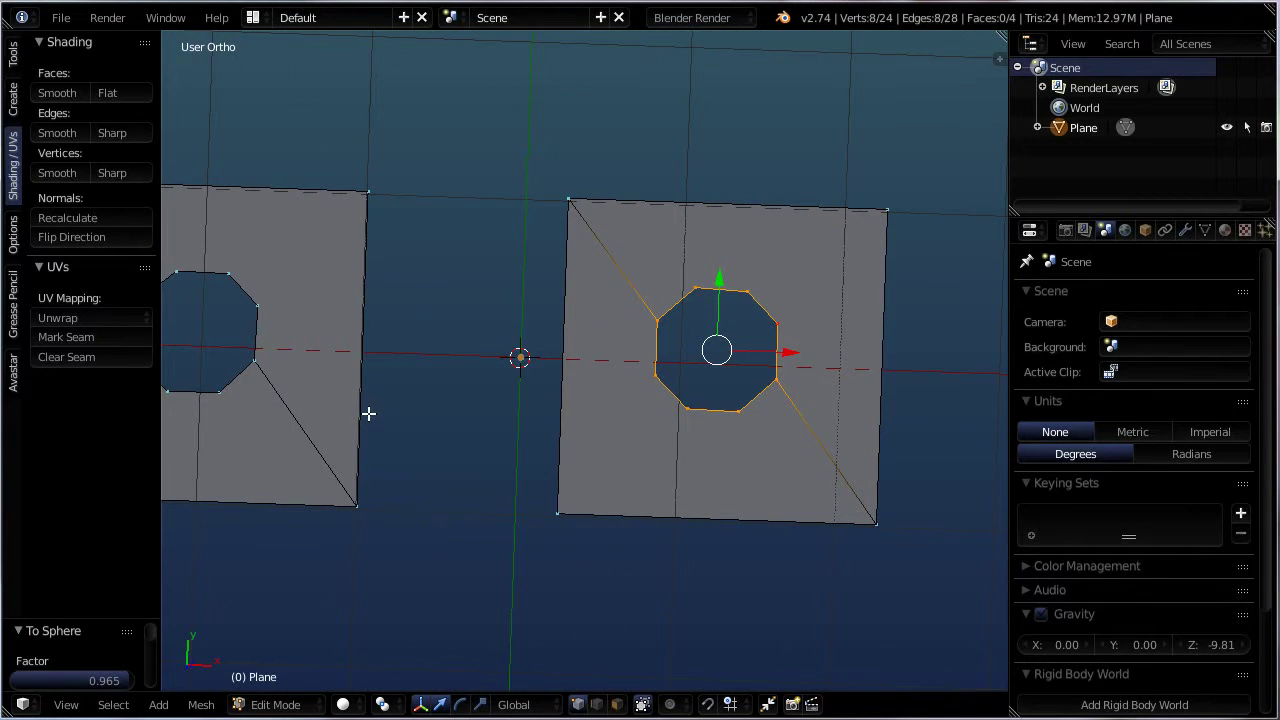
key(KP_7)
ctrl+scroll(420, 405, left, 3)
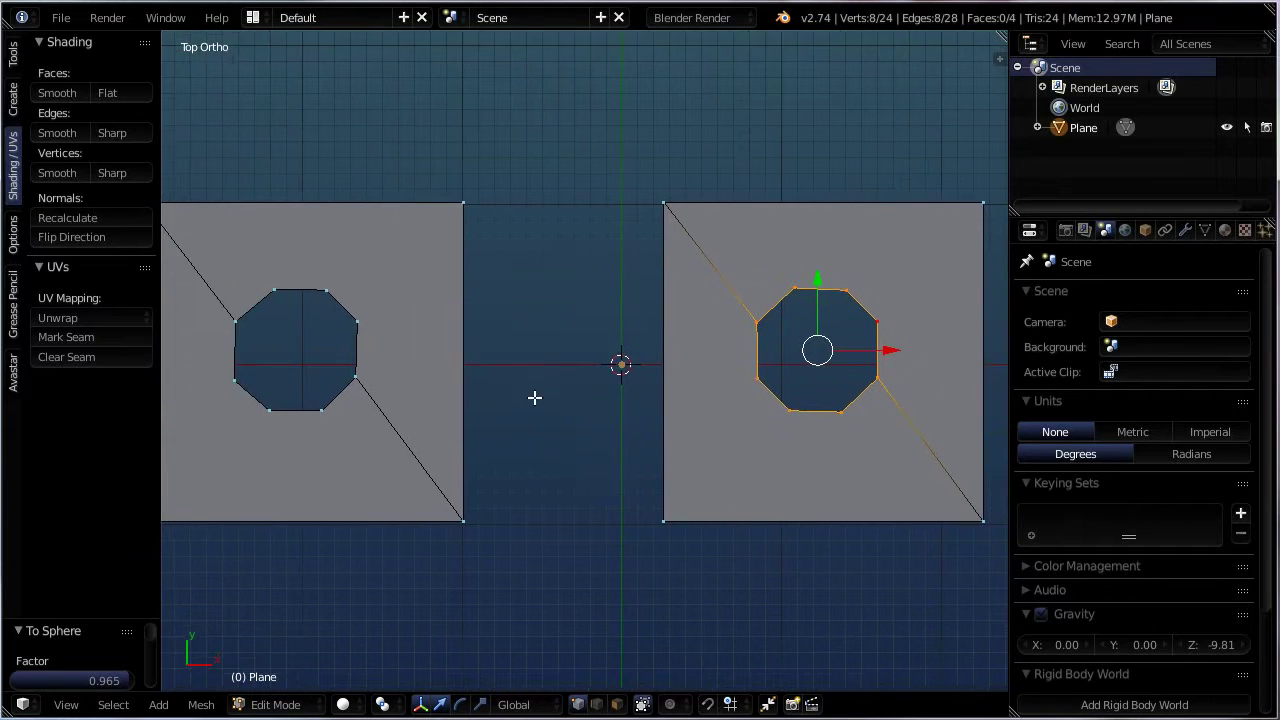
scroll(575, 383, up, 2)
shift+middle_drag(617, 369, 512, 269)
- Box-select the octagon hole's vertices and subdivide its edges twice
key(b)
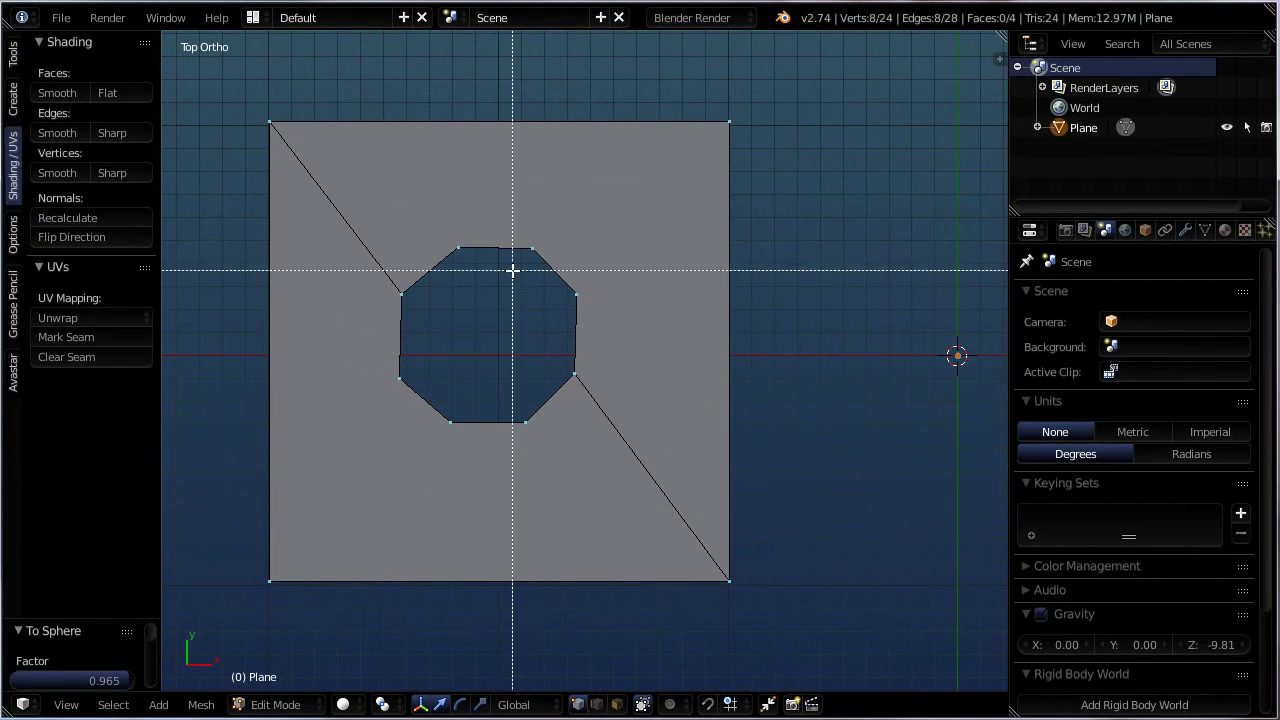
key(Escape)
key(a)
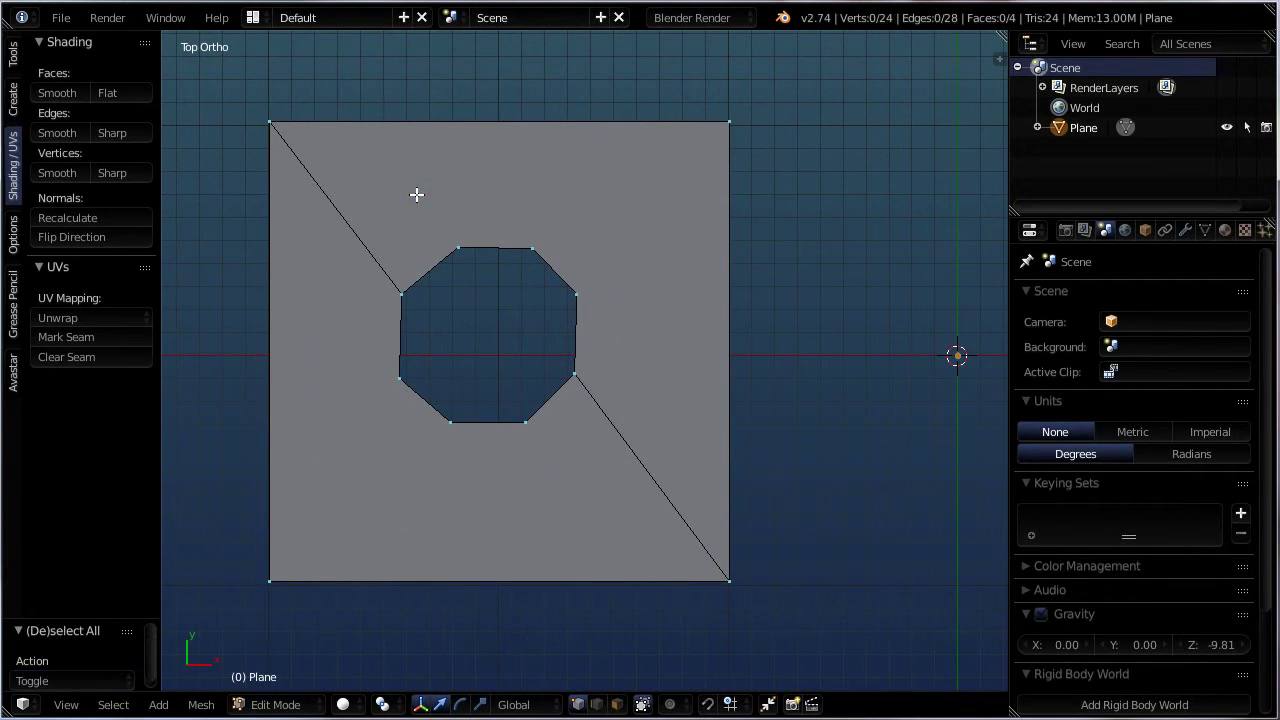
key(a)
key(a)
key(b)
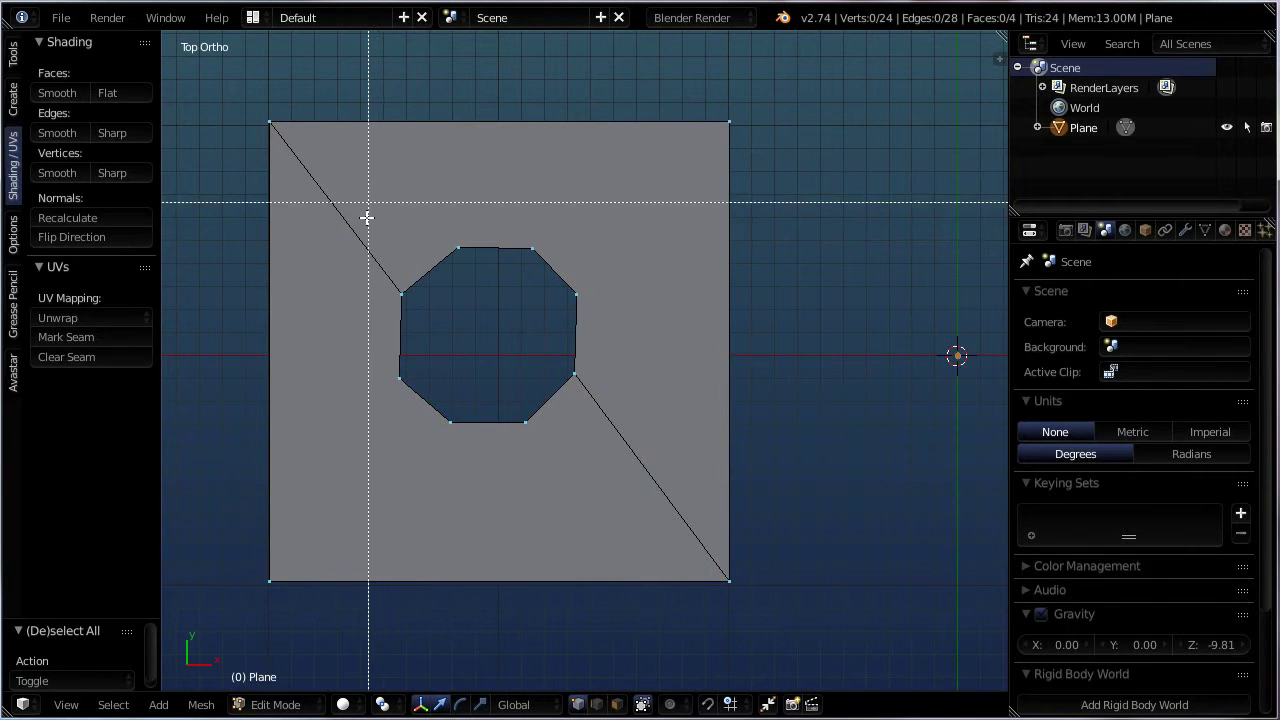
drag(367, 217, 598, 466)
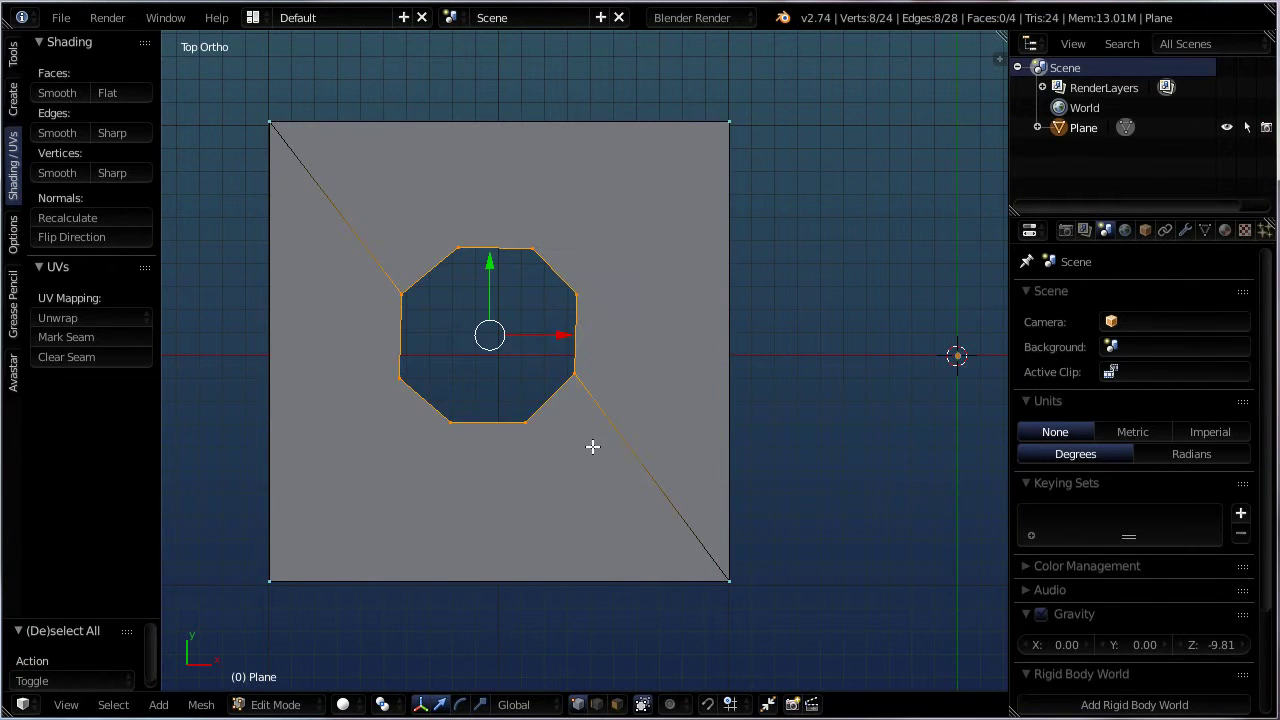
key(w)
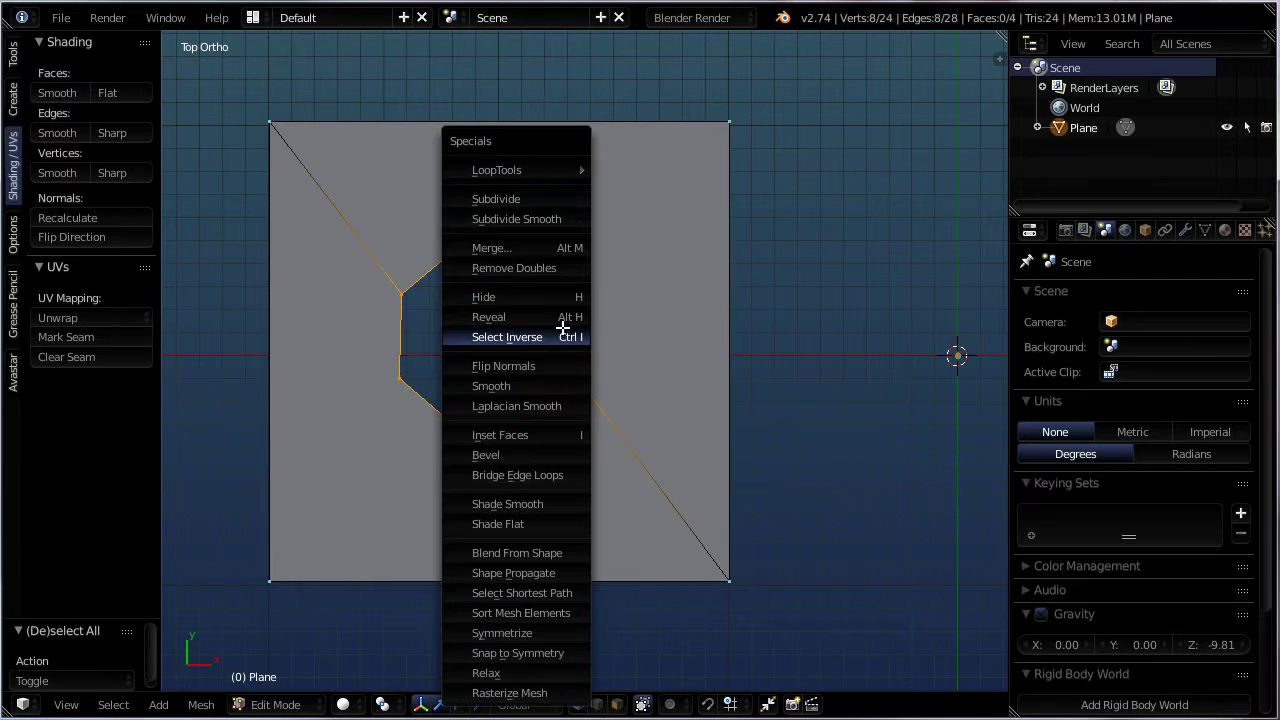
click(490, 199)
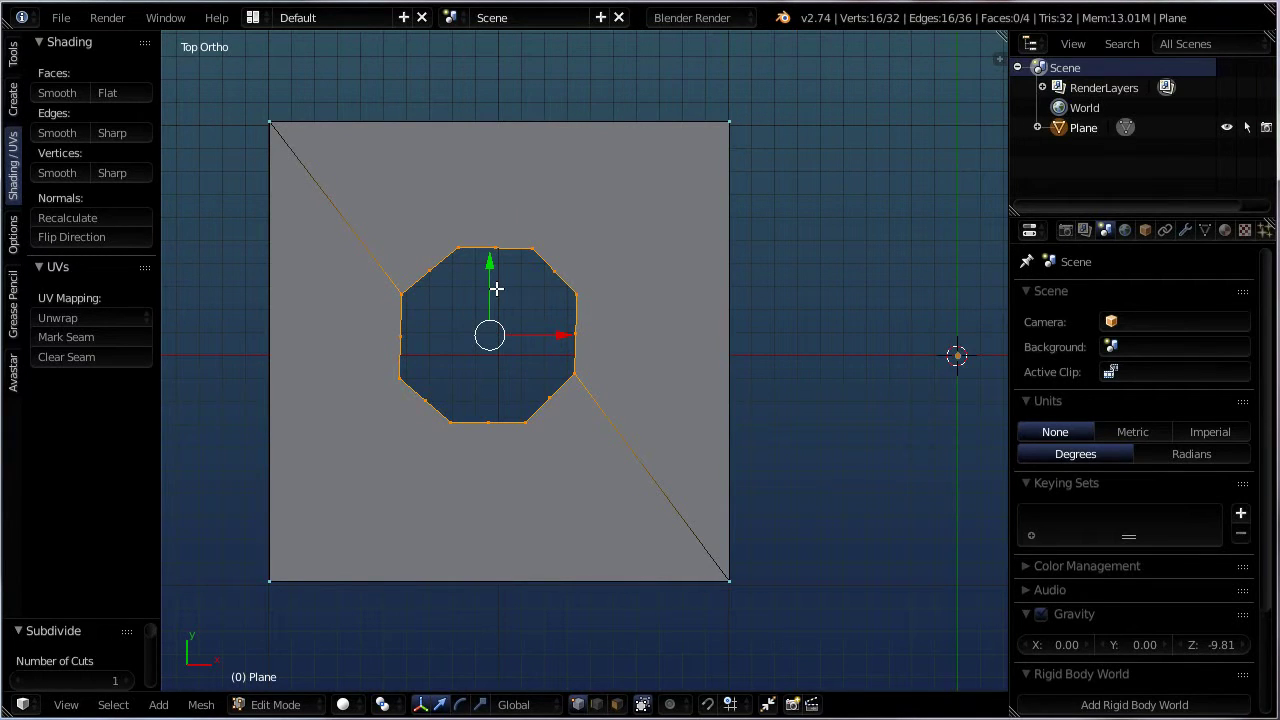
key(w)
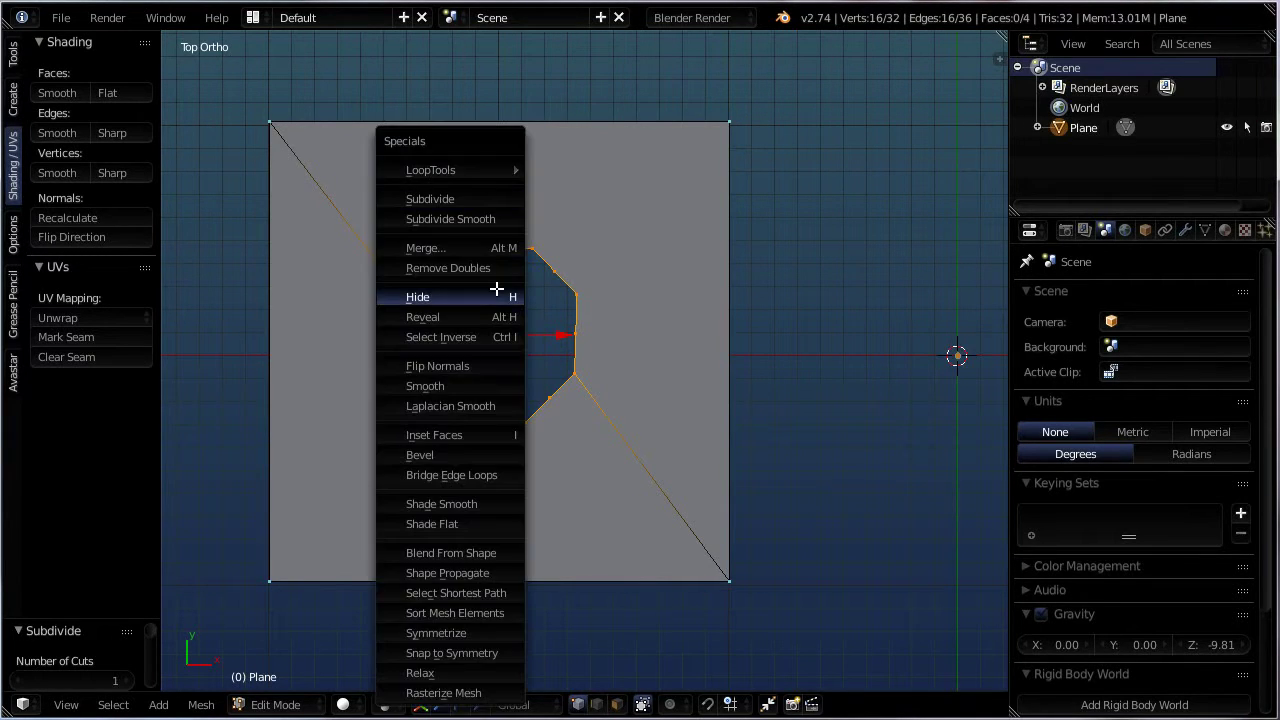
click(447, 197)
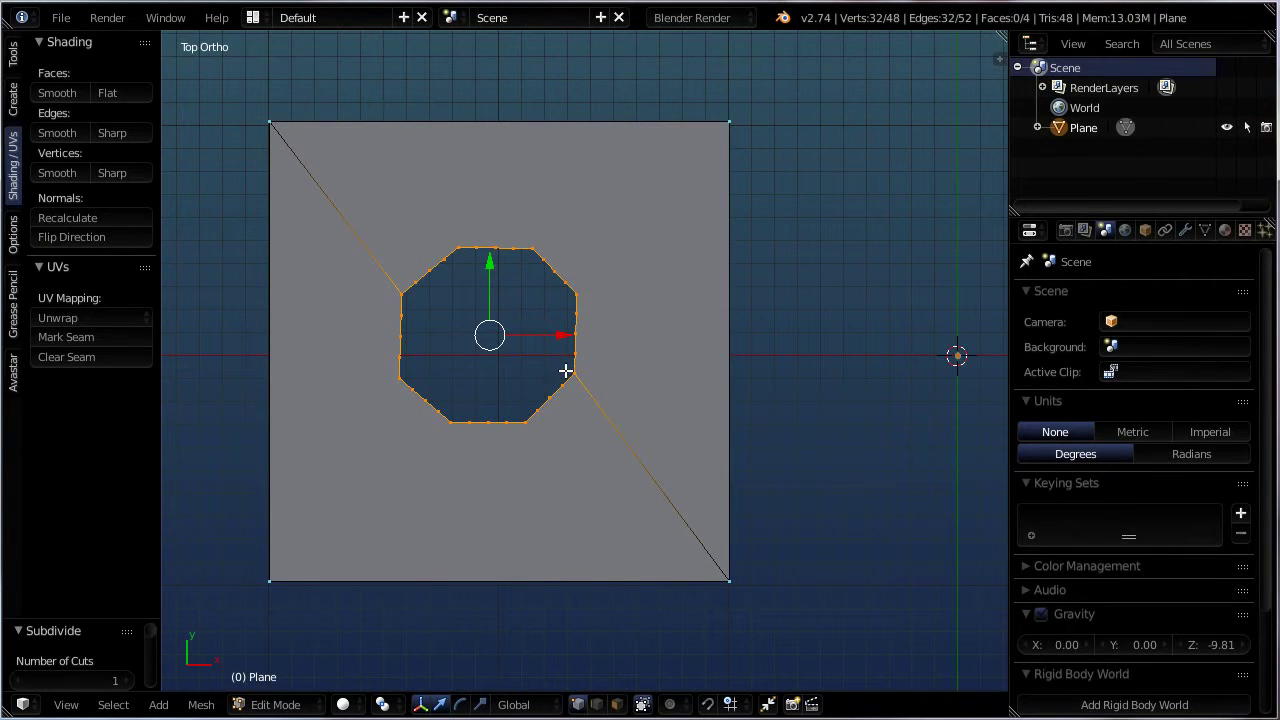
- Round the subdivided loop into a circle with To Sphere at factor 0.976
key(shift+alt+s)
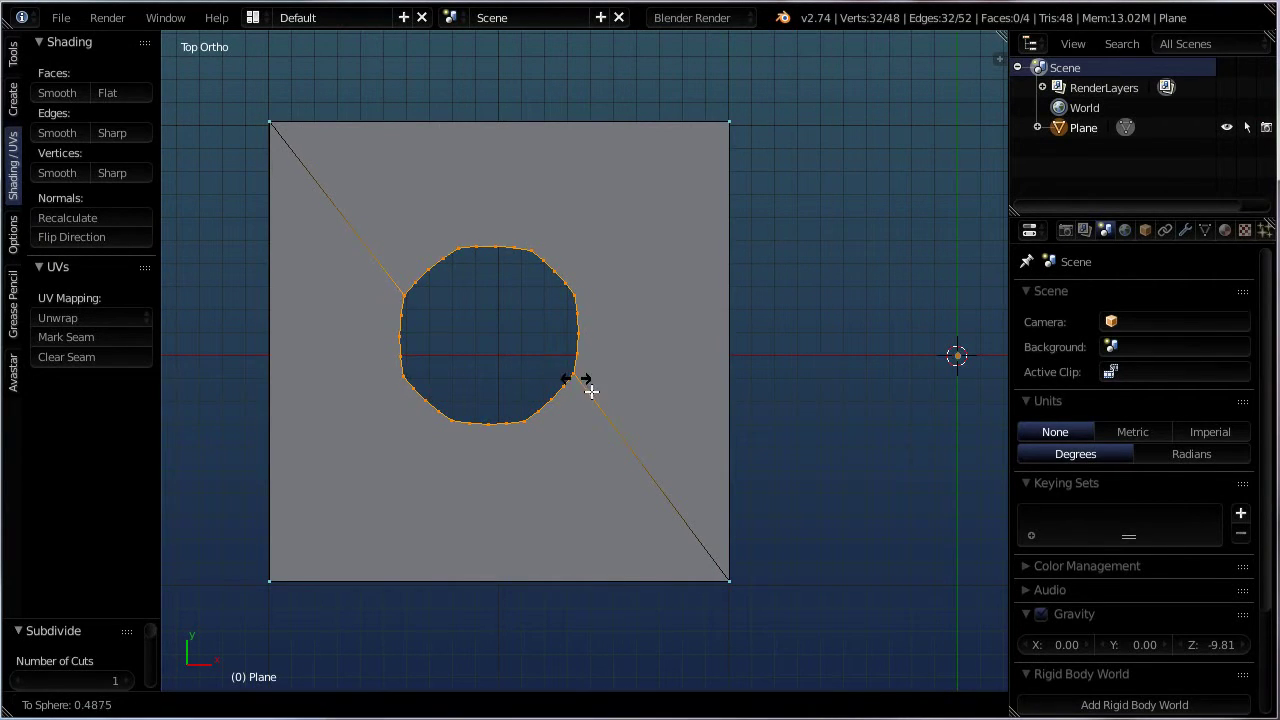
click(966, 606)
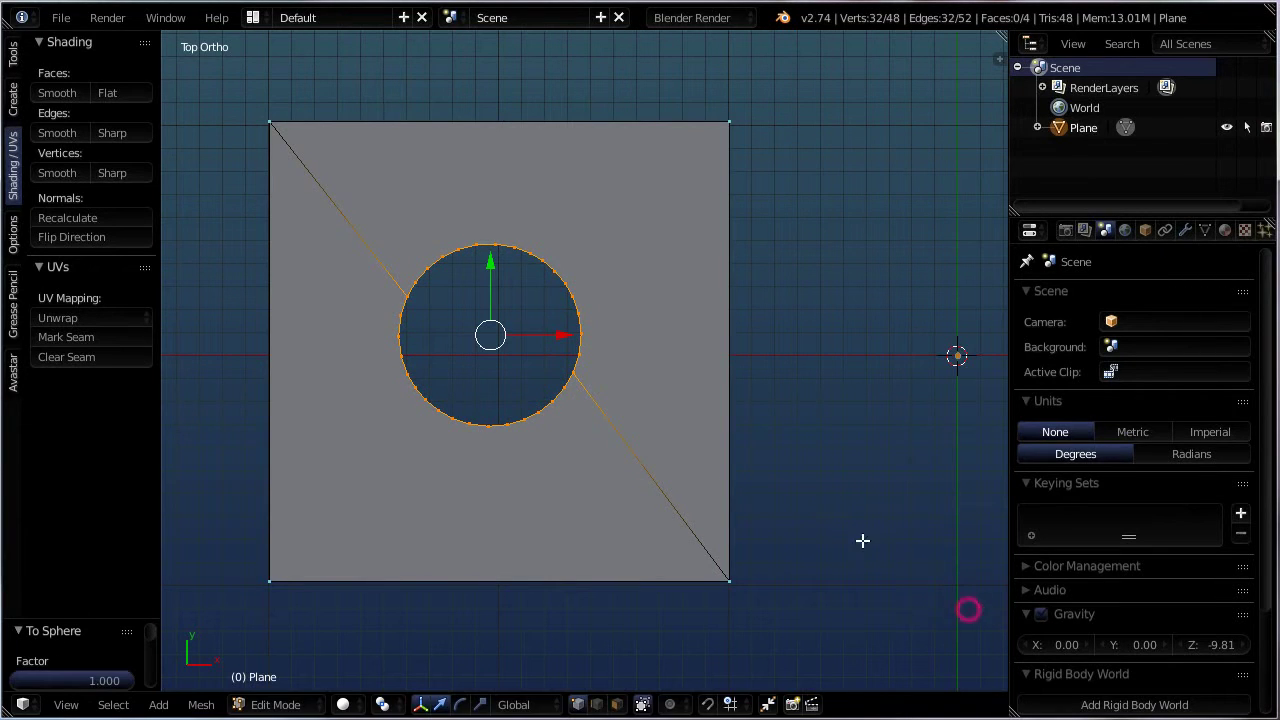
key(shift+alt+s)
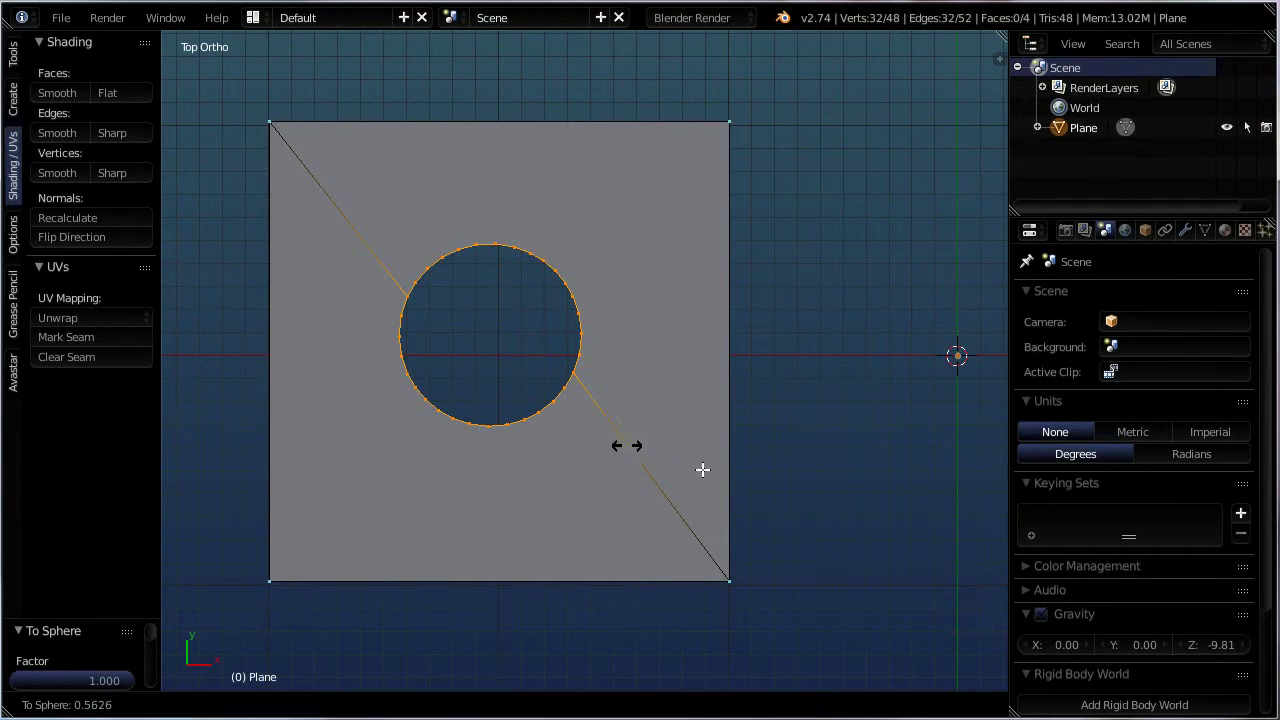
click(908, 592)
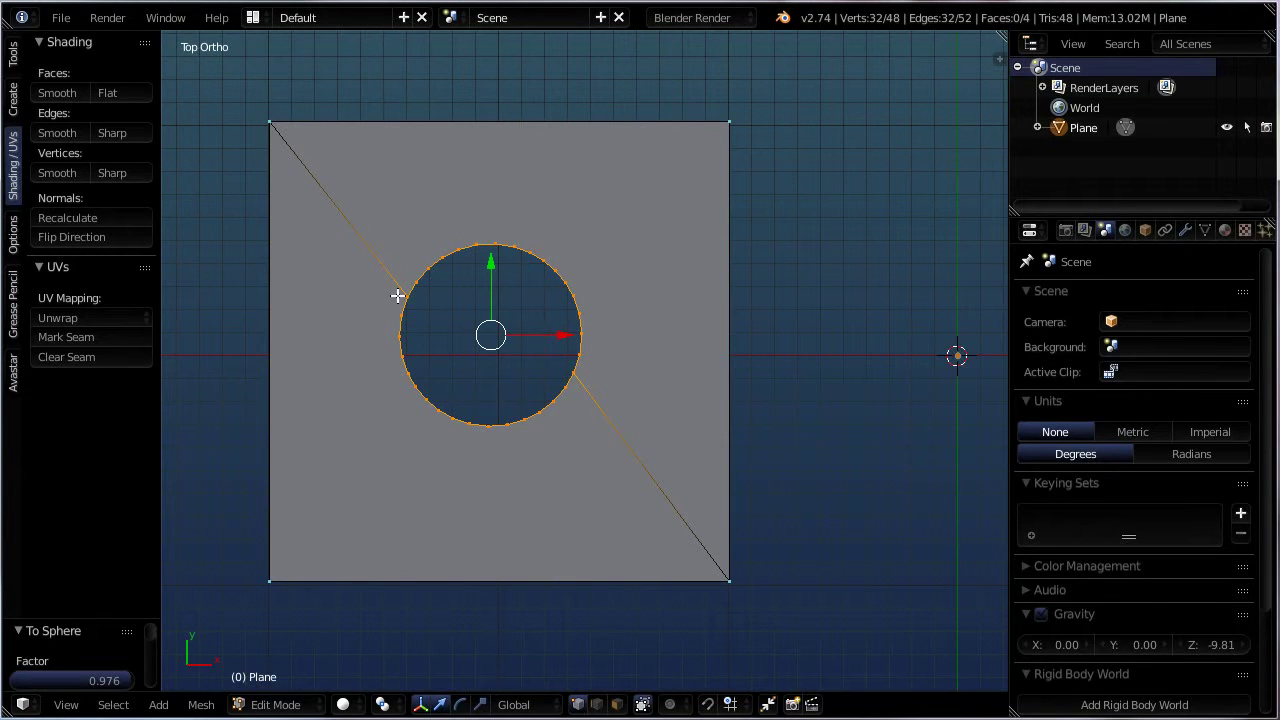
scroll(857, 446, down, 2)
ctrl+scroll(663, 403, down, 4)
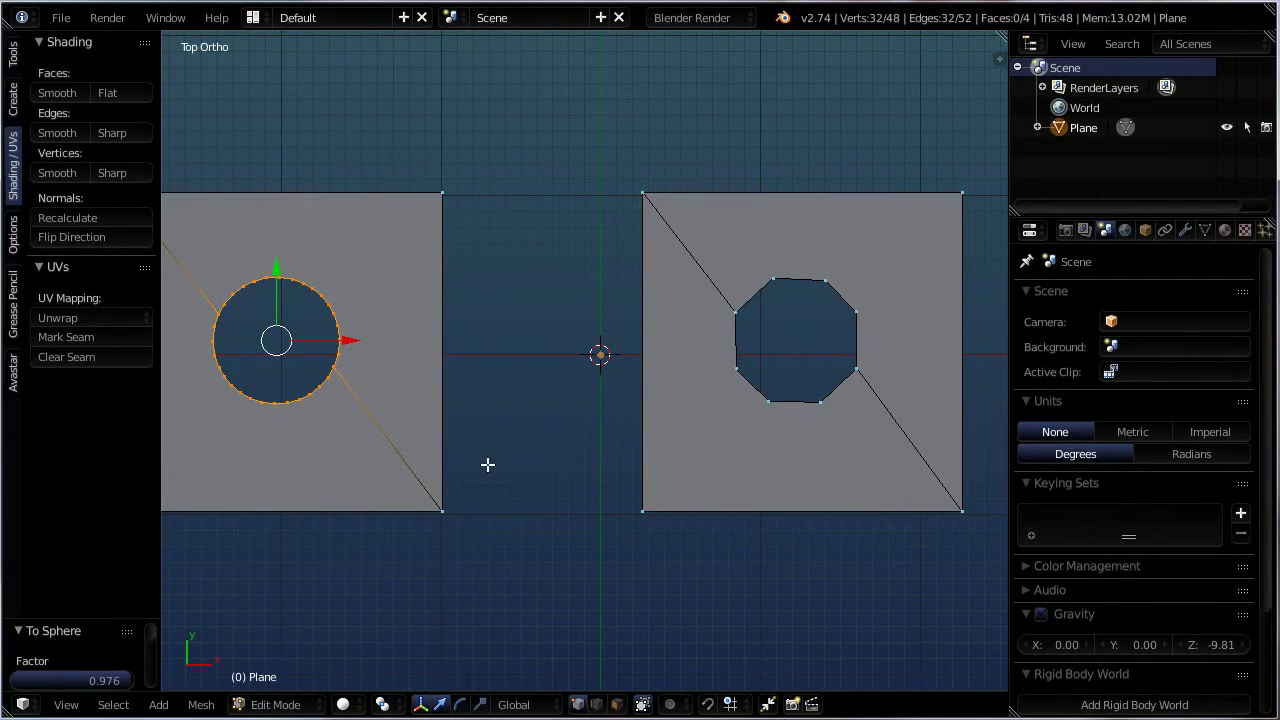
shift+middle_drag(489, 463, 539, 451)
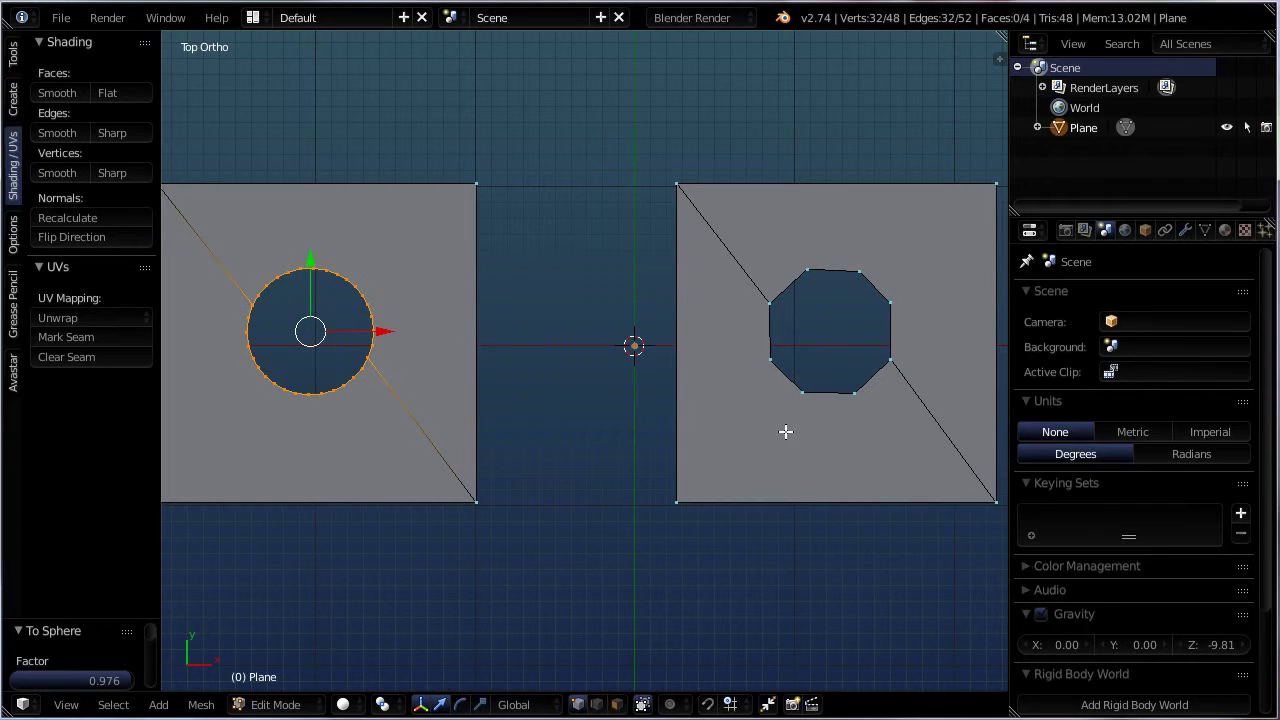
shift+middle_drag(757, 400, 734, 373)
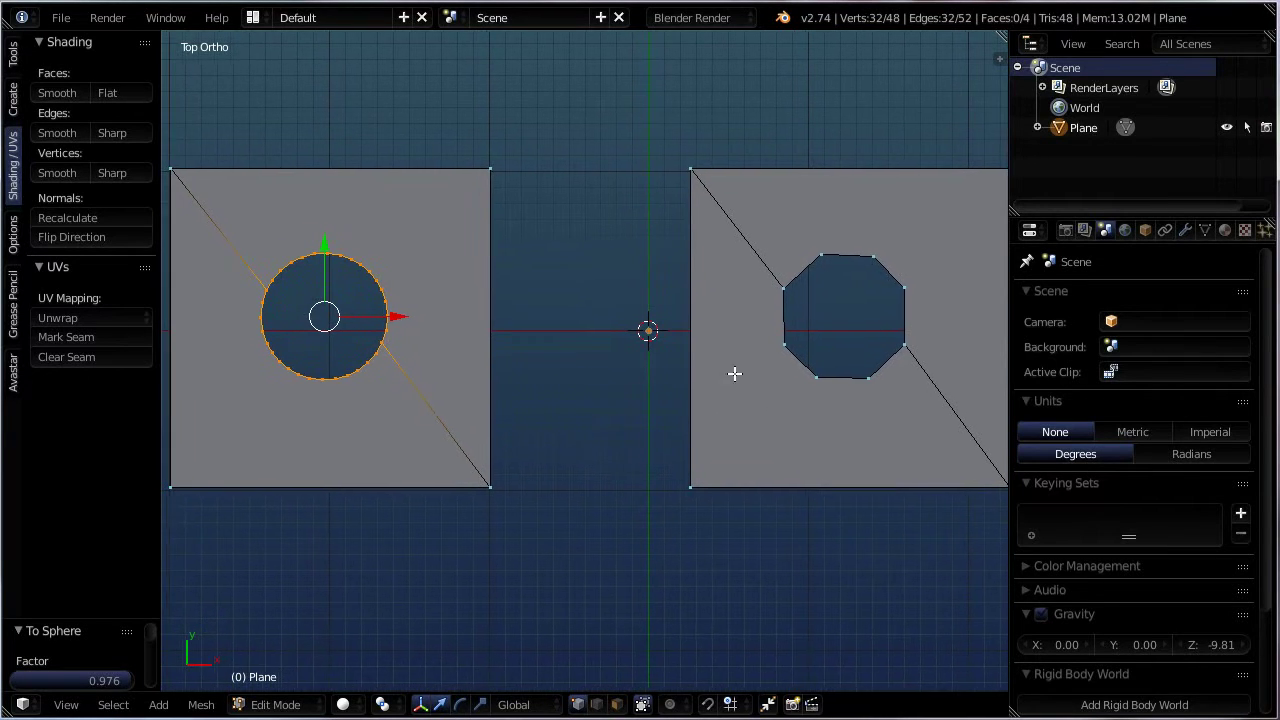
shift+middle_drag(466, 353, 431, 346)
scroll(431, 346, up, 3)
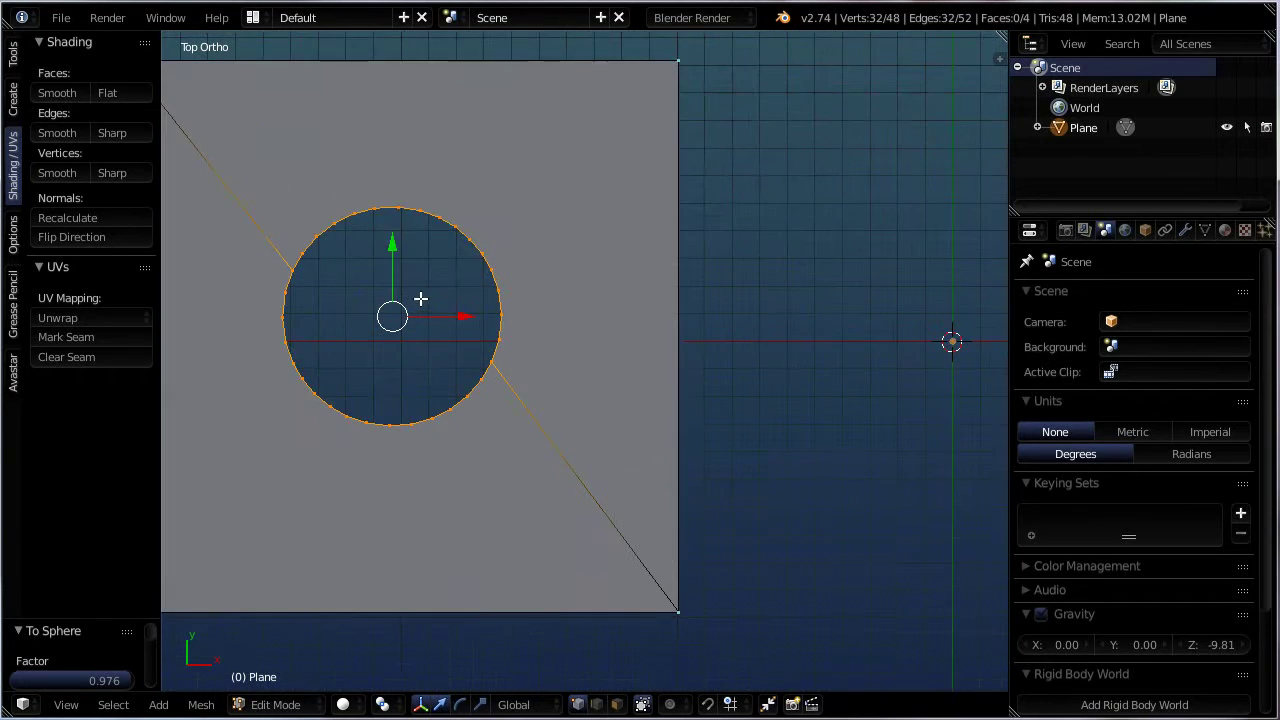
shift+middle_drag(509, 414, 600, 389)
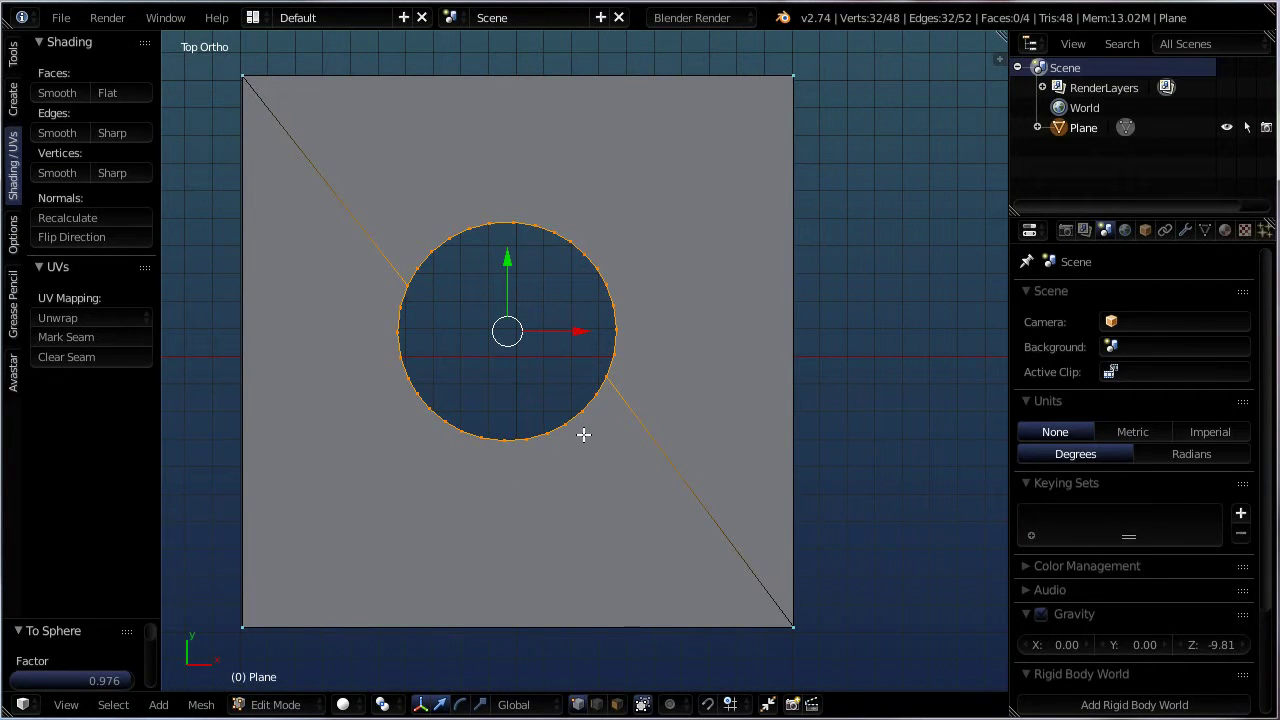
- Fill the circular loop on the left plane with a face, bringing the mesh to 5 faces
key(f)
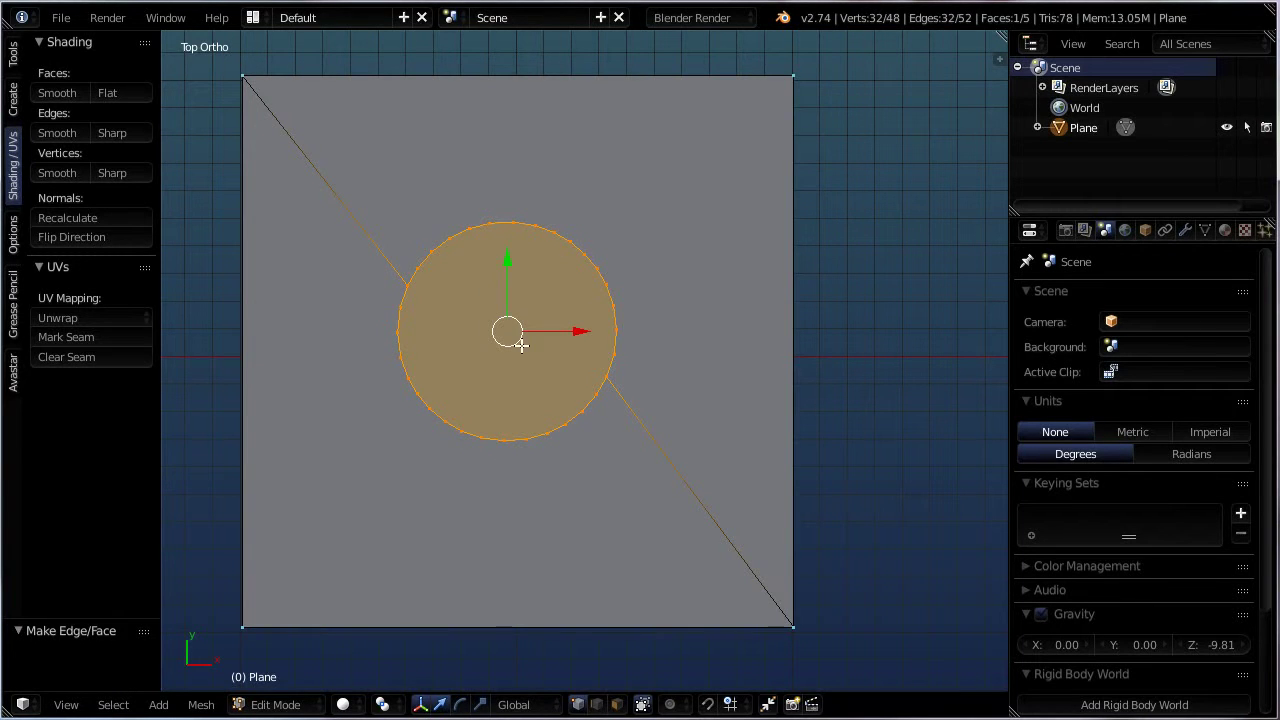
scroll(603, 503, down, 4)
scroll(630, 460, up, 2)
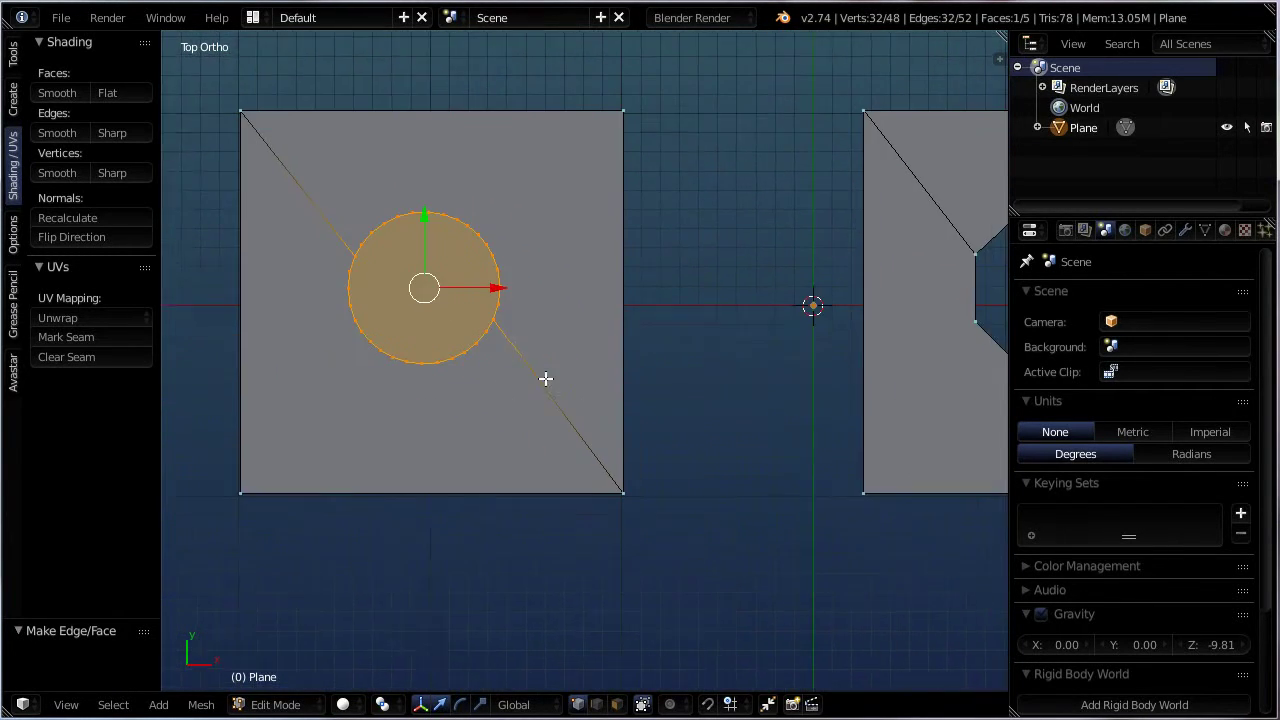
scroll(570, 385, down, 2)
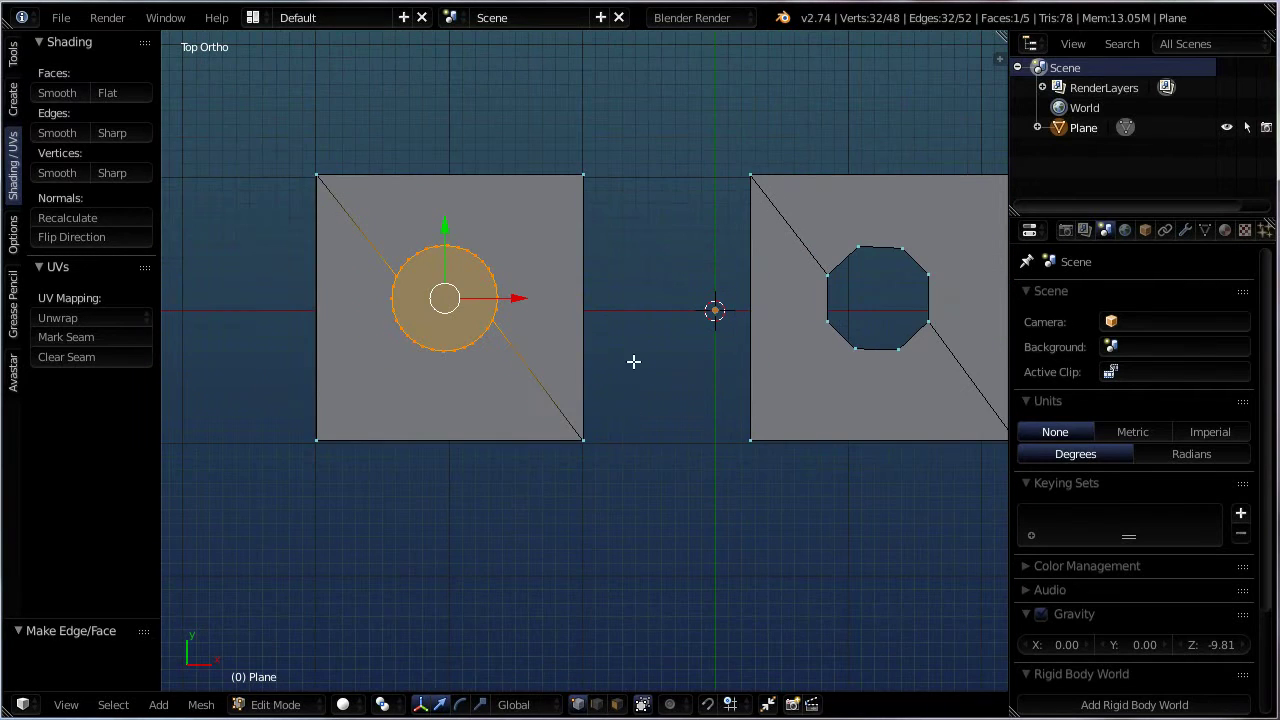
shift+scroll(654, 437, up, 4)
shift+scroll(600, 428, down, 2)
ctrl+scroll(591, 383, down, 2)
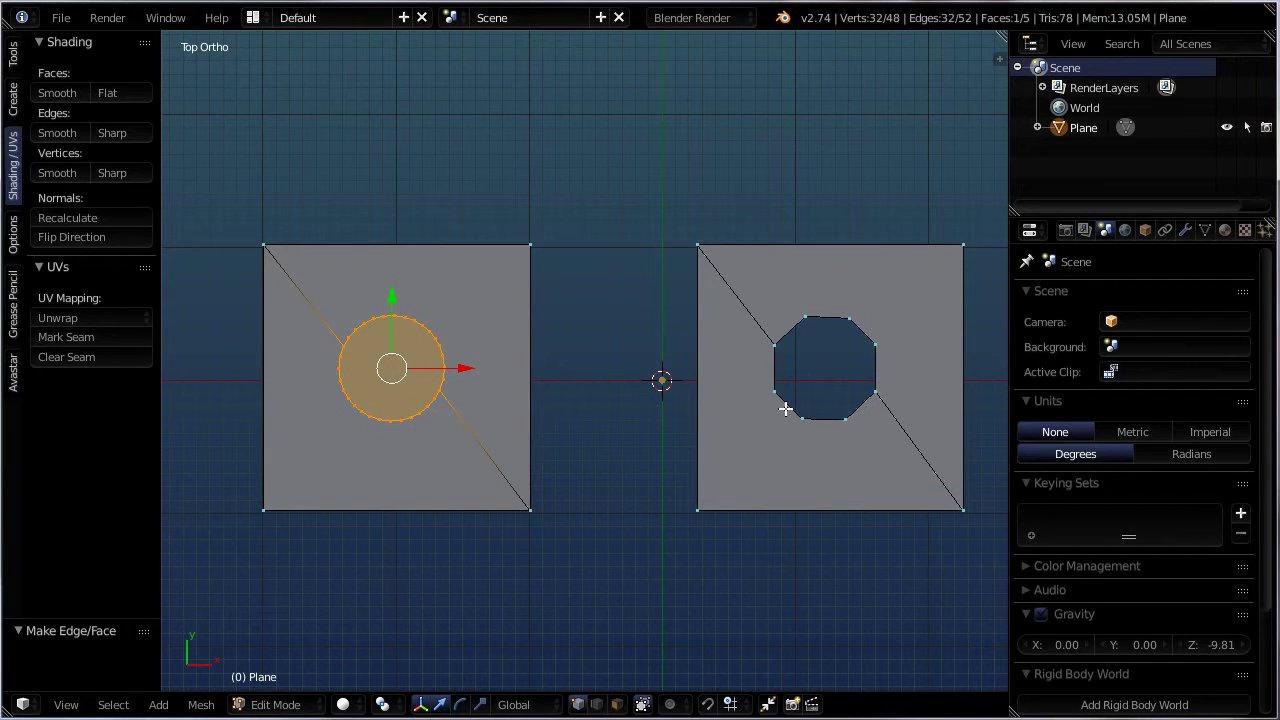
scroll(814, 423, down, 2)
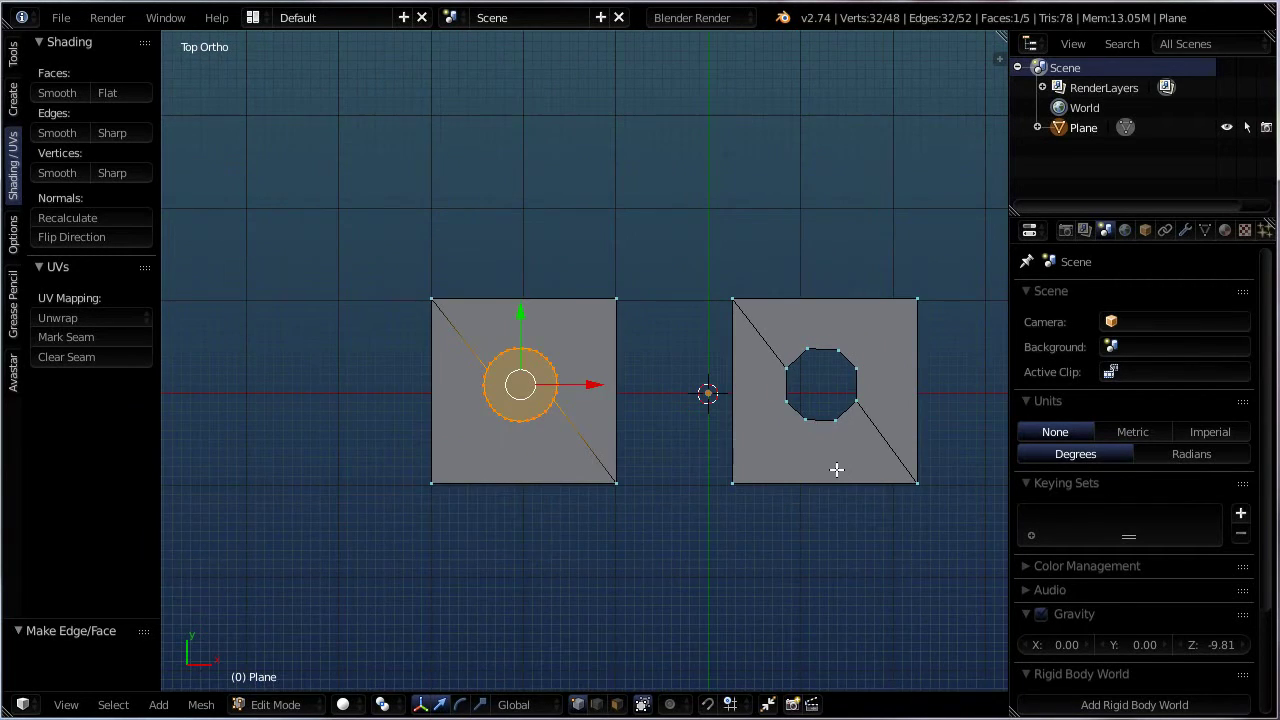
shift+scroll(834, 471, down, 2)
ctrl+scroll(690, 338, down, 2)
ctrl+scroll(670, 336, down, 3)
shift+scroll(660, 335, down, 2)
shift+scroll(651, 350, up, 1)
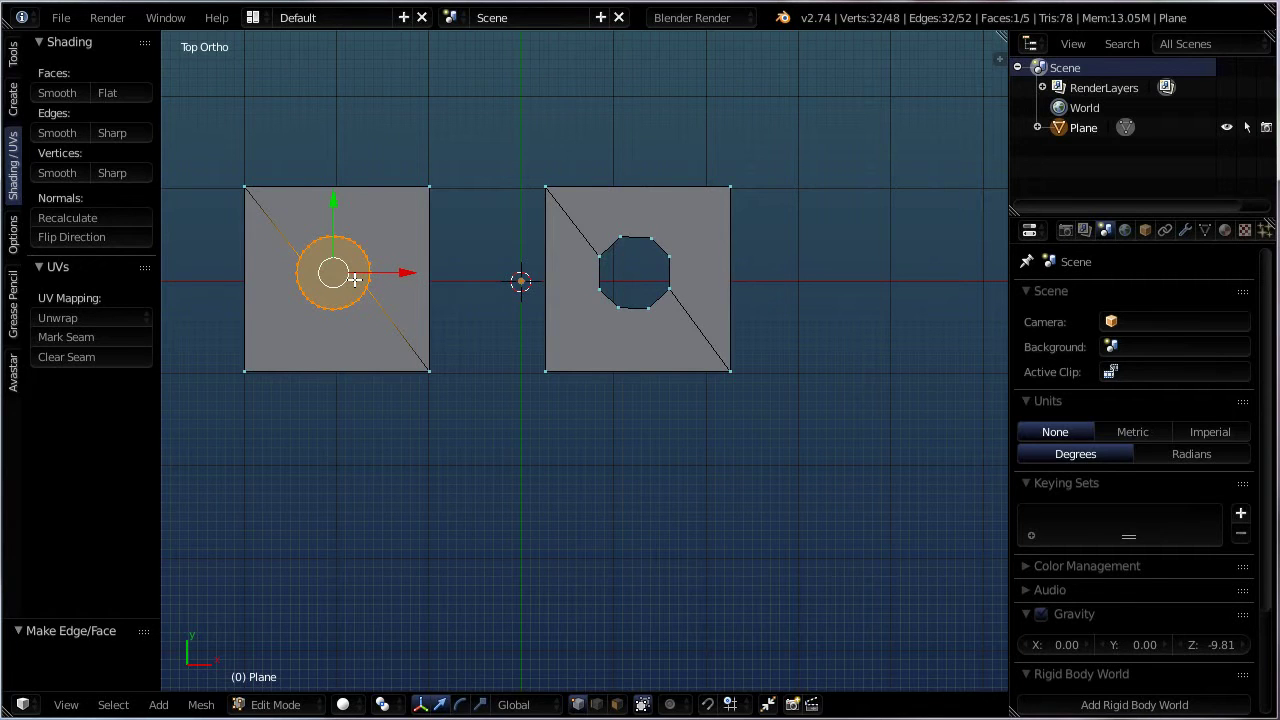
- Duplicate the circle face and place the copy below the plane
key(shift+d)
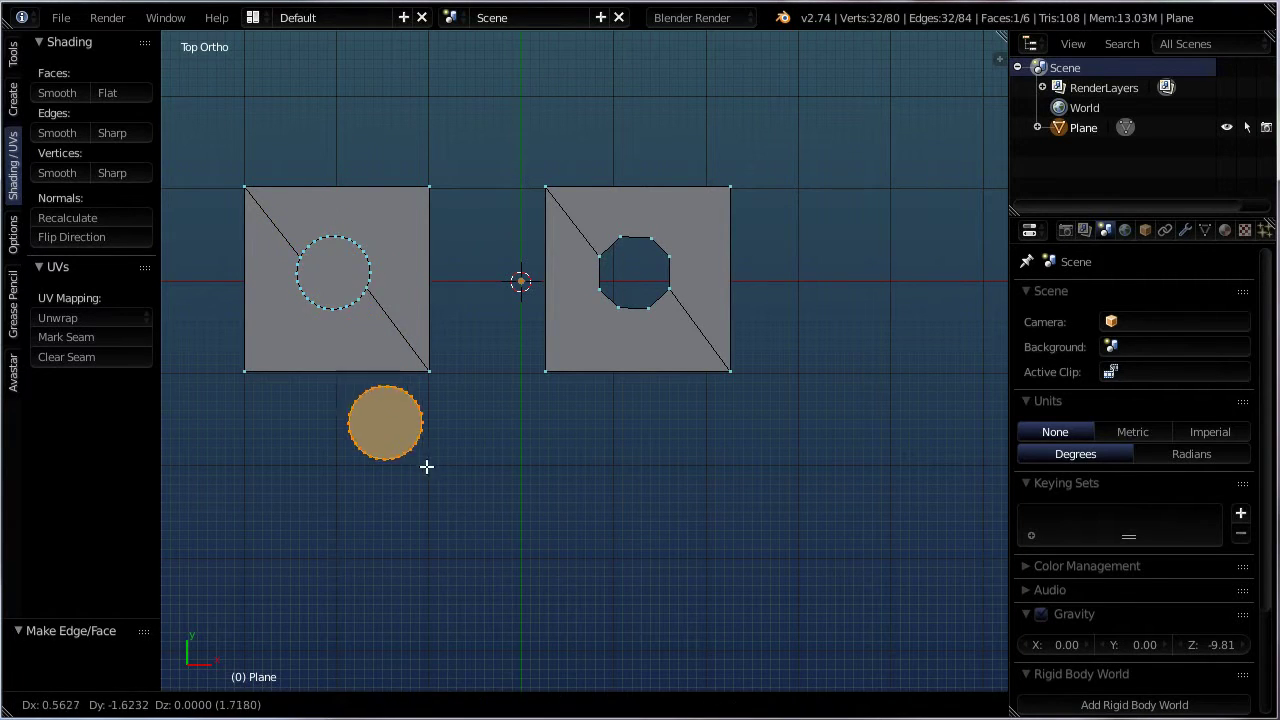
click(565, 495)
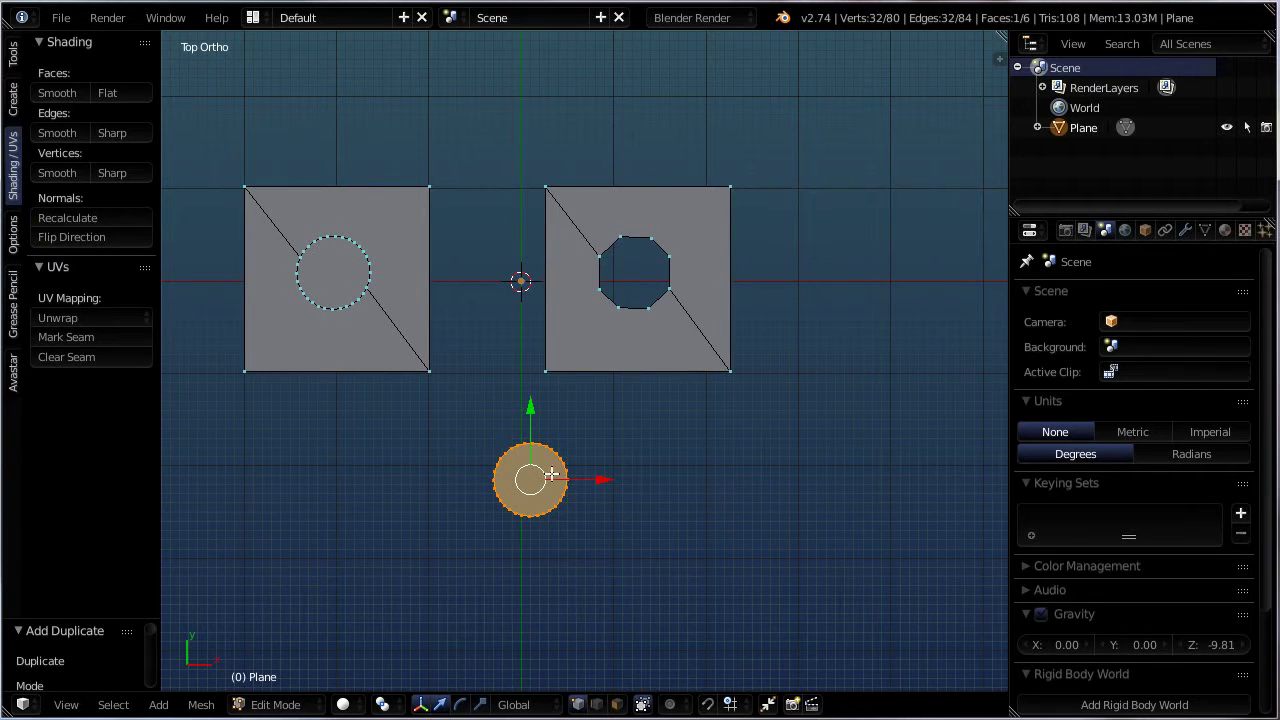
scroll(531, 478, up, 3)
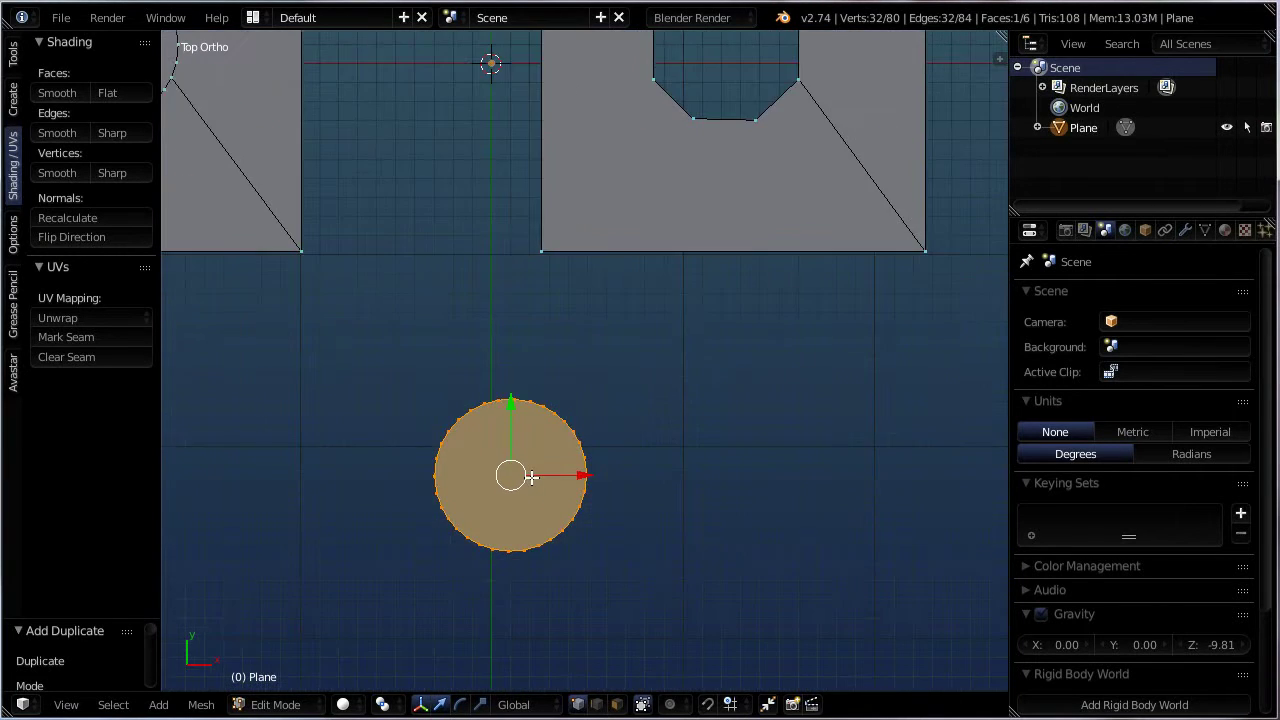
scroll(531, 478, down, 1)
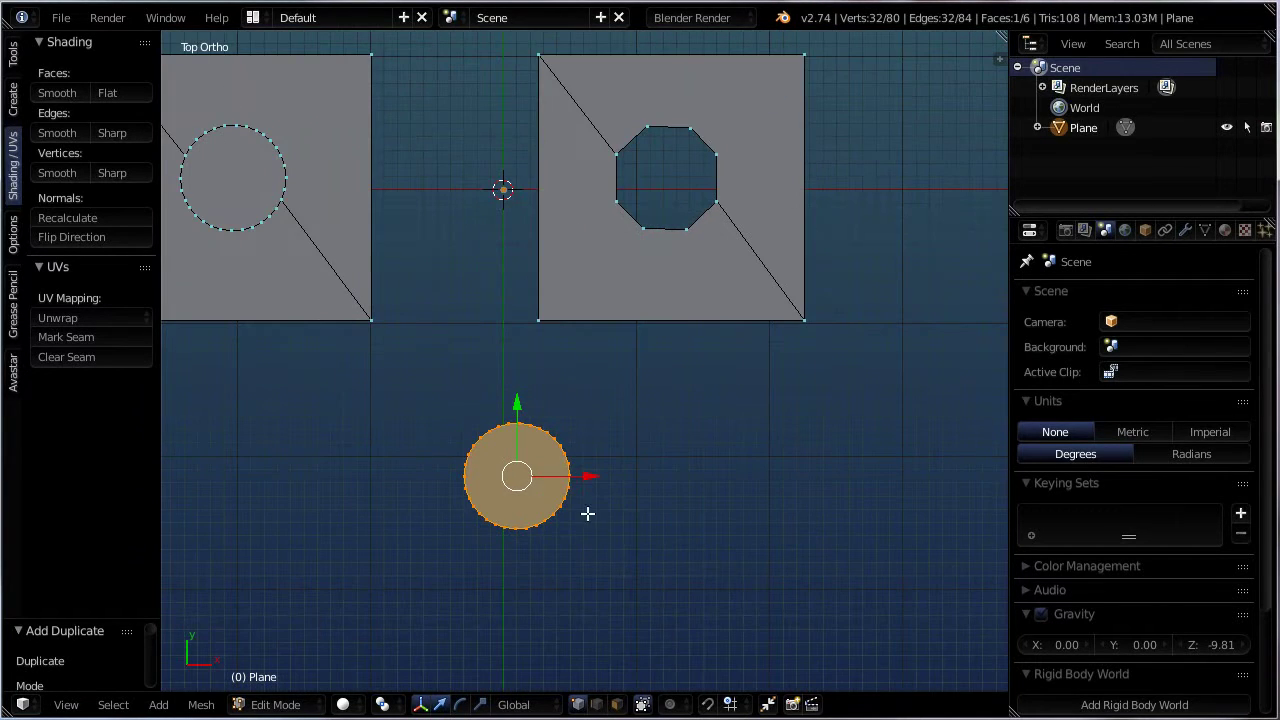
- Duplicate a rim vertex of the copied disc and move it right along X
right_click(567, 463)
shift+middle_drag(670, 522, 540, 451)
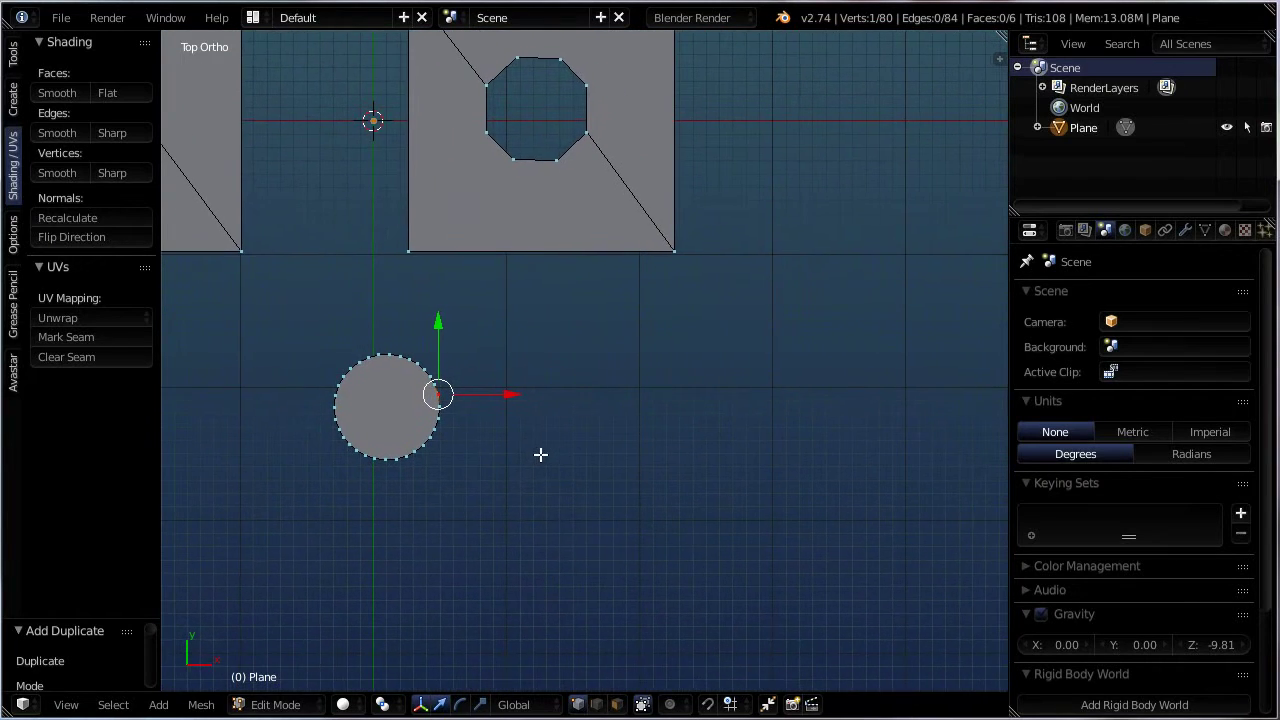
key(shift+d)
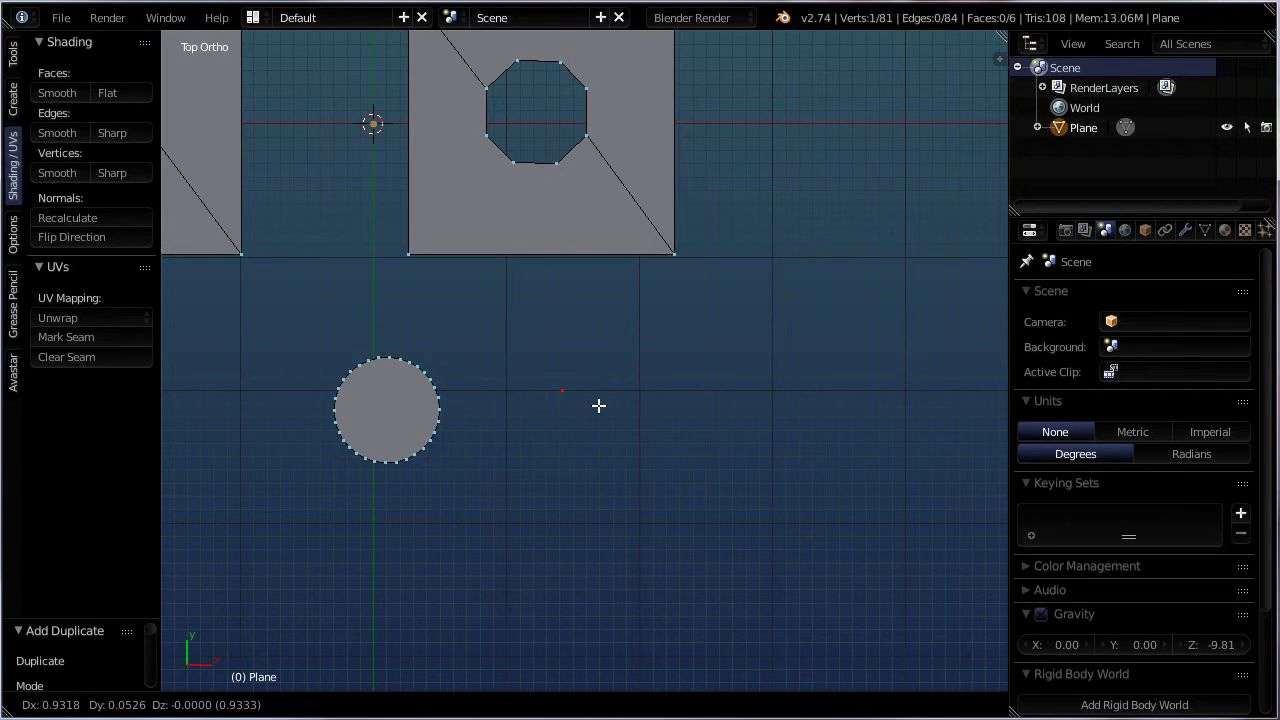
key(x)
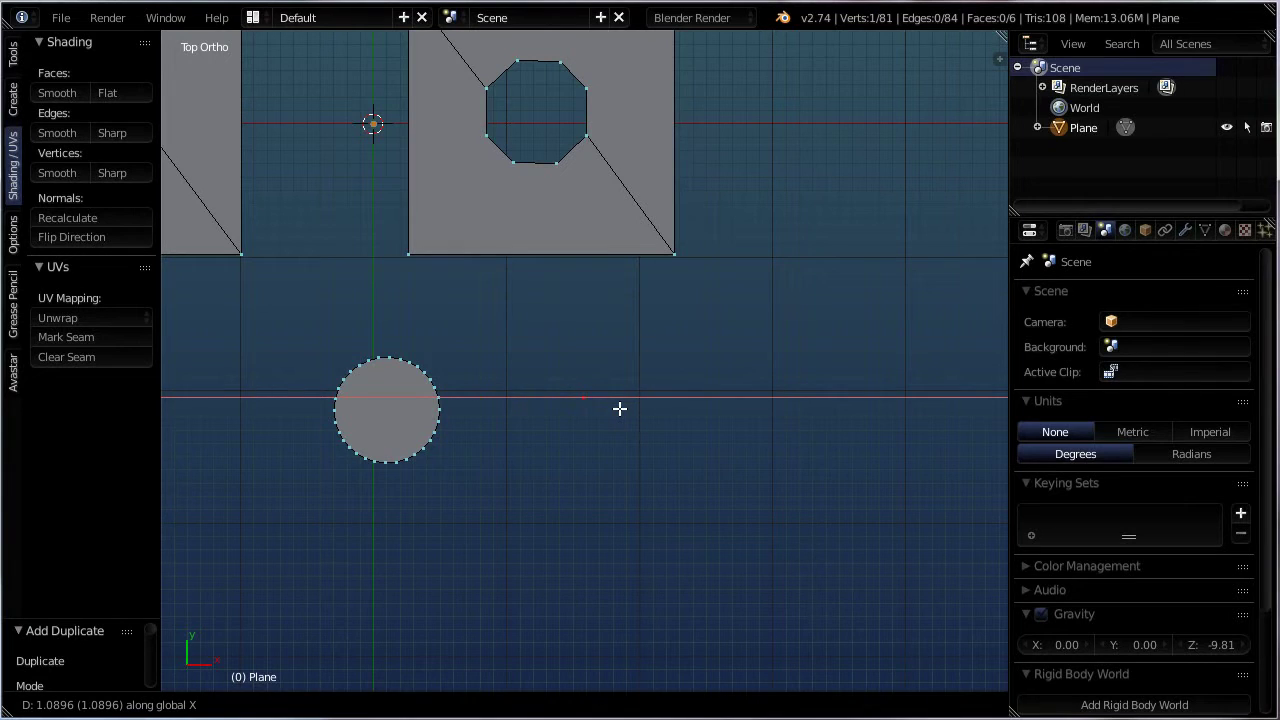
key(y)
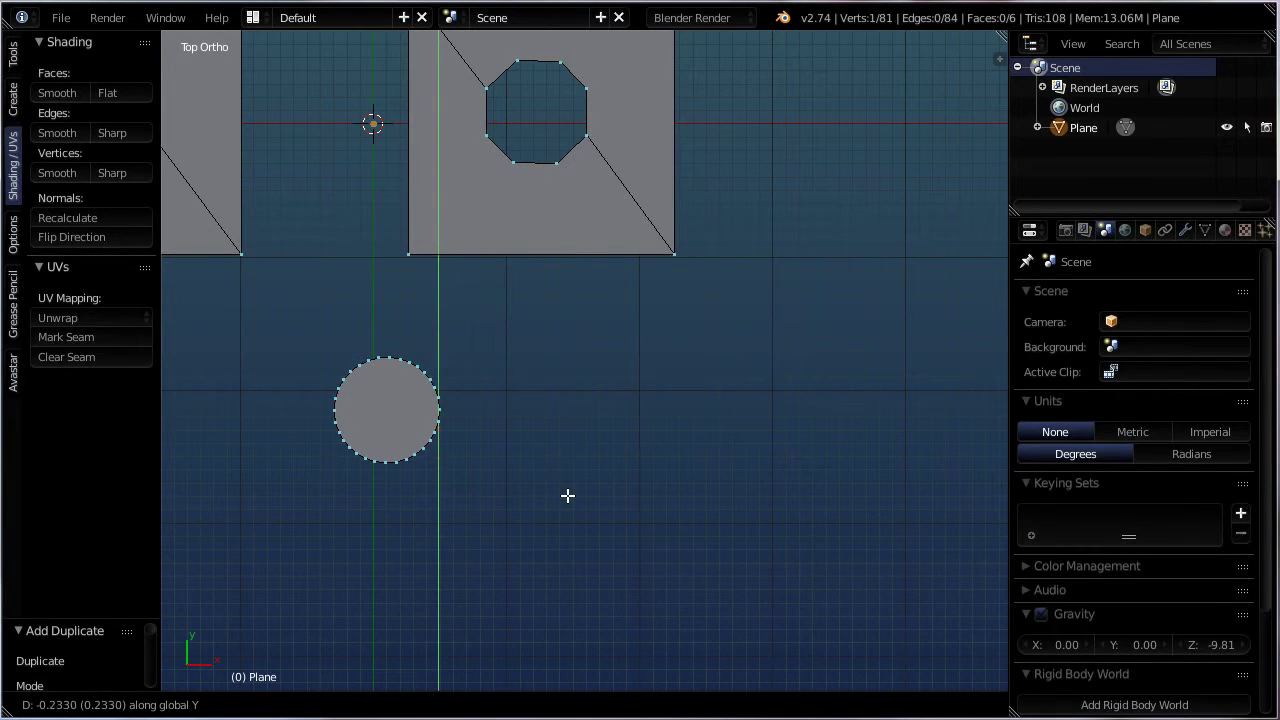
key(x)
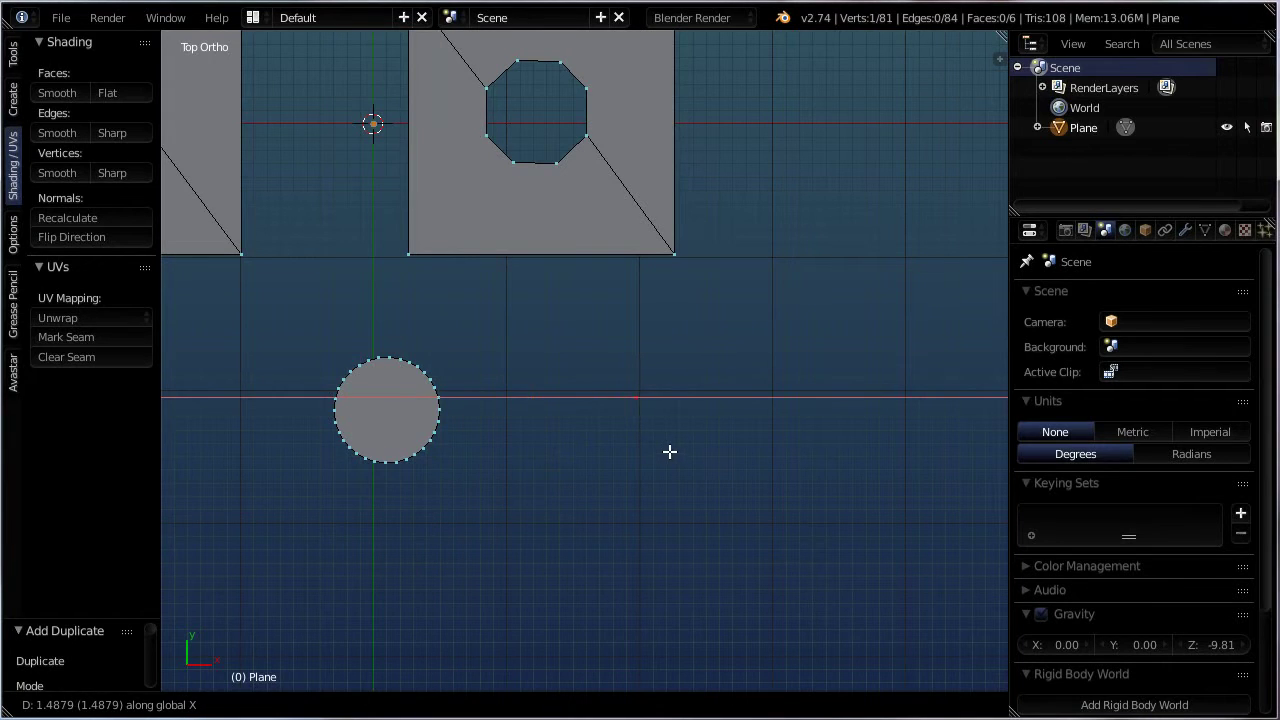
click(631, 449)
scroll(585, 383, up, 2)
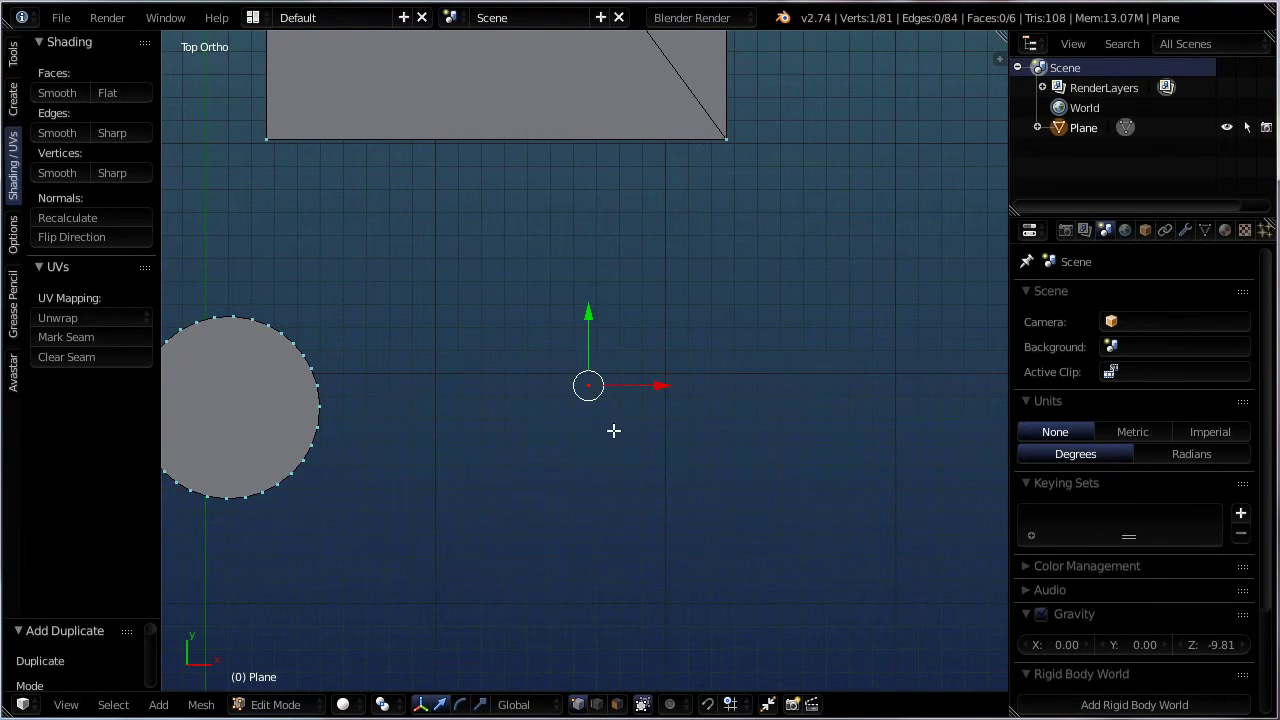
scroll(614, 431, down, 1)
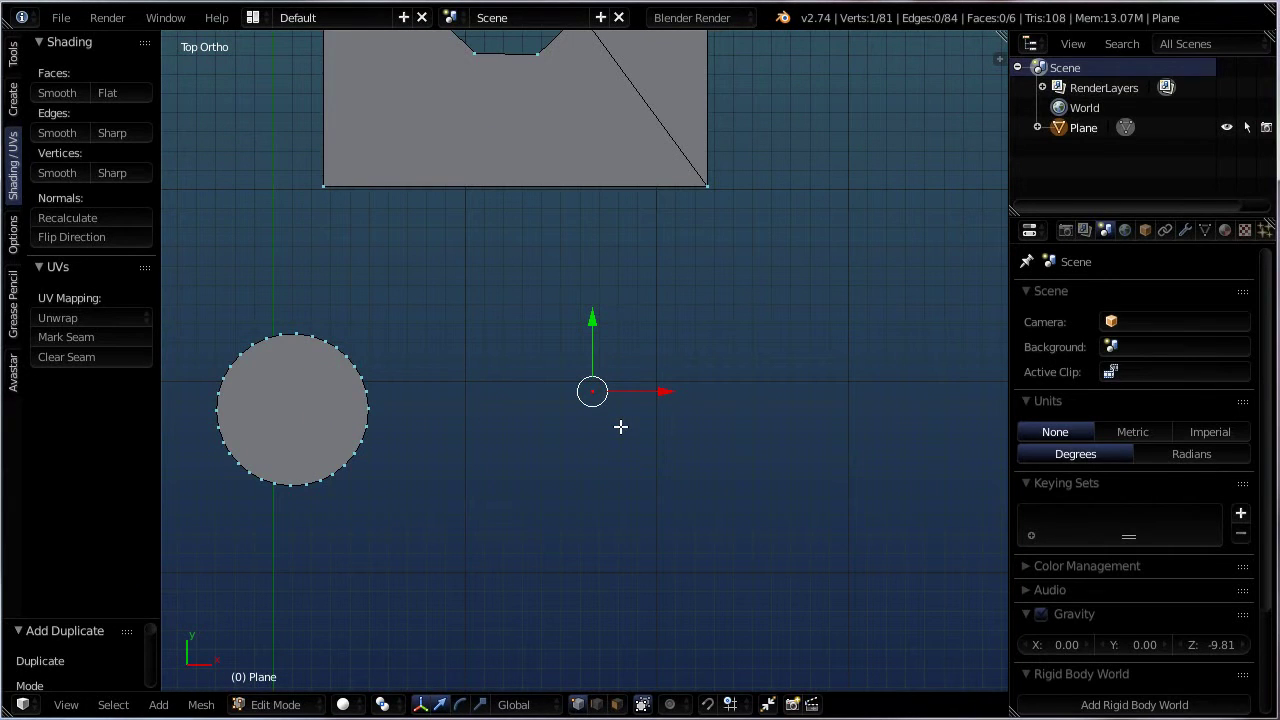
- Extrude vertex after vertex from the lone vertex to trace an octagonal outline
key(e)
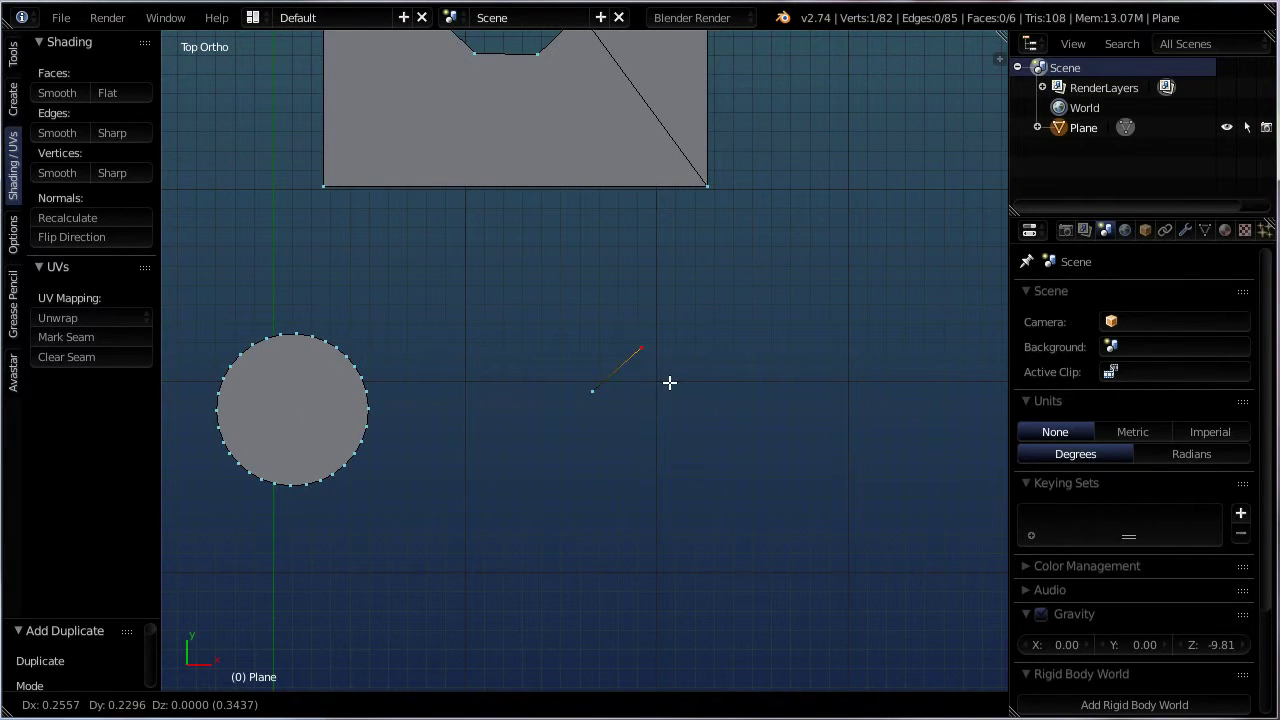
click(669, 382)
key(e)
click(750, 381)
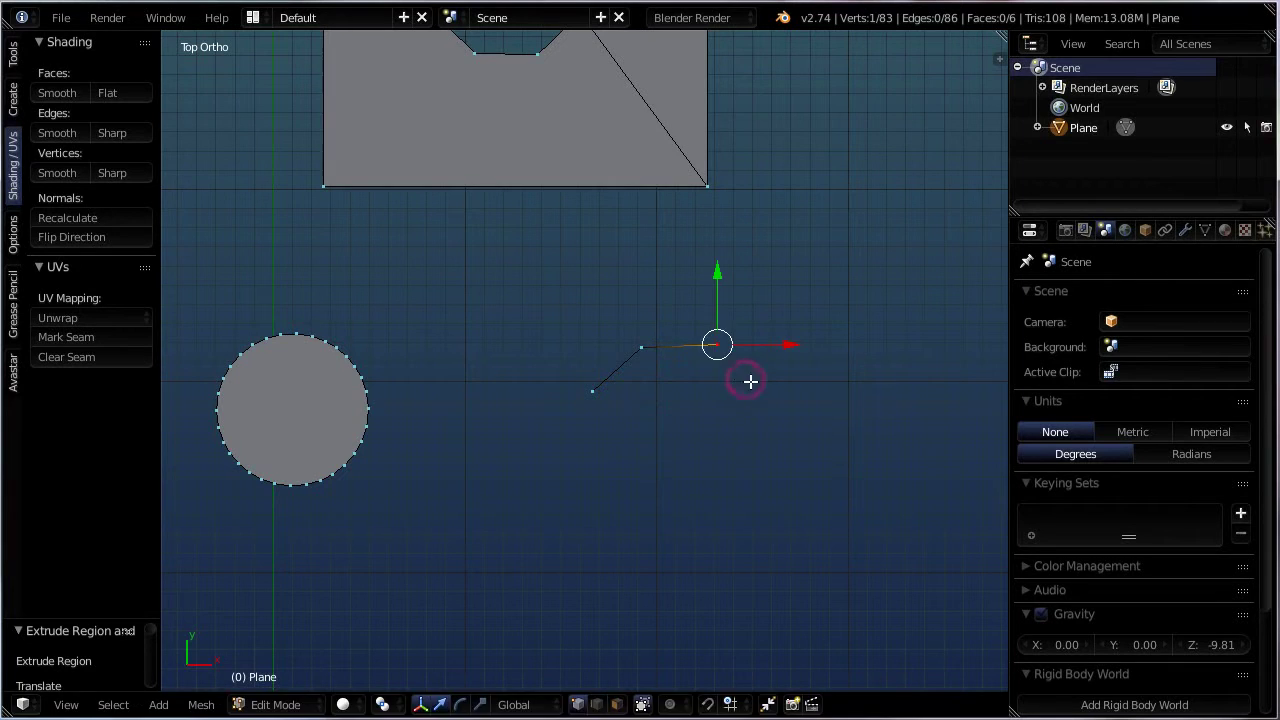
key(e)
click(803, 438)
key(e)
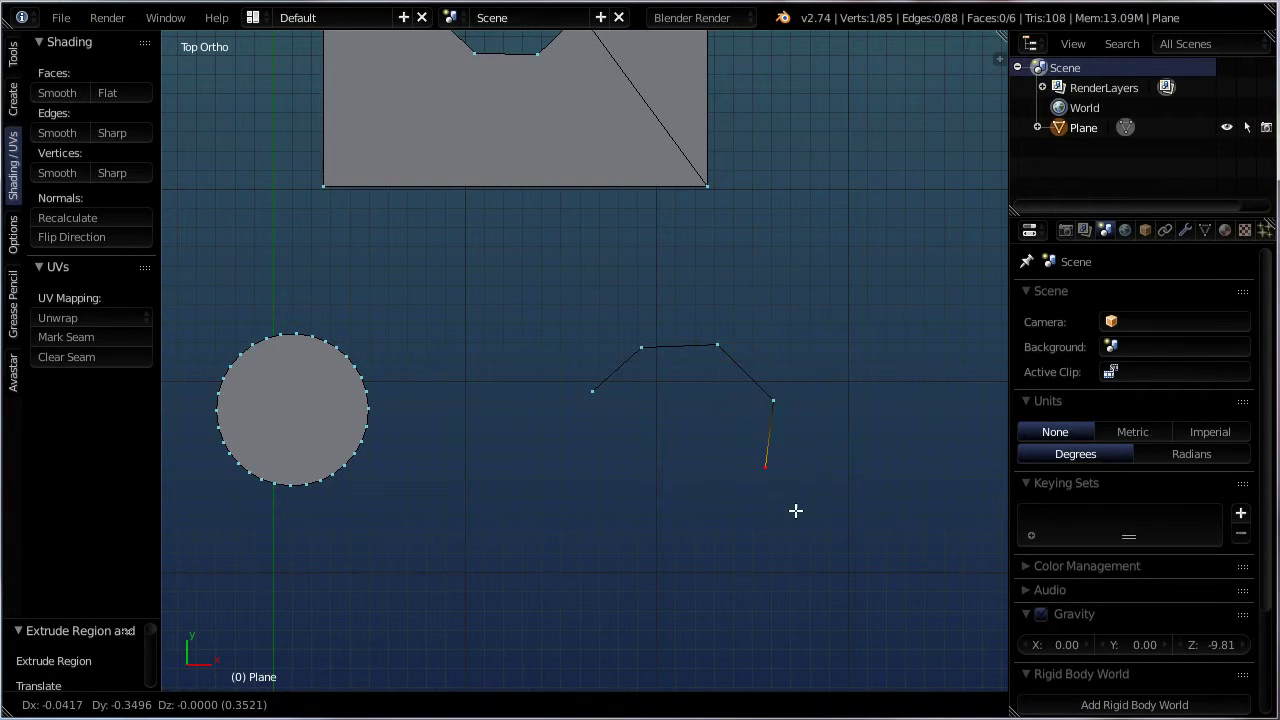
click(801, 516)
key(e)
click(754, 566)
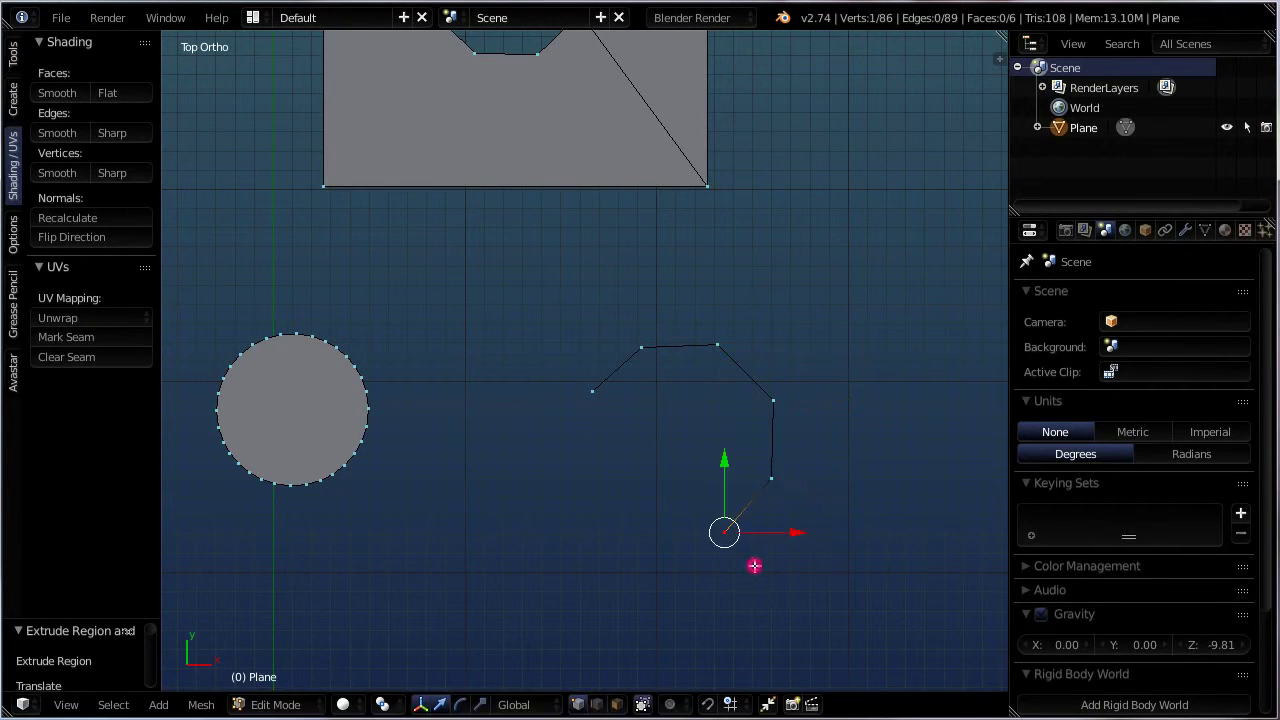
key(e)
click(667, 562)
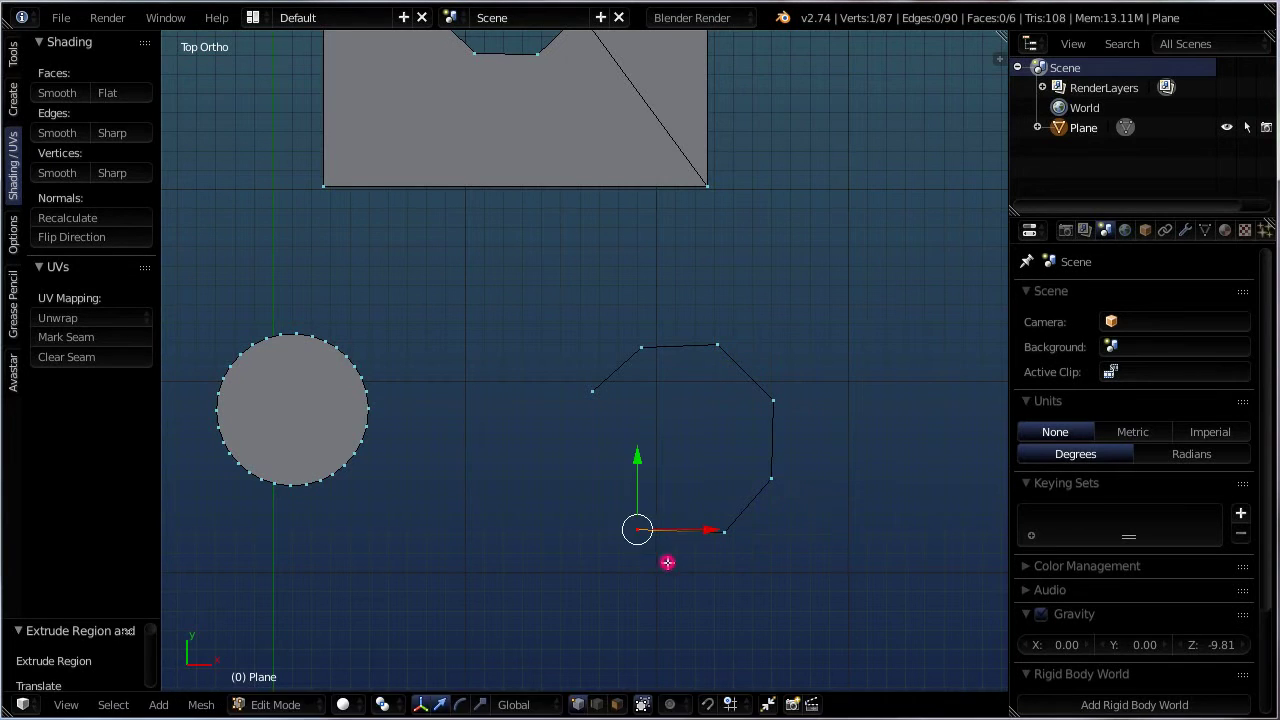
key(e)
click(603, 517)
key(e)
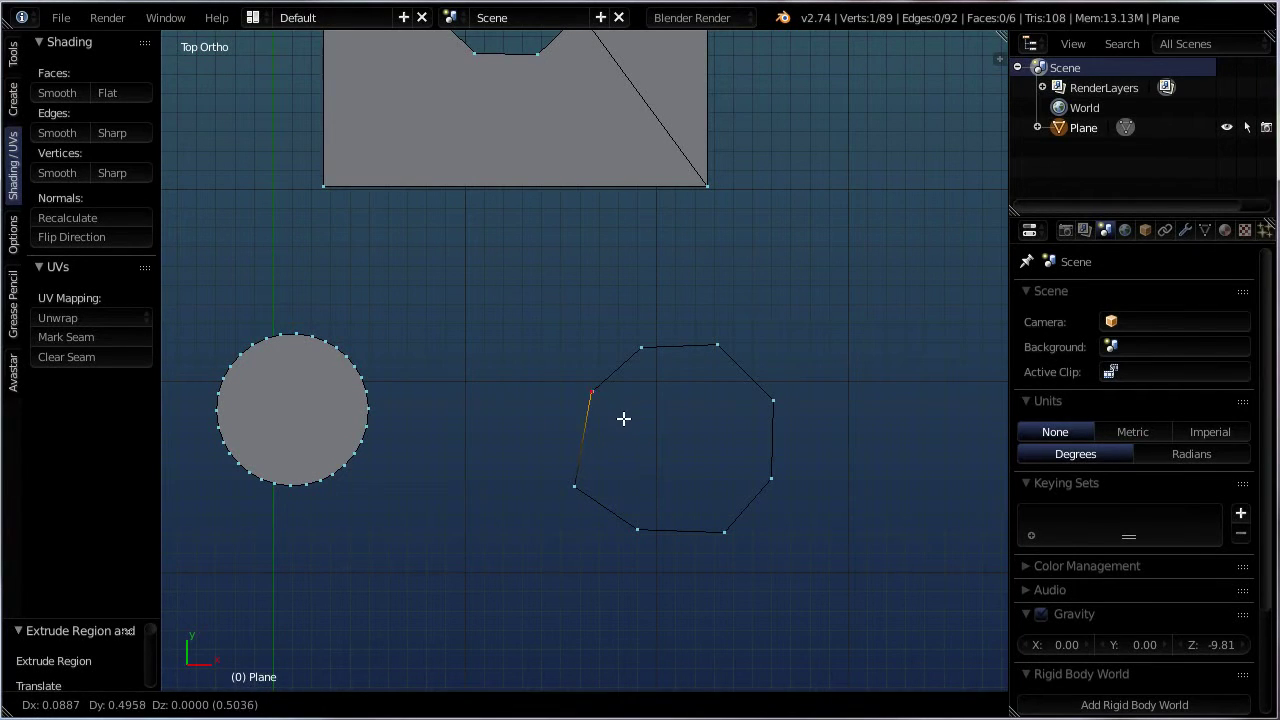
click(610, 481)
- Join the outline's first and last vertices with an edge to close it
scroll(604, 485, up, 2)
shift+right_click(581, 367)
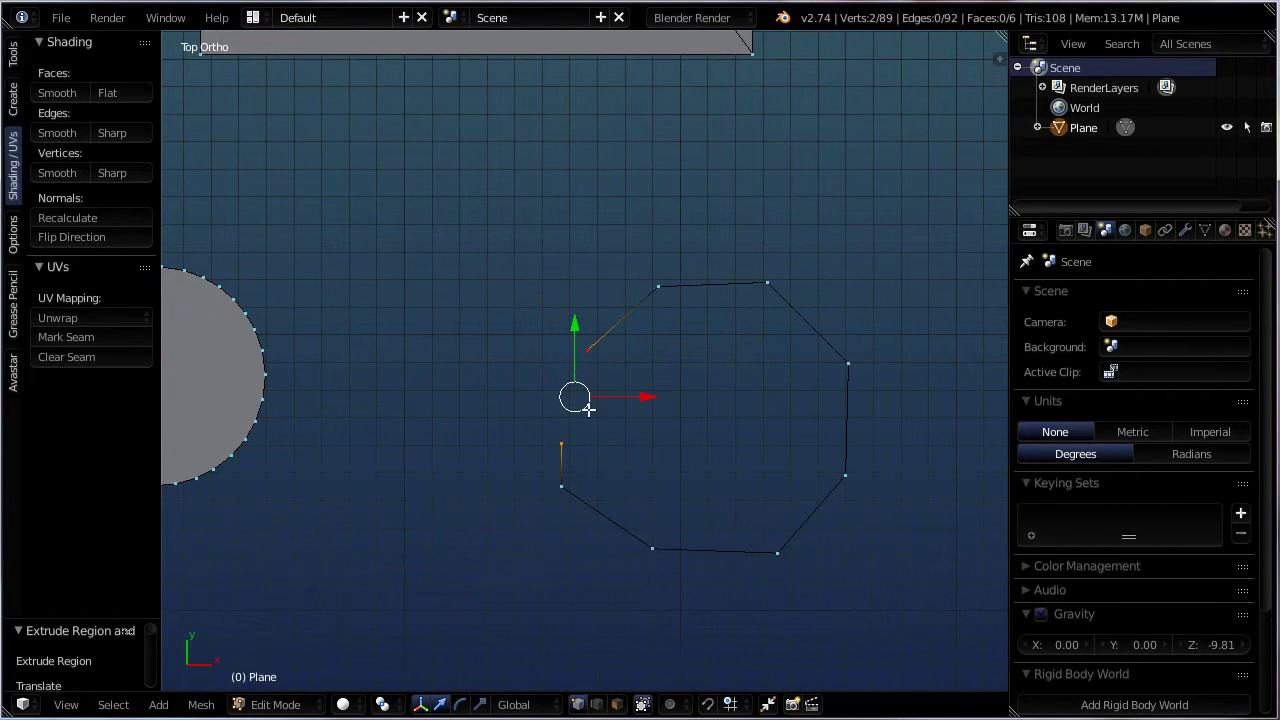
key(f)
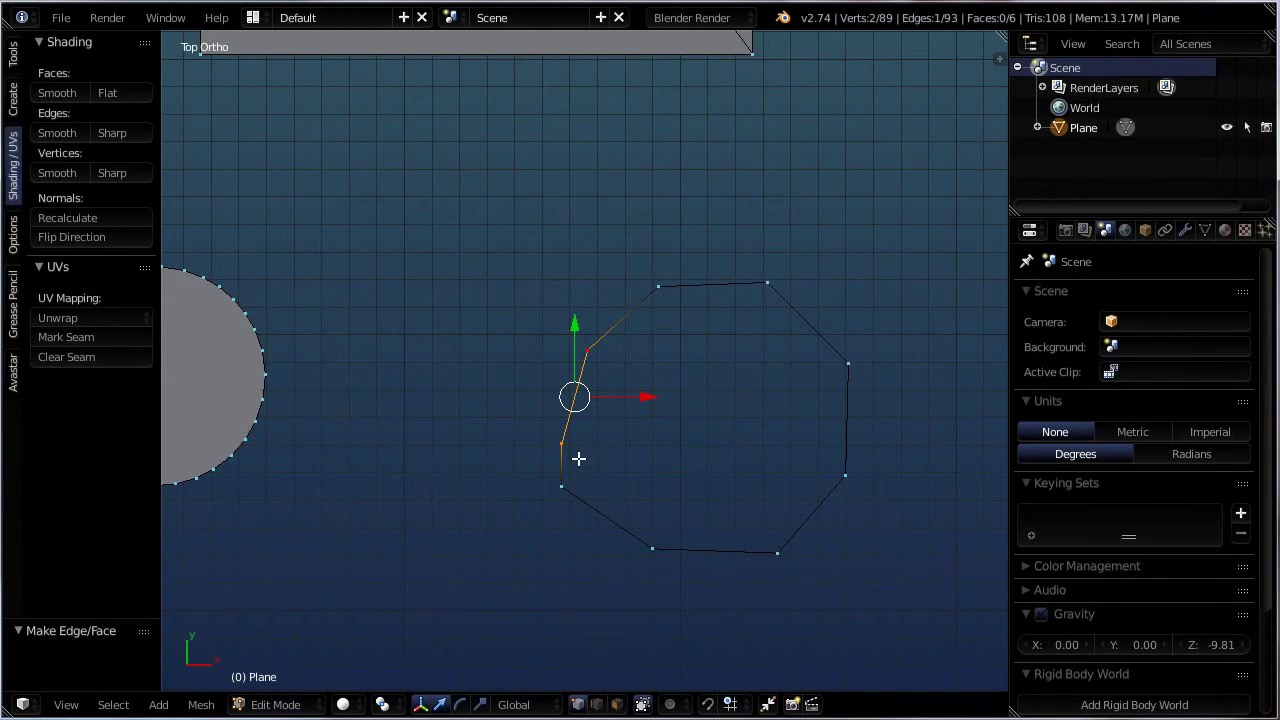
- Box-select the octagon outline, fill it with a face, and return to Object Mode
key(b)
drag(458, 190, 898, 614)
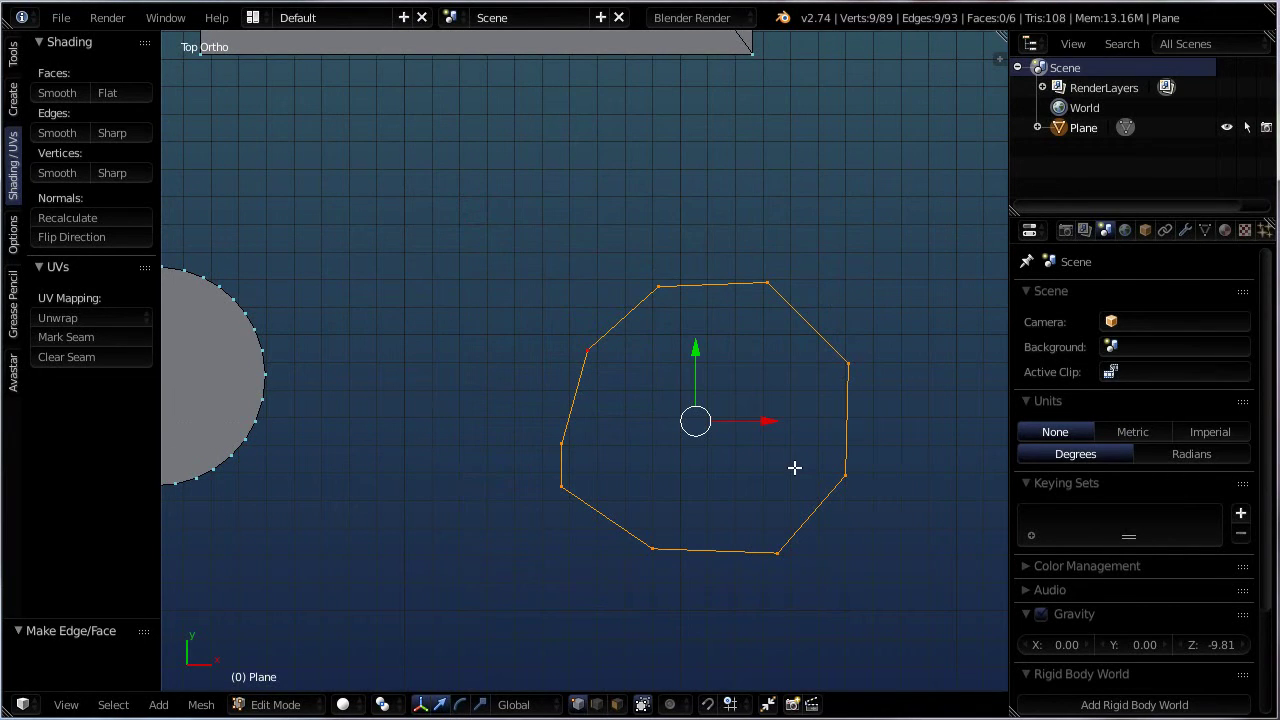
key(f)
scroll(734, 492, down, 5)
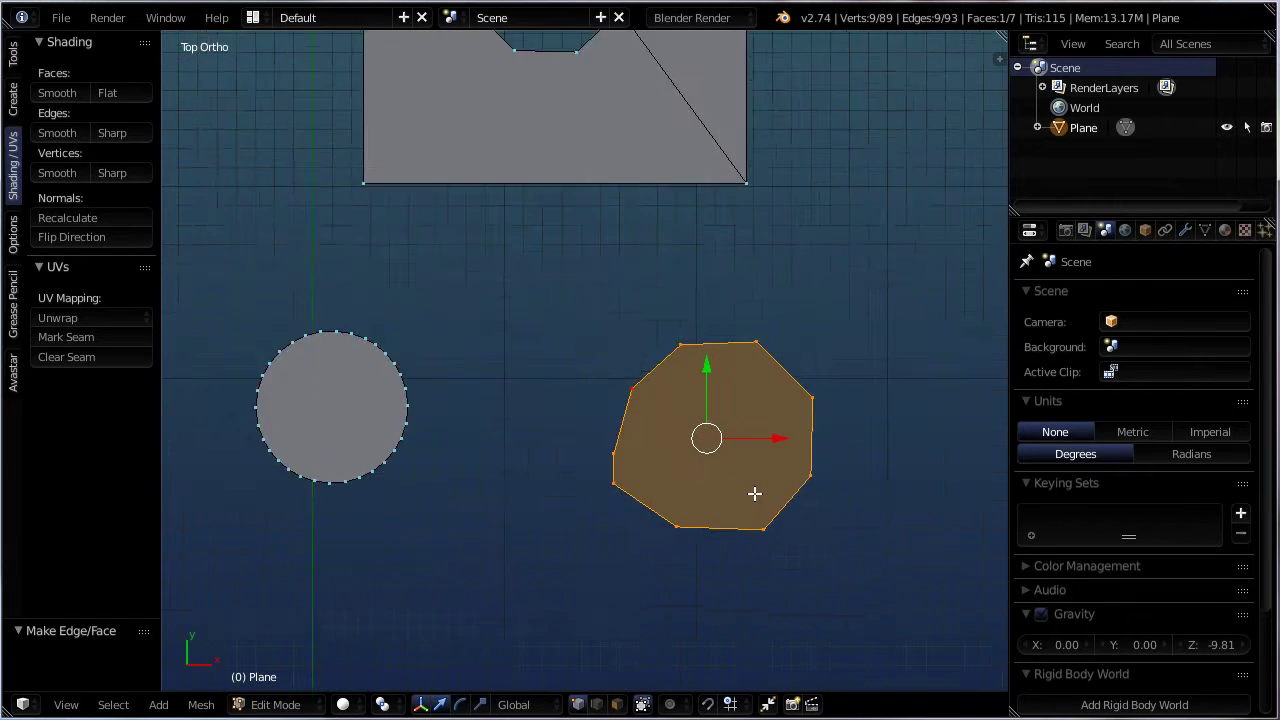
shift+middle_drag(803, 574, 713, 606)
shift+middle_drag(669, 391, 506, 431)
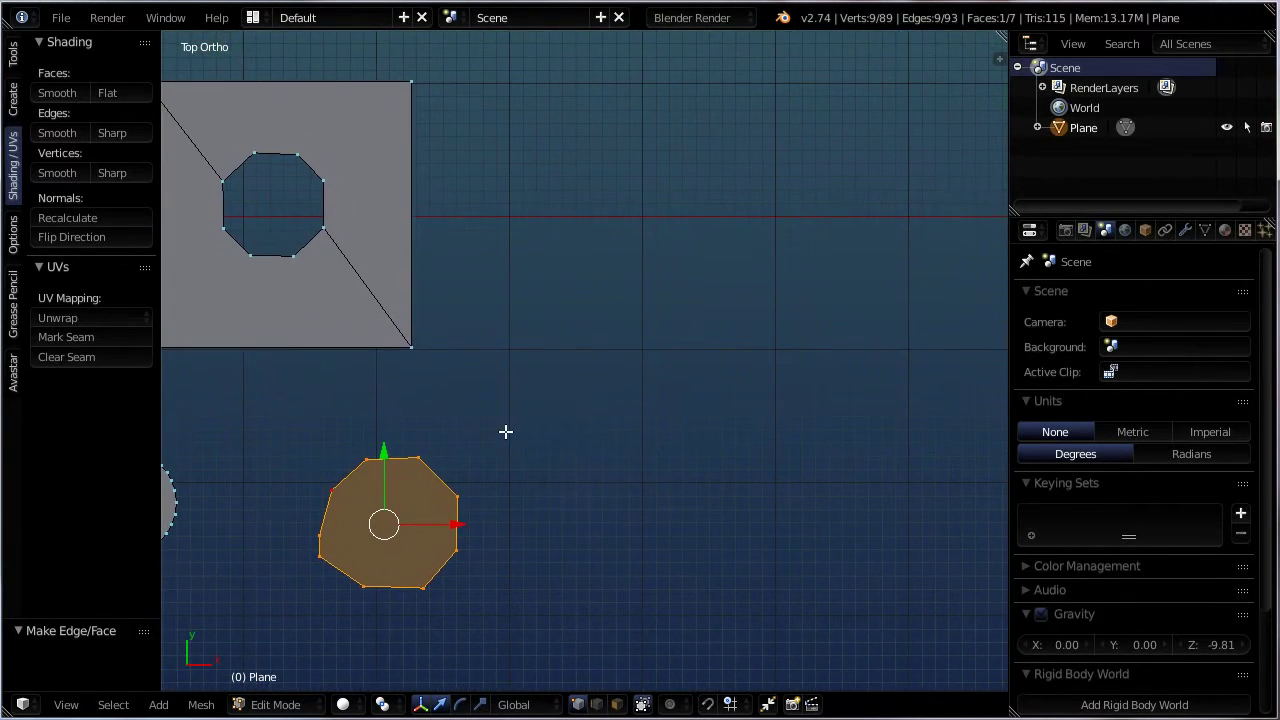
key(Tab)
middle_drag(617, 400, 576, 415)
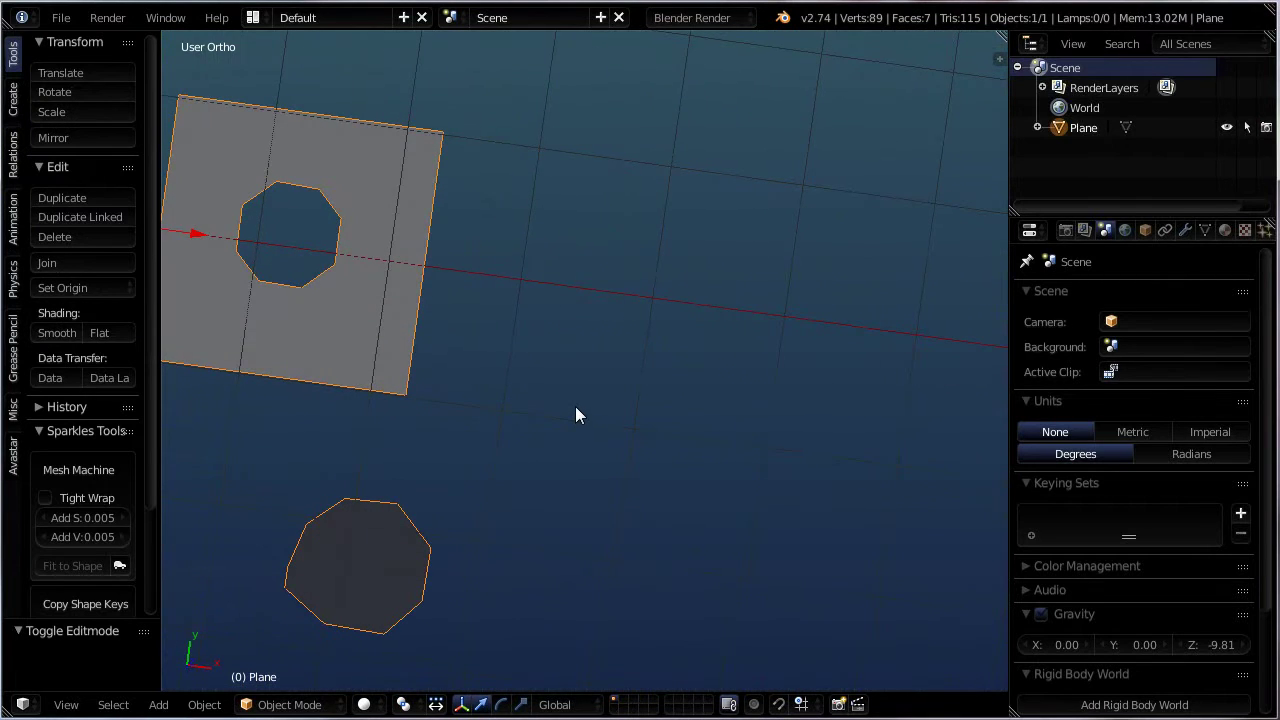
- In front view, set the 3D cursor where the cube goes and bring up the Add > Mesh menu
key(KP_1)
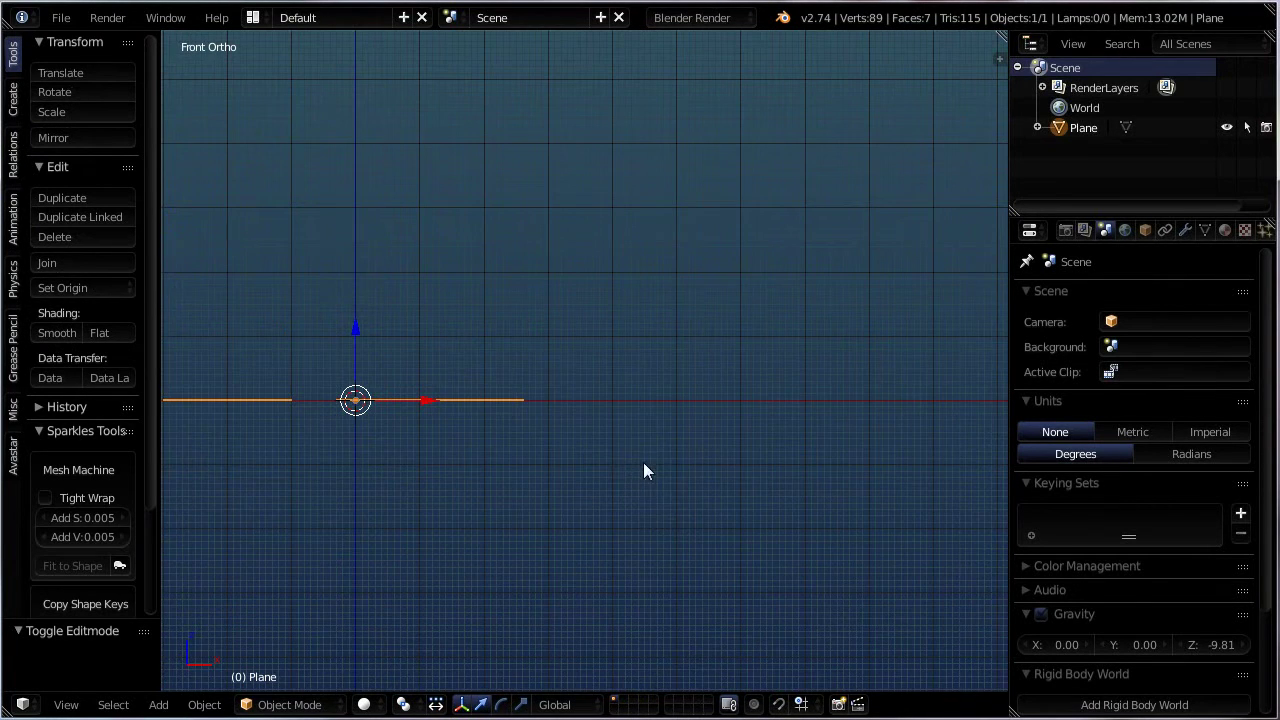
shift+middle_drag(561, 505, 551, 517)
click(628, 458)
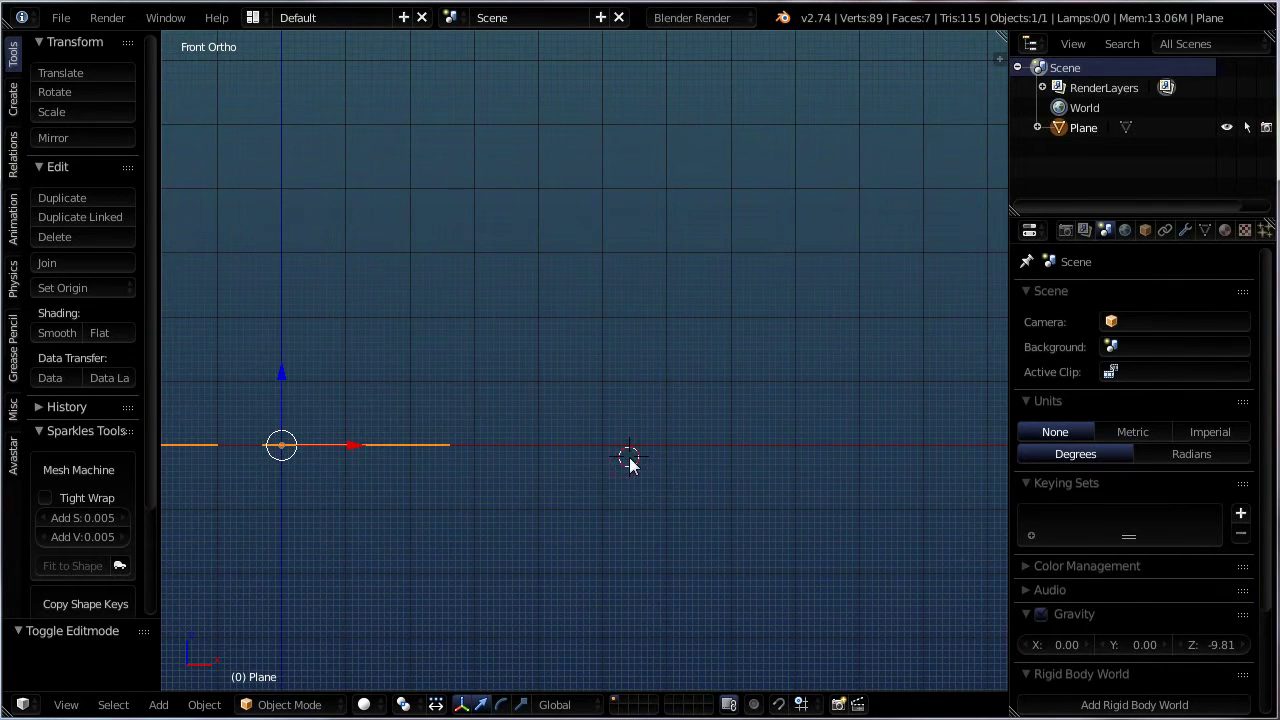
key(shift+a)
mouse_move(583, 388)
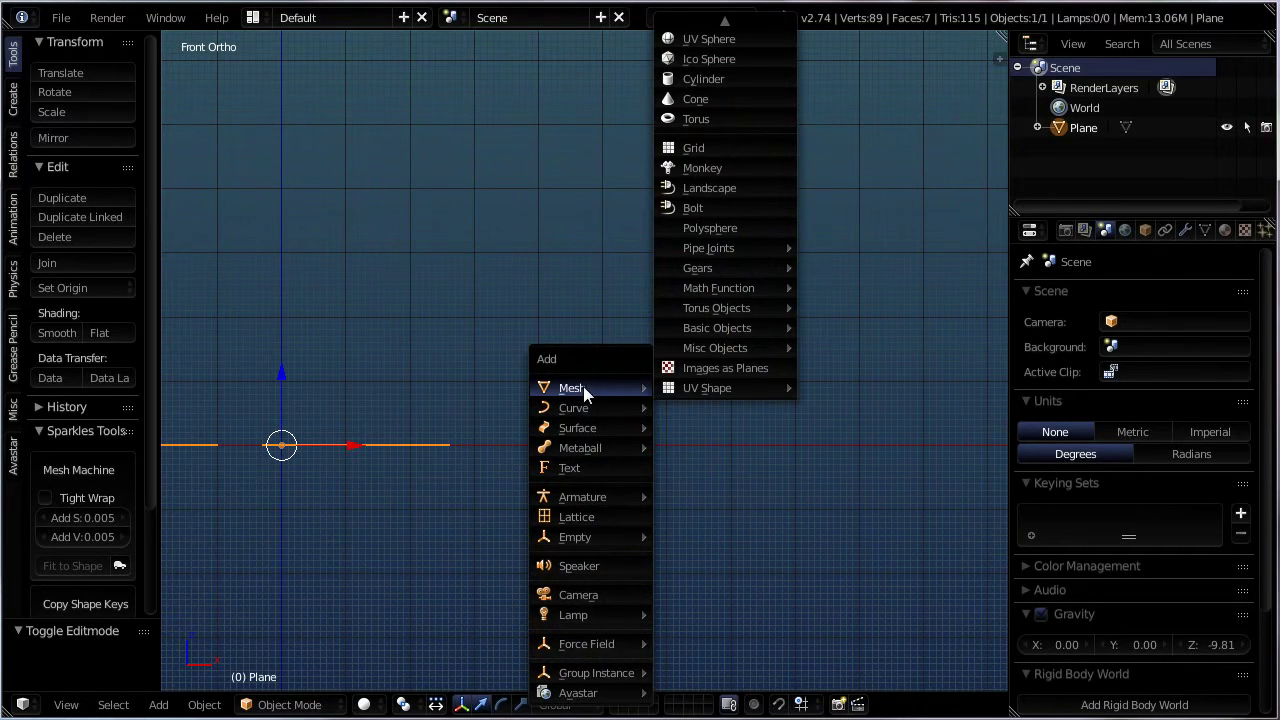
scroll(709, 54, up, 2)
- Add a cube at the cursor and duplicate it 3 units along X
click(694, 36)
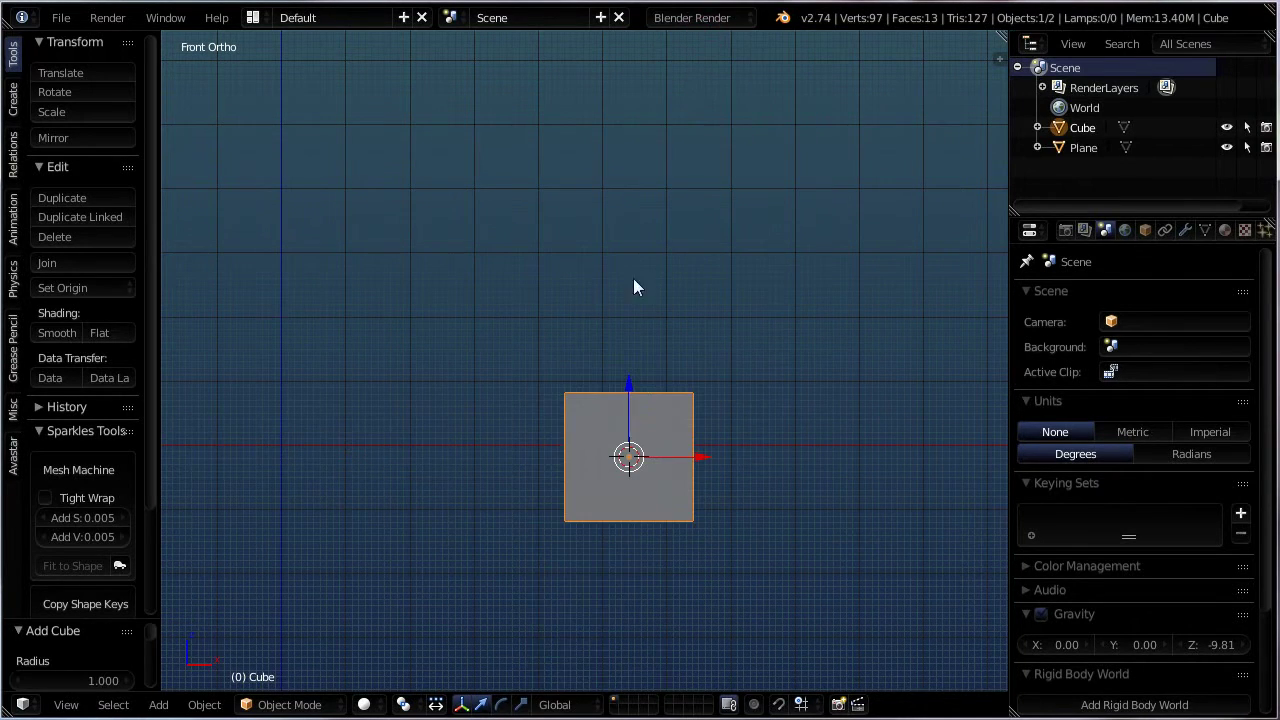
mouse_move(654, 500)
shift+middle_down()
mouse_move(631, 491)
mouse_move(644, 494)
shift+middle_up()
key(shift+d)
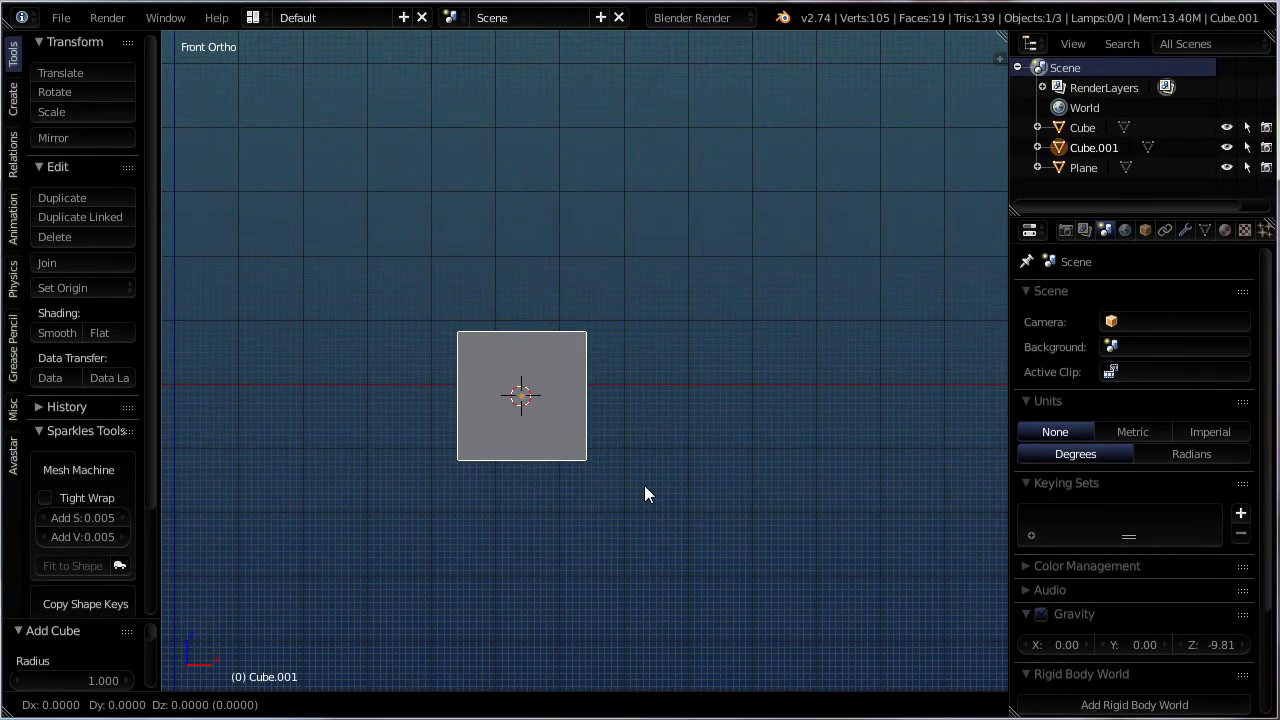
key(x)
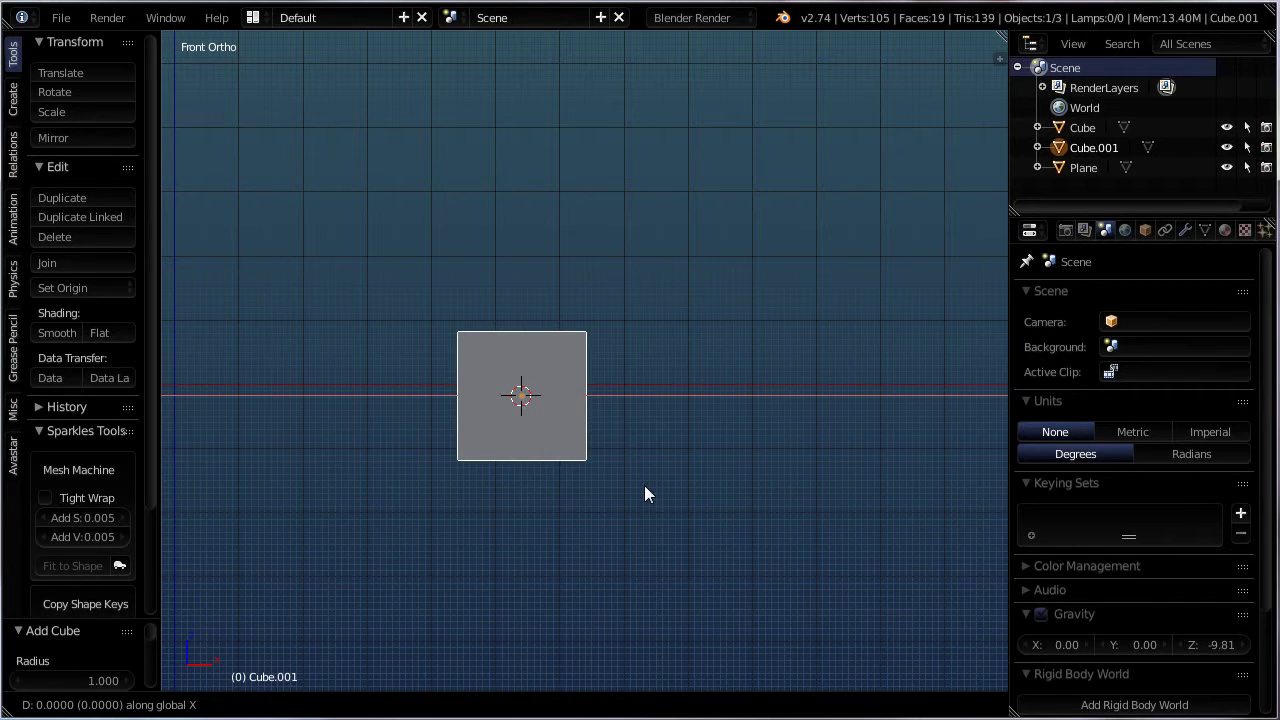
key(3)
key(Return)
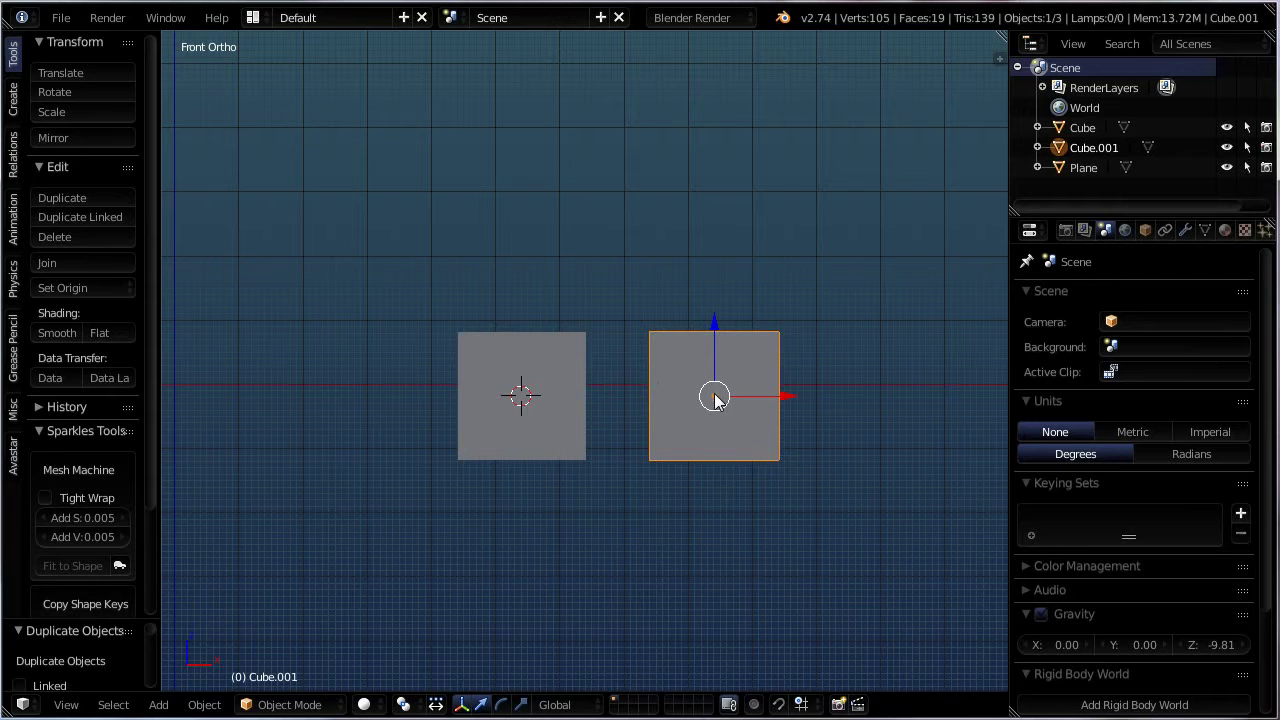
- Delete the misplaced duplicate cube and reselect the original
right_click(556, 405)
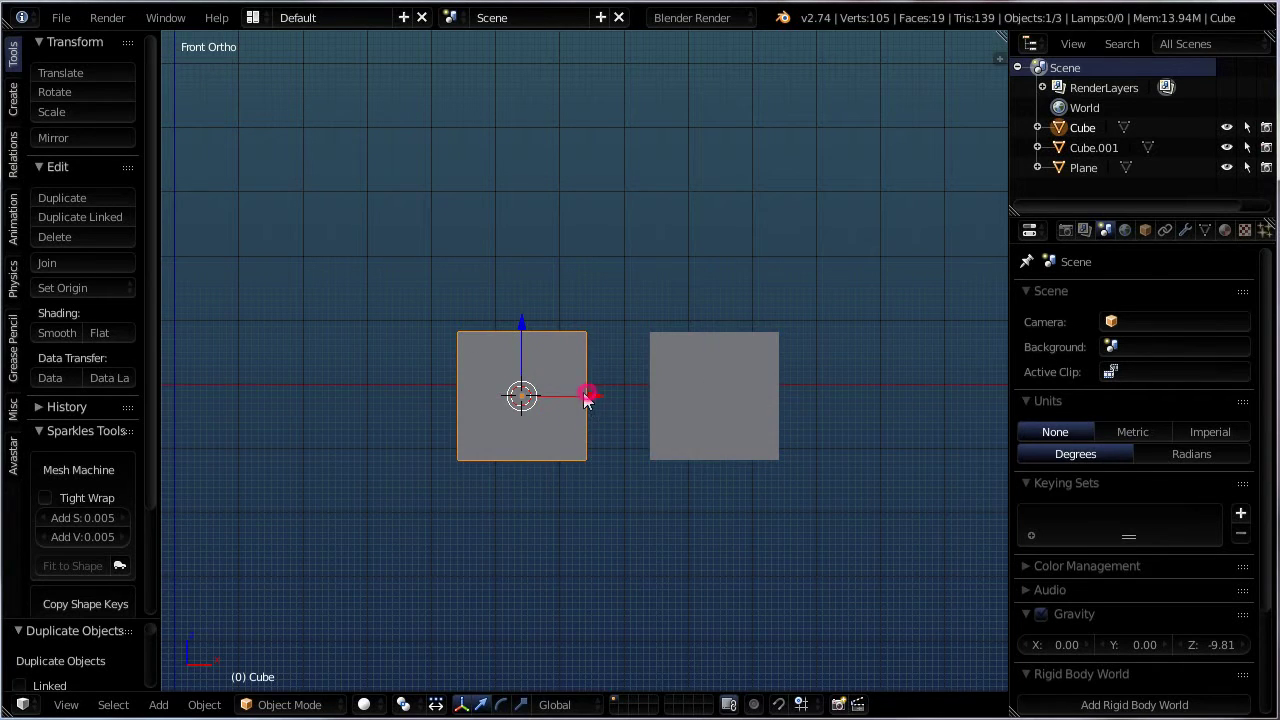
drag(586, 392, 562, 400)
right_click(690, 390)
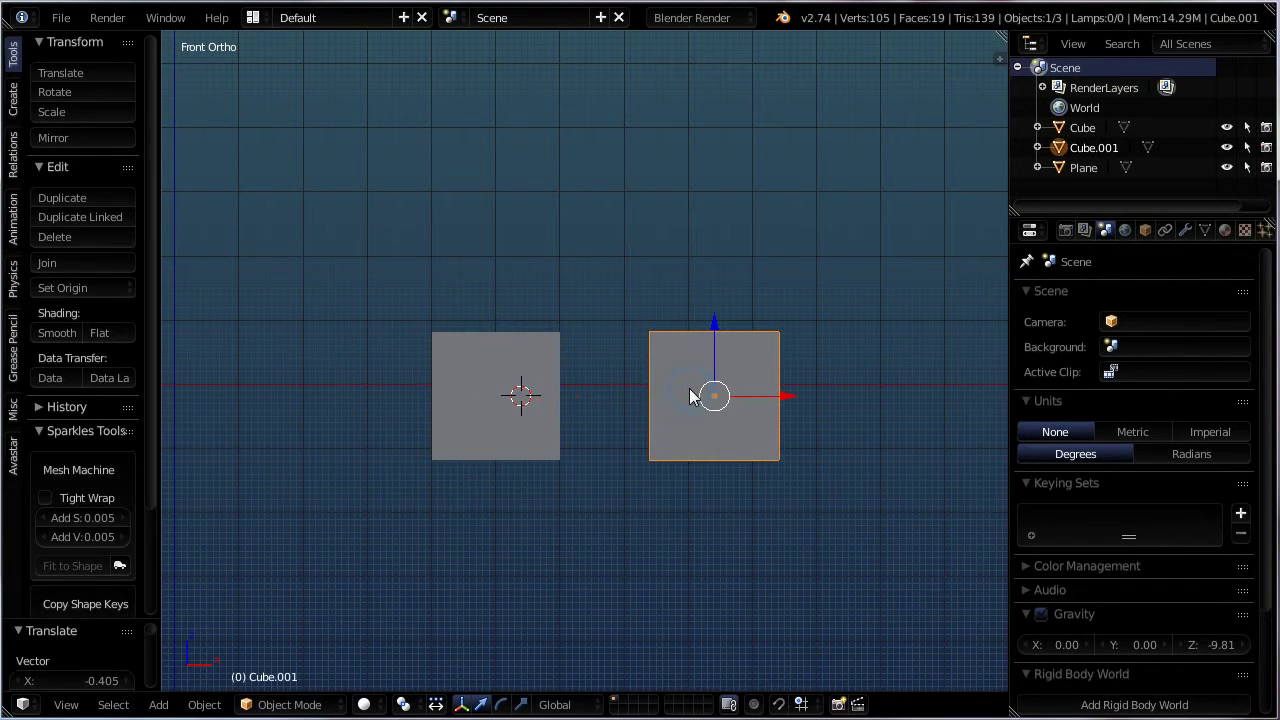
key(x)
click(660, 390)
right_click(507, 400)
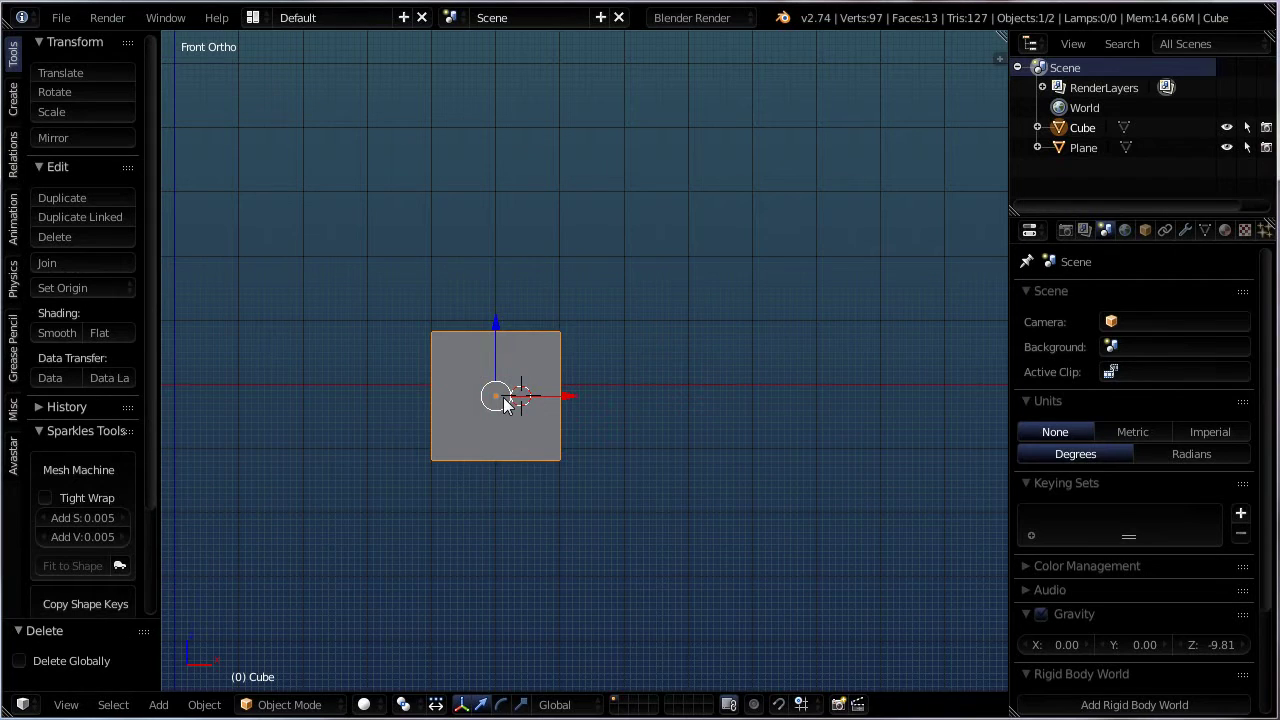
- Duplicate the cube again, placing Cube.001 3 units to the right along X
key(shift+d)
key(x)
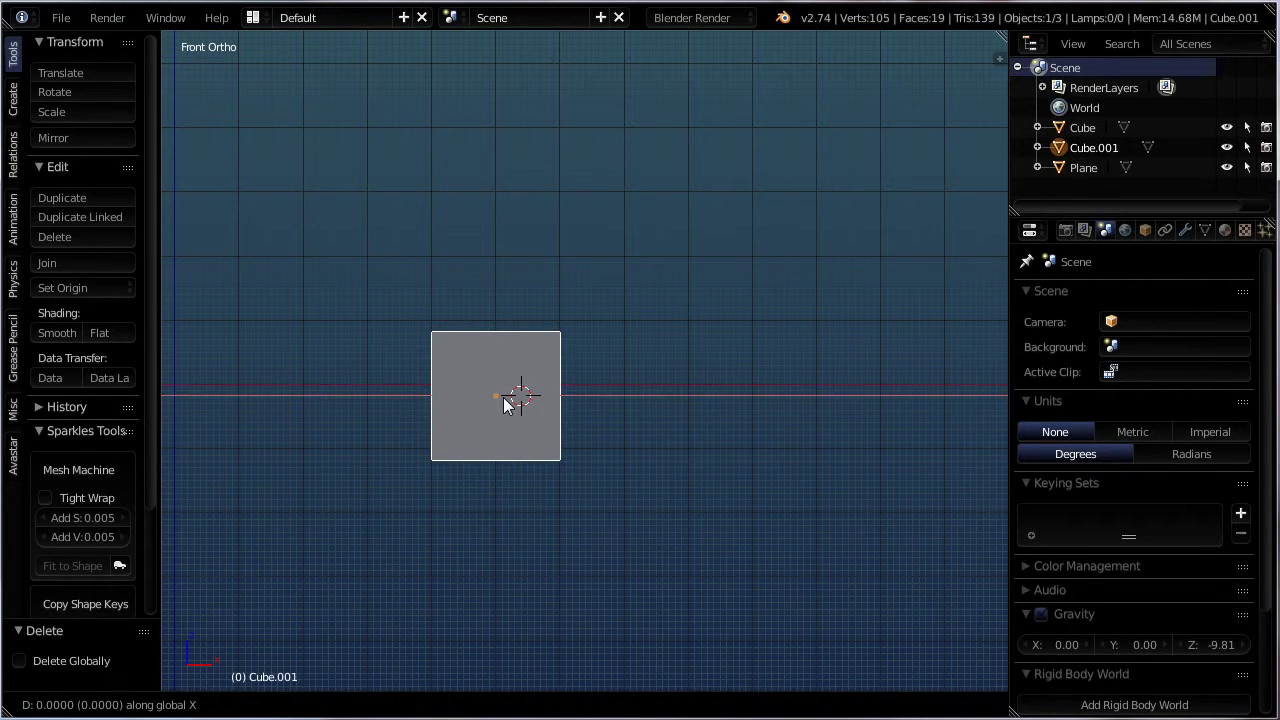
key(3)
key(Return)
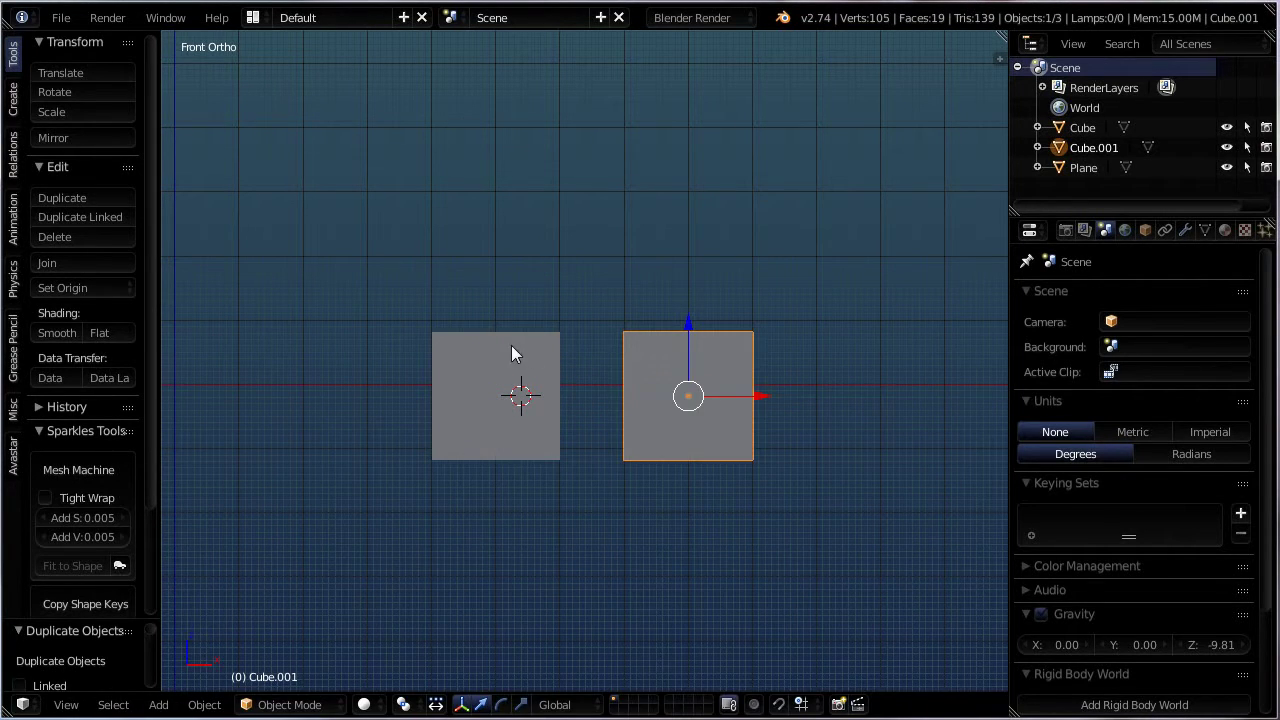
right_click(494, 402)
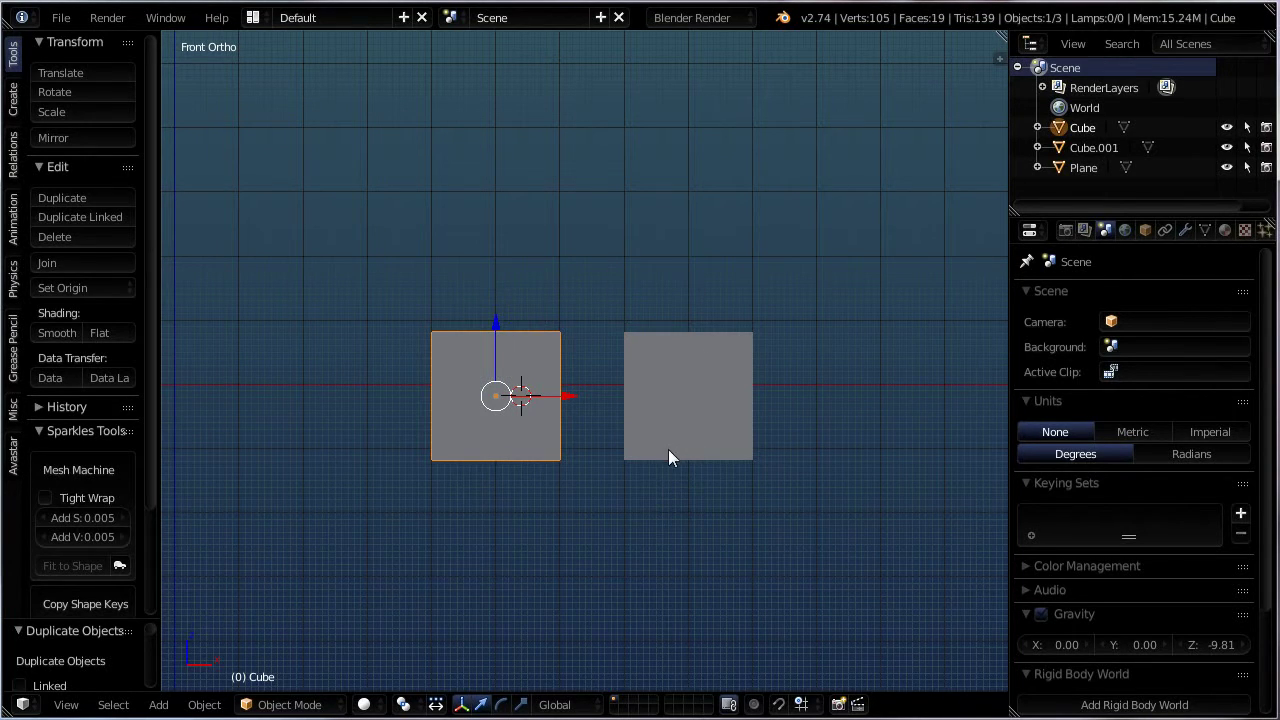
- Duplicate the left cube and move the copy straight up along Y above the other two
middle_drag(686, 441, 426, 440)
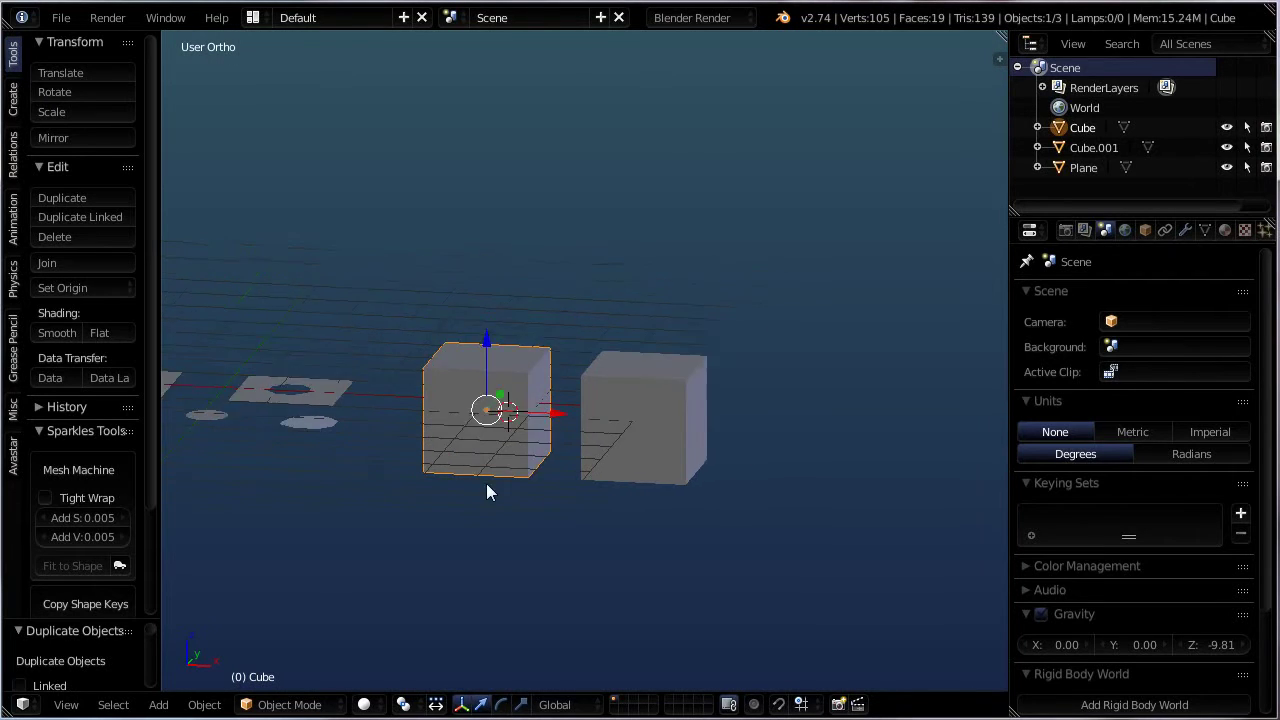
middle_drag(486, 491, 511, 364)
scroll(511, 364, down, 1)
middle_drag(605, 463, 500, 434)
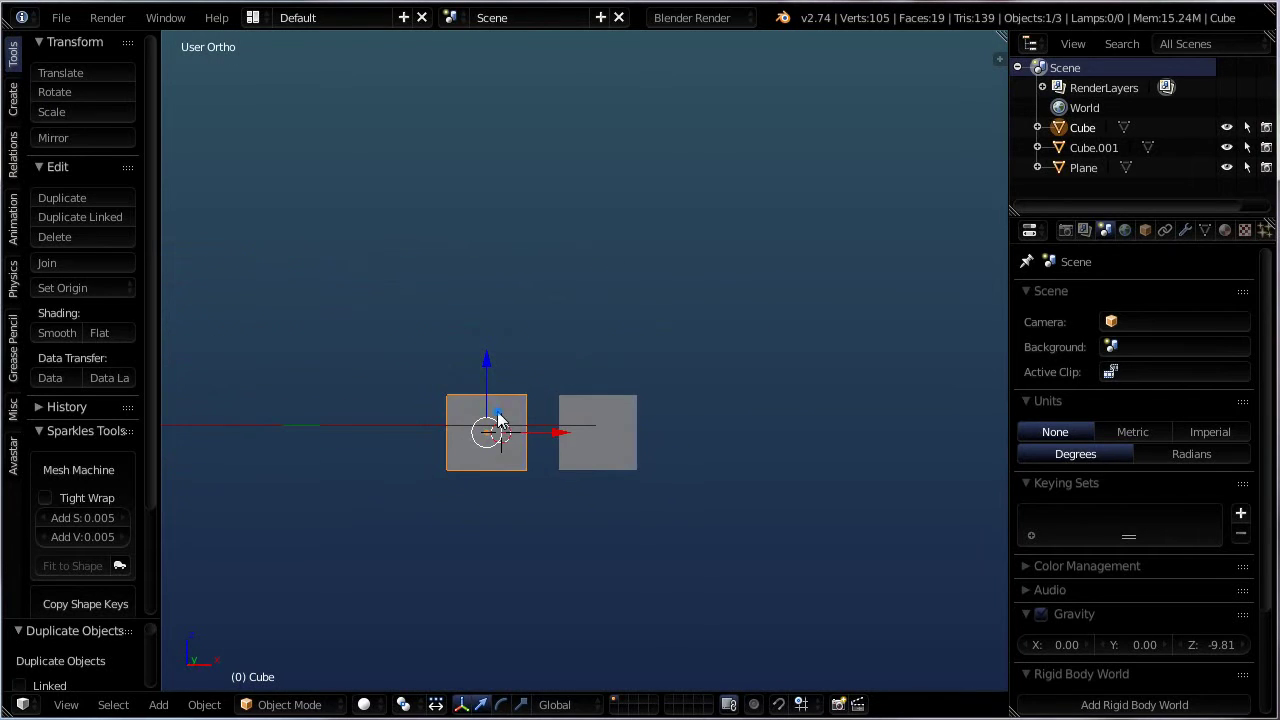
scroll(520, 420, up, 4)
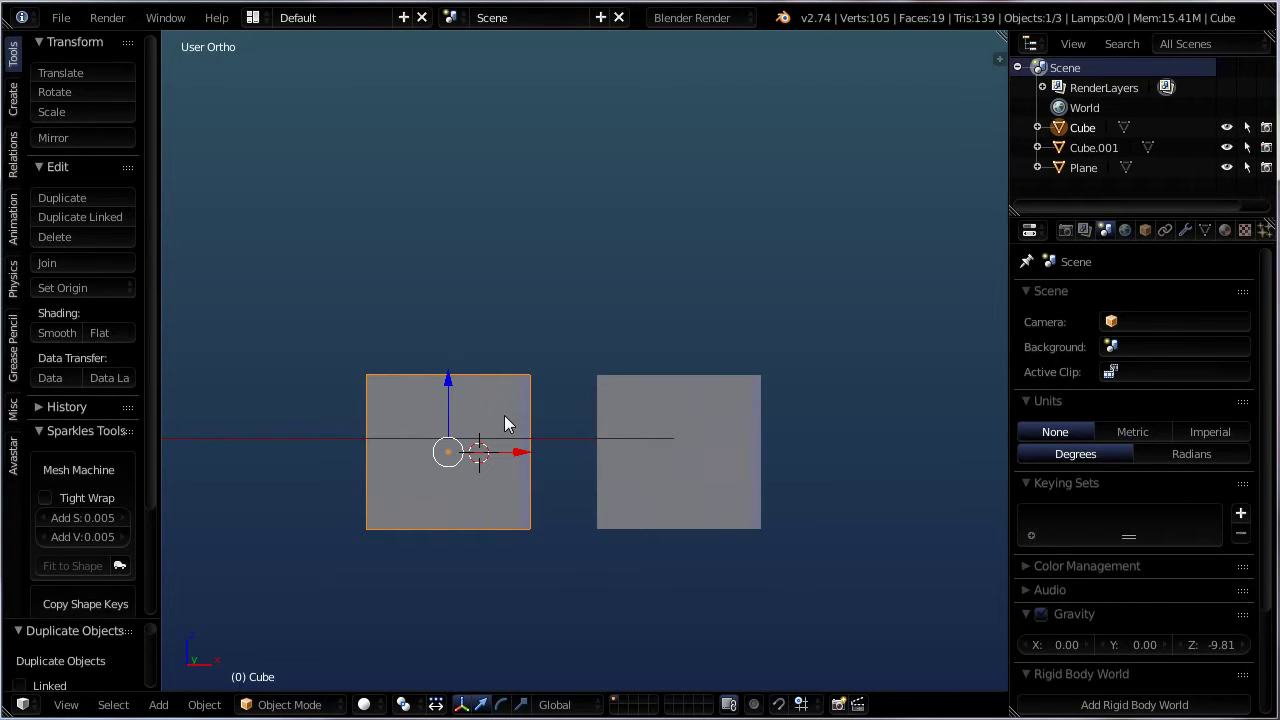
key(shift+d)
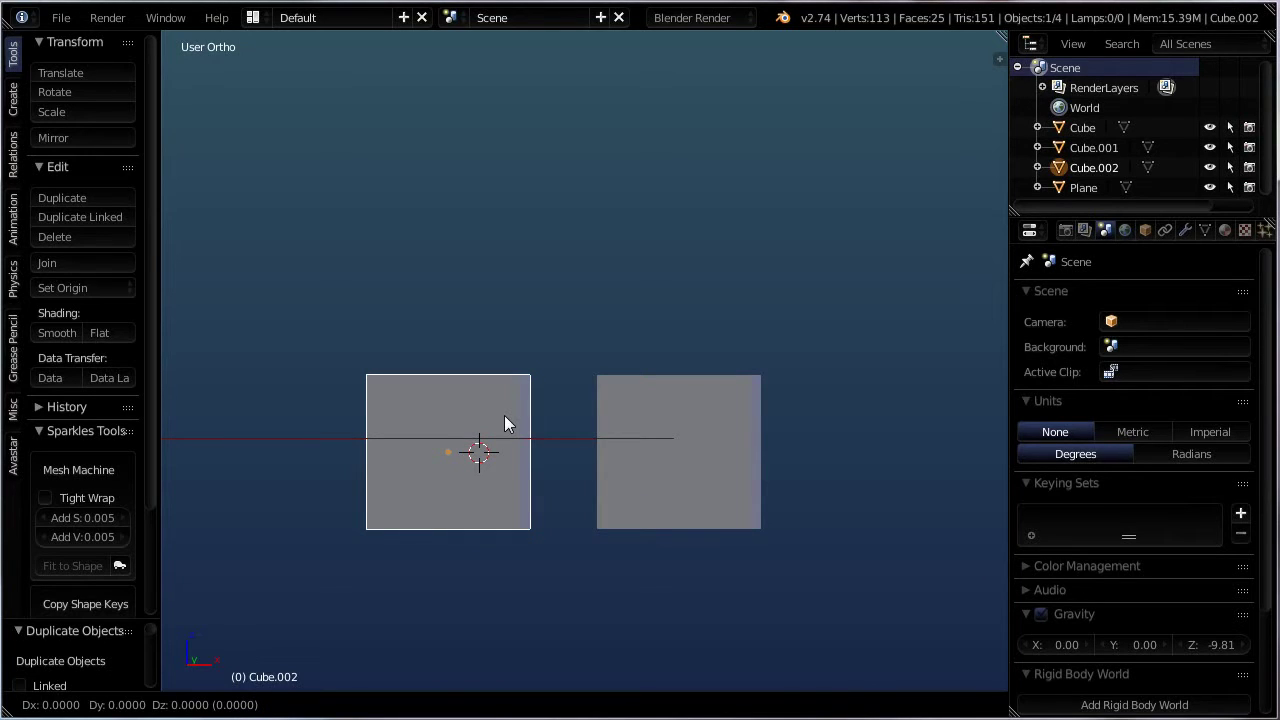
key(y)
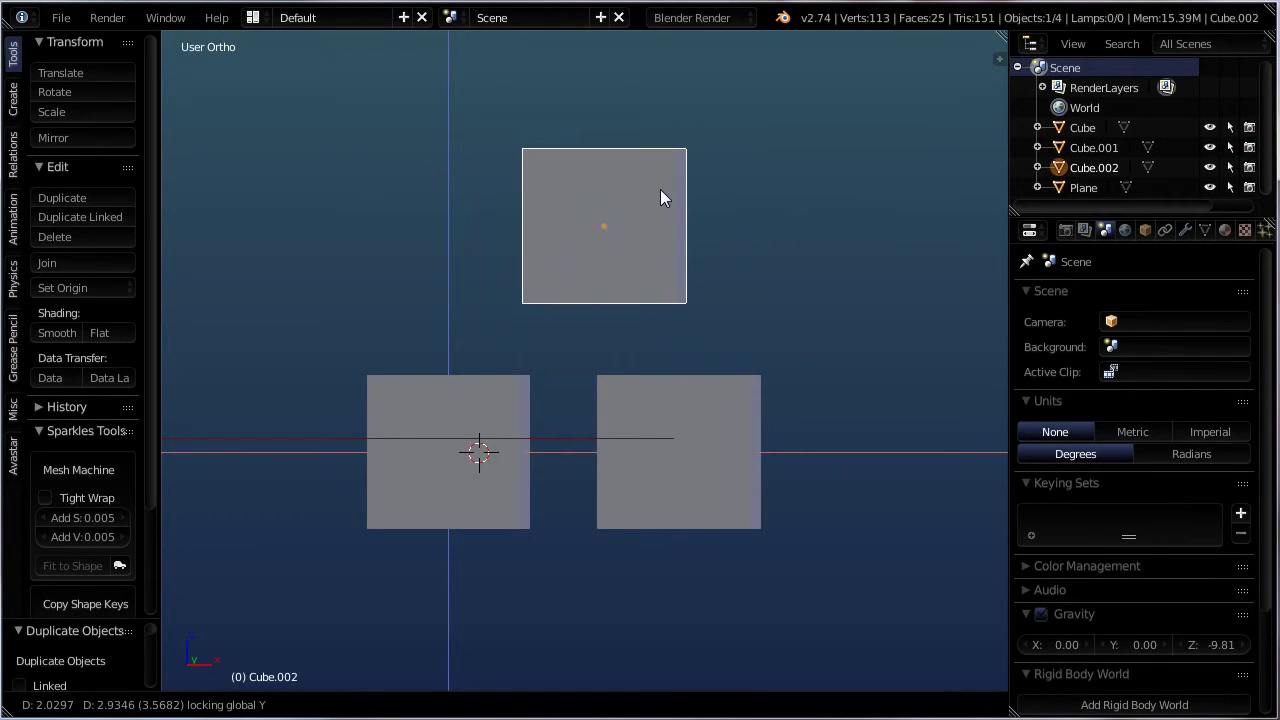
click(682, 182)
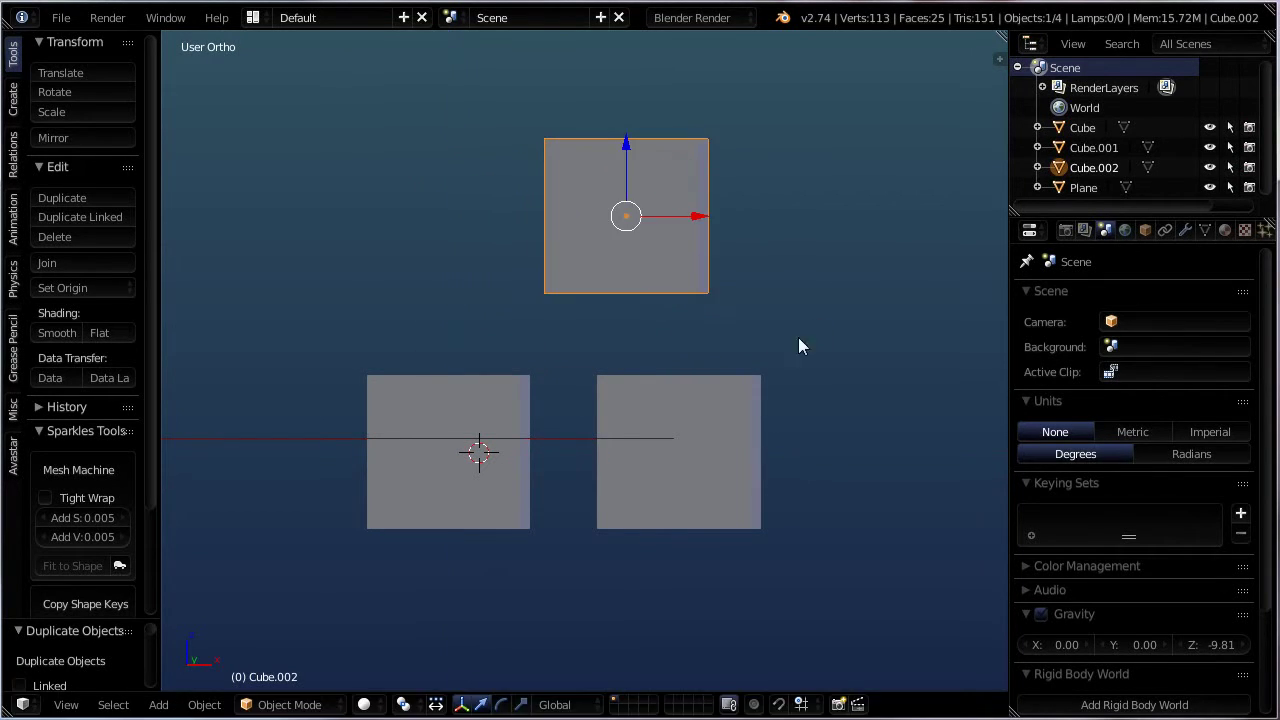
- Orbit around to check the third cube's placement, then select the flat plane
middle_drag(800, 343, 745, 230)
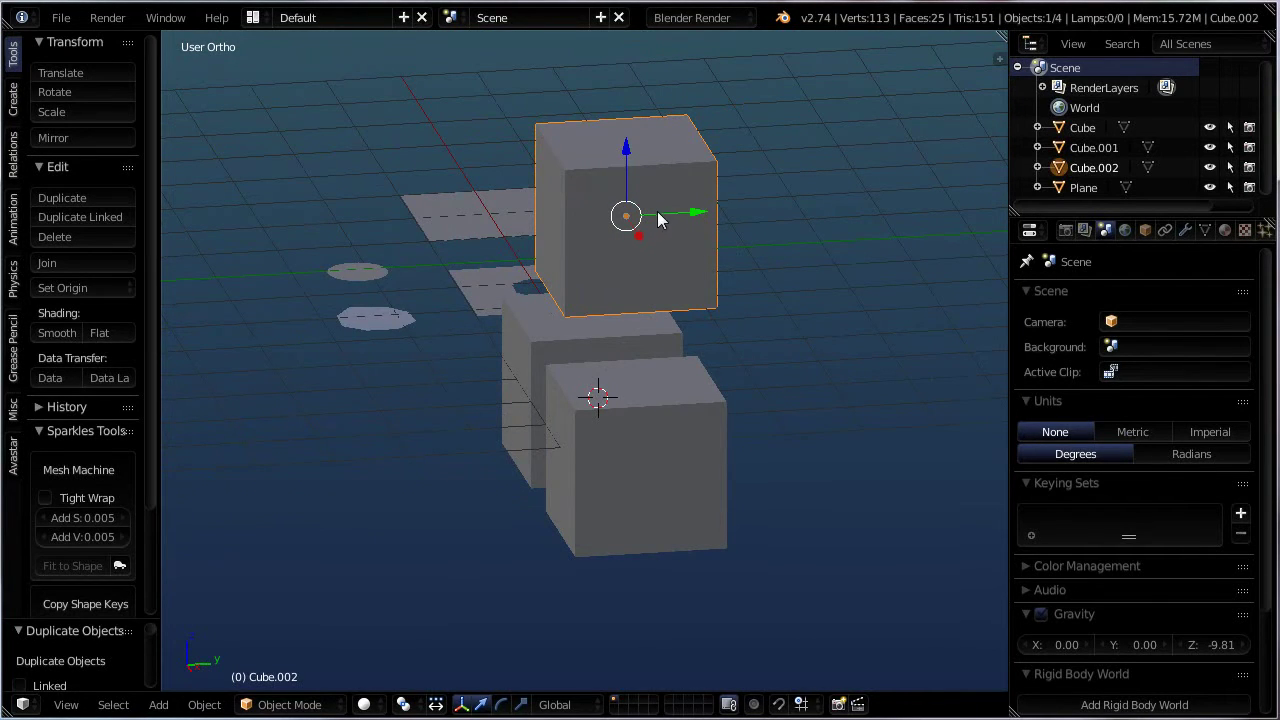
middle_drag(611, 263, 671, 211)
middle_drag(484, 323, 341, 433)
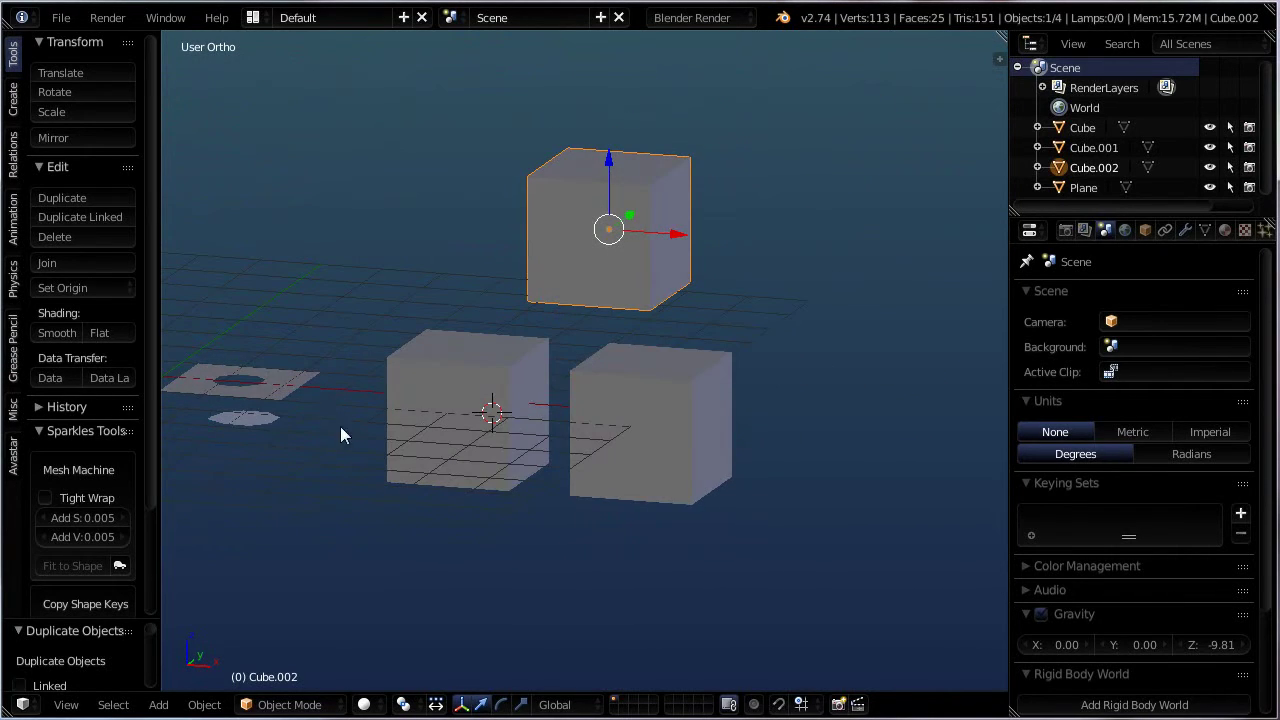
right_click(287, 381)
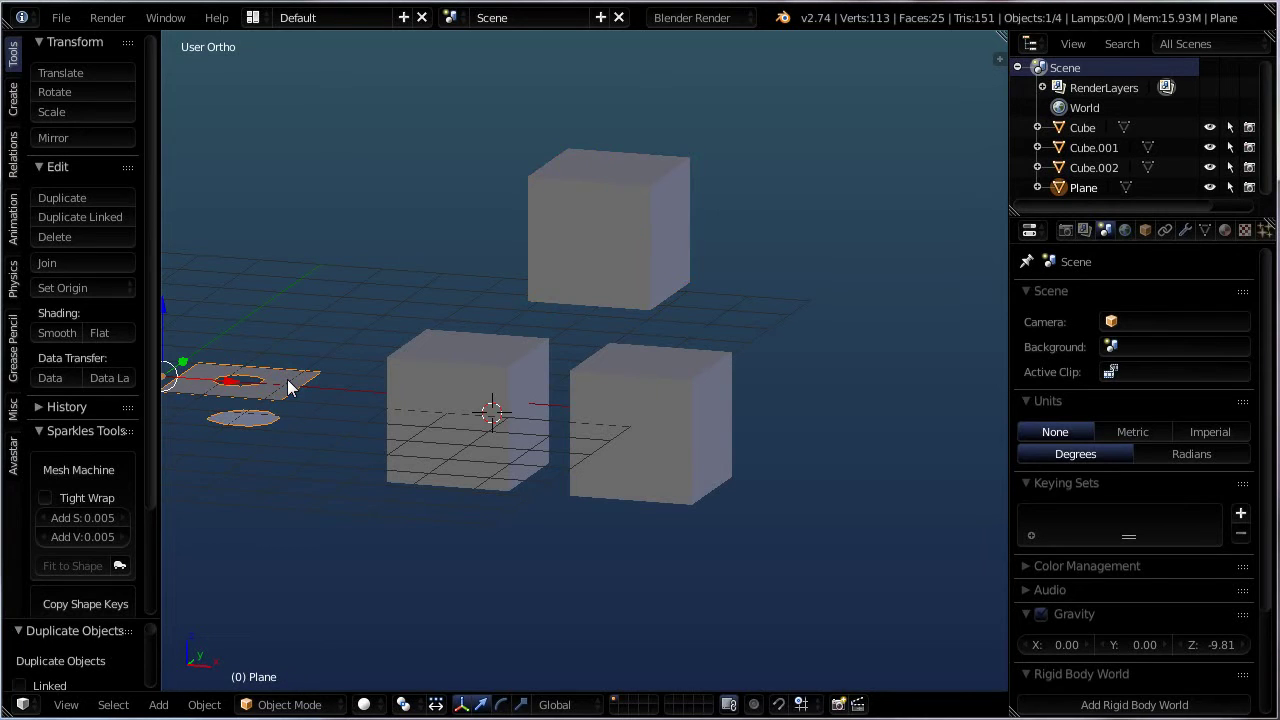
- Delete the plane and the first Cube
key(x)
click(253, 380)
right_click(450, 372)
key(x)
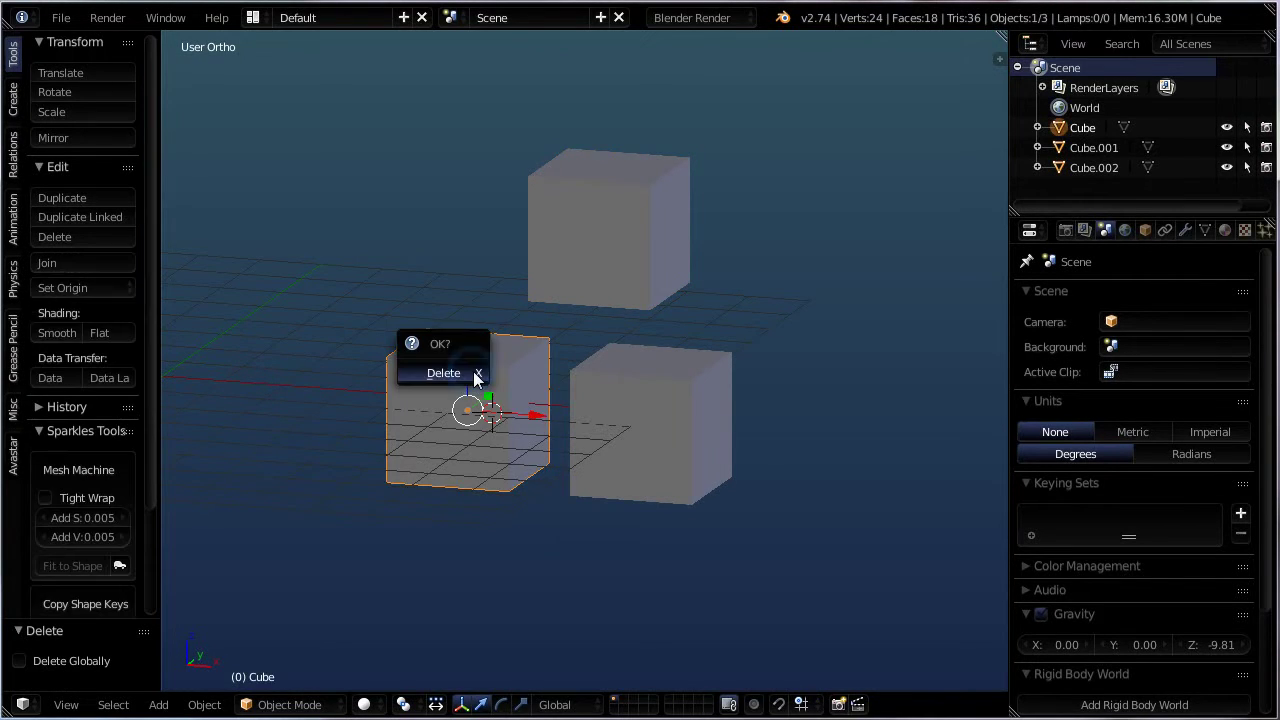
click(465, 372)
- Delete the top cube and the last remaining cube, then reset the 3D cursor to the origin
right_click(591, 262)
key(x)
click(591, 262)
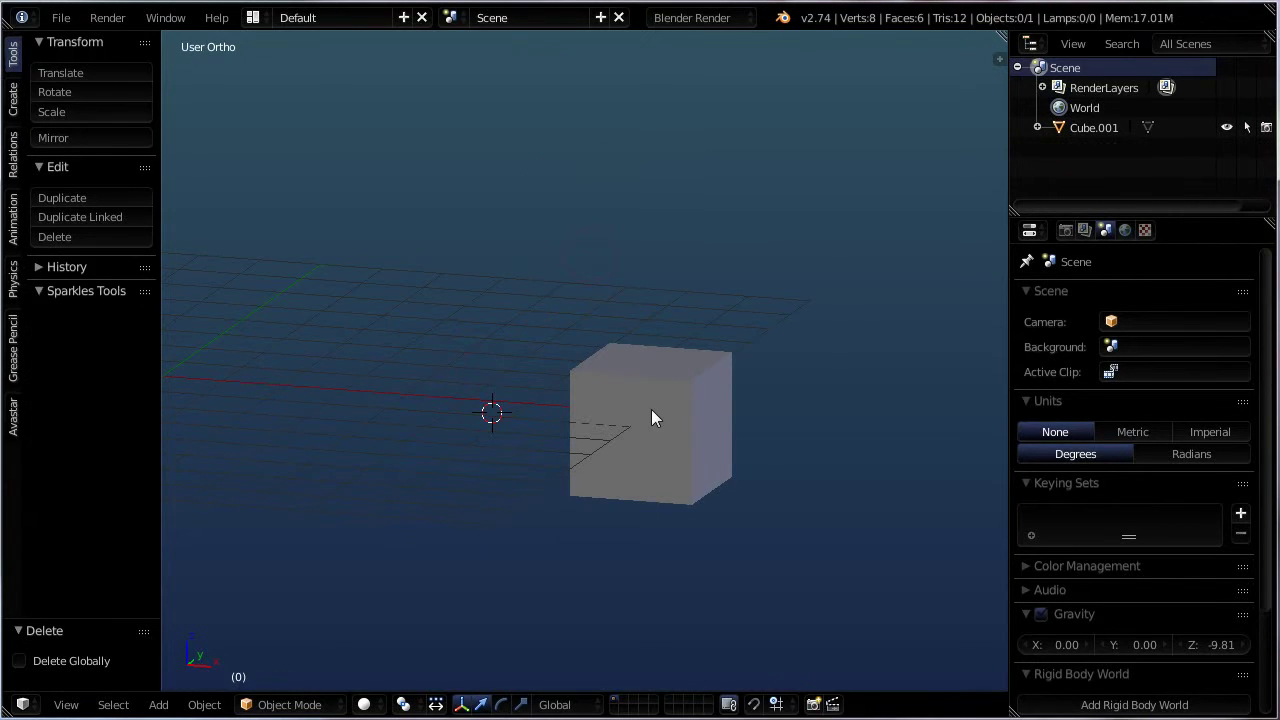
right_click(651, 411)
key(x)
click(622, 410)
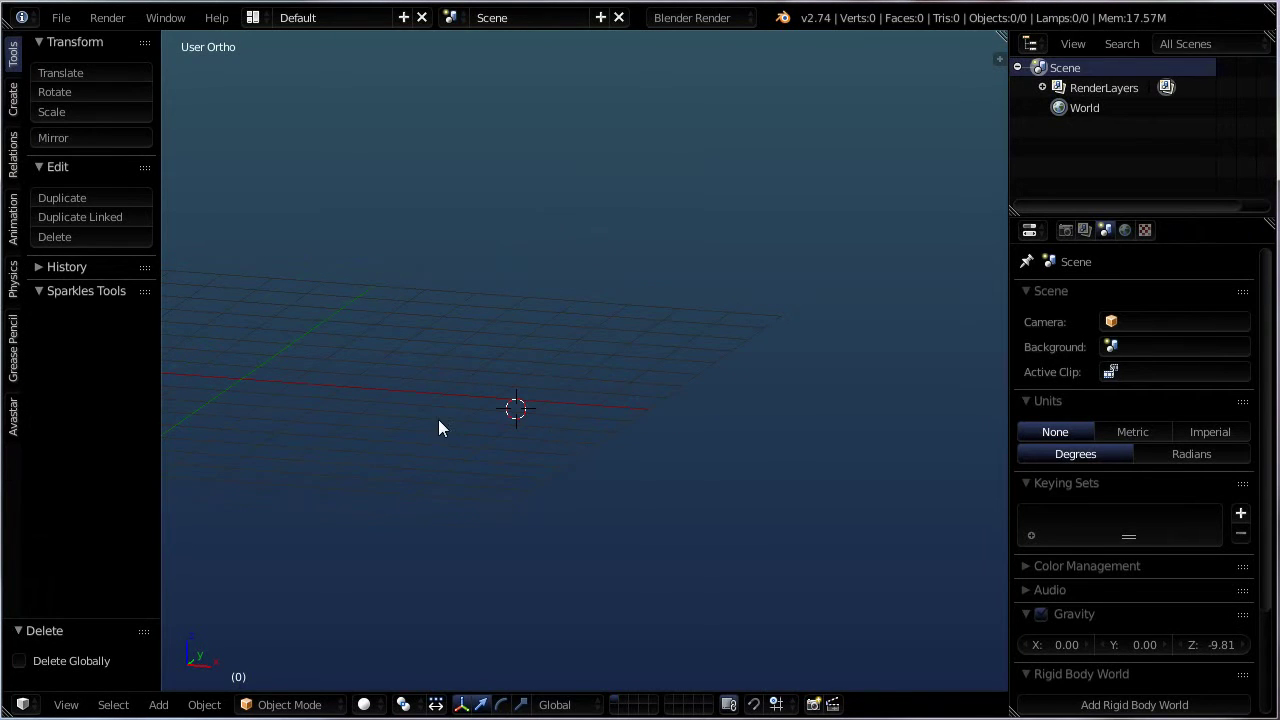
middle_drag(439, 420, 597, 406)
key(shift+c)
- Add a 32-vertex cylinder of radius 1 and depth 2 at the origin and enter Edit Mode
key(shift+a)
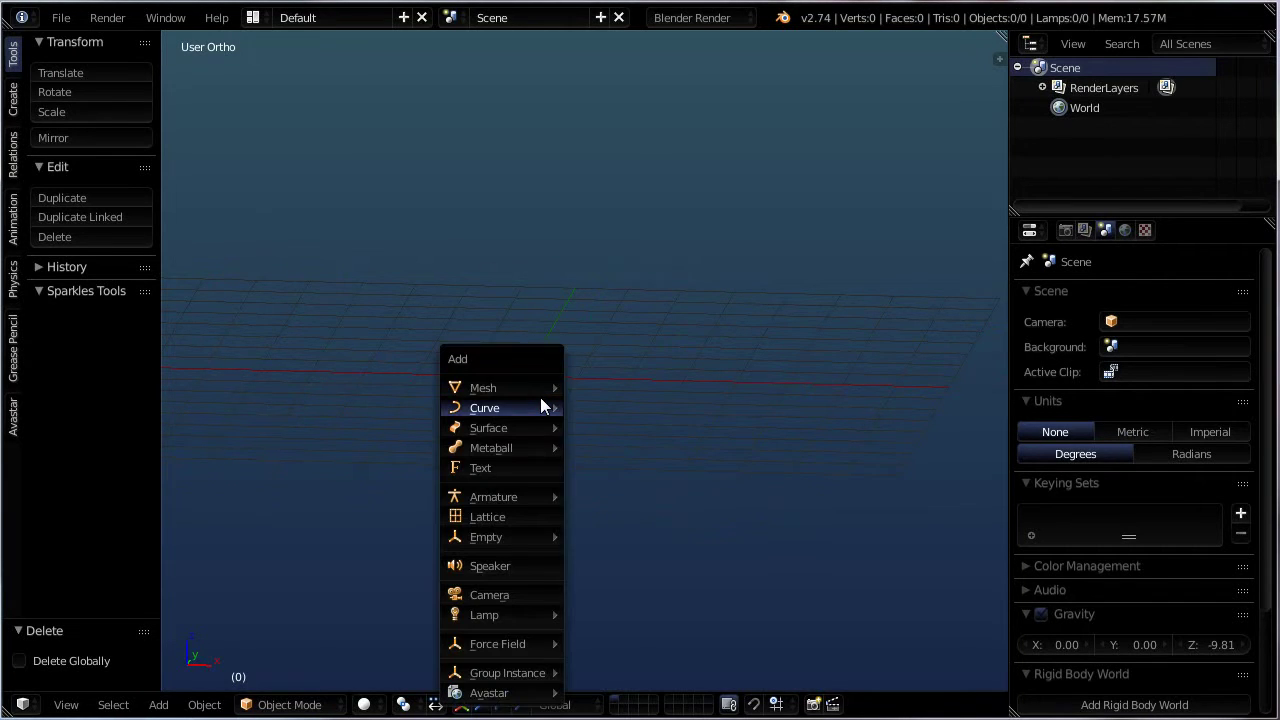
mouse_move(513, 390)
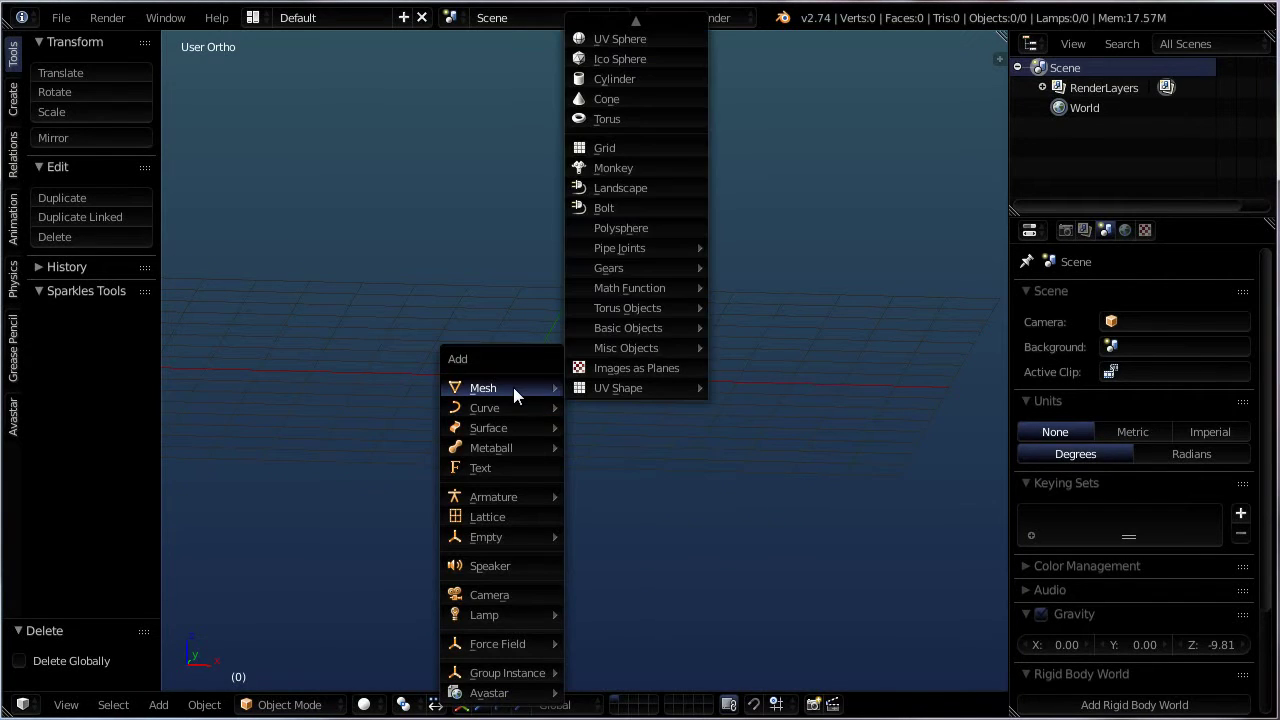
click(610, 80)
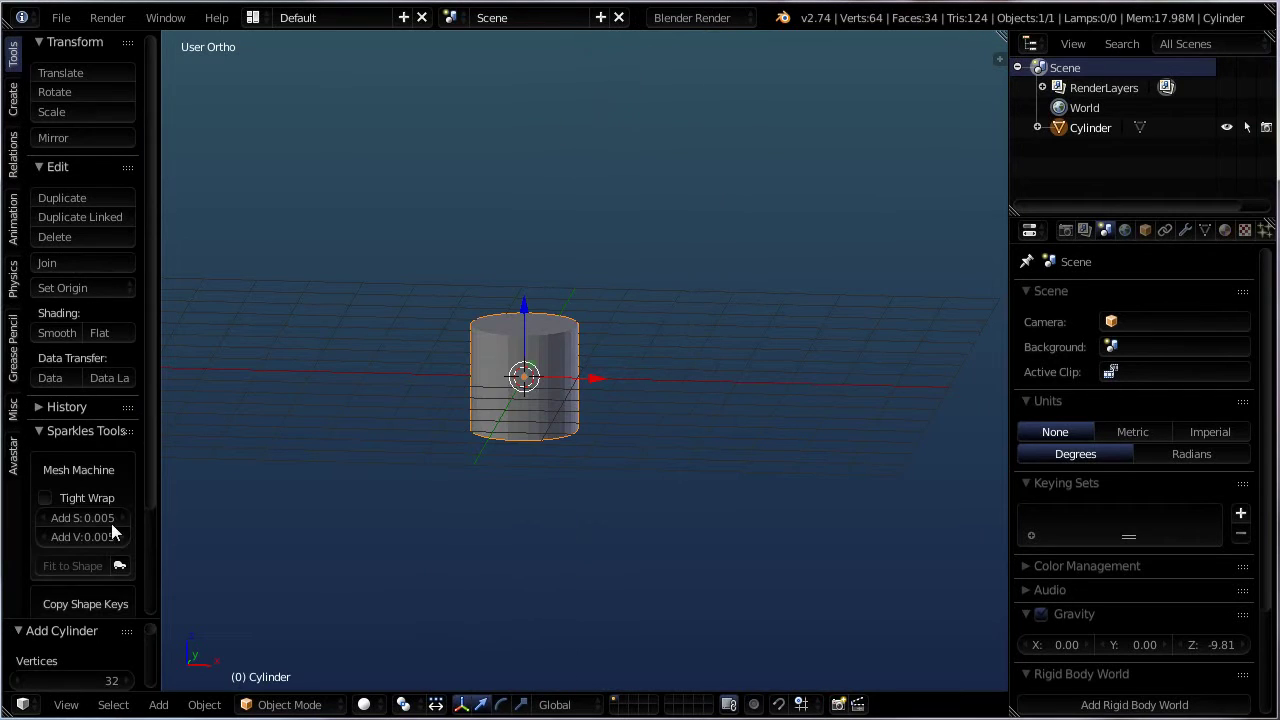
scroll(111, 523, down, 3)
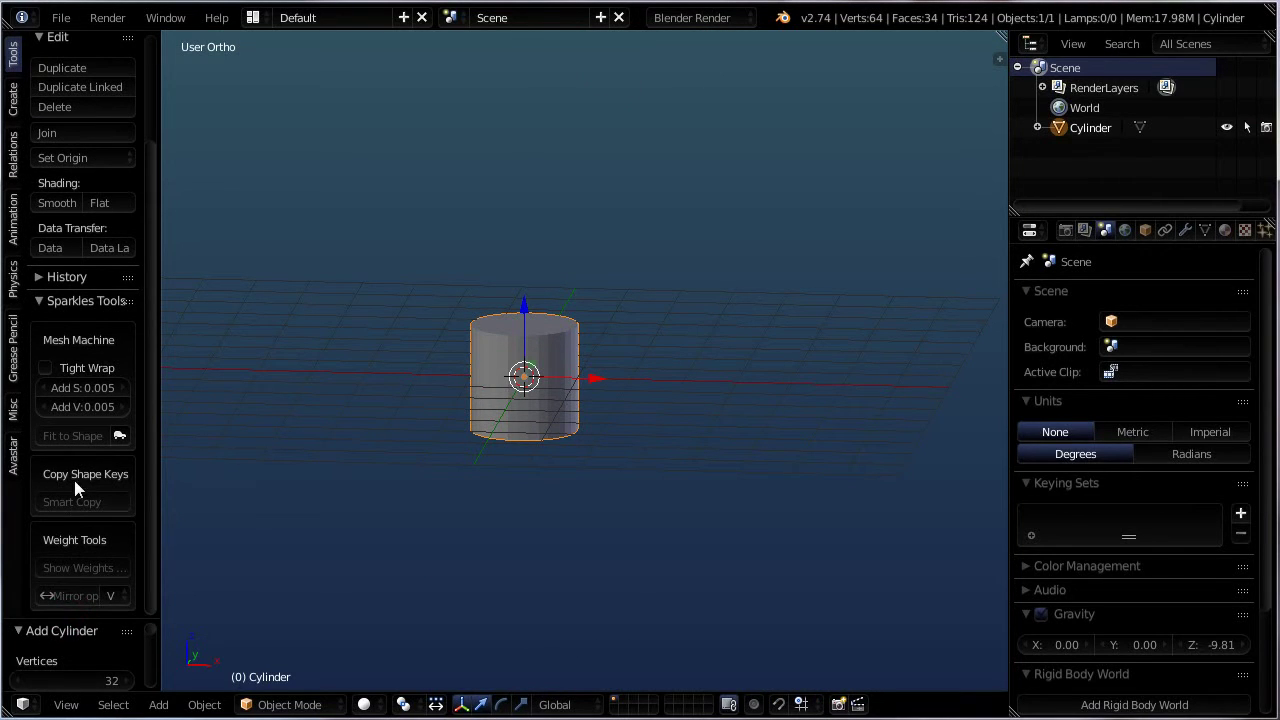
drag(77, 614, 84, 396)
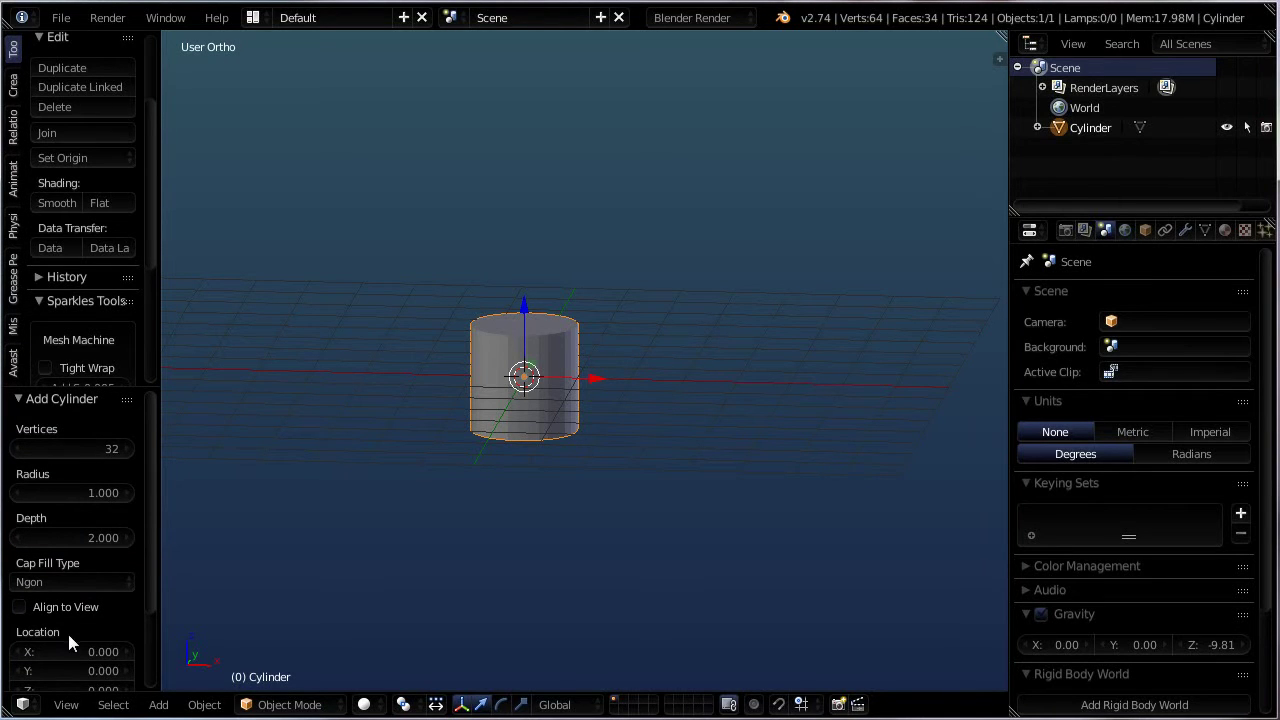
scroll(583, 372, up, 3)
middle_drag(583, 372, 561, 446)
key(Tab)
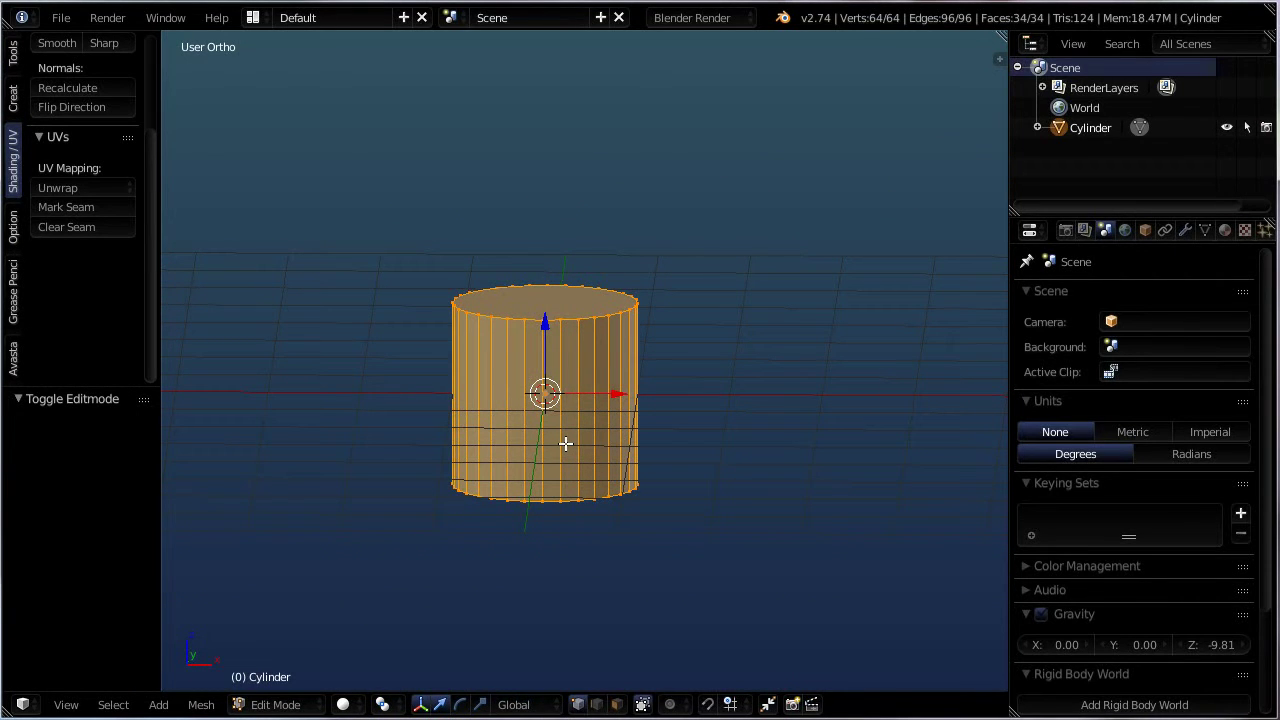
- Cut 12 evenly spaced horizontal edge loops around the cylinder's side
key(ctrl+r)
scroll(565, 443, up, 7)
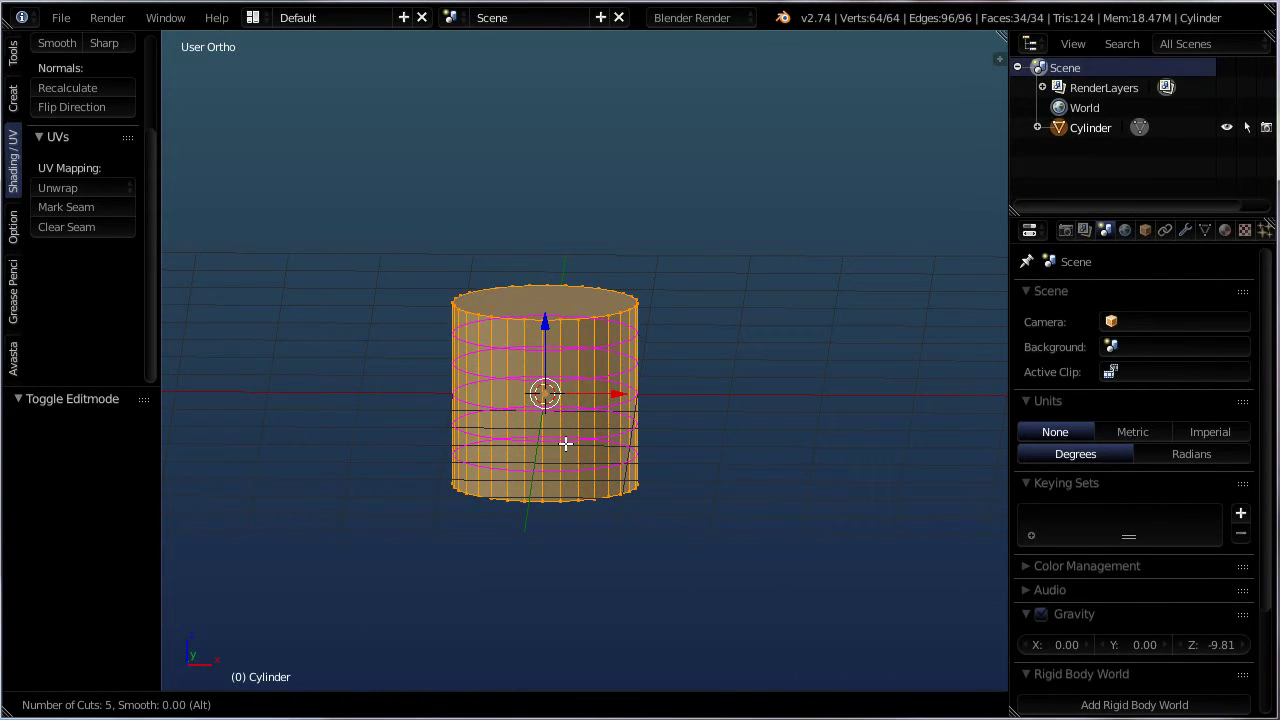
scroll(565, 443, up, 4)
click(566, 443)
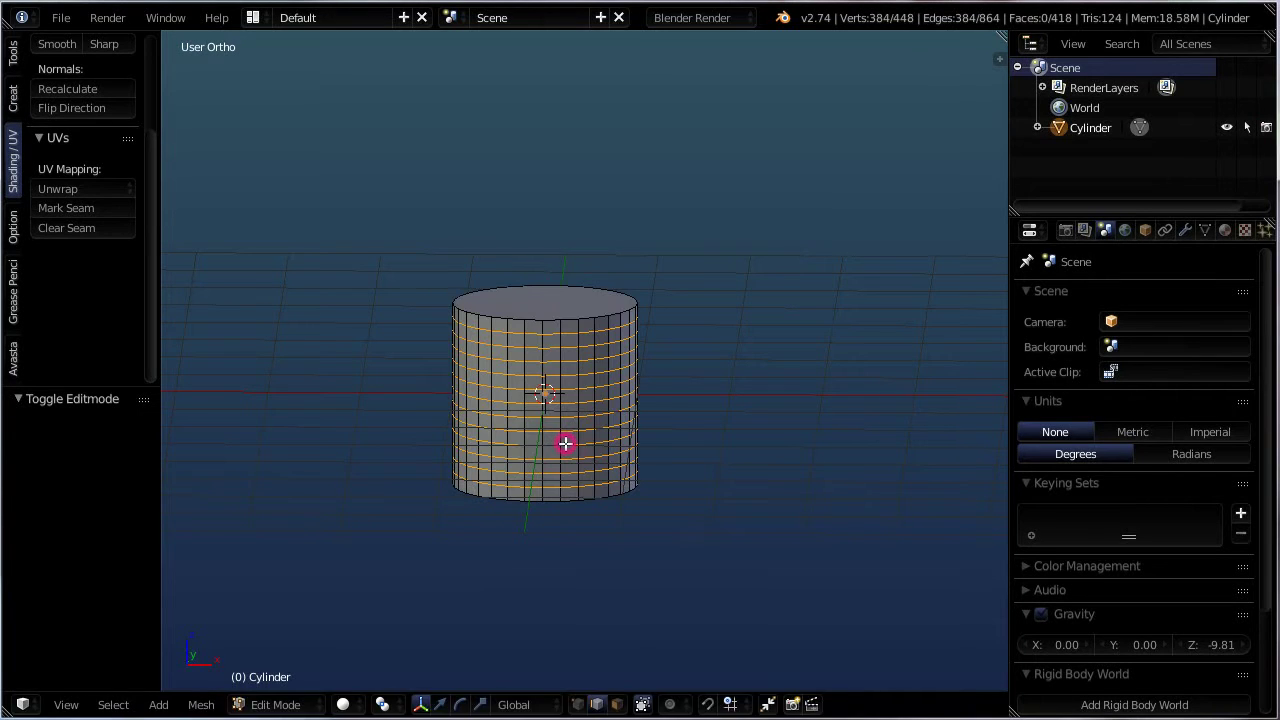
click(583, 388)
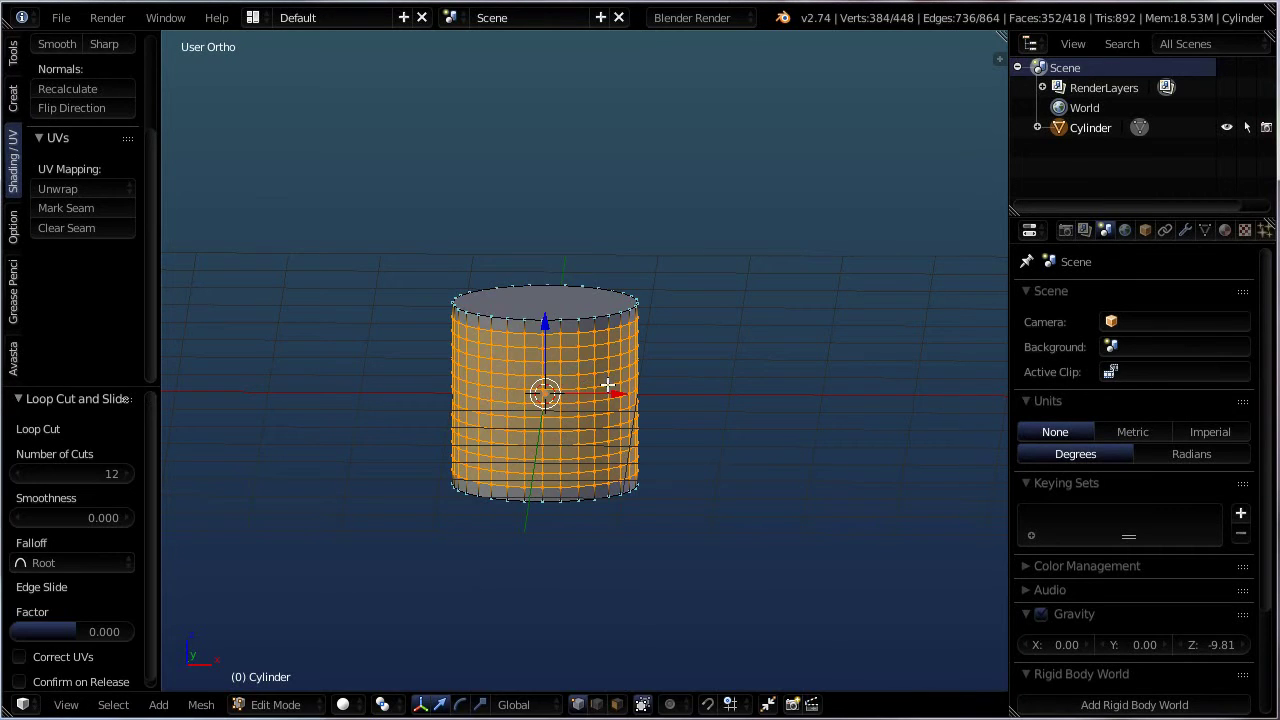
scroll(591, 375, up, 2)
scroll(591, 371, up, 1)
middle_drag(591, 371, 586, 286)
- With proportional editing on, scale the top loop to 0.255 and the middle loop to 0.352
alt+right_click(584, 241)
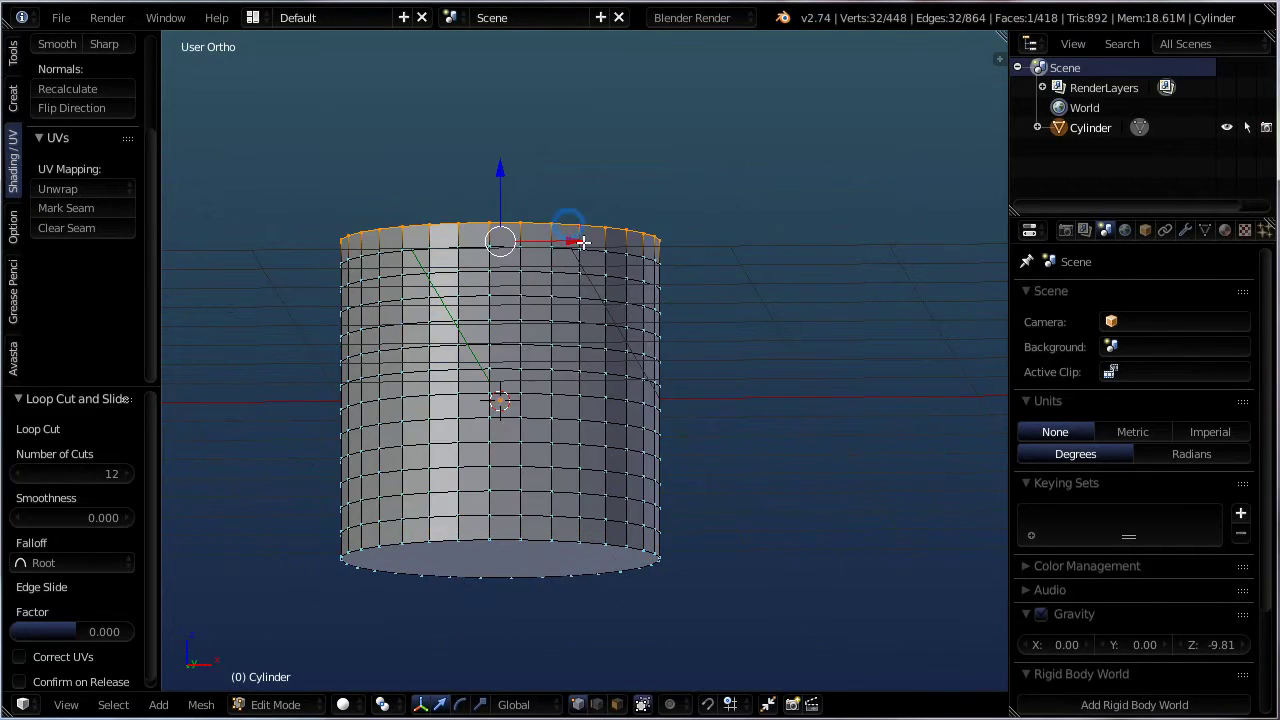
middle_drag(600, 343, 717, 386)
key(o)
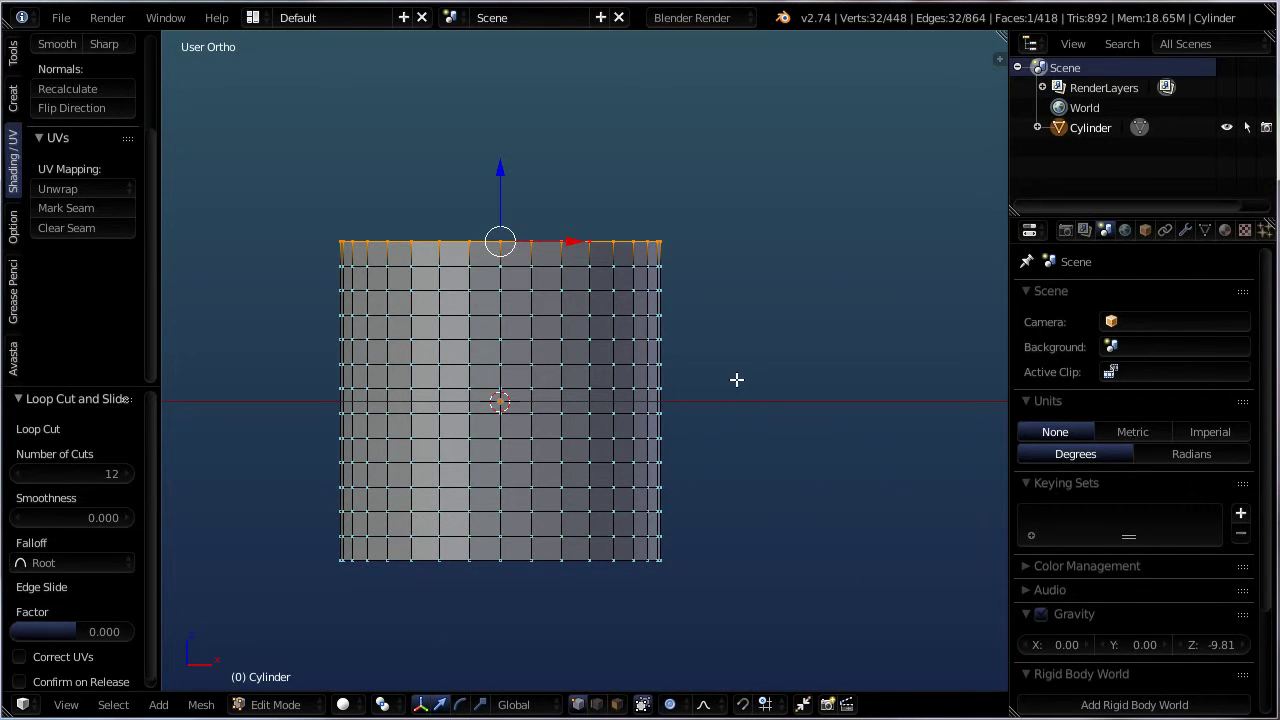
key(s)
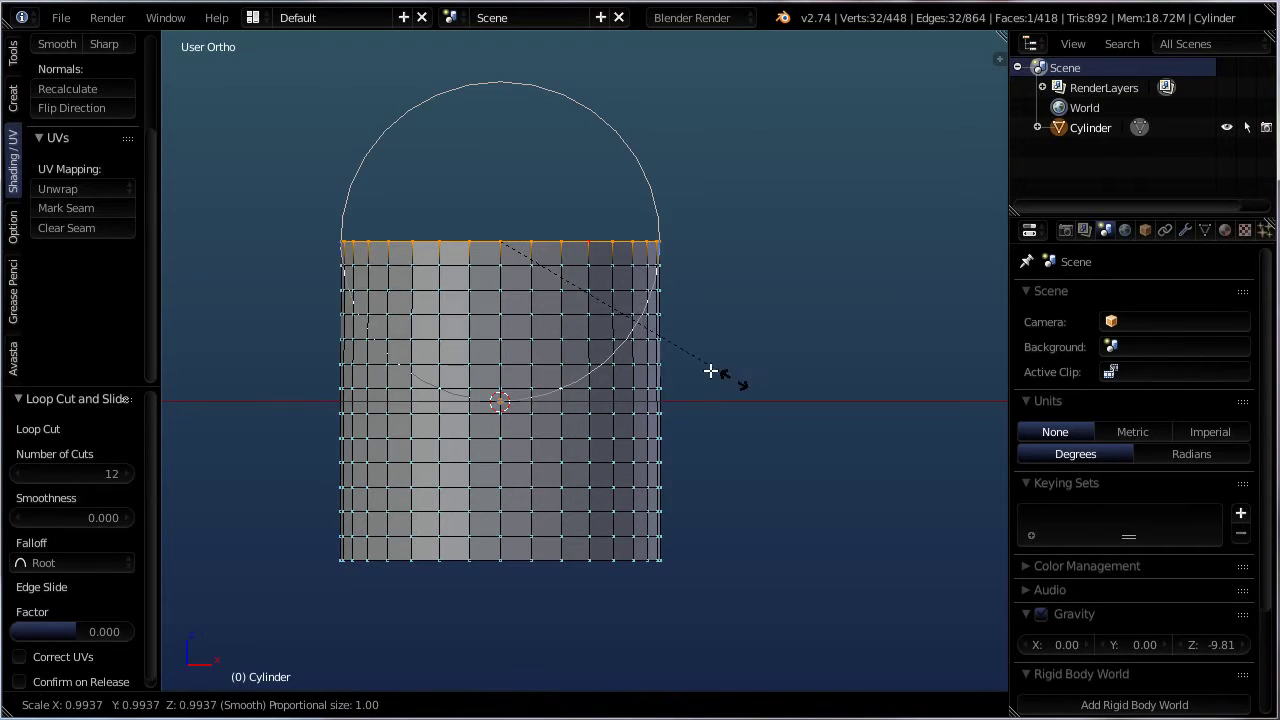
click(544, 295)
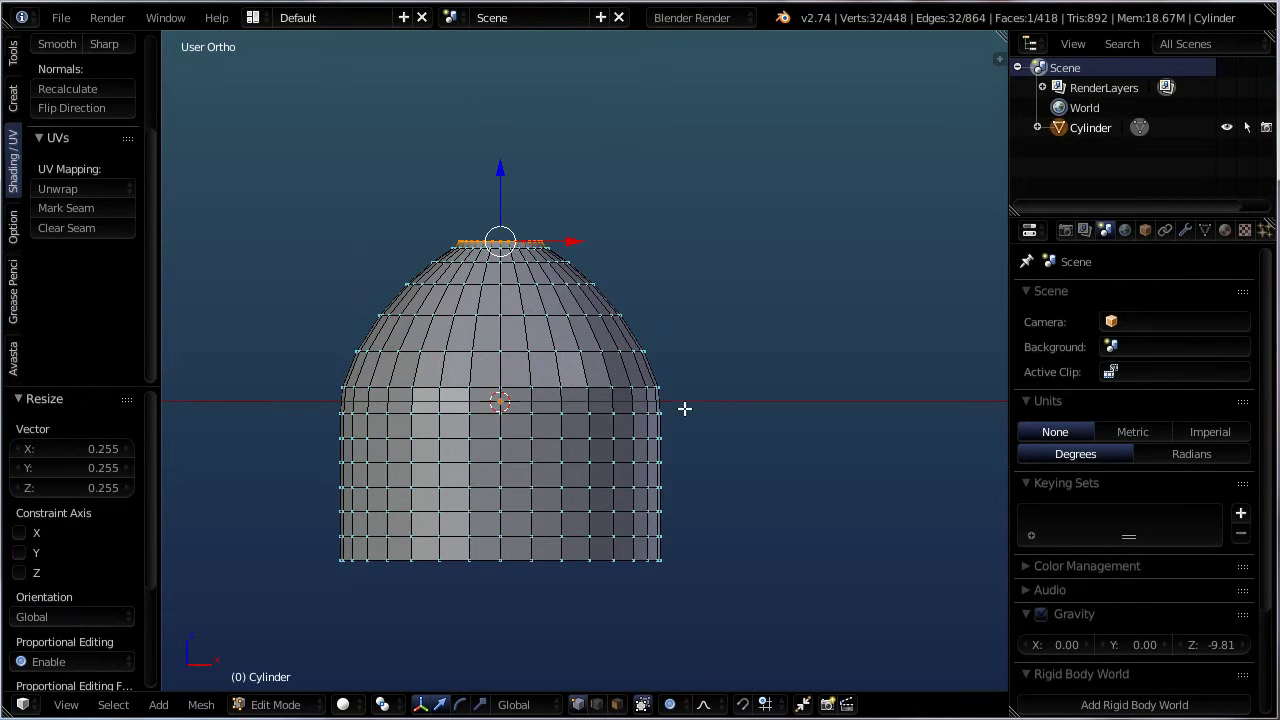
alt+right_click(605, 385)
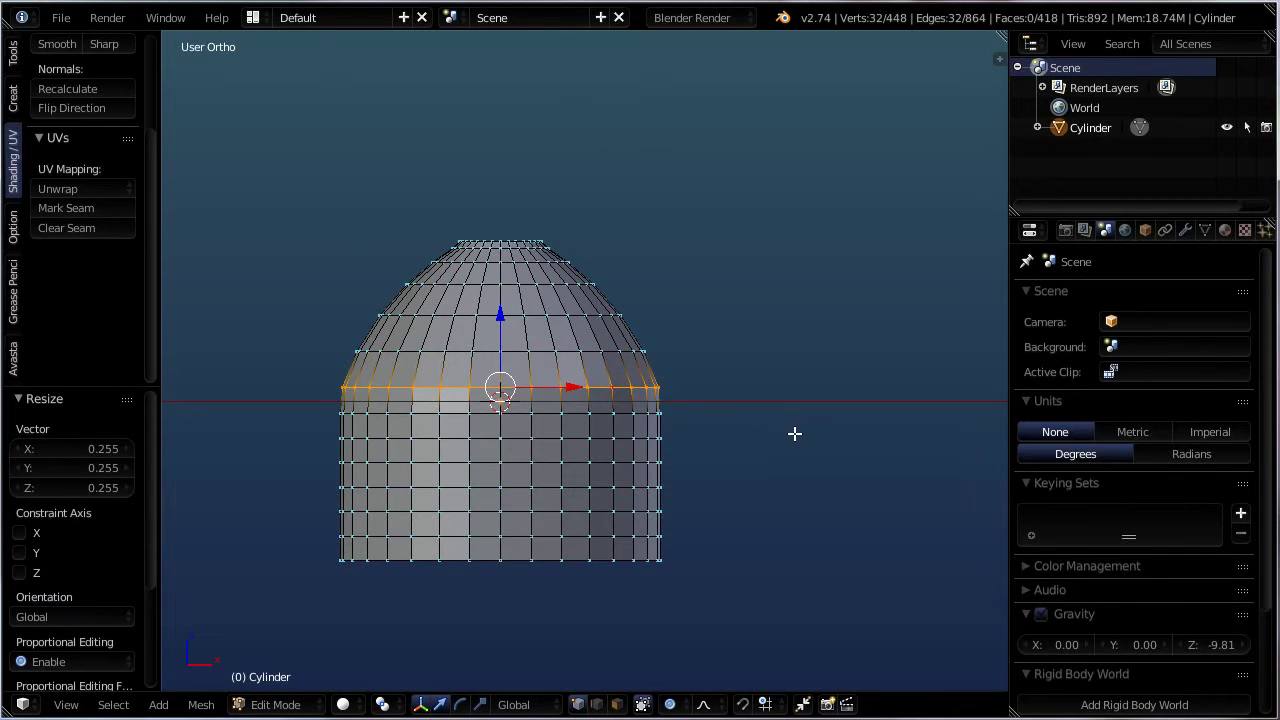
key(s)
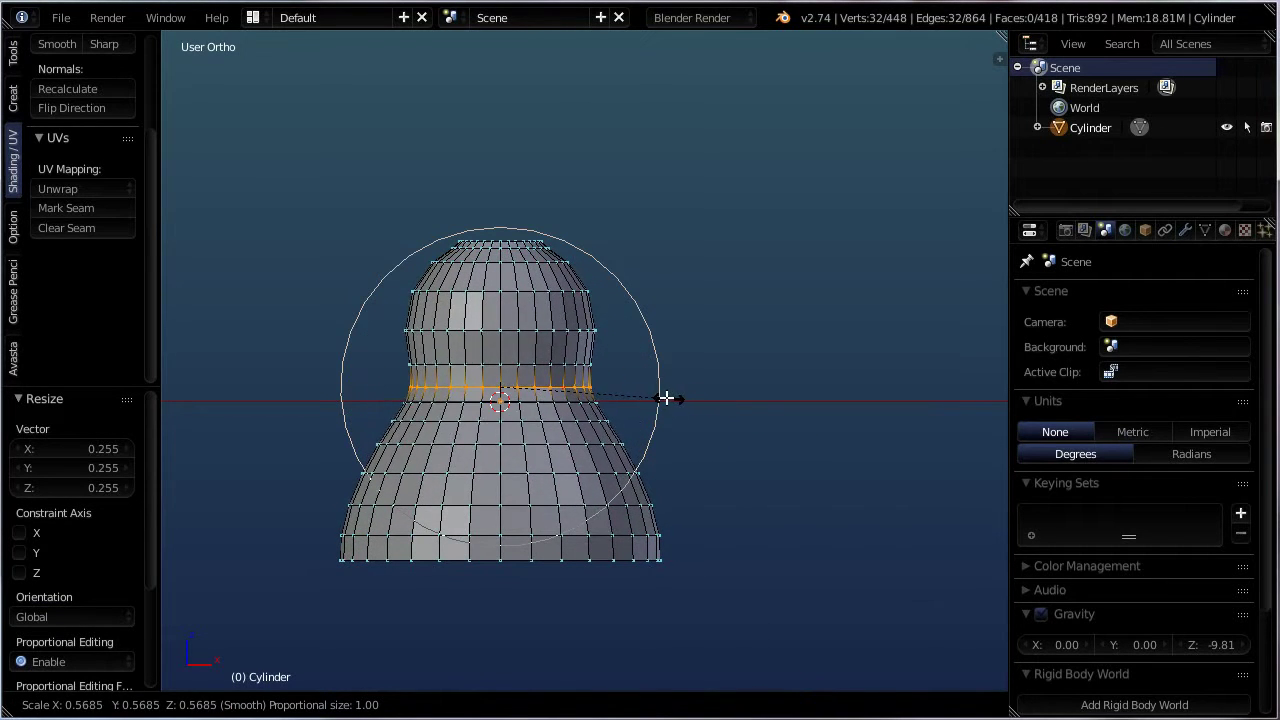
click(605, 381)
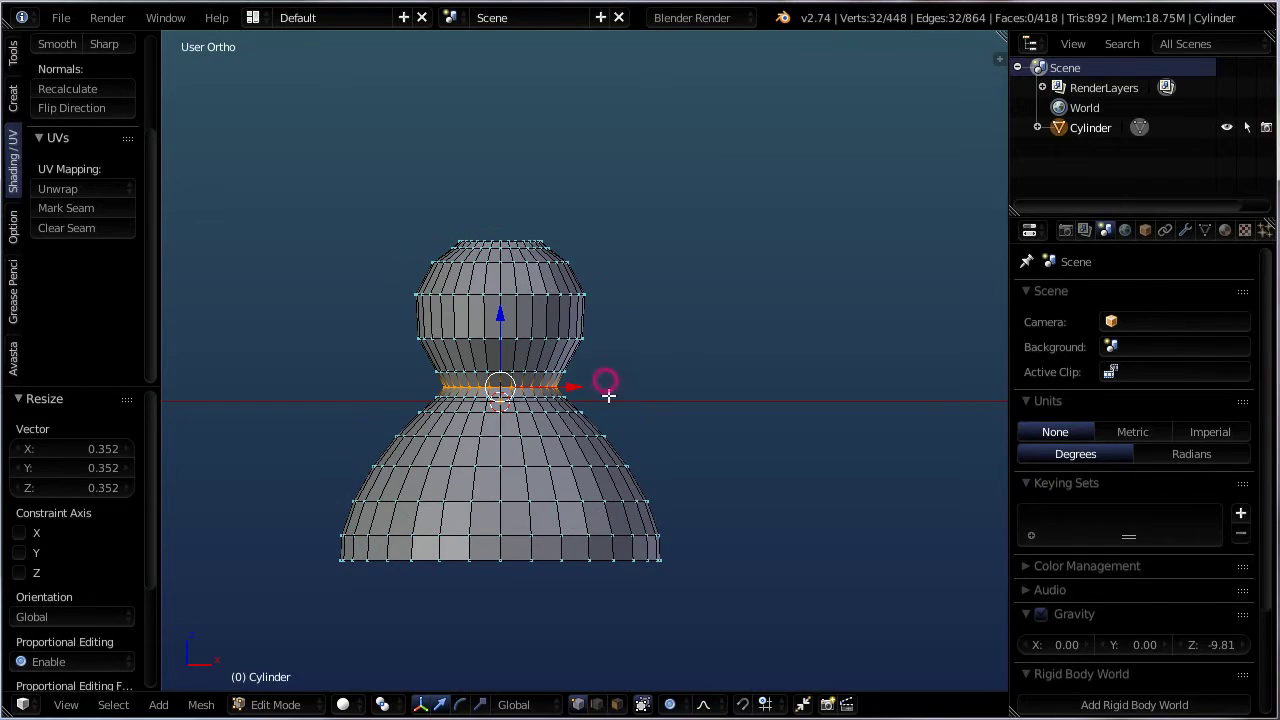
- Scale the lower bell loop to 0.584 and the base loop to 0.309, then disable proportional editing
alt+right_click(575, 465)
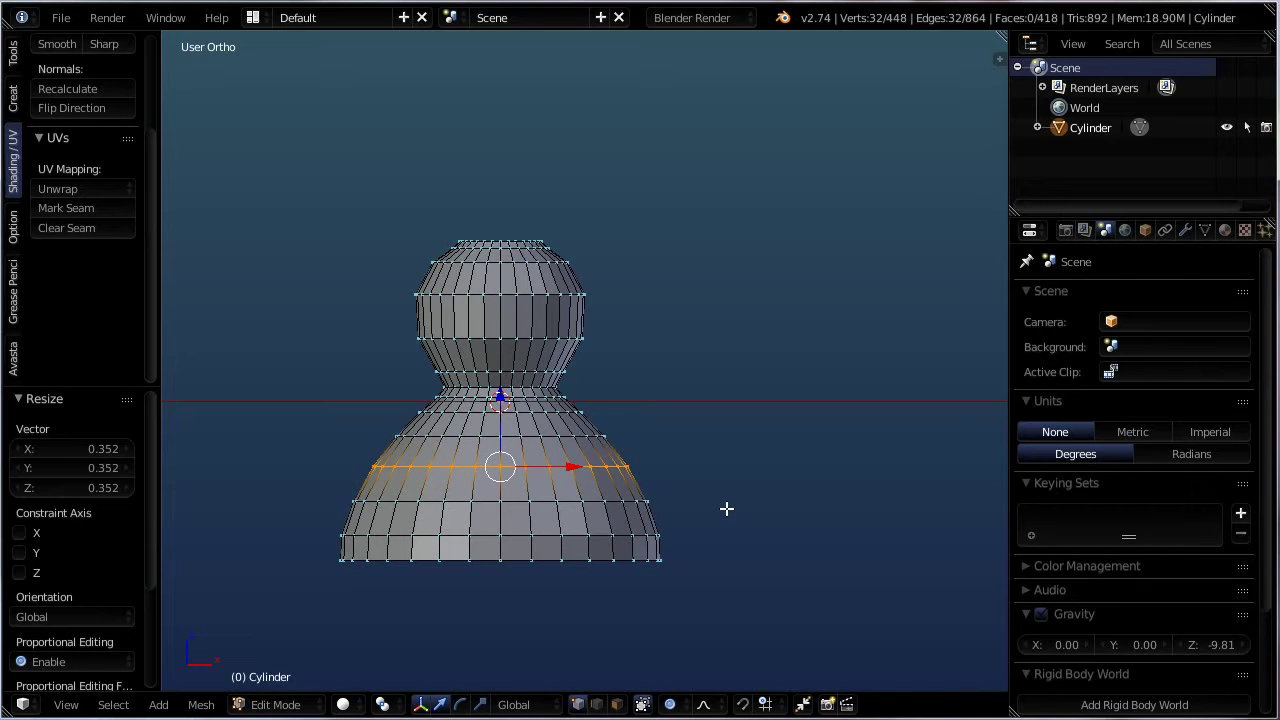
key(s)
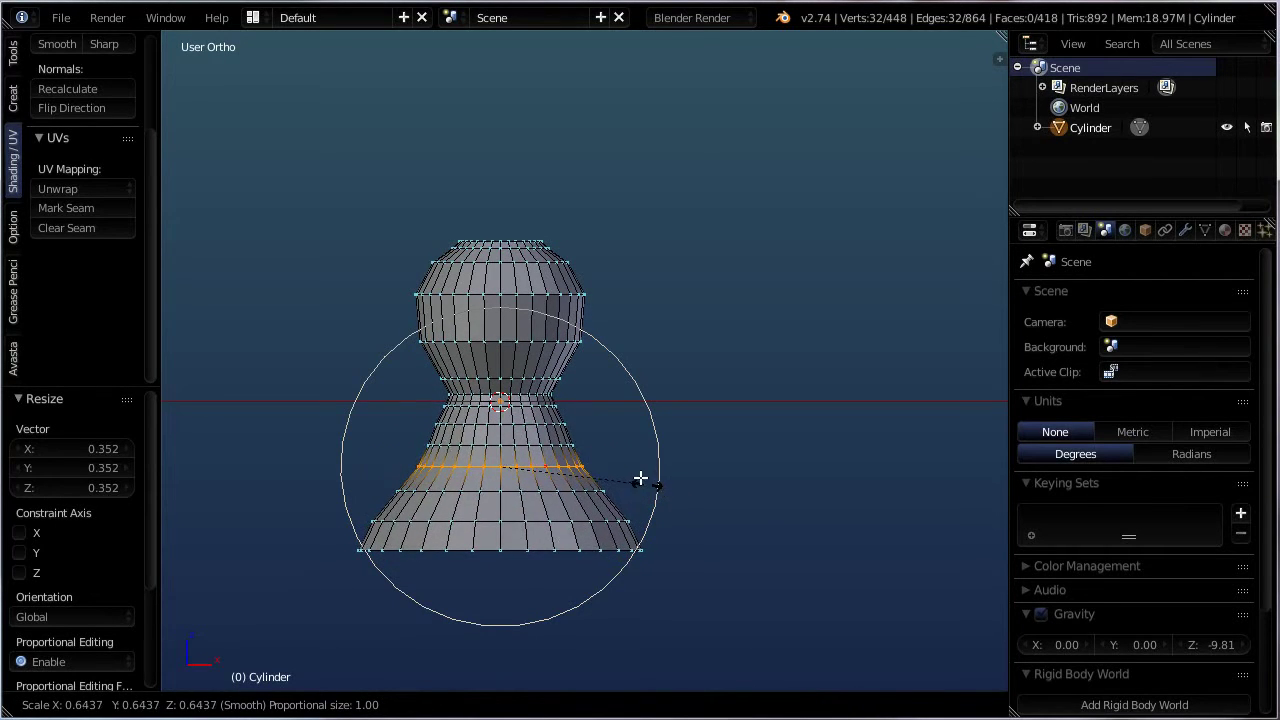
click(634, 477)
alt+right_click(620, 548)
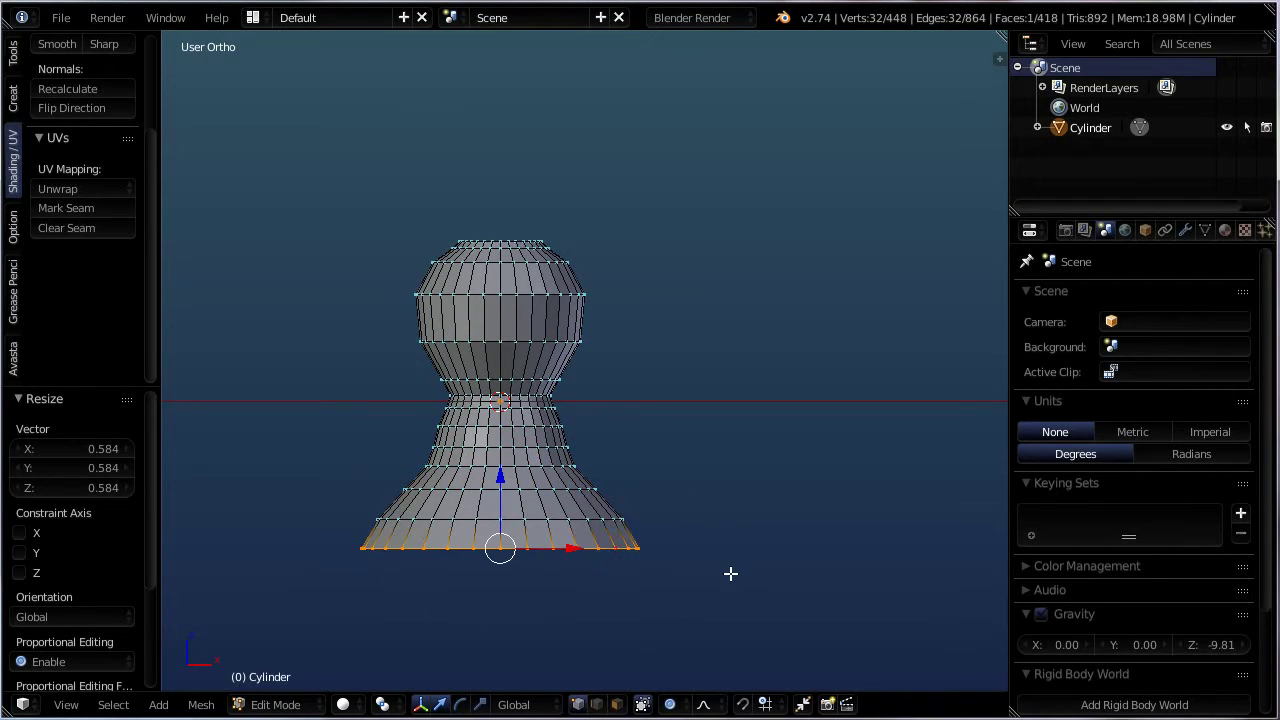
key(s)
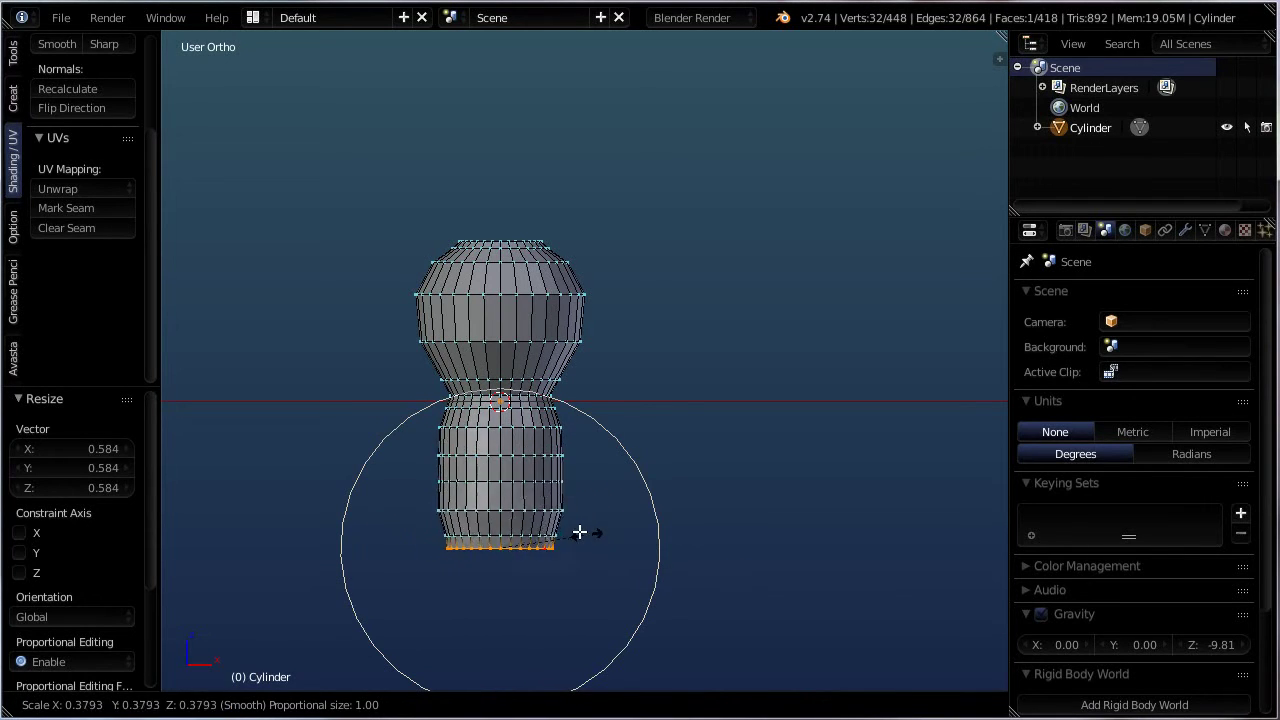
click(578, 530)
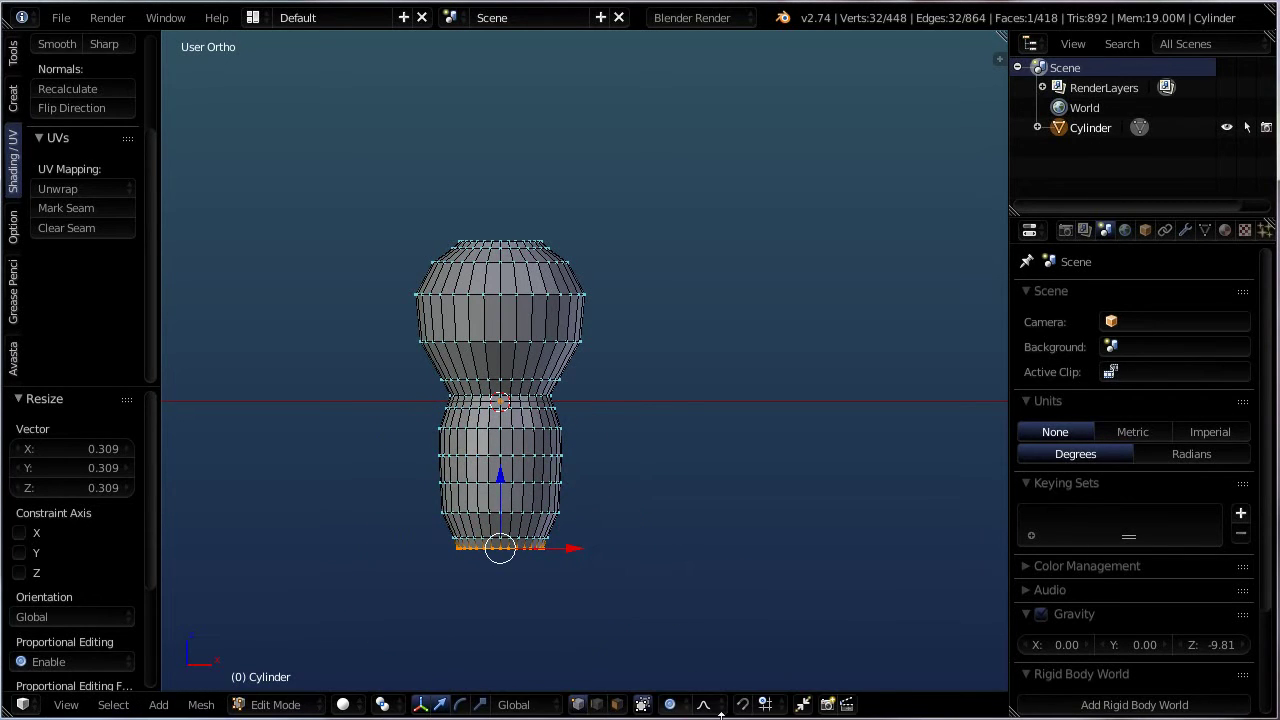
click(670, 704)
click(700, 680)
scroll(502, 451, up, 1)
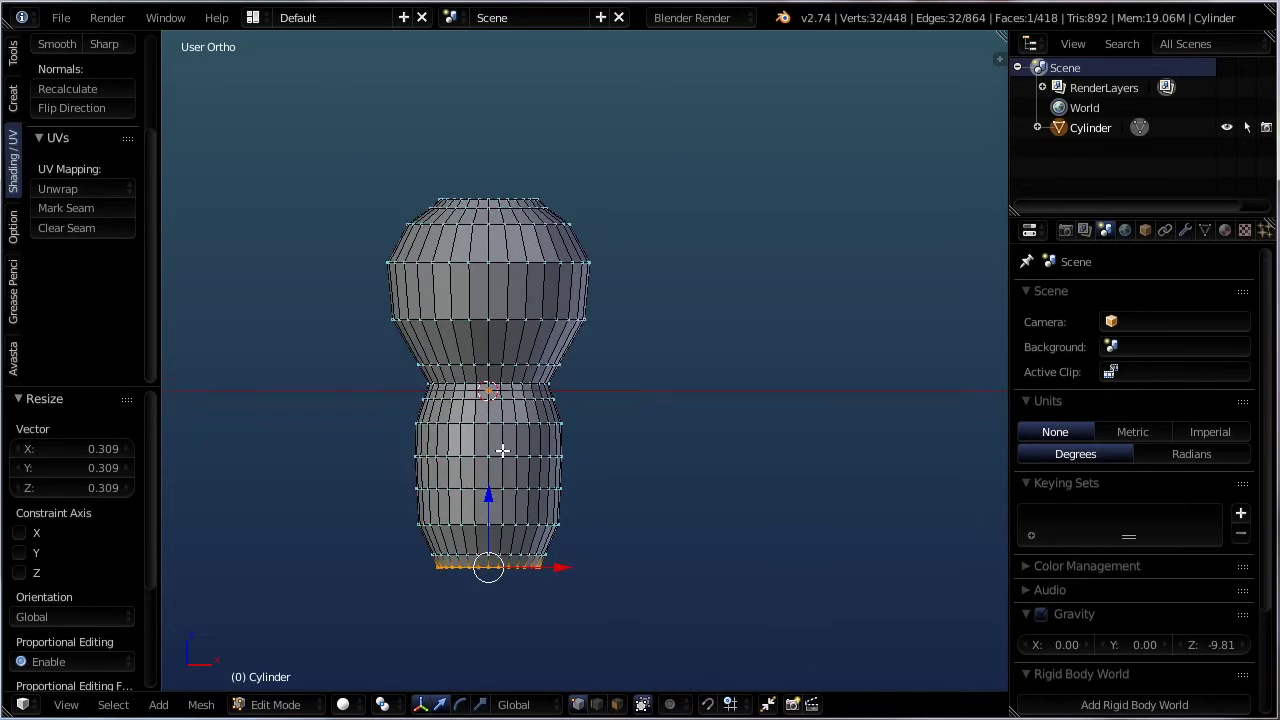
middle_drag(470, 437, 520, 360)
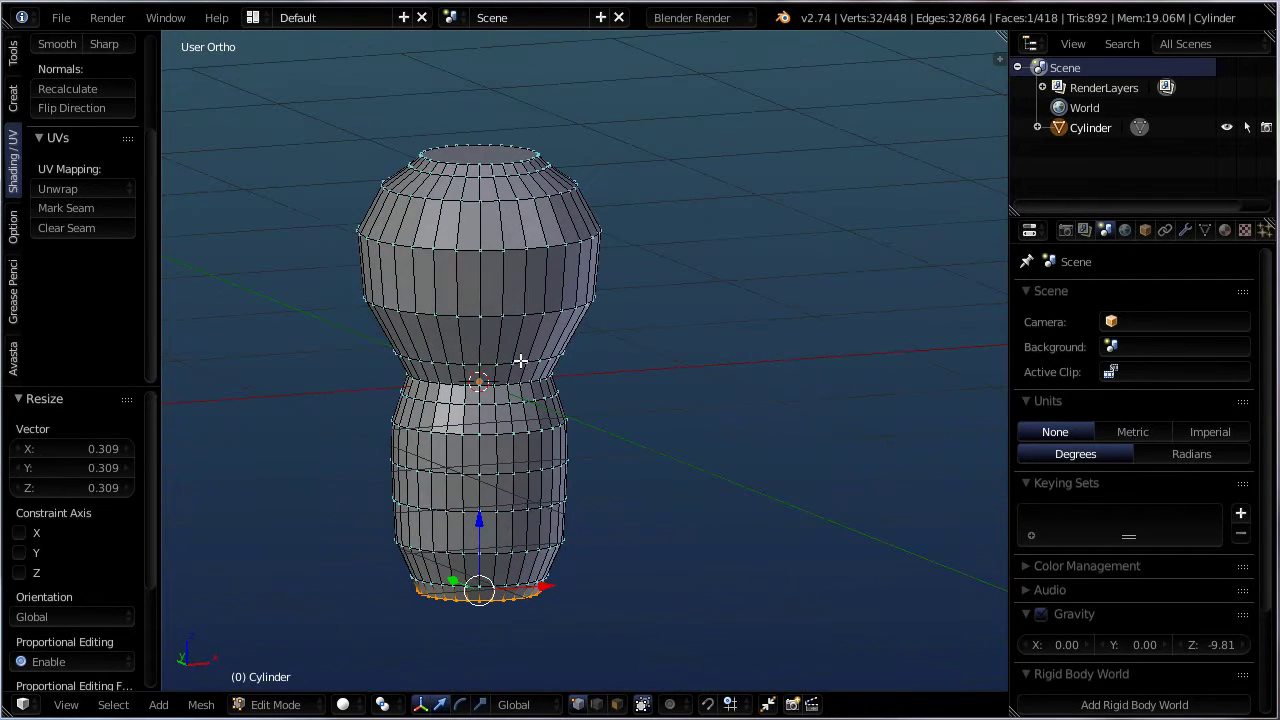
- Raise an upper-bulb edge loop and the neck edge loop slightly along Z
alt+click(486, 300)
key(g)
key(z)
click(480, 232)
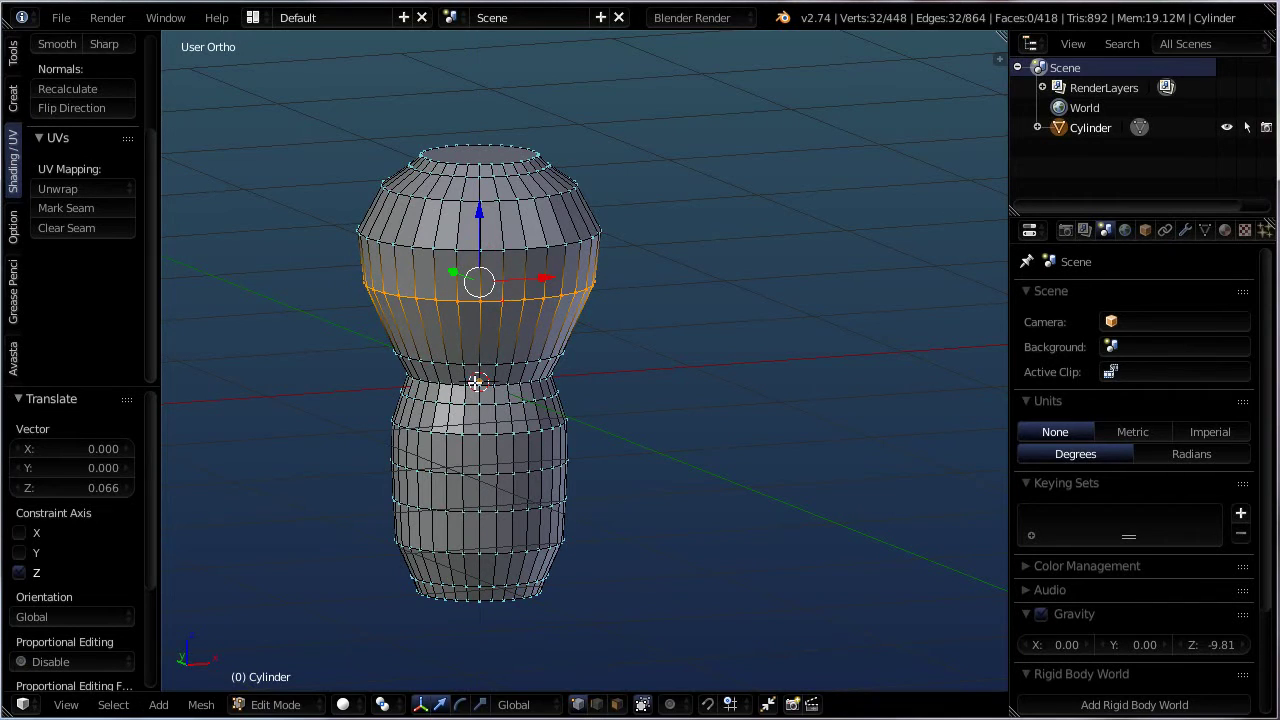
alt+click(488, 370)
key(g)
key(z)
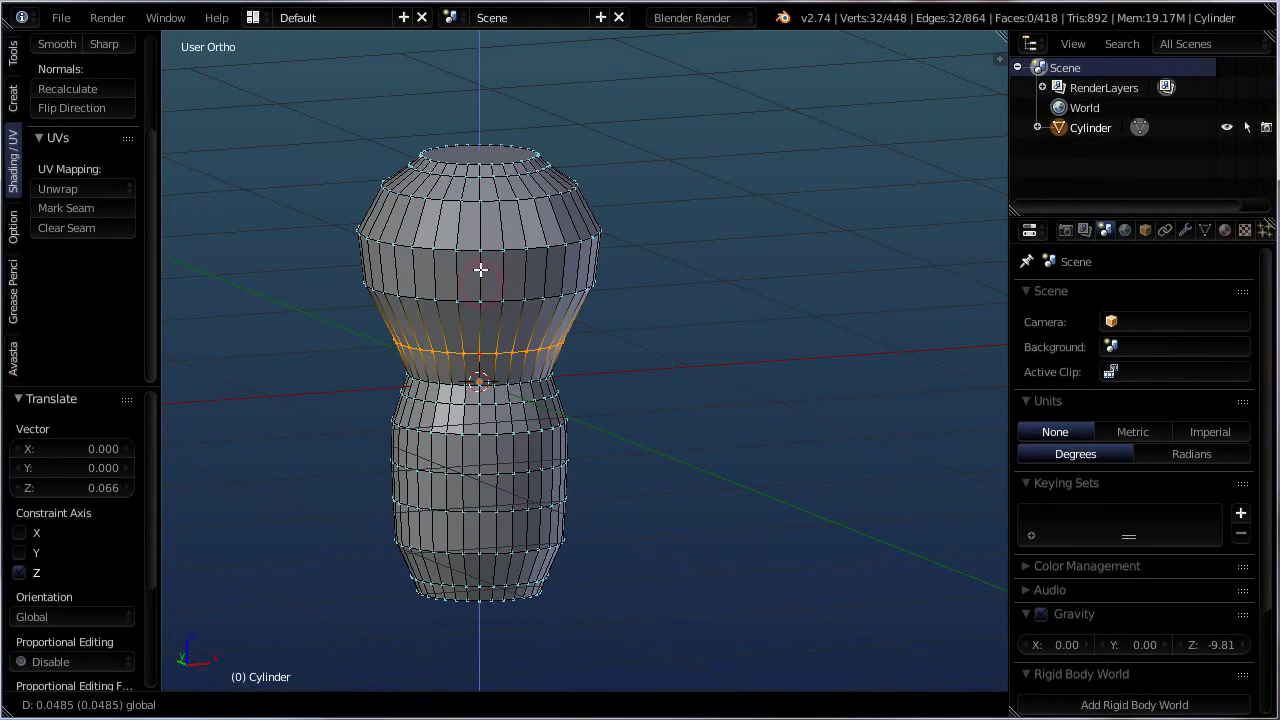
click(480, 265)
- Reselect the horizontal neck ring and nudge it further up along Z
alt+click(488, 390)
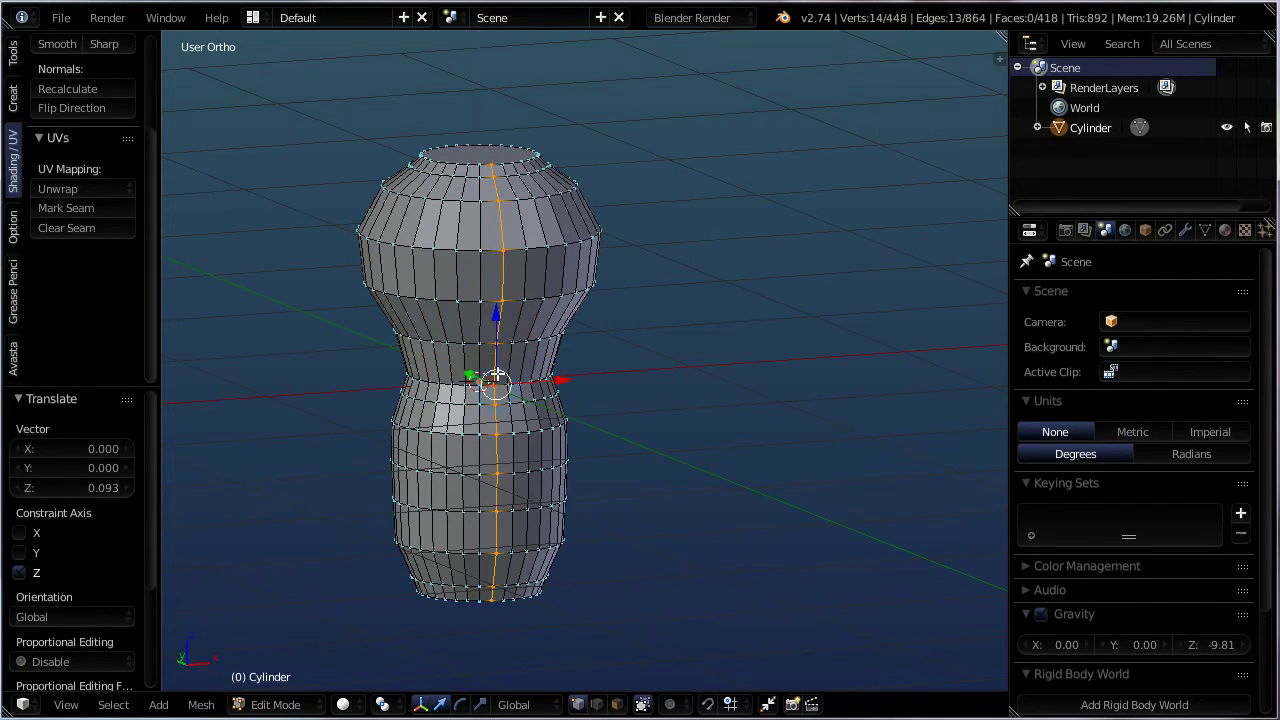
alt+click(482, 380)
key(g)
key(z)
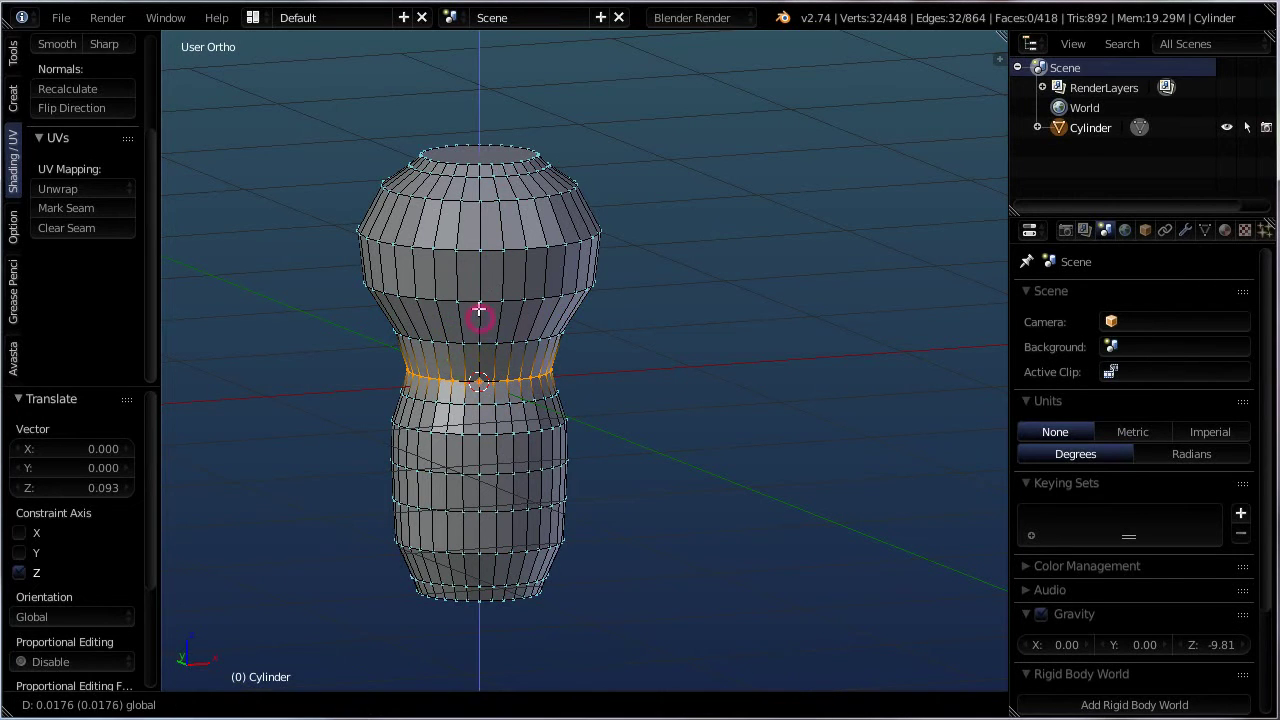
click(496, 337)
middle_drag(583, 500, 551, 466)
key(Tab)
key(Tab)
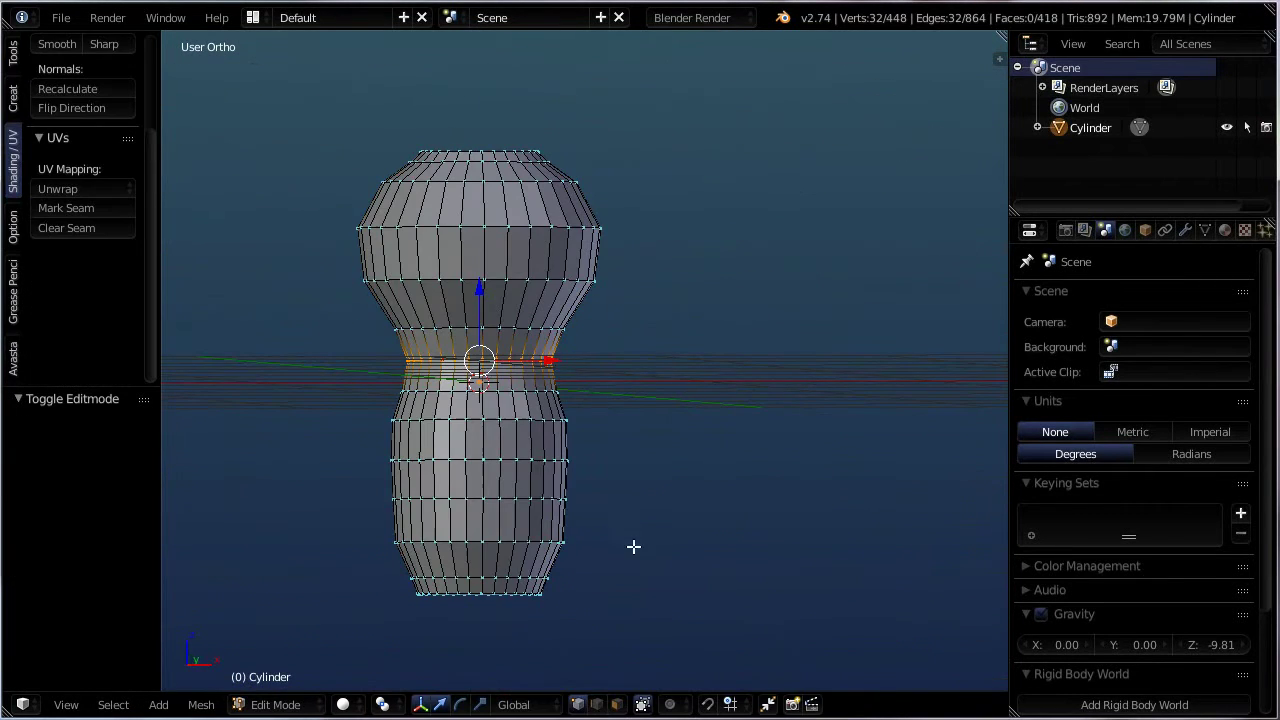
middle_drag(614, 373, 582, 388)
- Select the whole gourd mesh and switch to Face select mode
key(a)
key(a)
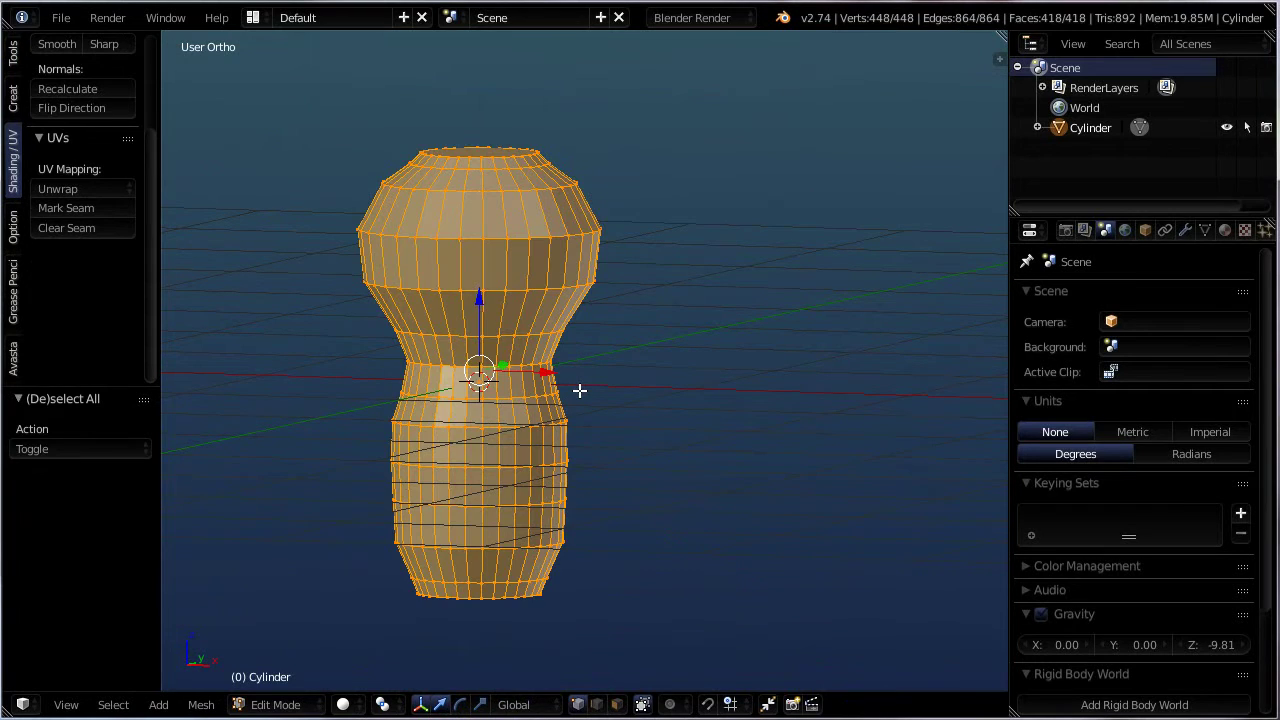
key(ctrl+Tab)
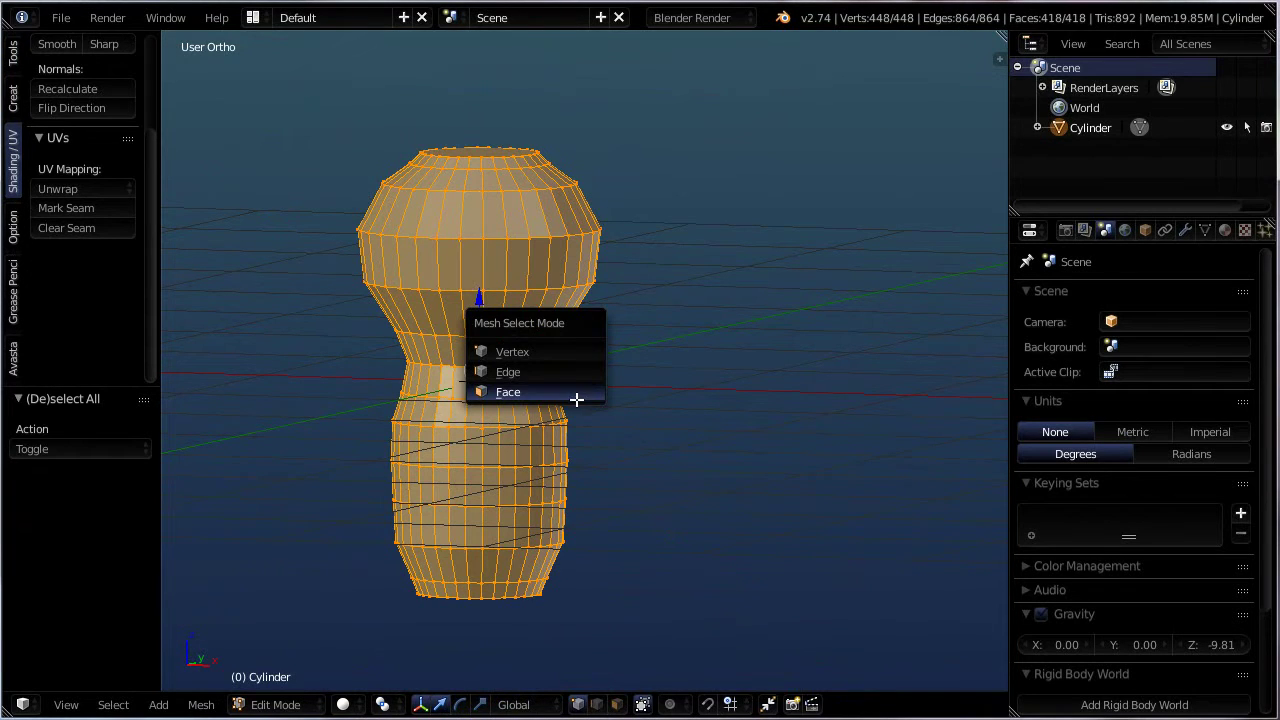
click(510, 392)
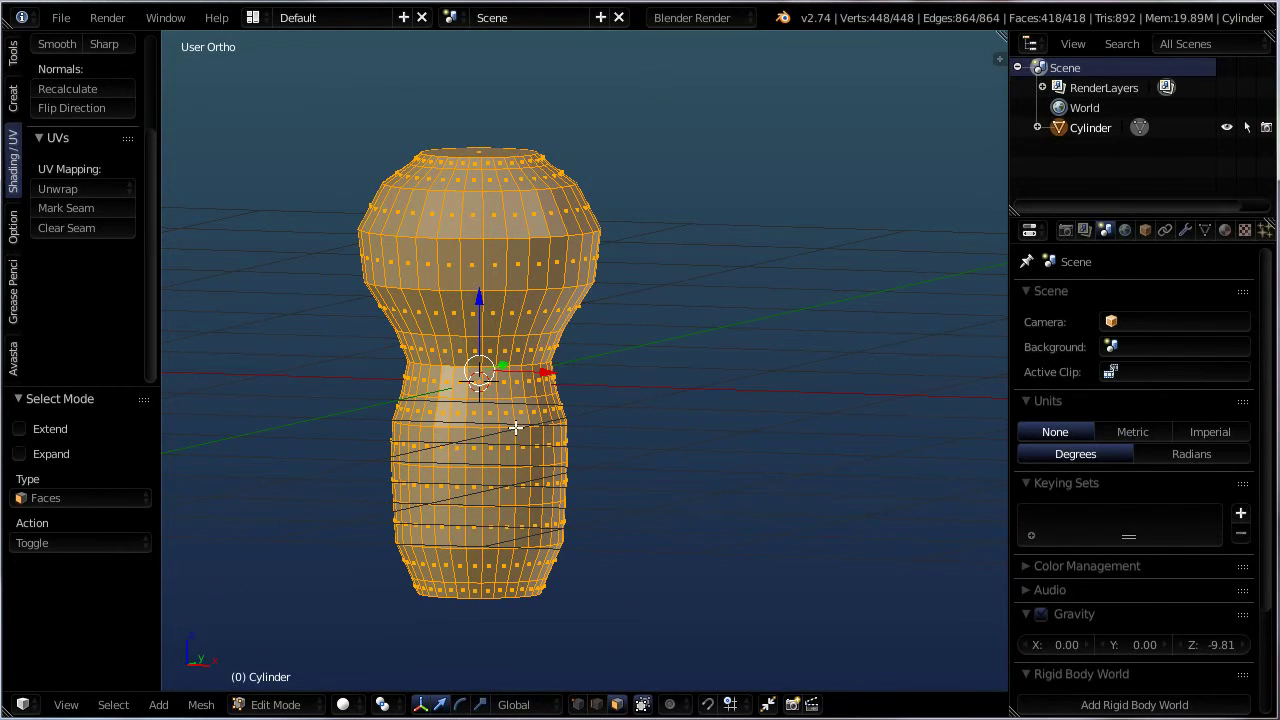
middle_drag(540, 388, 605, 266)
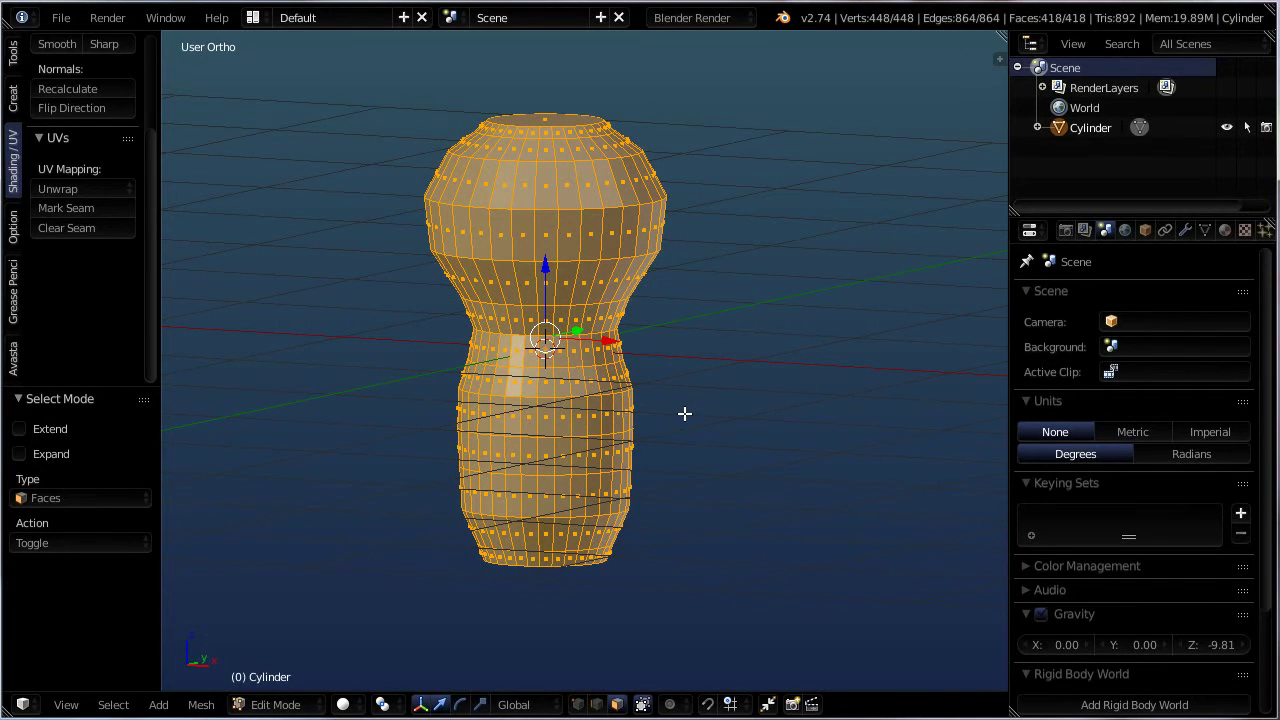
- Search the operator menu for 'POK' to find Poke Faces
key(space)
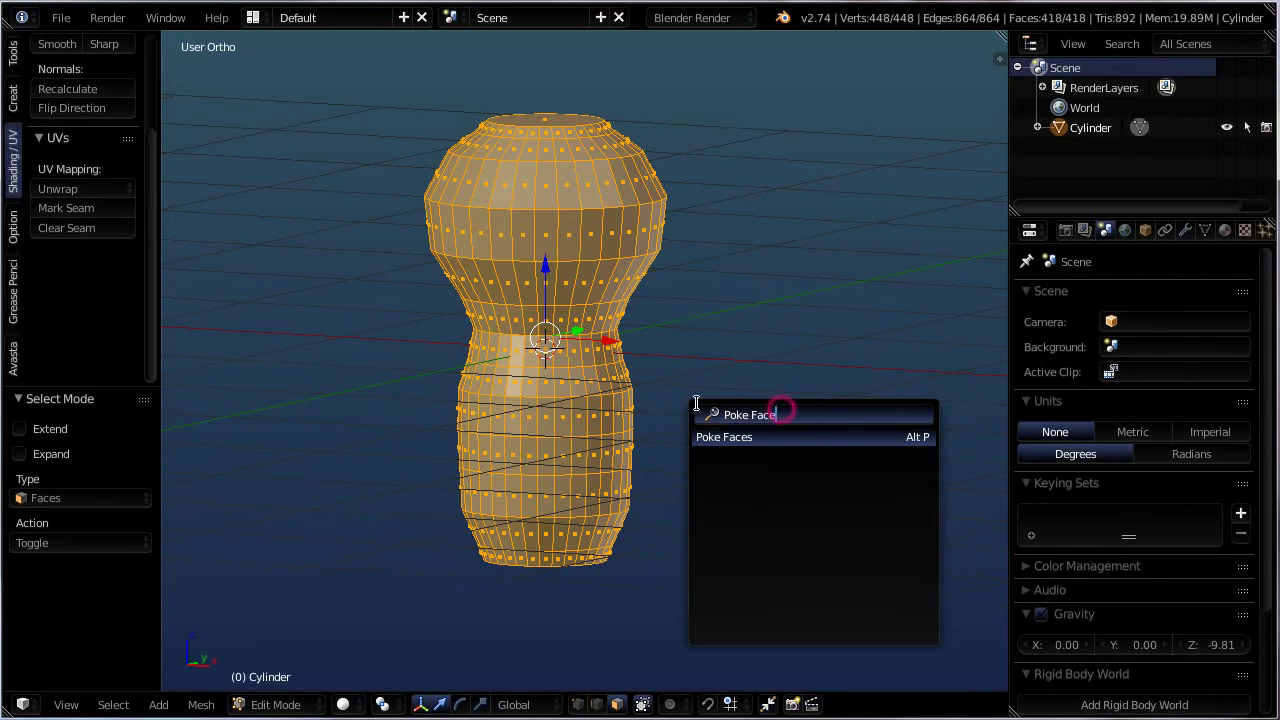
key(ctrl+BackSpace)
key(ctrl+BackSpace)
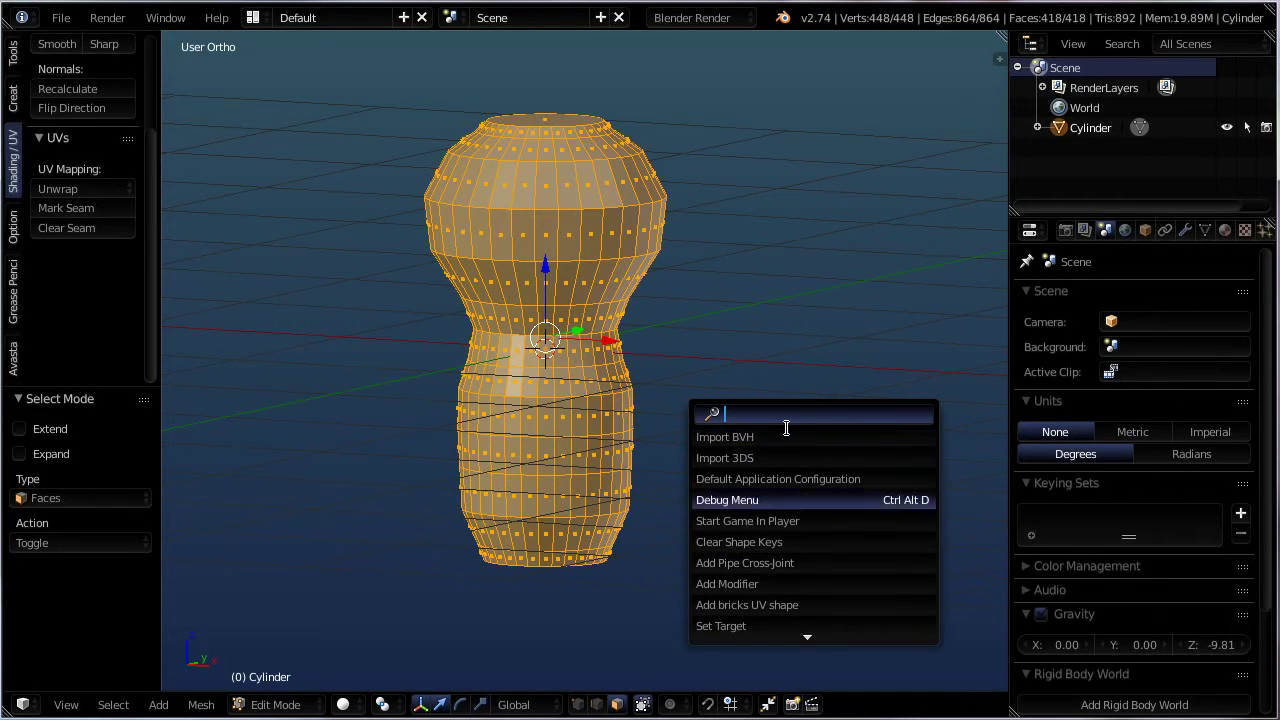
scroll(774, 501, down, 12)
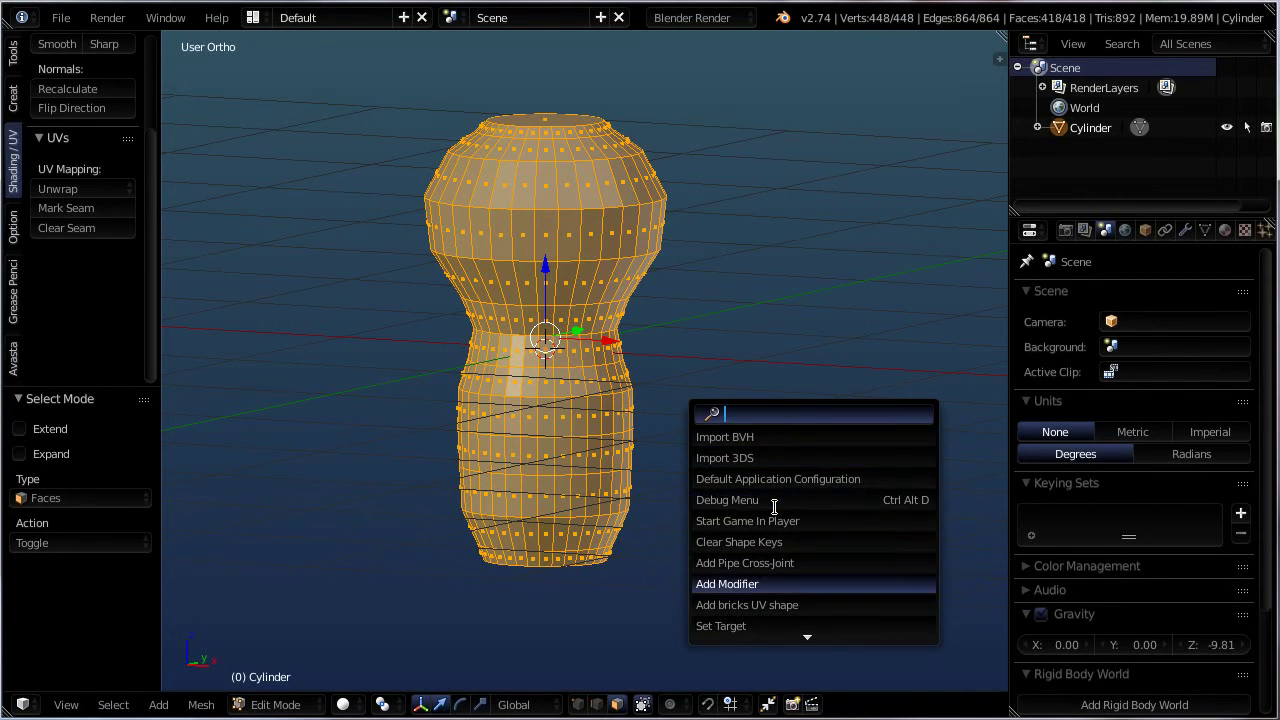
scroll(776, 501, down, 10)
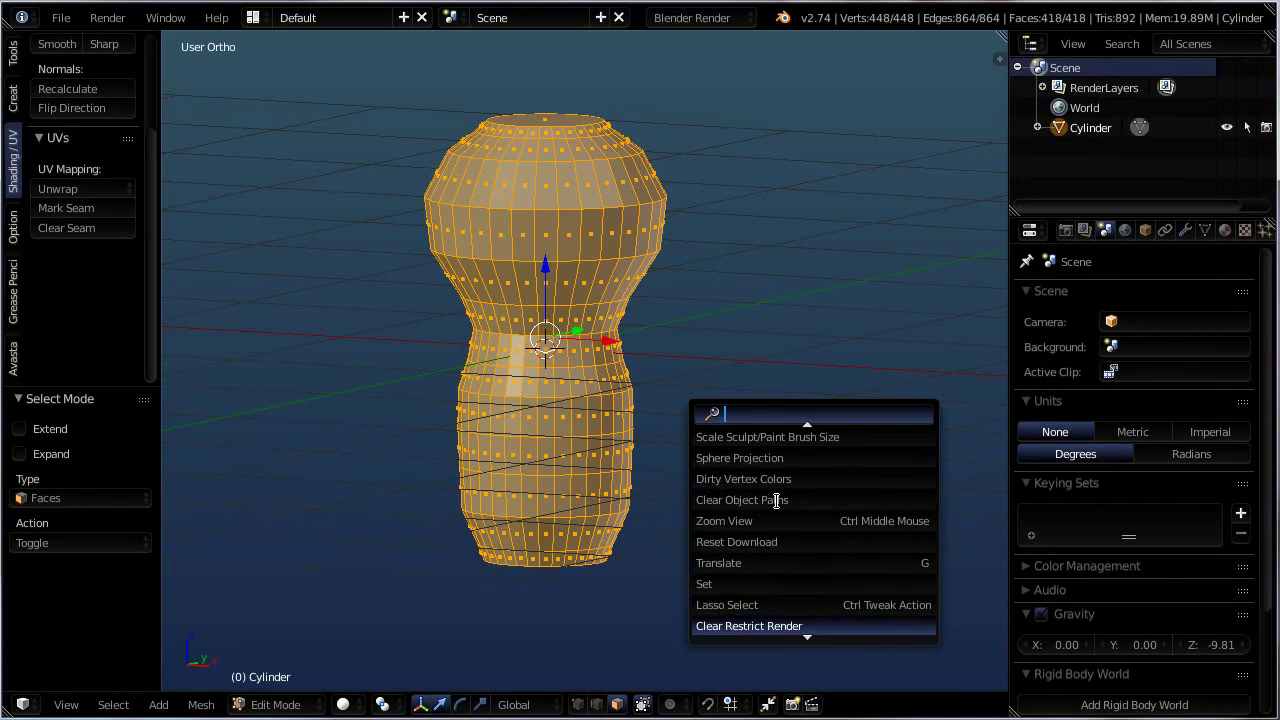
scroll(776, 500, down, 5)
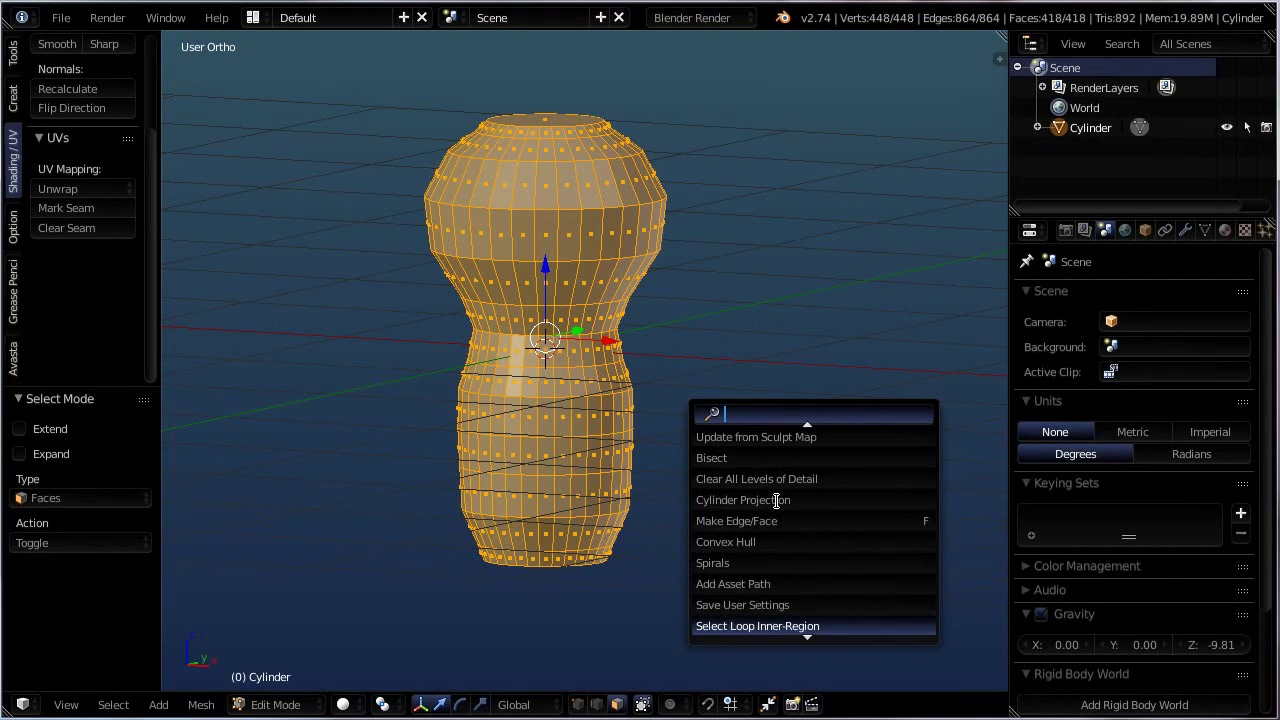
click(763, 413)
text(POKE)
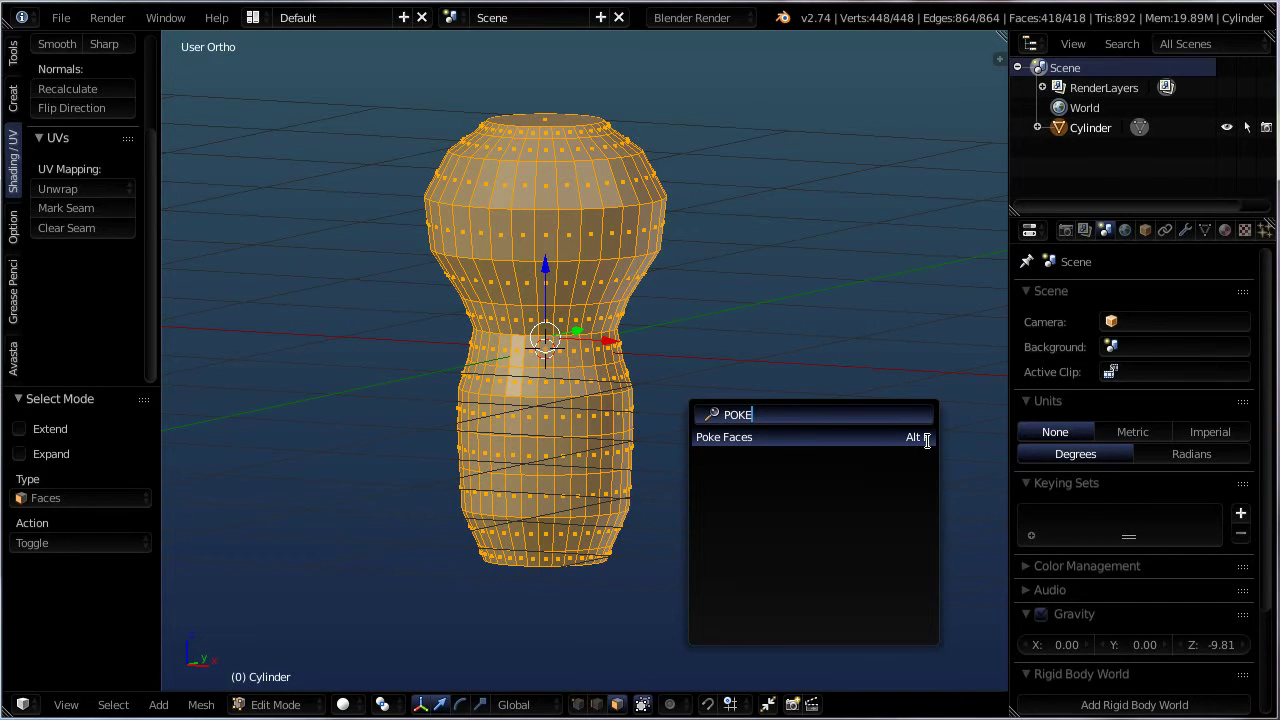
- Apply Poke Faces to all selected faces of the gourd
click(739, 437)
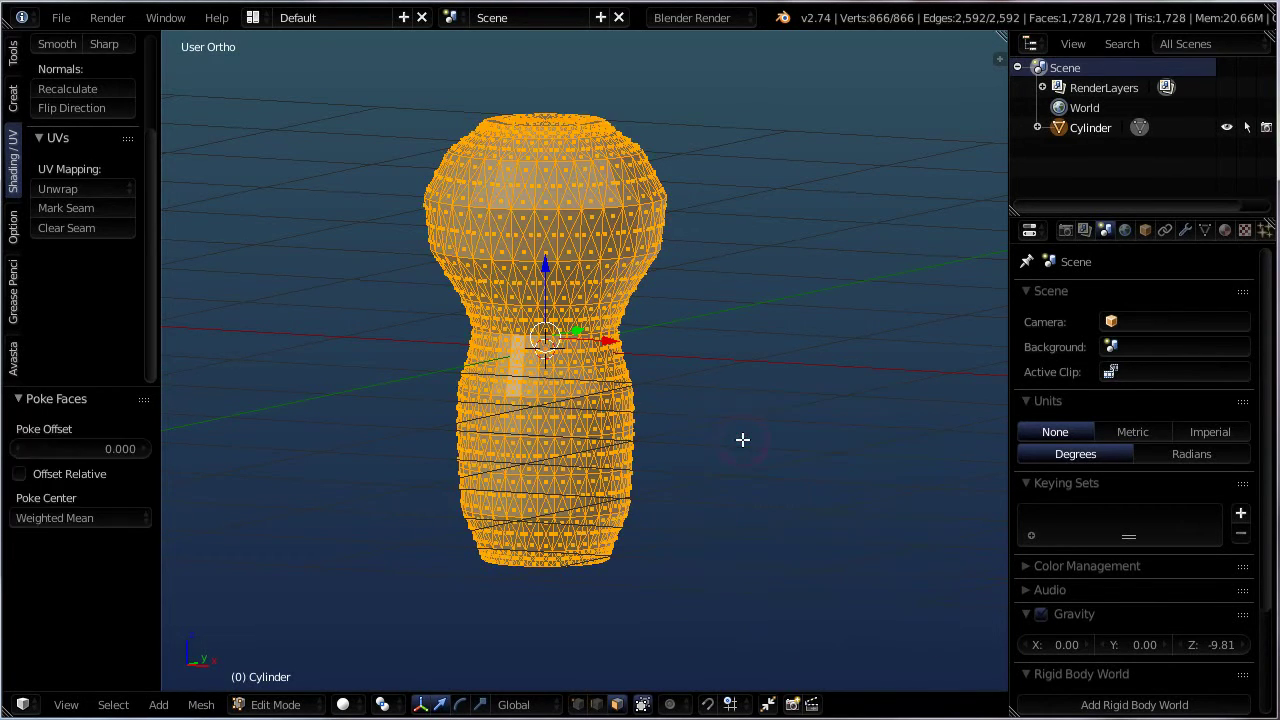
scroll(742, 439, up, 3)
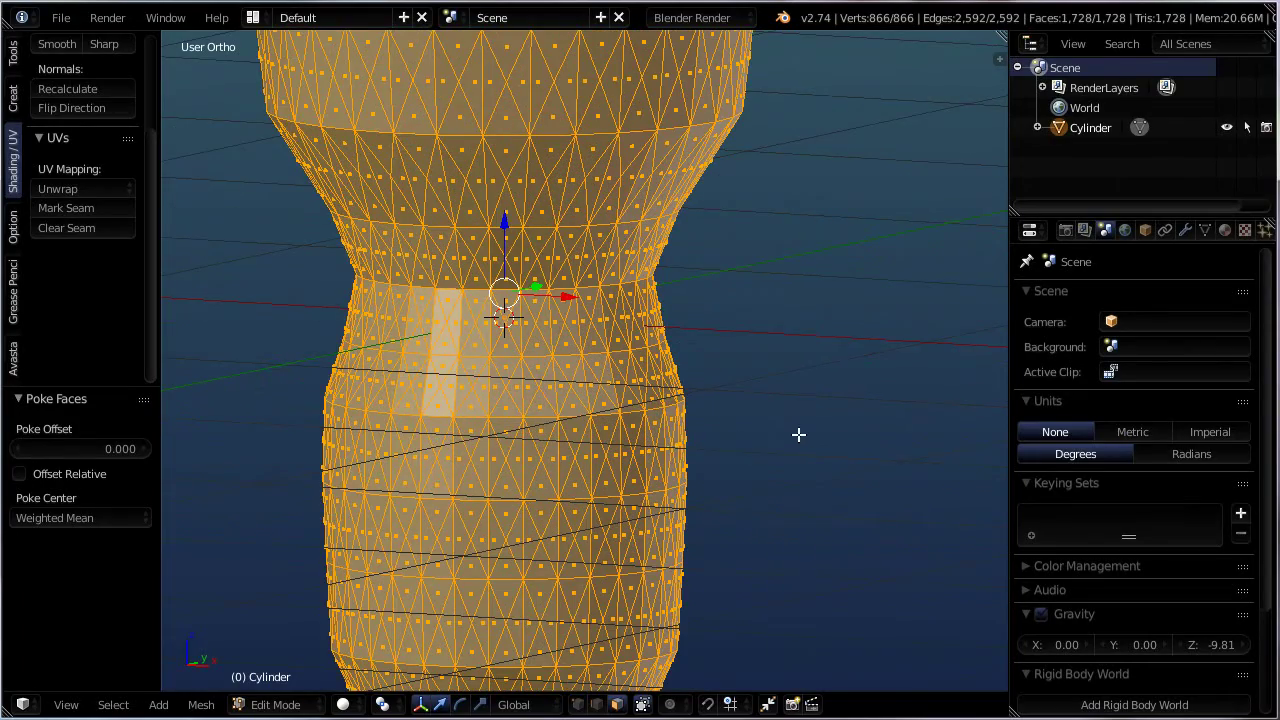
scroll(720, 462, up, 1)
scroll(585, 381, up, 2)
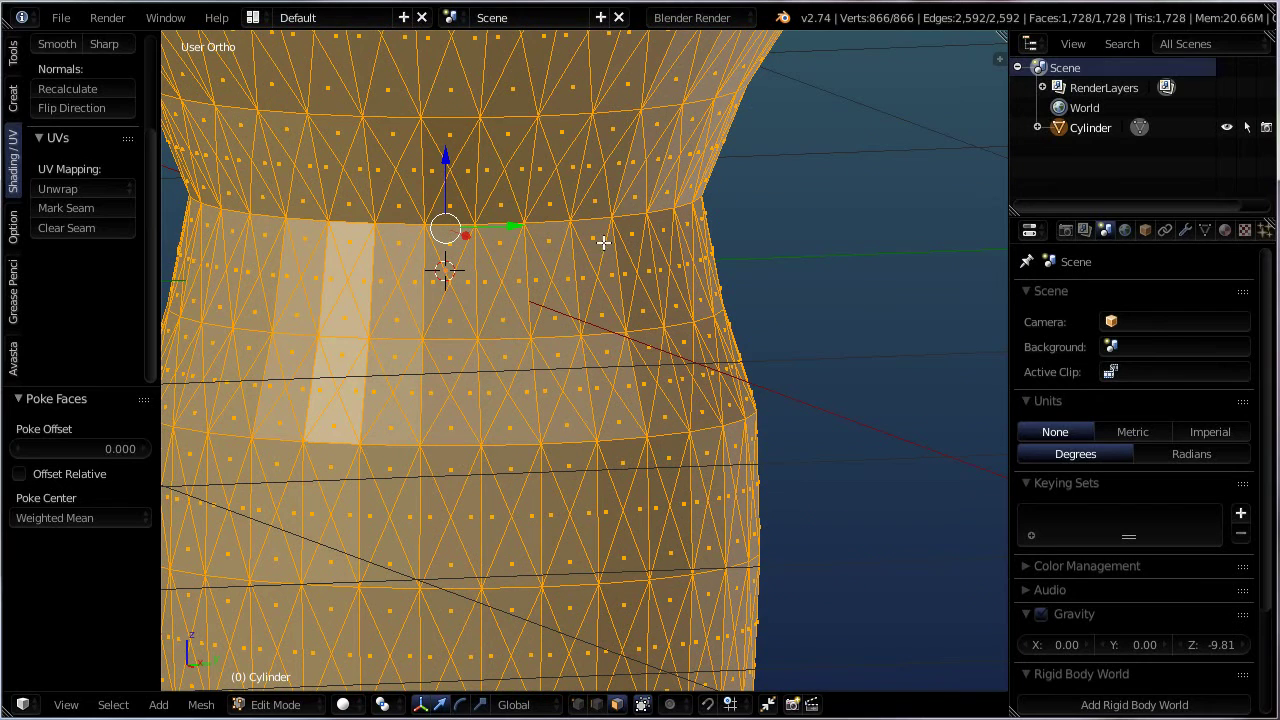
scroll(667, 376, down, 3)
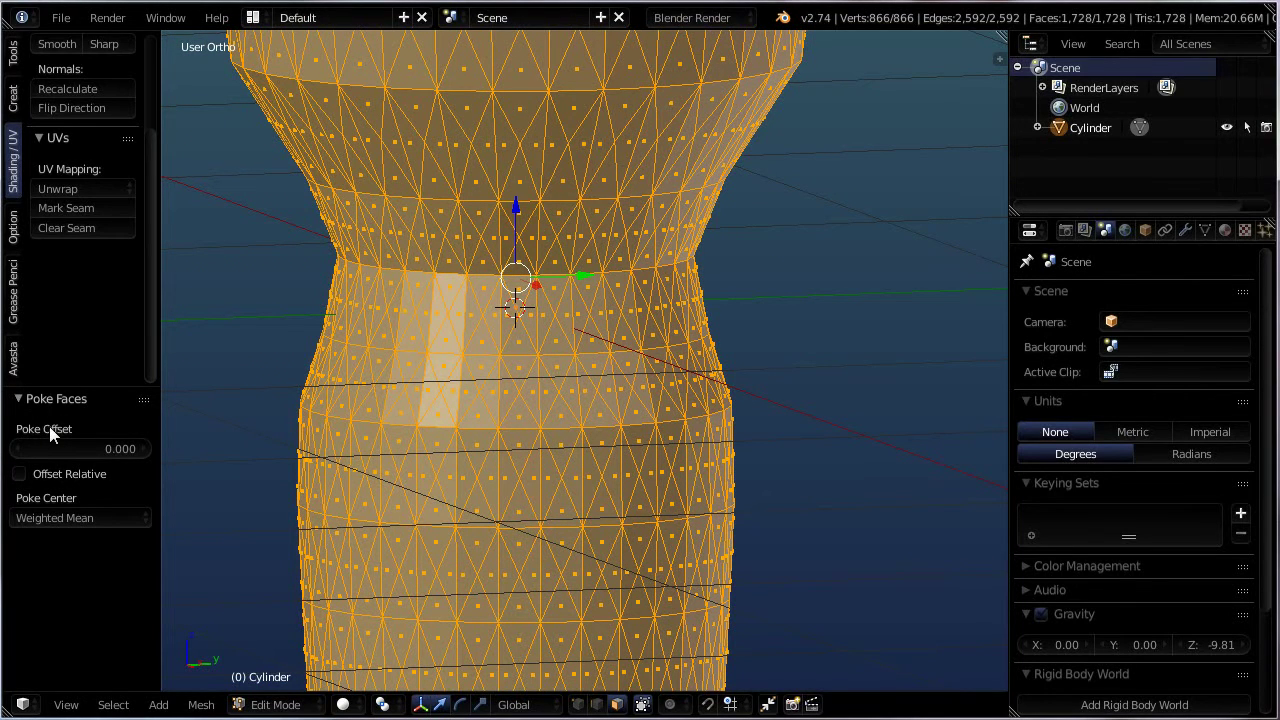
- Set the Poke Offset to 0.064 and inspect the spiky surface from several angles
mouse_move(55, 447)
mouse_down()
mouse_move(31, 445)
mouse_move(47, 444)
mouse_up()
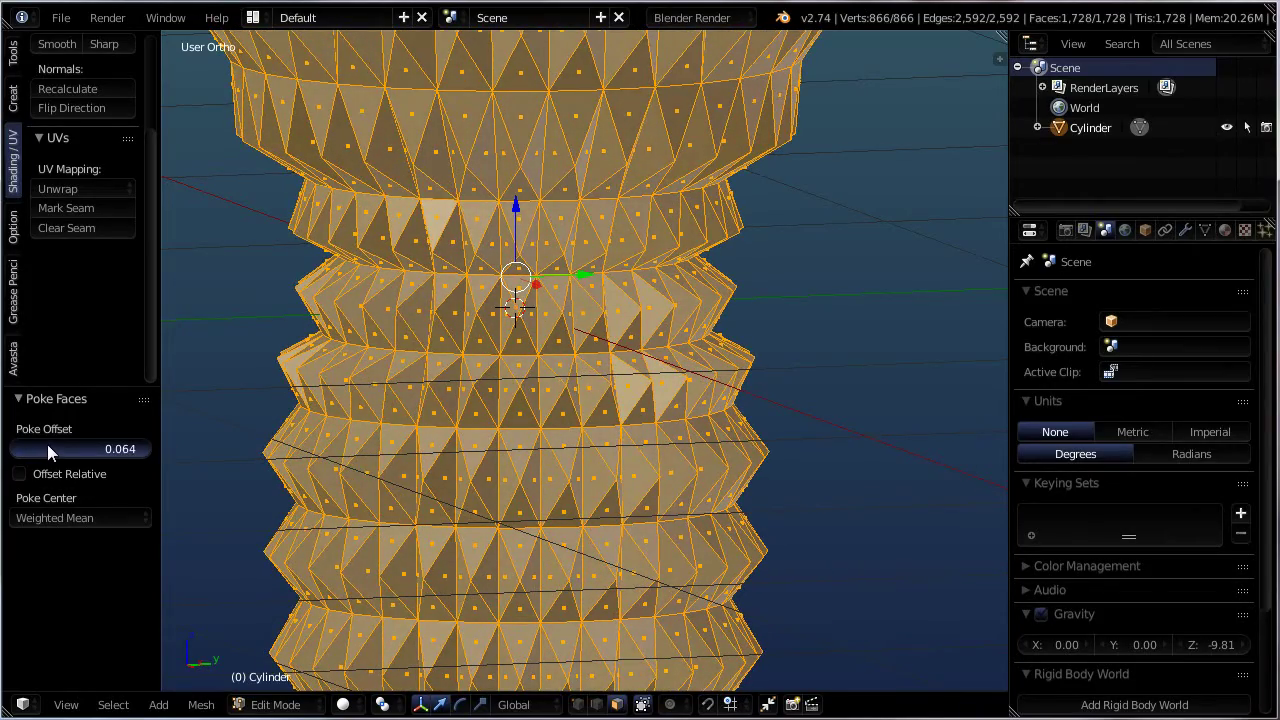
middle_drag(632, 394, 683, 397)
scroll(675, 455, down, 3)
middle_drag(675, 455, 571, 457)
scroll(639, 337, up, 3)
middle_drag(644, 310, 616, 278)
scroll(290, 422, up, 1)
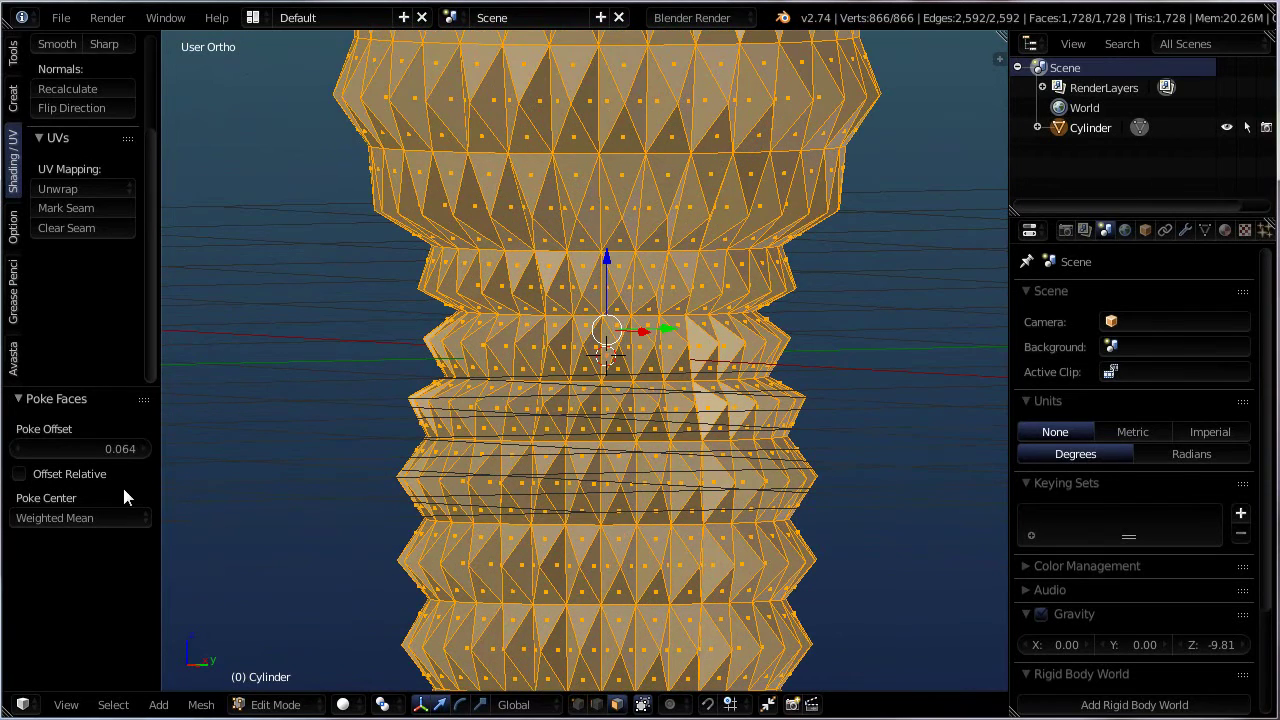
scroll(274, 491, down, 1)
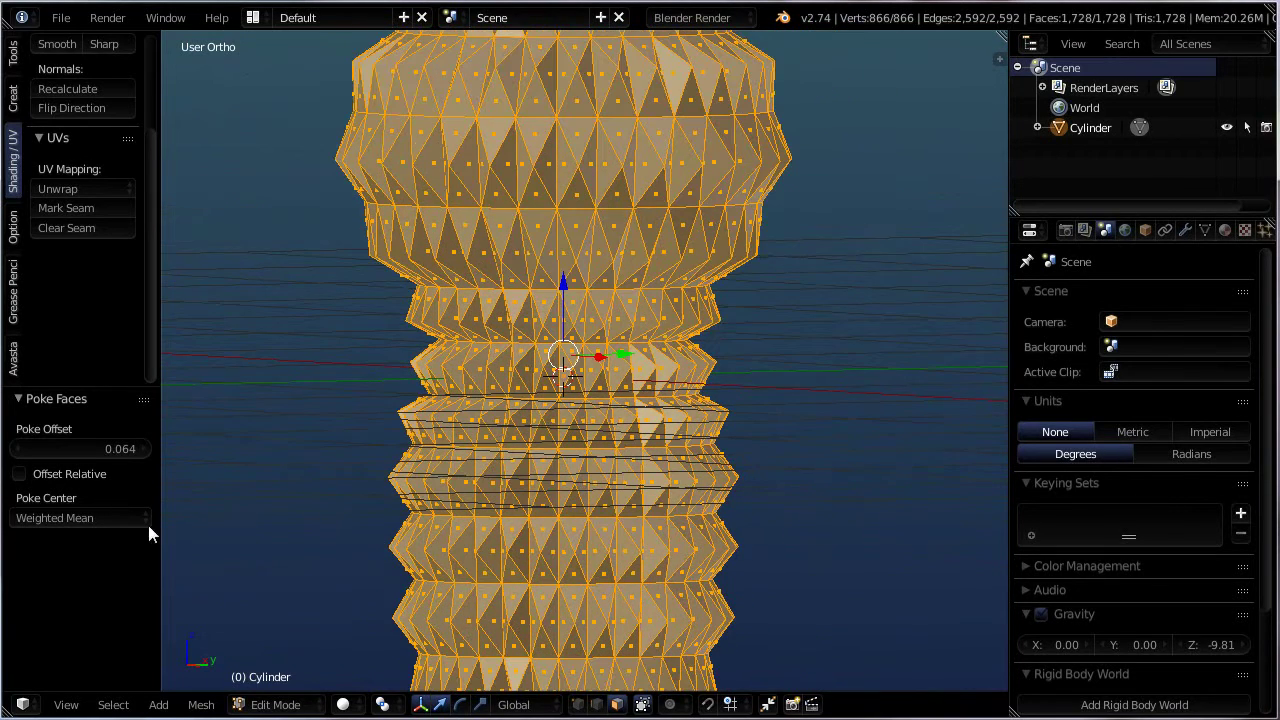
click(80, 518)
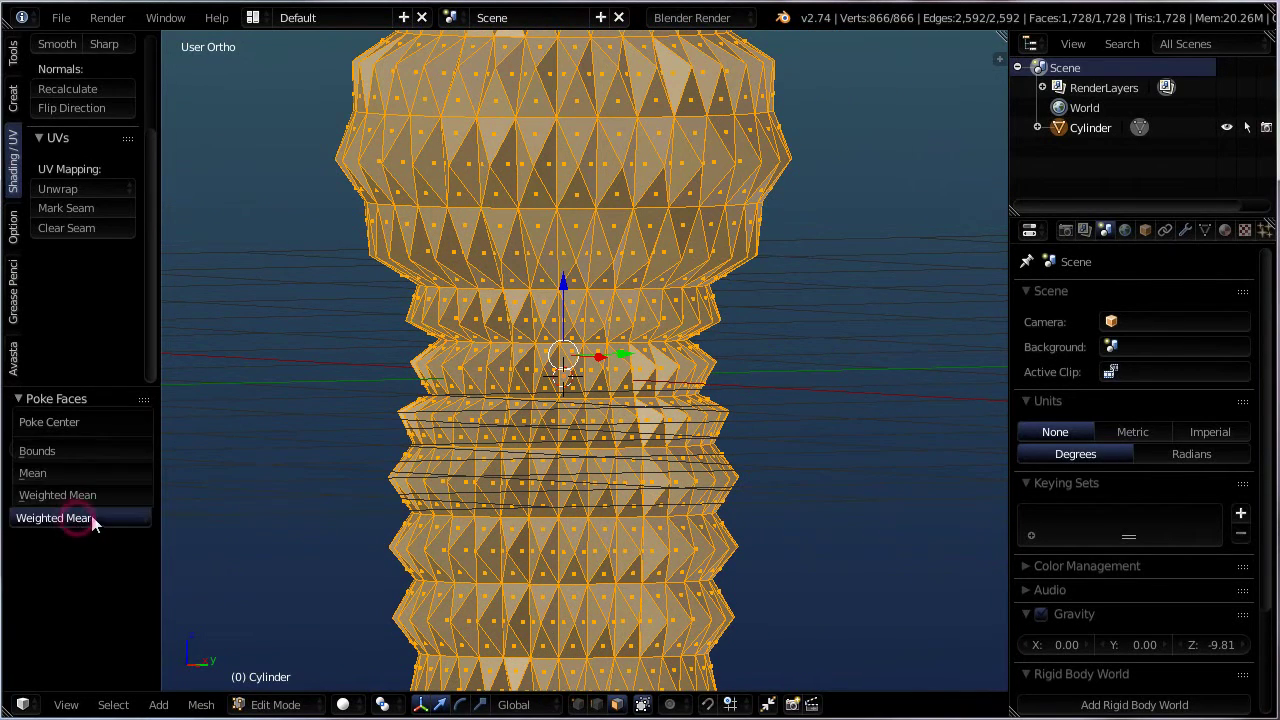
click(46, 451)
scroll(364, 294, down, 2)
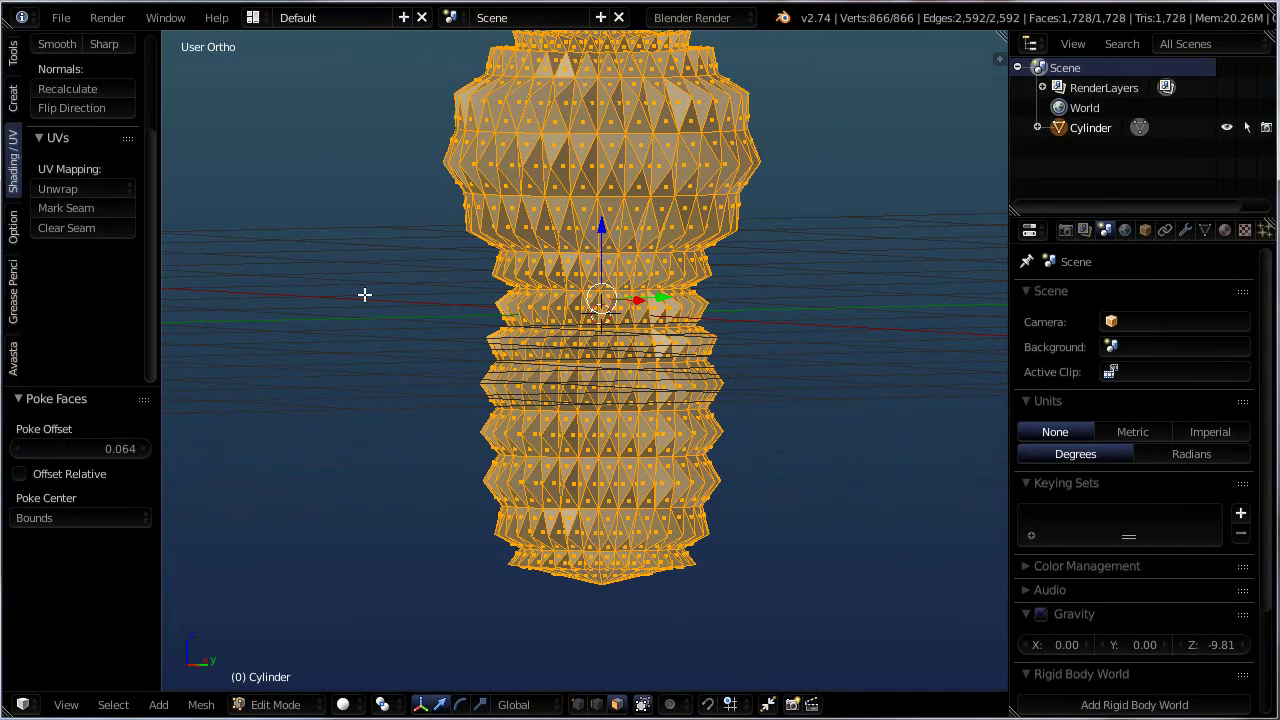
click(37, 514)
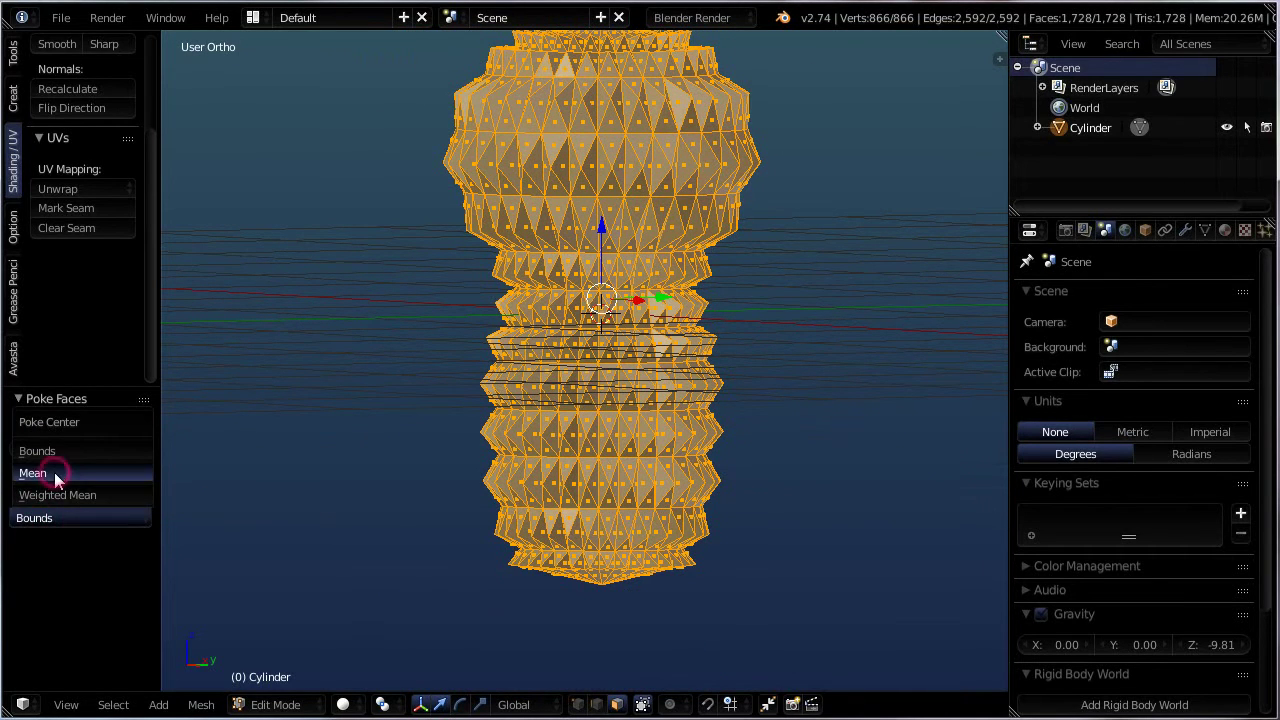
click(54, 472)
click(60, 515)
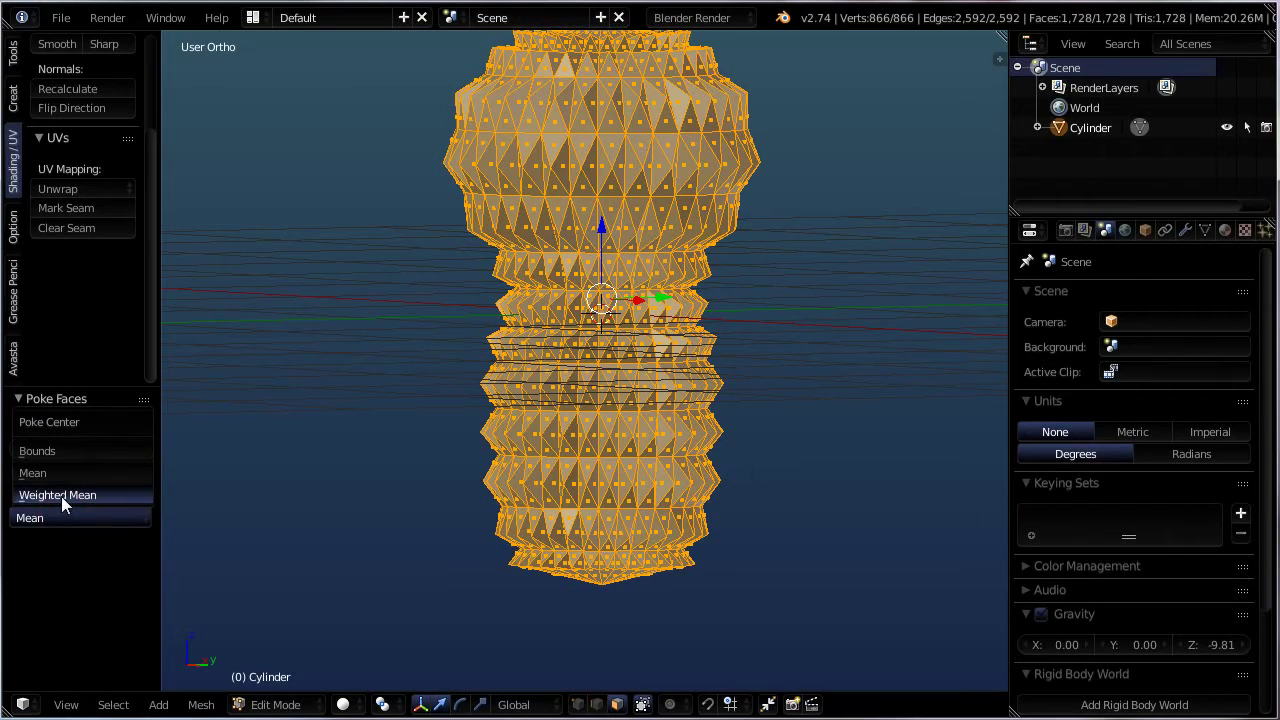
click(61, 497)
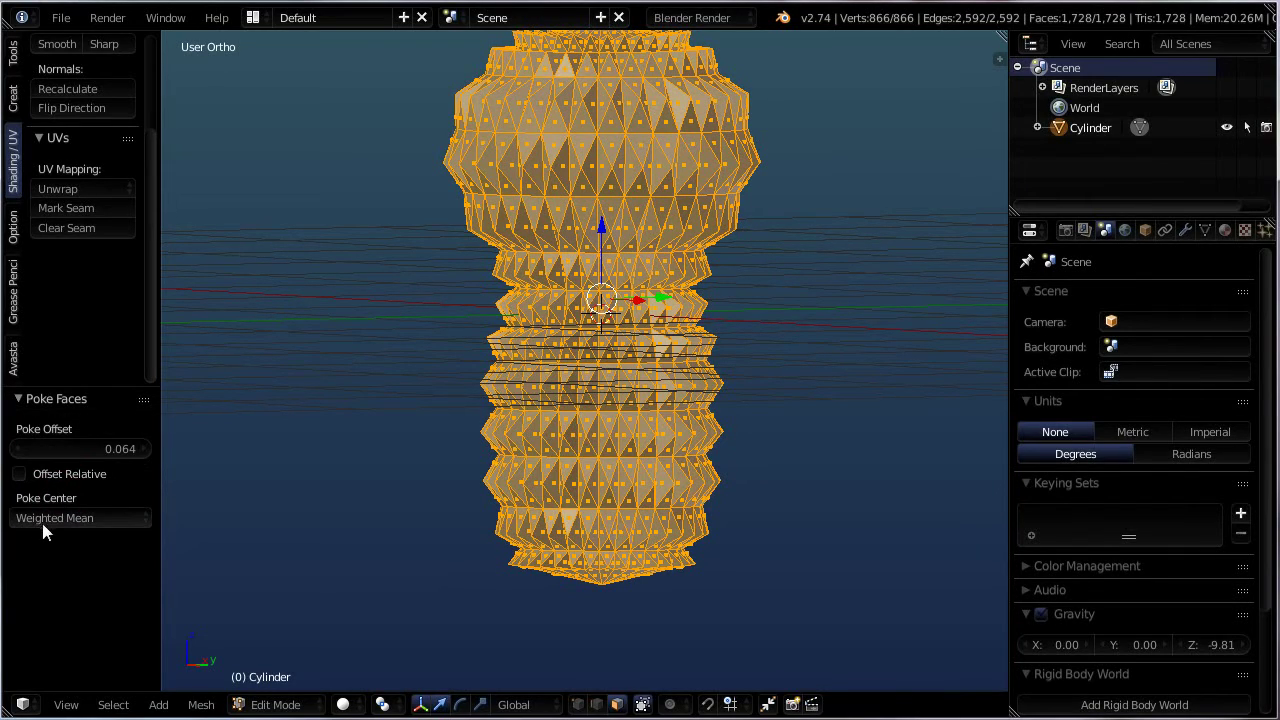
middle_drag(599, 425, 800, 345)
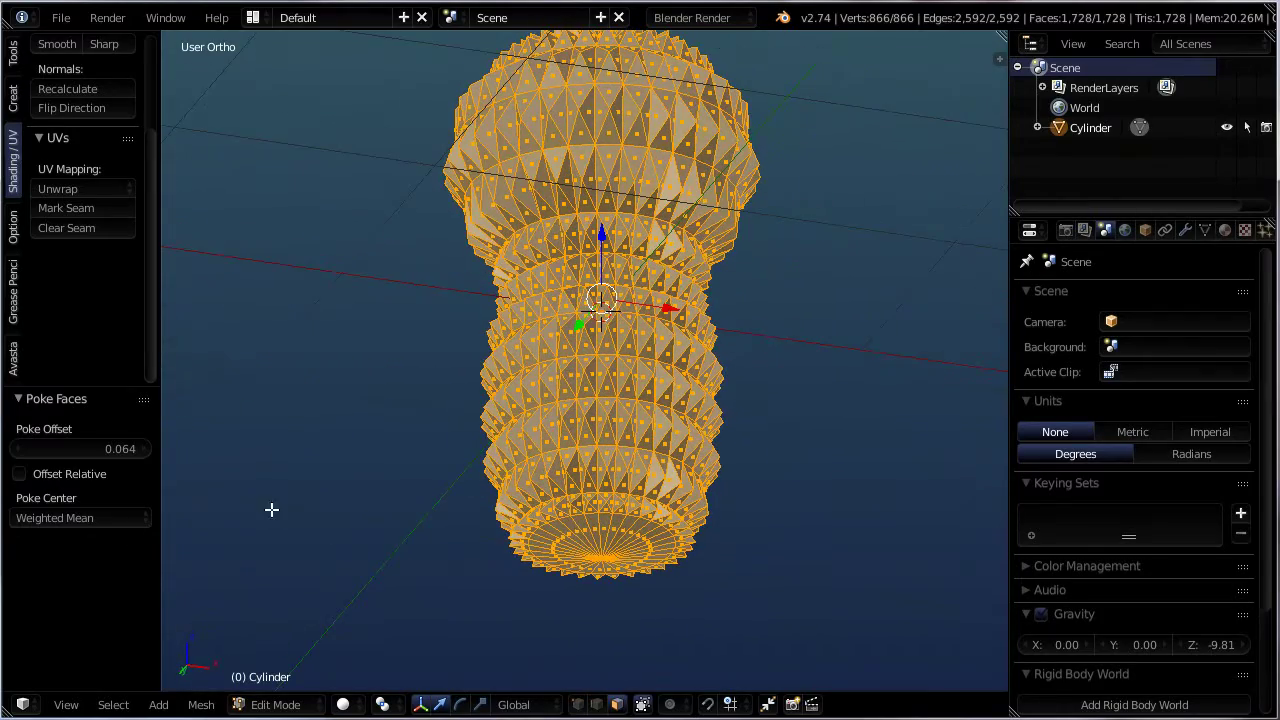
middle_drag(385, 465, 615, 348)
scroll(615, 348, up, 2)
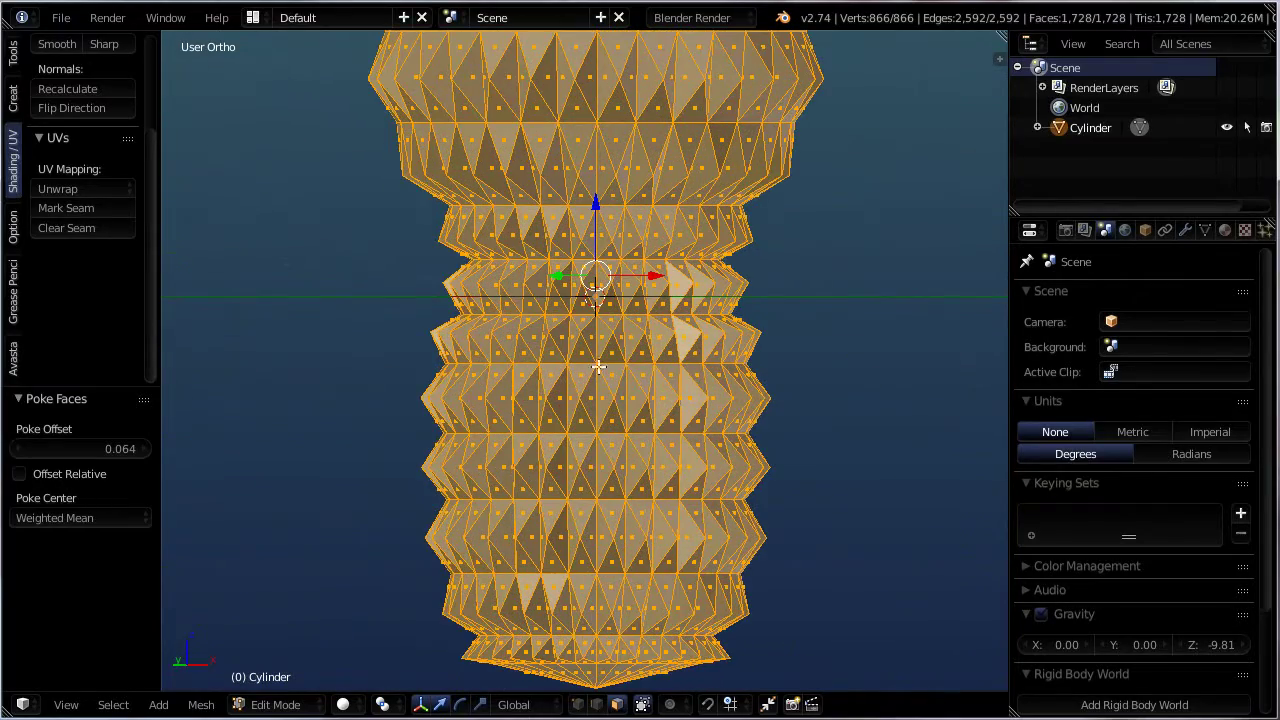
scroll(596, 384, down, 2)
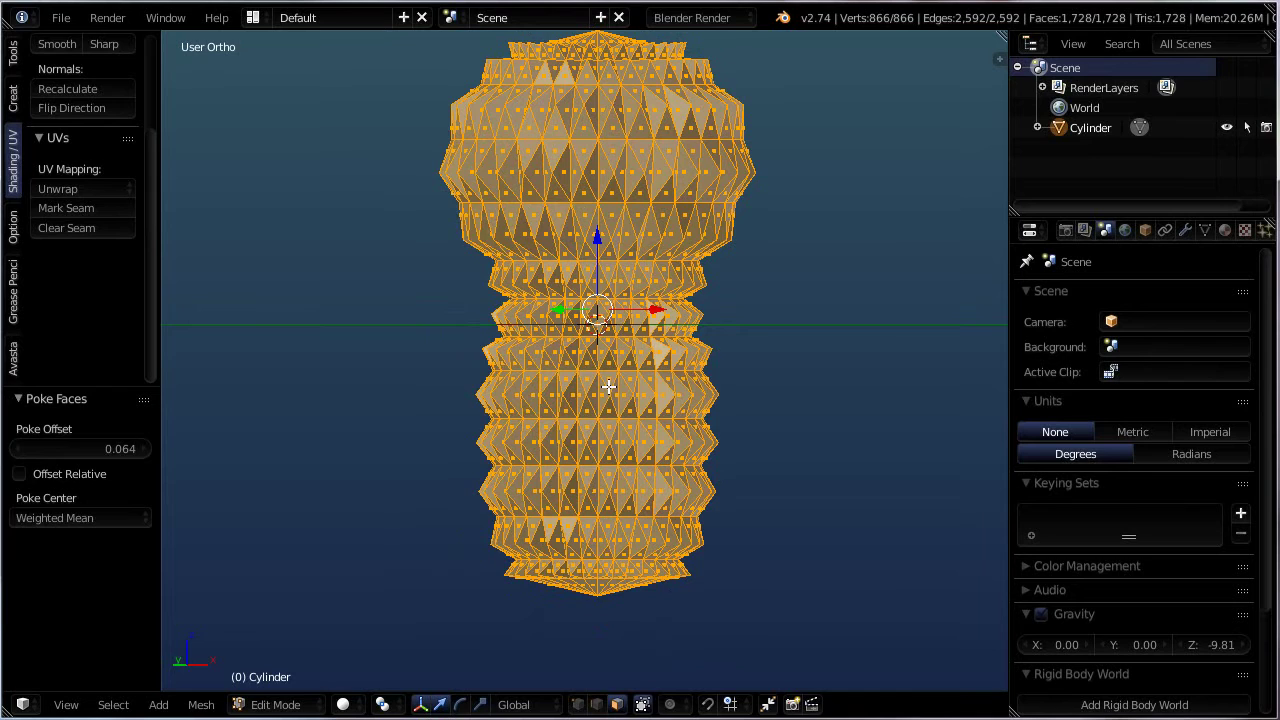
key(ctrl+z)
key(ctrl+p)
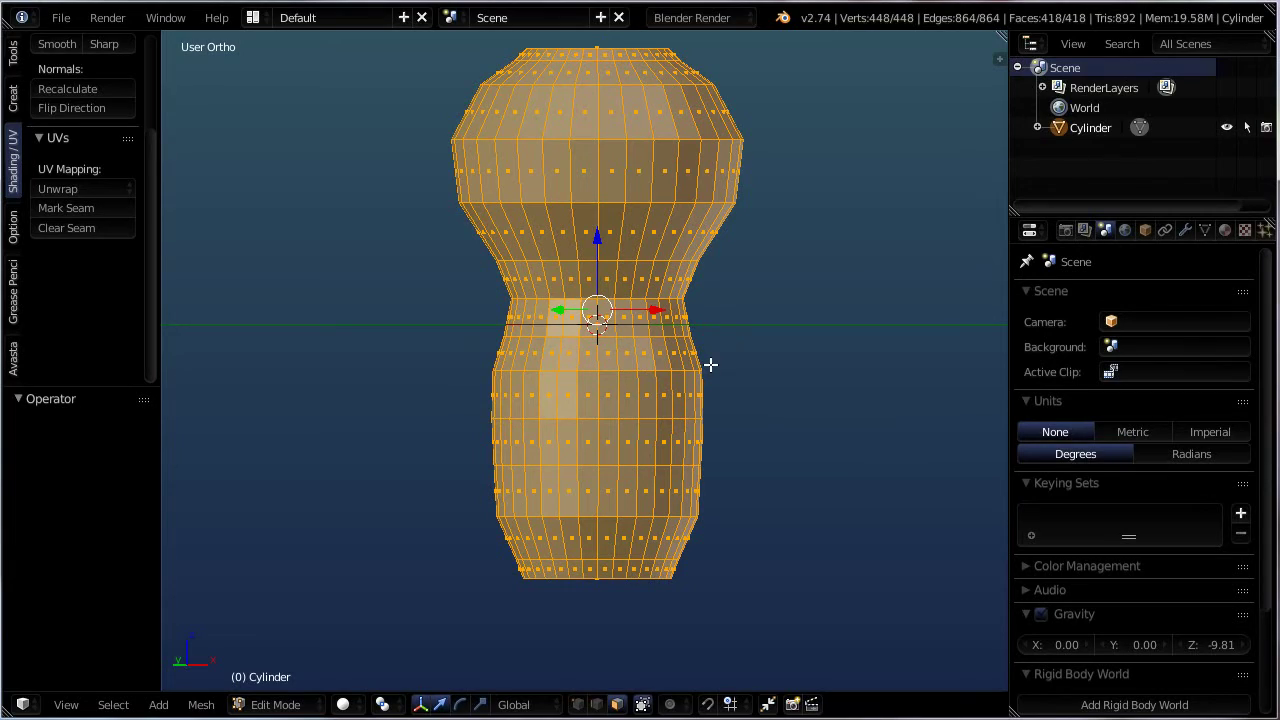
key(ctrl+shift+z)
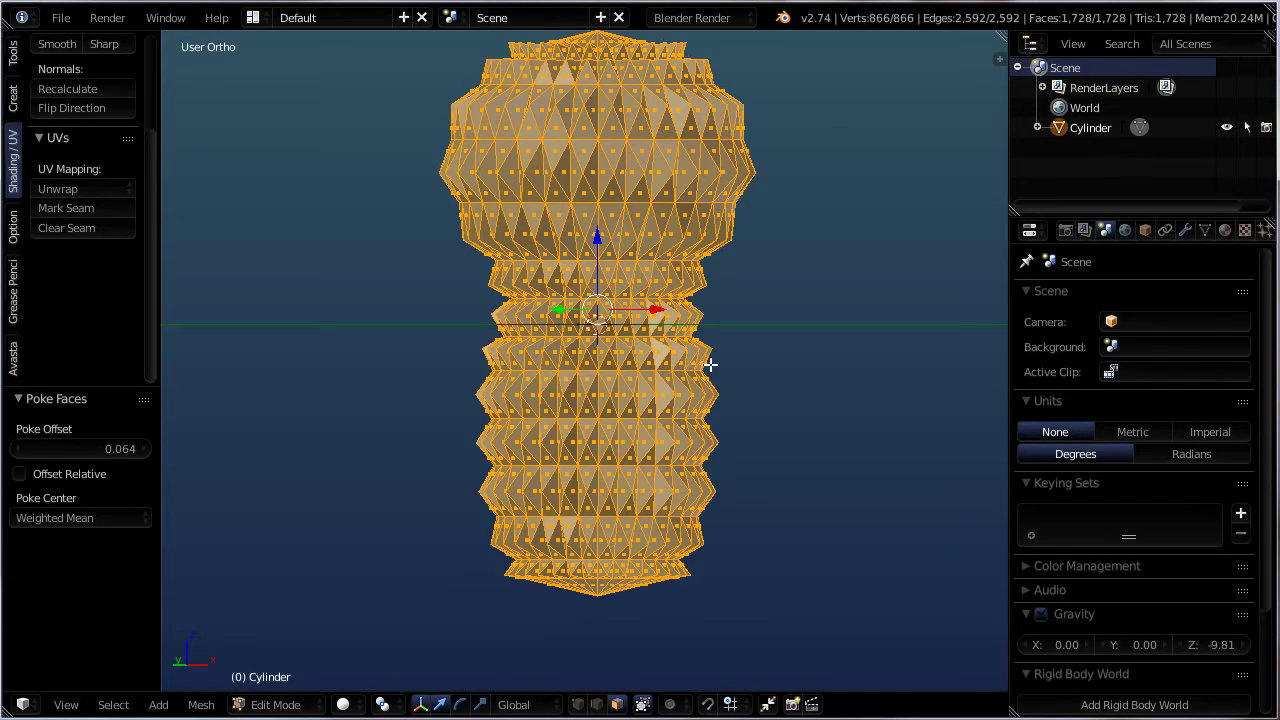
middle_drag(701, 355, 780, 363)
scroll(527, 398, up, 3)
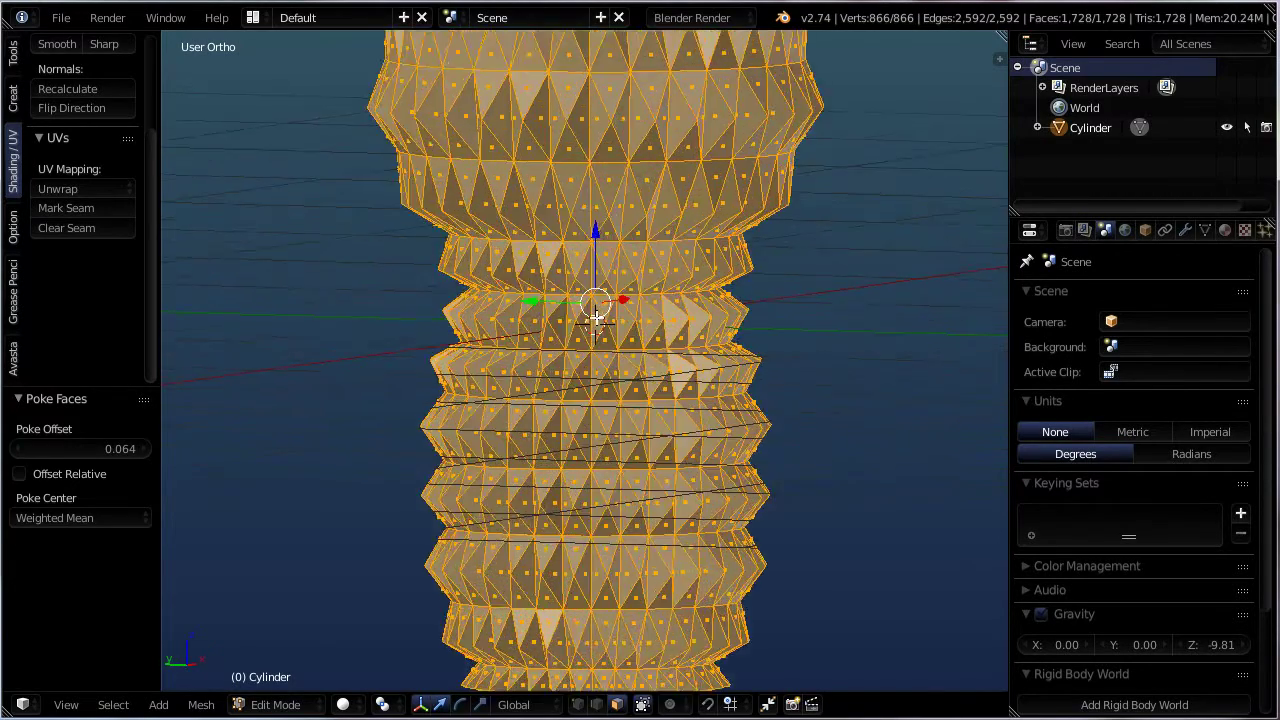
middle_drag(554, 398, 600, 402)
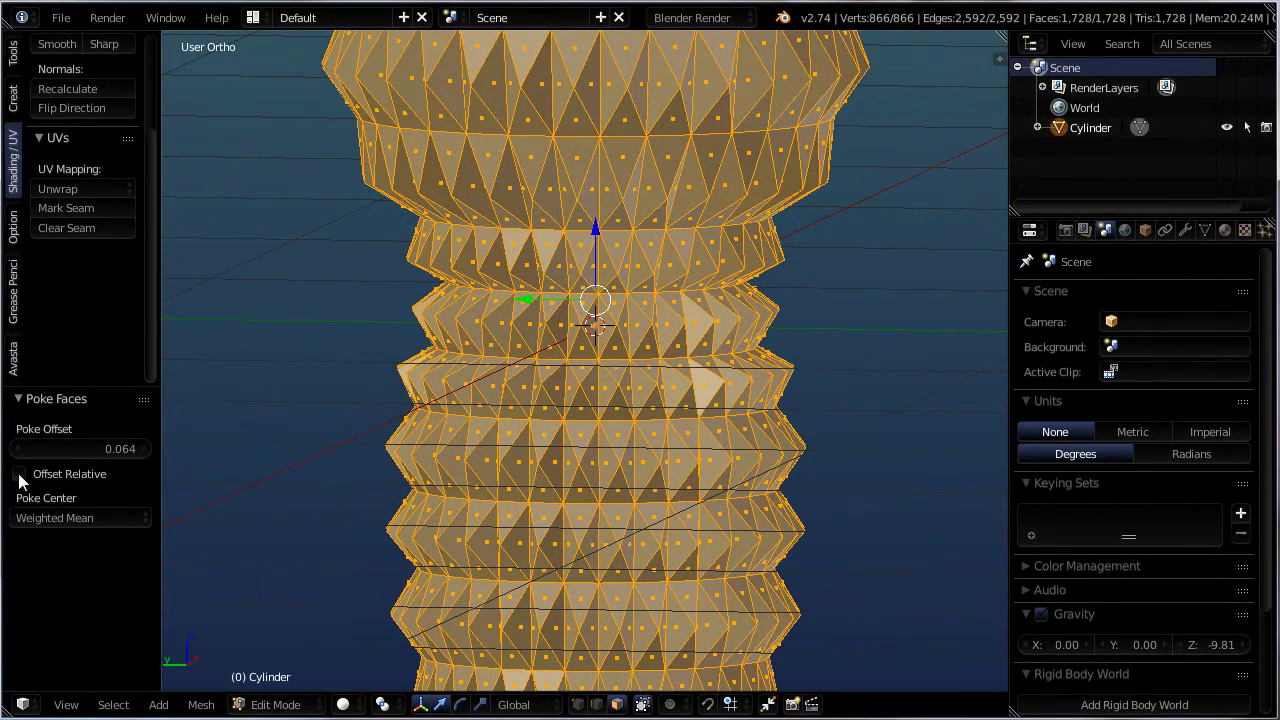
- Enable Offset Relative and raise the Poke Offset to 0.408
click(20, 476)
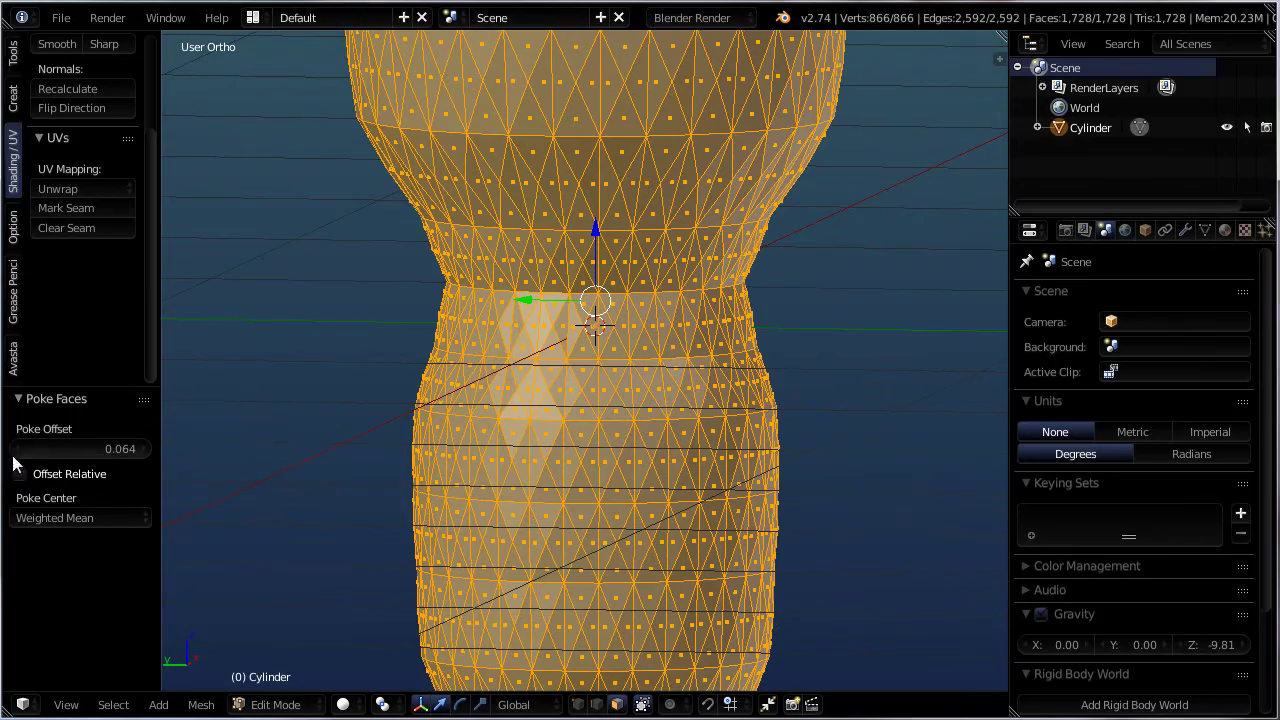
drag(54, 449, 143, 449)
middle_drag(694, 429, 829, 403)
scroll(763, 360, up, 2)
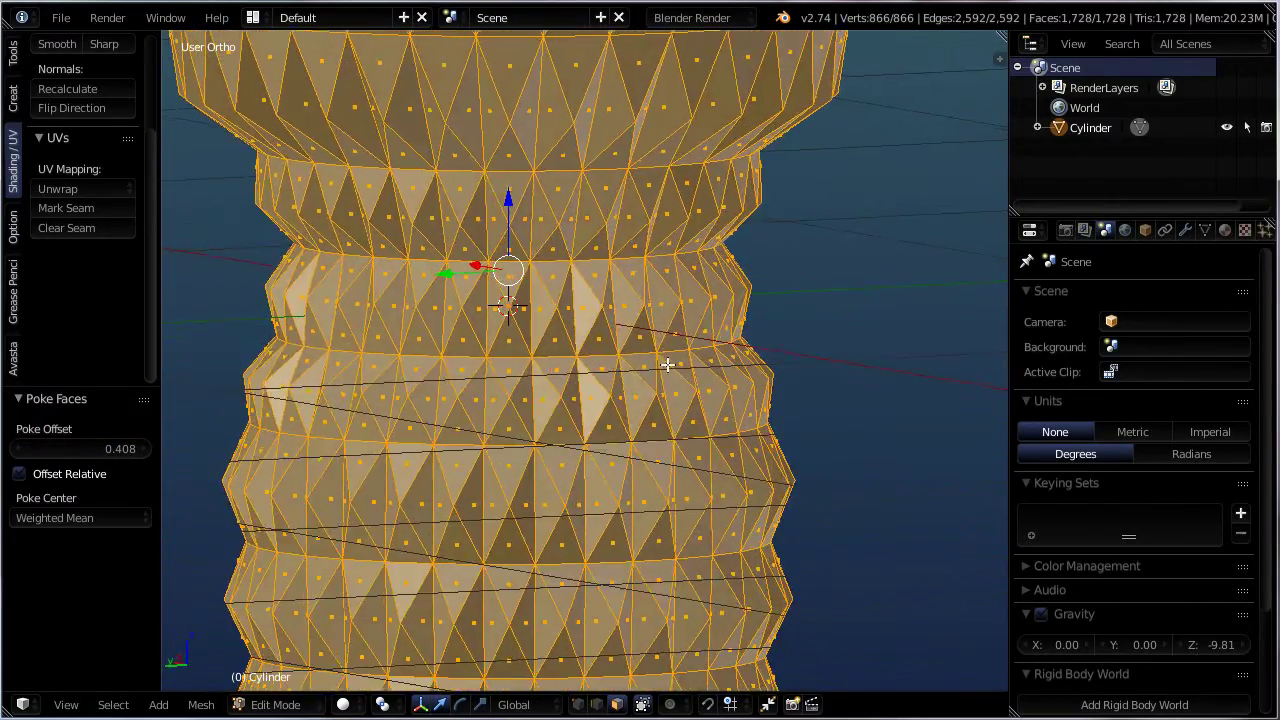
click(19, 474)
scroll(711, 409, down, 4)
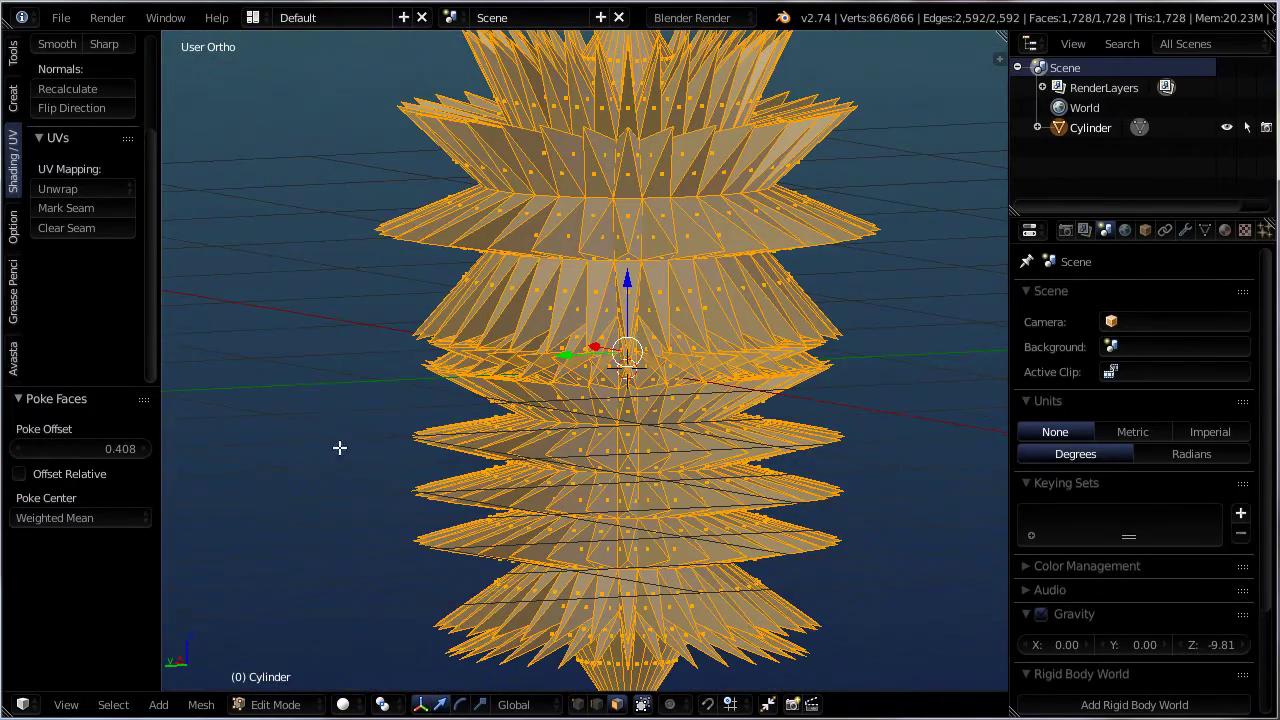
click(19, 474)
- Orbit and zoom around the gourd to inspect the taller spikes from the top and front
middle_drag(716, 352, 666, 173)
scroll(653, 235, up, 6)
scroll(665, 241, down, 5)
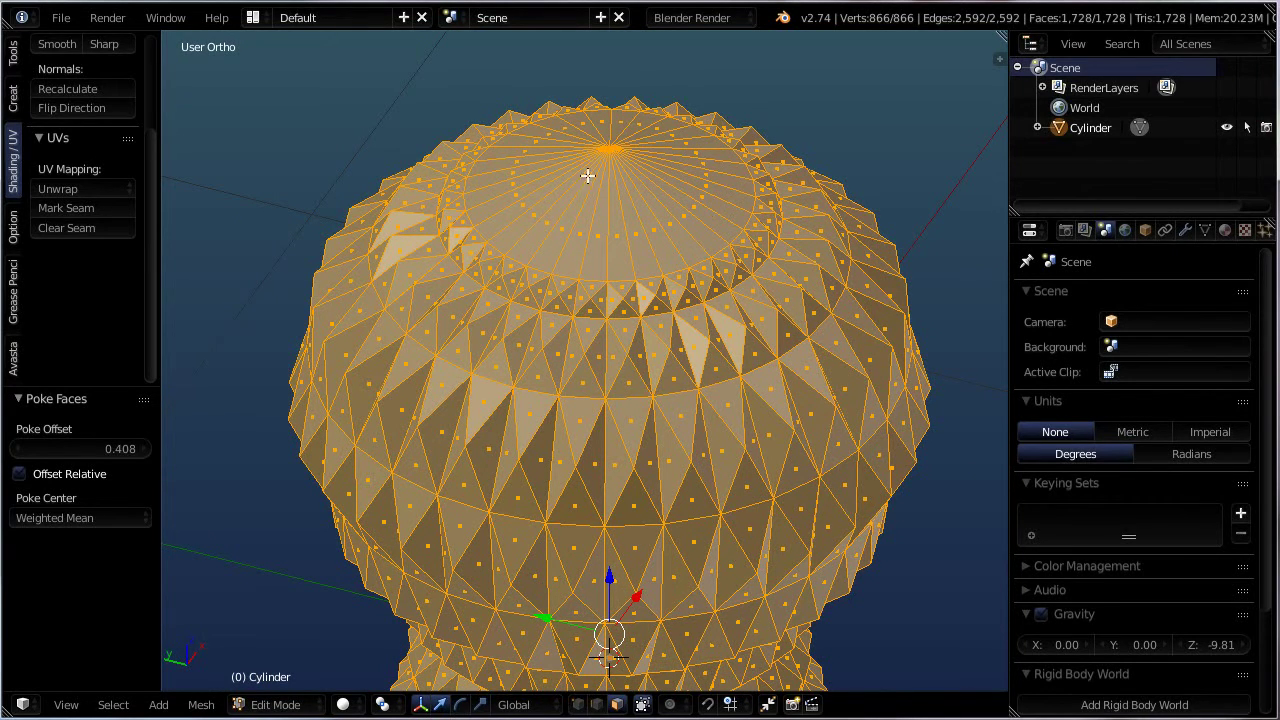
scroll(643, 232, up, 3)
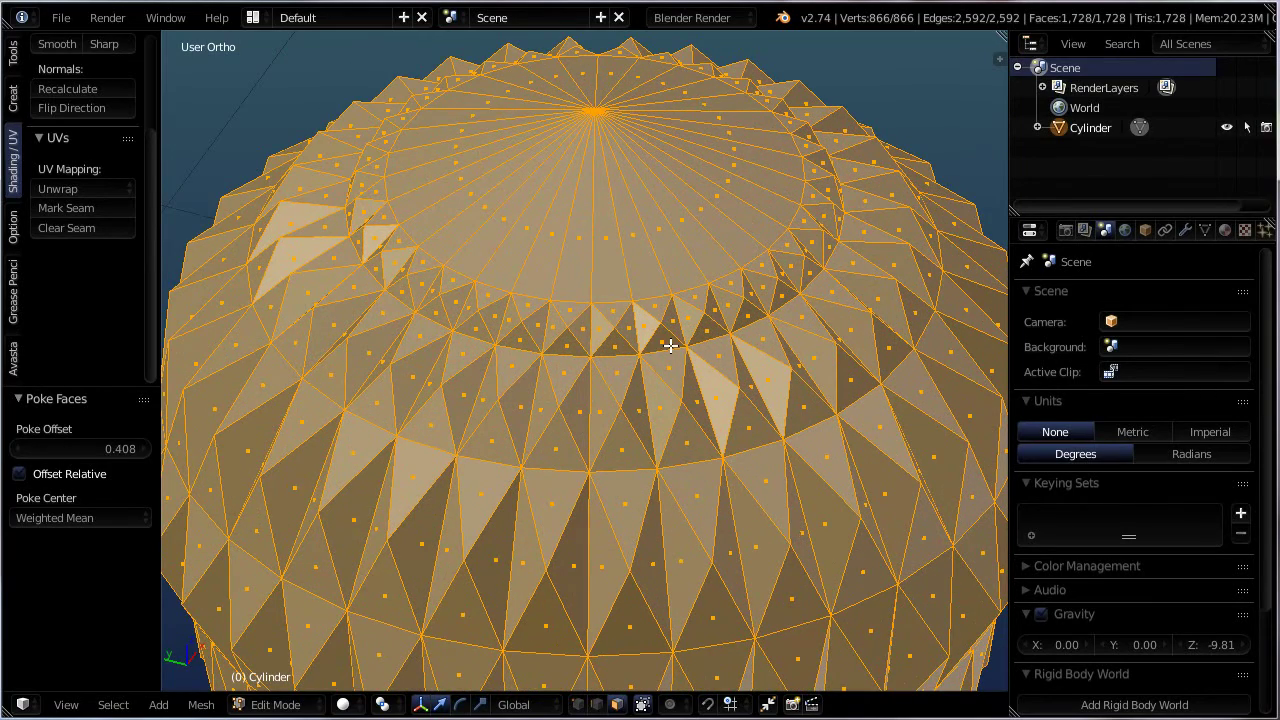
scroll(668, 345, up, 2)
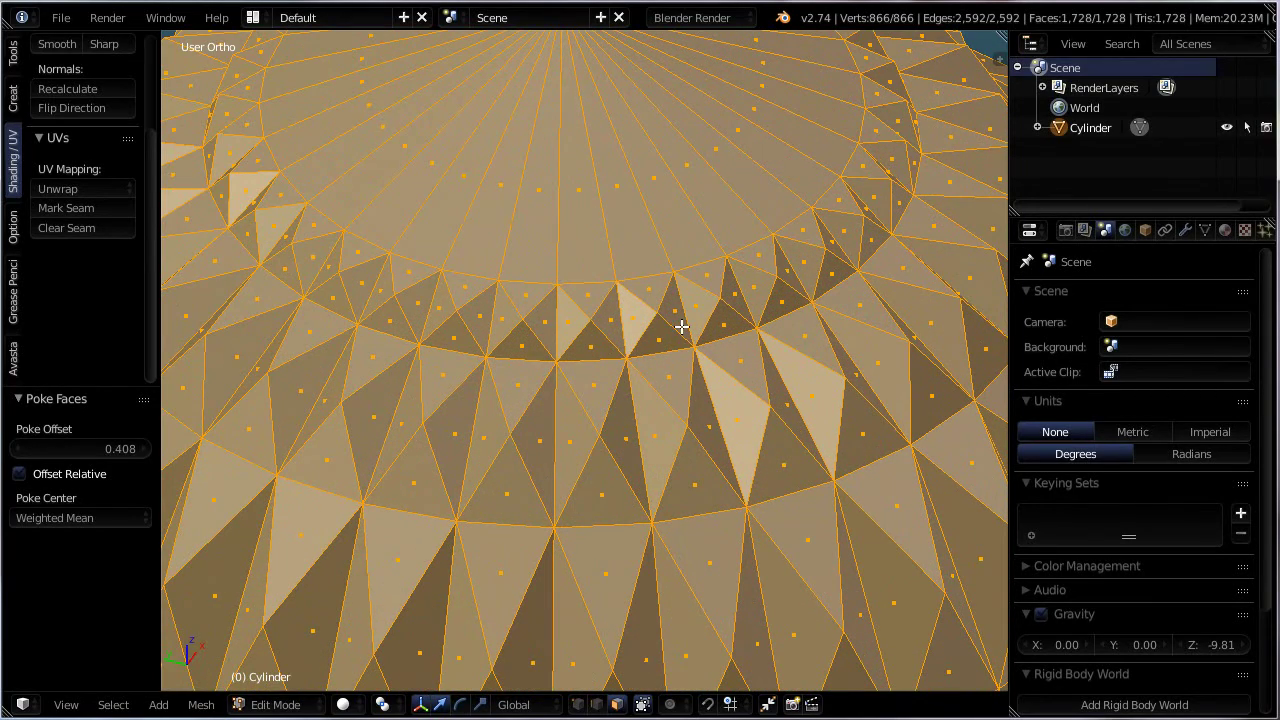
scroll(686, 367, down, 5)
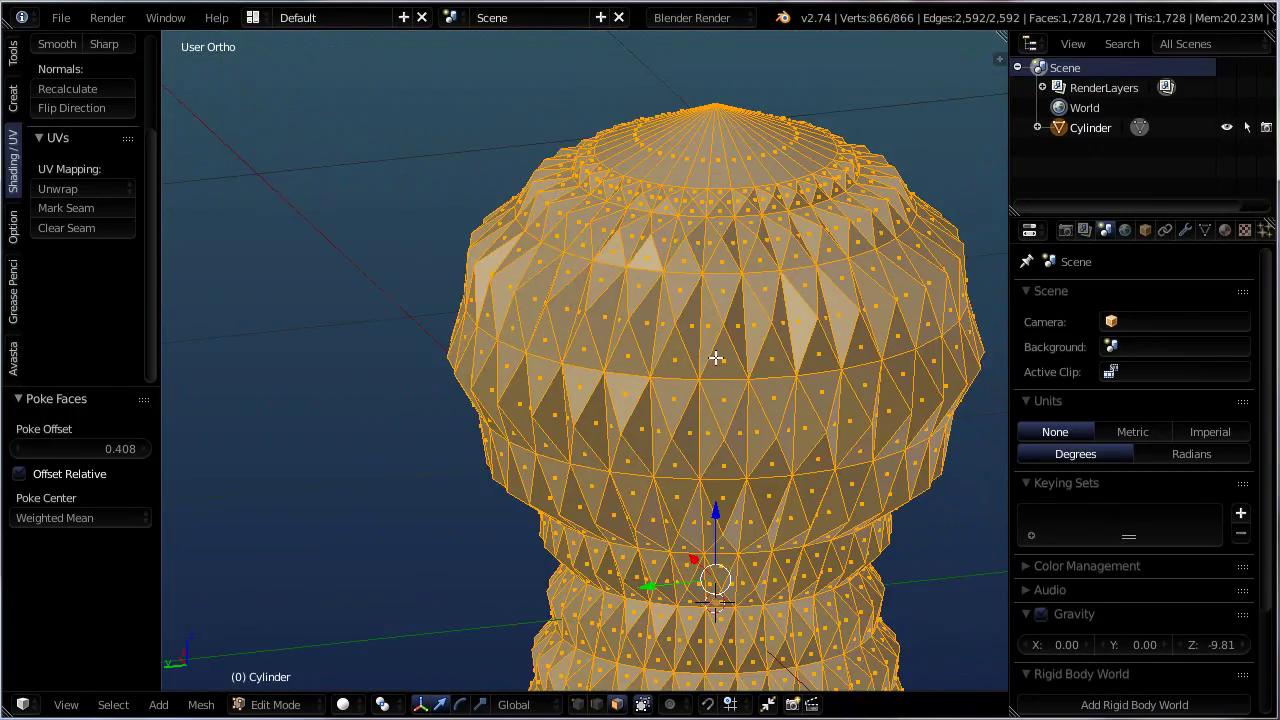
scroll(716, 357, down, 5)
middle_drag(716, 357, 622, 284)
scroll(622, 284, up, 1)
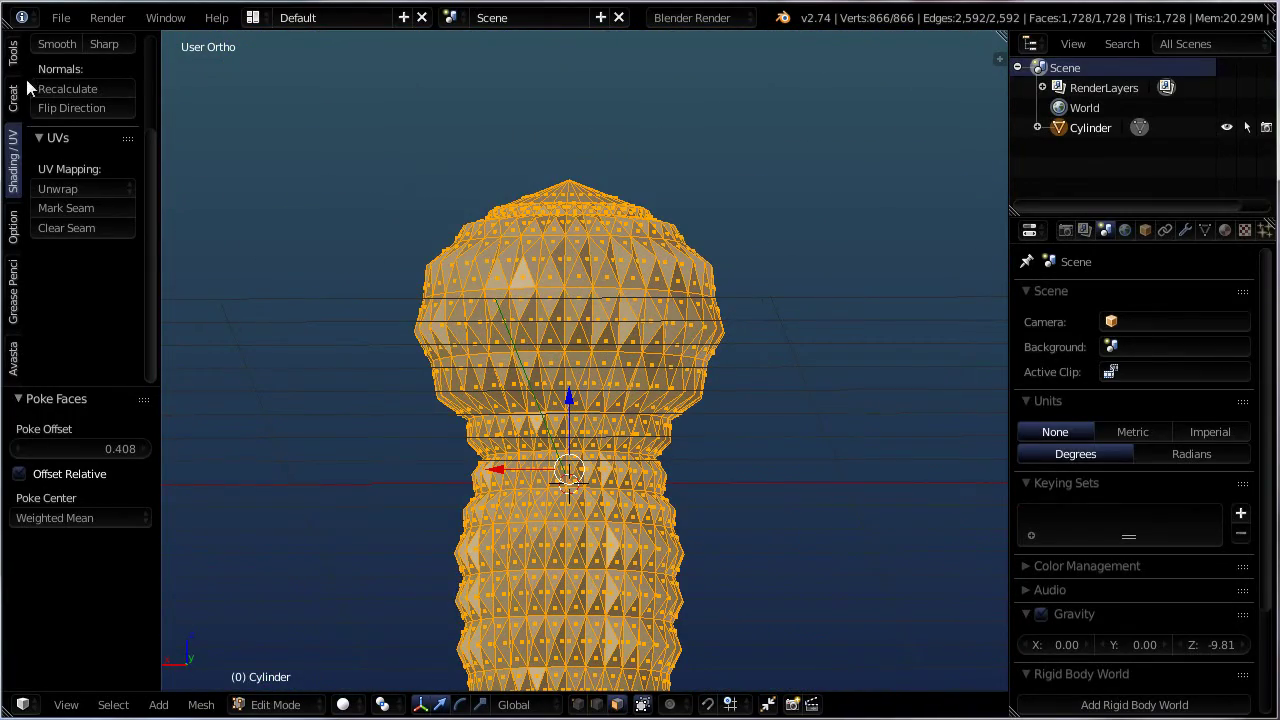
- Apply Smooth Vertex from the Mesh Tools in the Tools tab
click(15, 52)
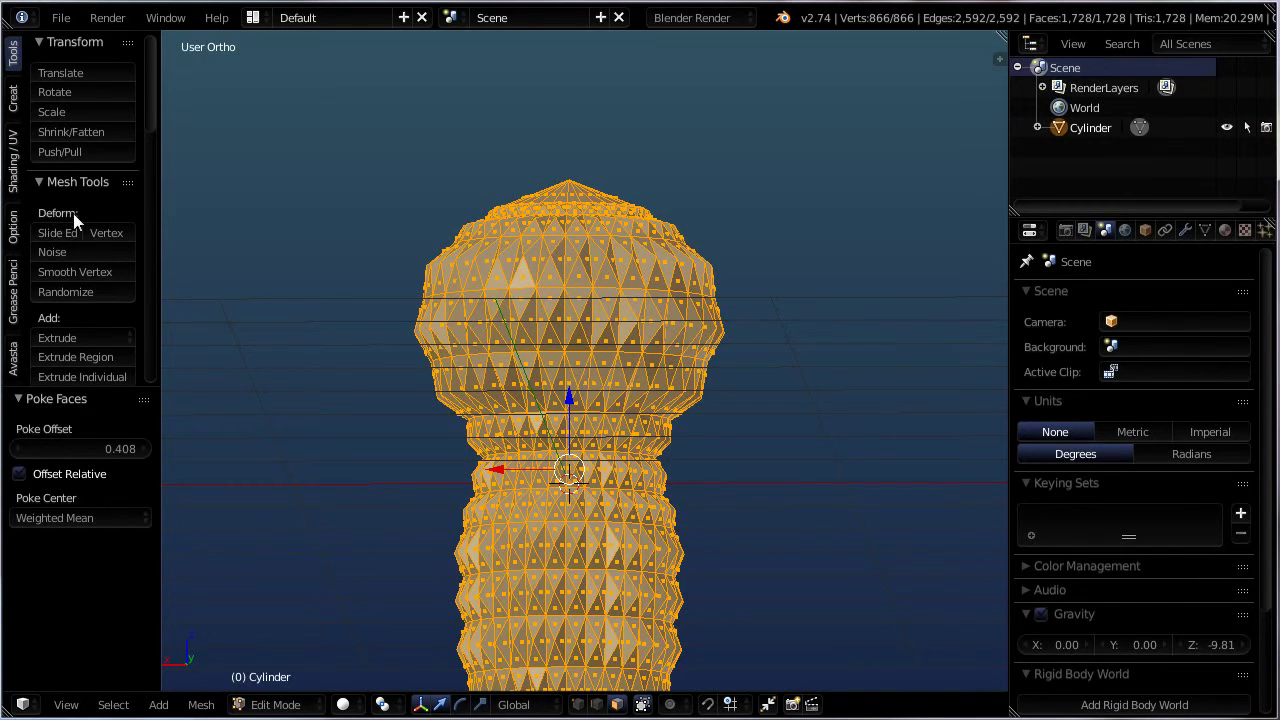
click(70, 275)
scroll(634, 371, up, 3)
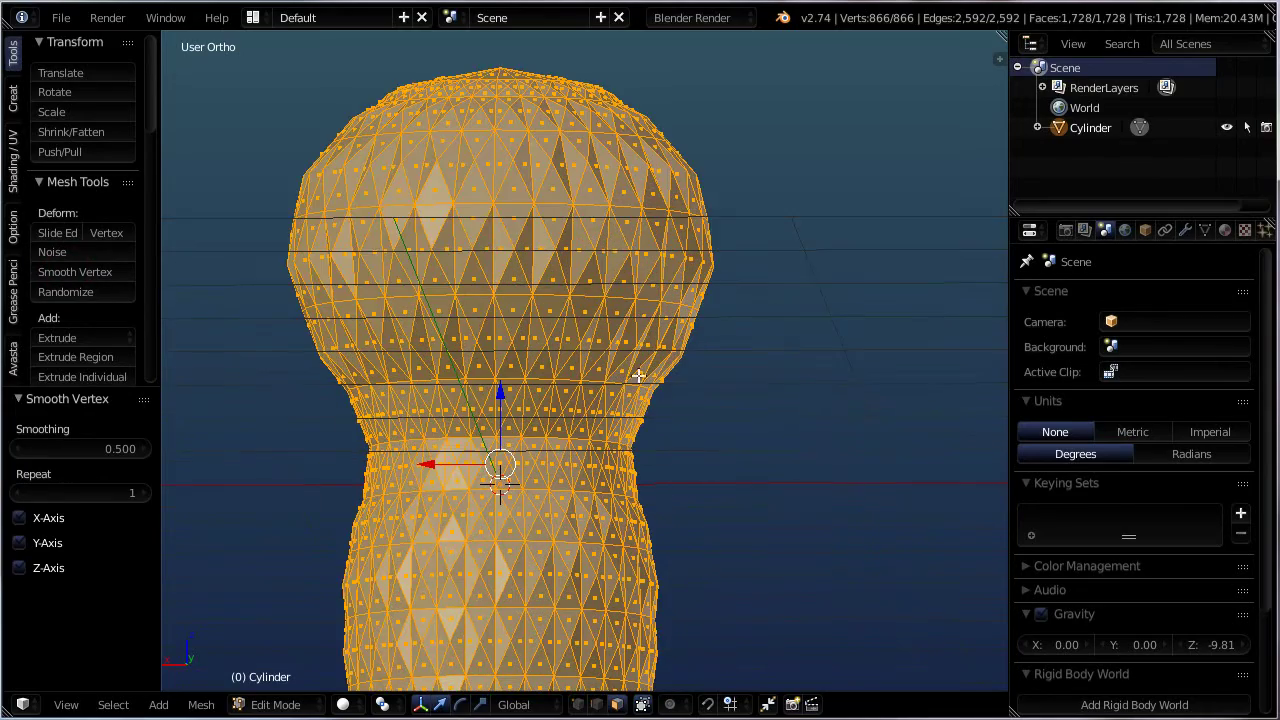
middle_drag(676, 345, 802, 401)
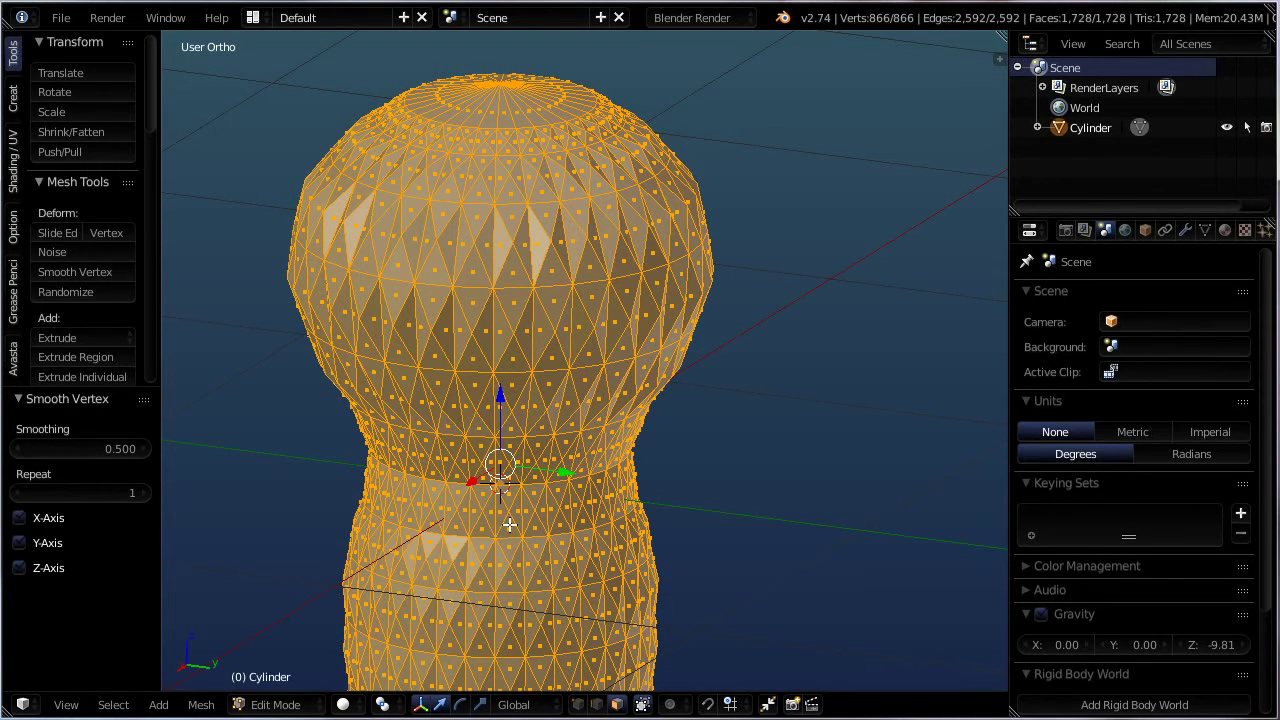
- Set the Smooth Vertex Smoothing strength to 0.584 and check the softened surface
scroll(567, 461, up, 2)
middle_drag(567, 461, 746, 311)
scroll(513, 284, down, 2)
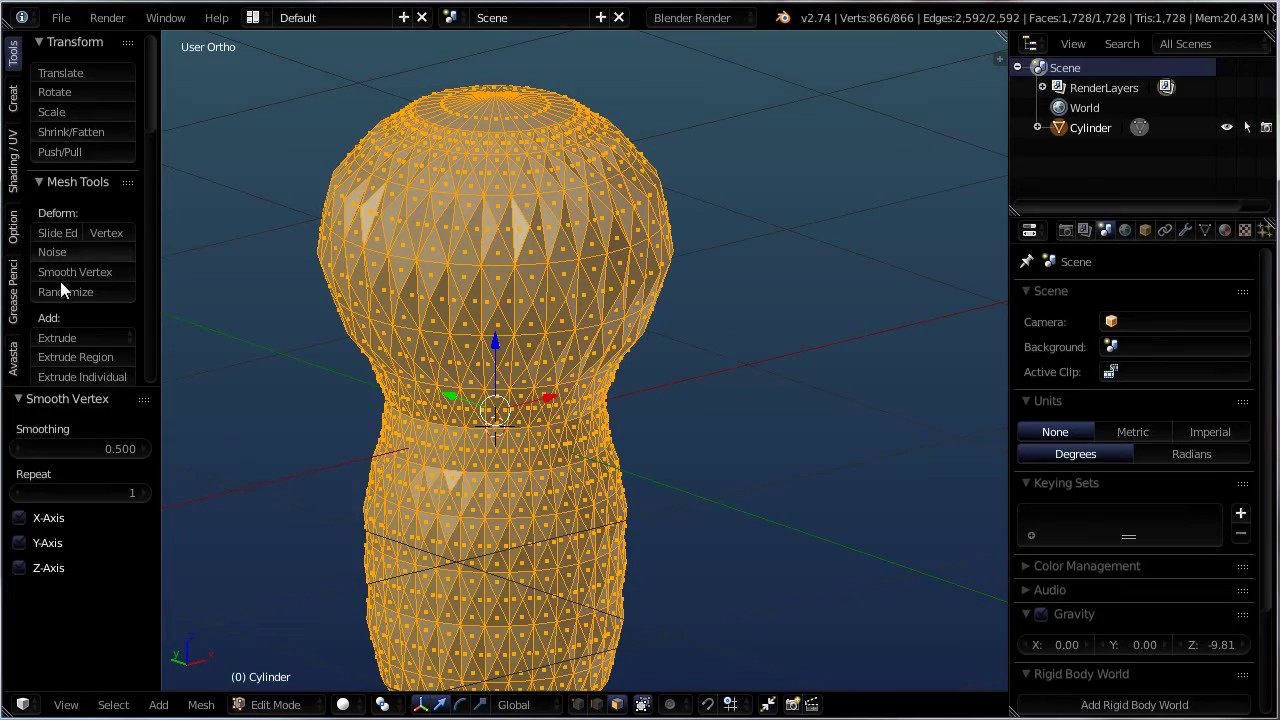
scroll(500, 474, up, 2)
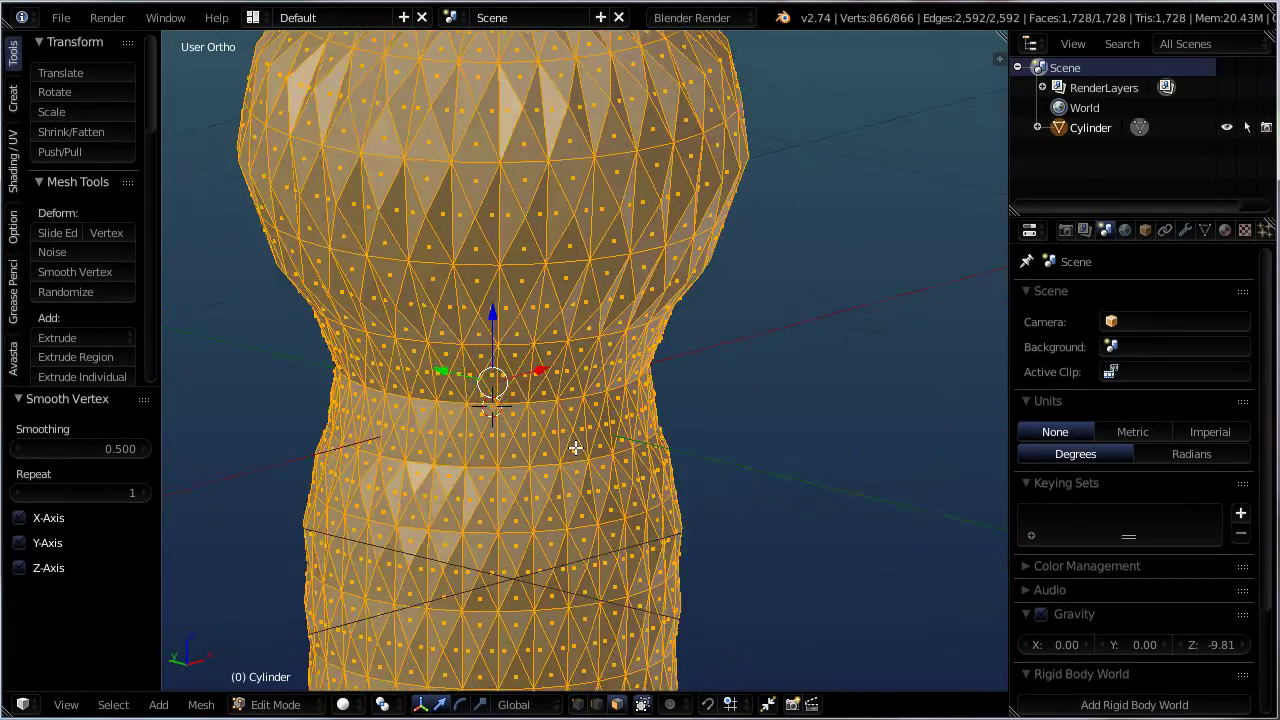
middle_drag(575, 447, 171, 368)
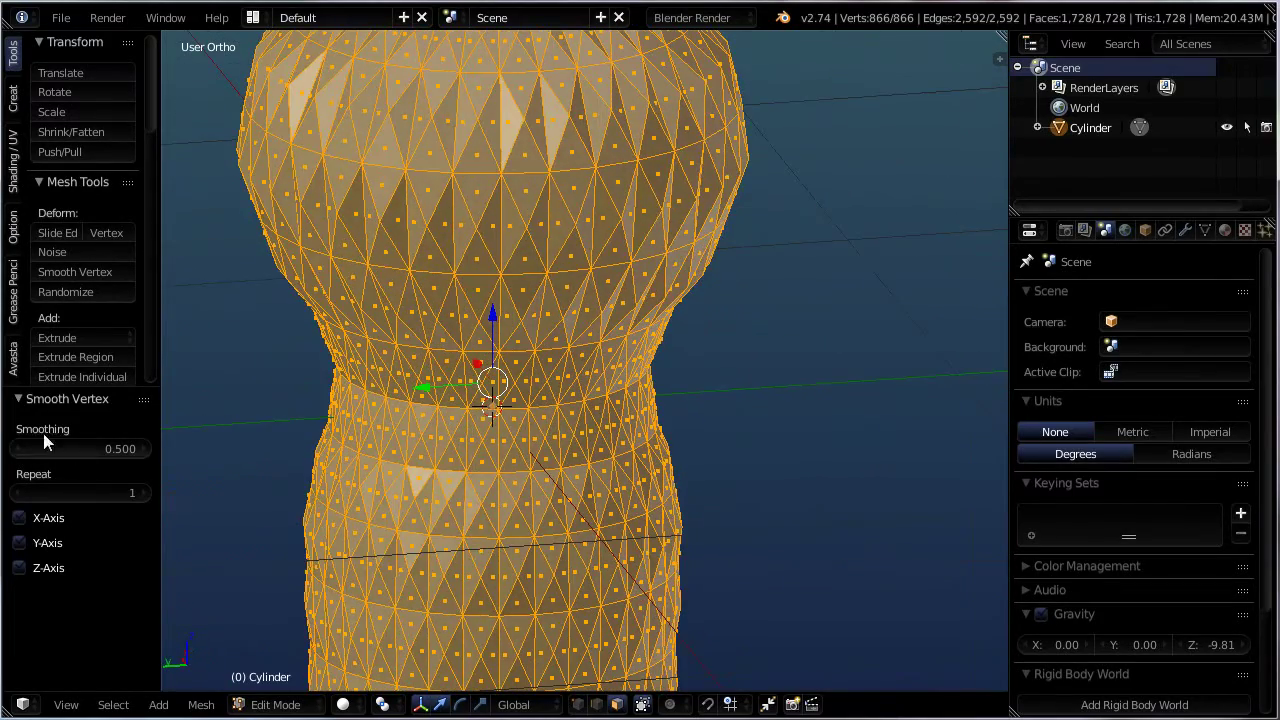
mouse_move(56, 450)
mouse_down()
mouse_move(131, 444)
mouse_move(5, 449)
mouse_move(134, 449)
mouse_move(27, 449)
mouse_move(130, 448)
mouse_move(45, 449)
mouse_move(79, 448)
mouse_move(60, 454)
mouse_up()
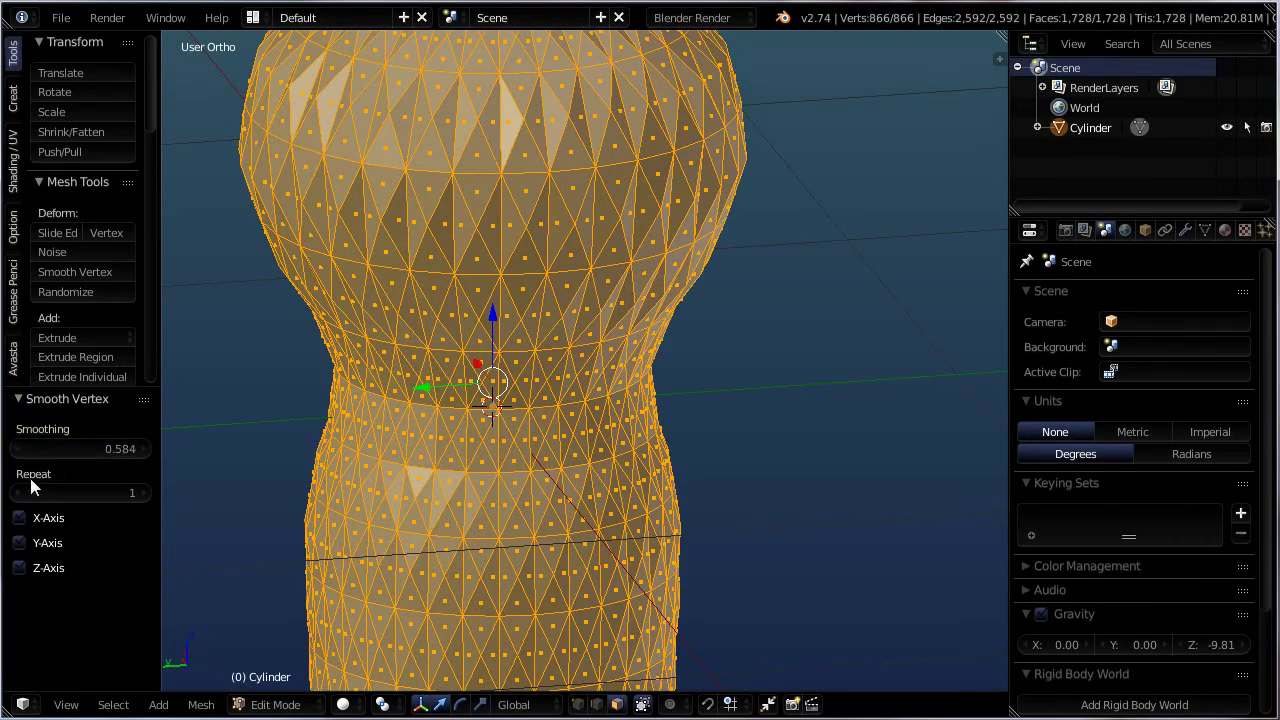
- Raise the Smooth Vertex repeat count from 5 to 10 and inspect the smoother gourd
click(143, 495)
click(143, 494)
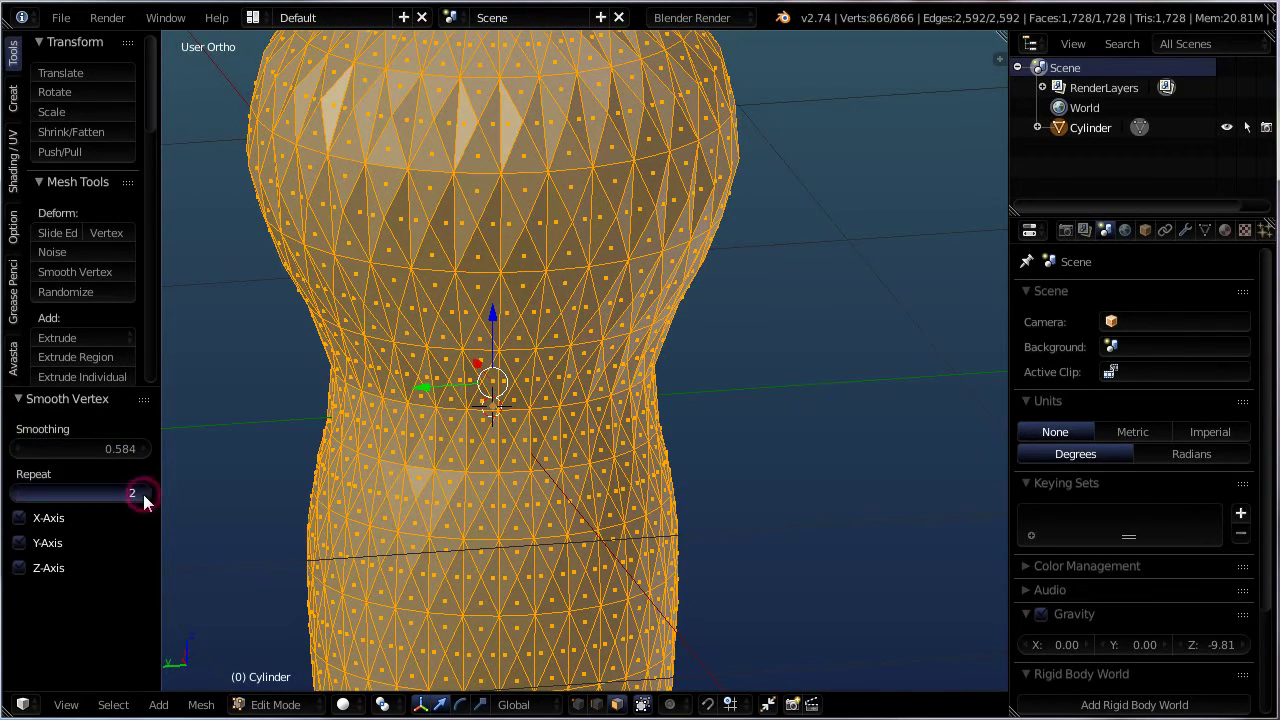
click(143, 494)
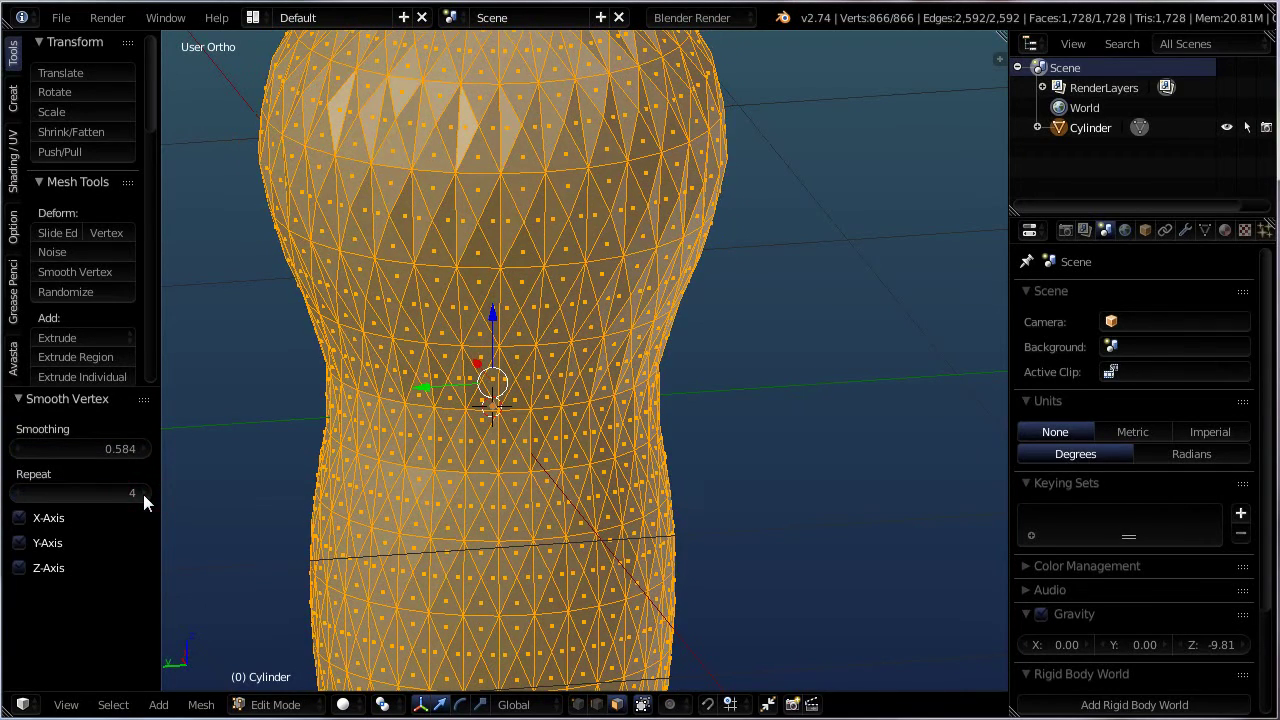
click(143, 494)
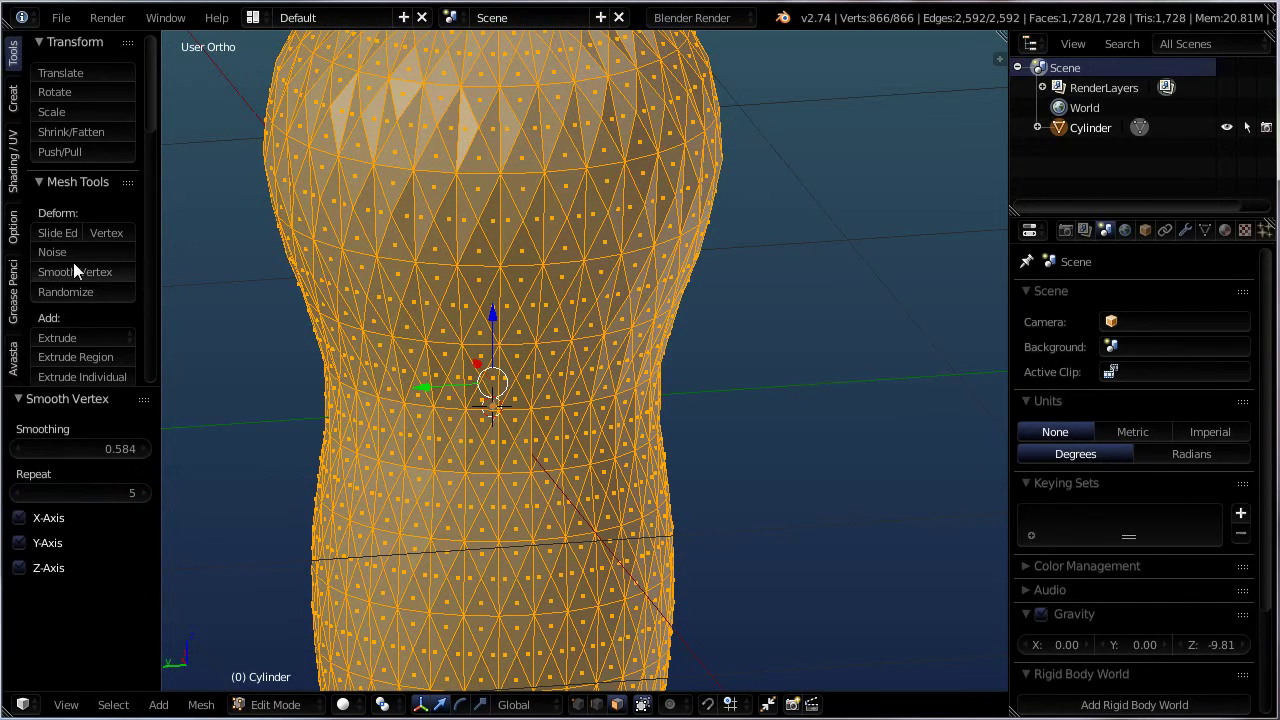
click(141, 494)
click(139, 494)
click(139, 494)
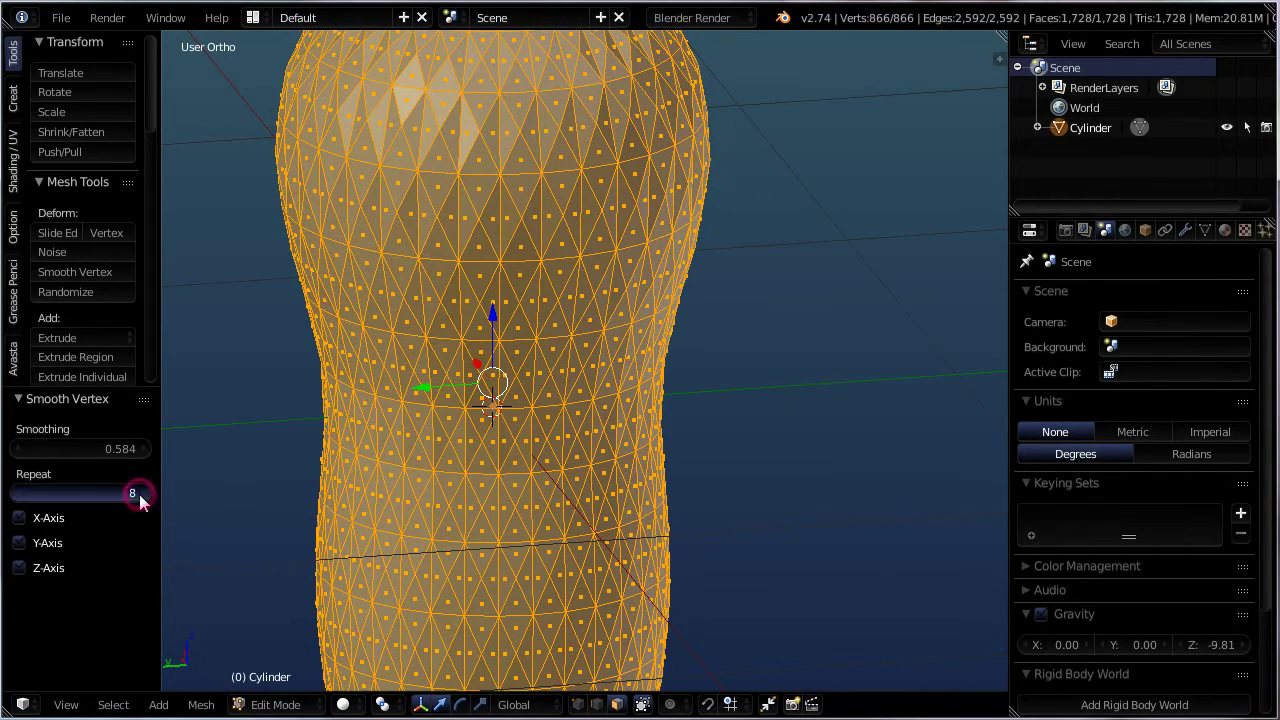
click(139, 494)
click(139, 494)
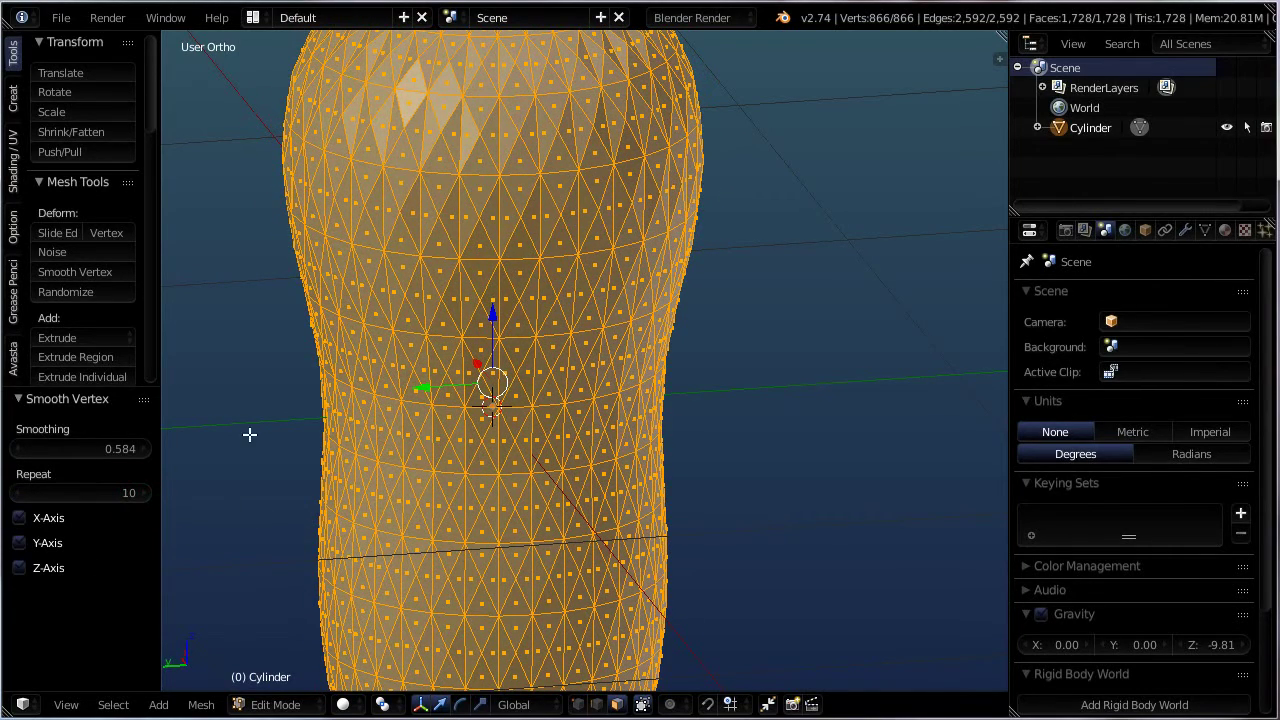
scroll(528, 403, down, 2)
middle_drag(528, 403, 506, 320)
scroll(469, 180, up, 3)
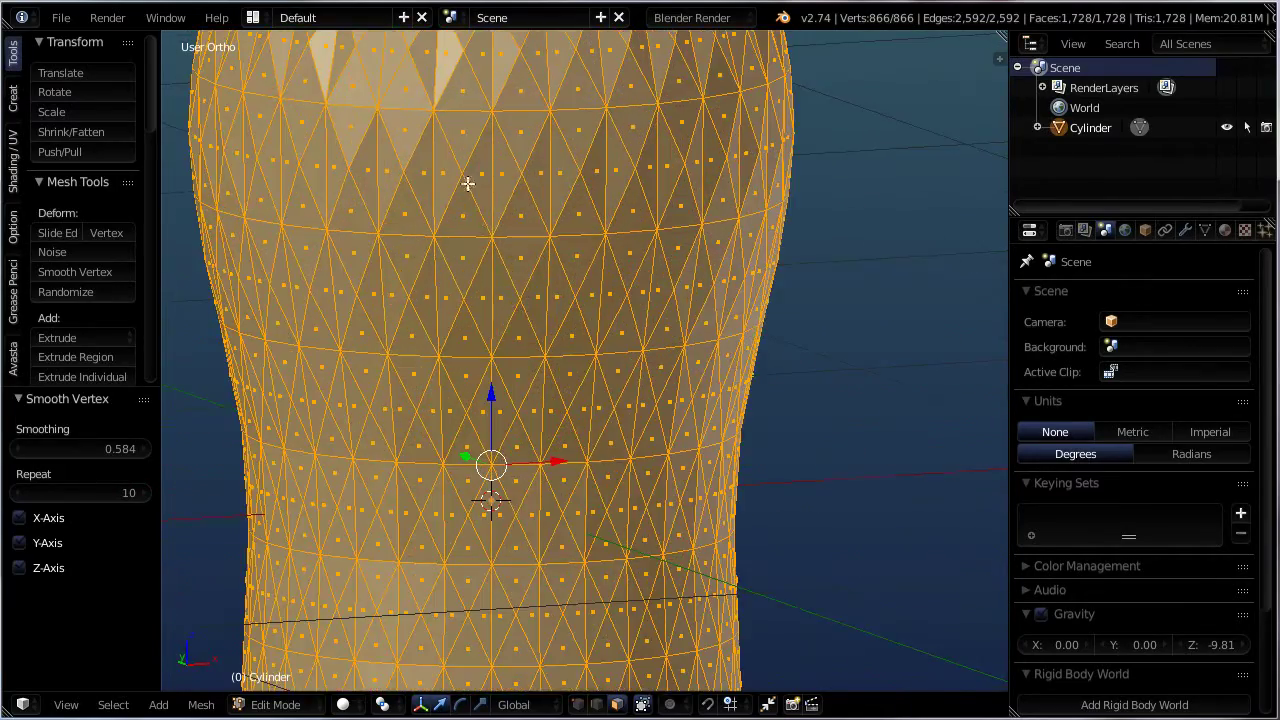
scroll(462, 175, down, 1)
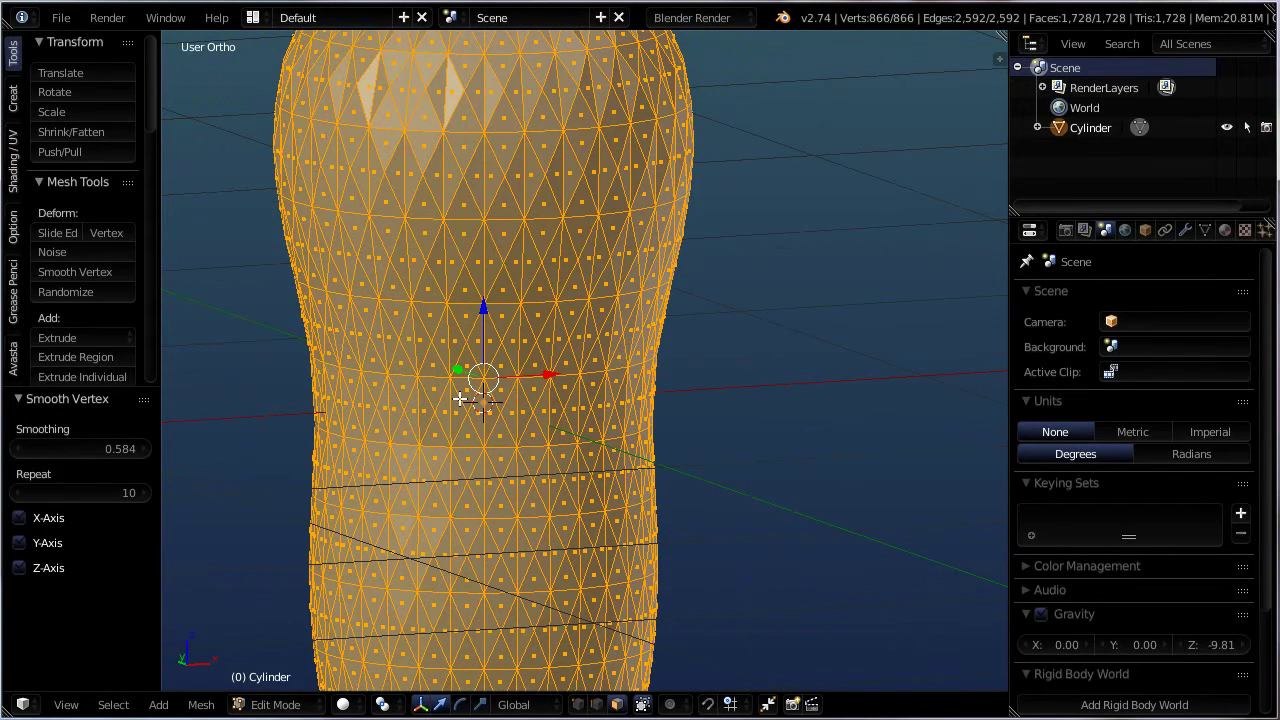
- Return to Object Mode and orbit to view the solid gourd's top
key(Tab)
mouse_move(560, 420)
middle_down()
mouse_move(597, 463)
mouse_move(562, 398)
mouse_move(604, 375)
middle_up()
middle_drag(641, 400, 722, 416)
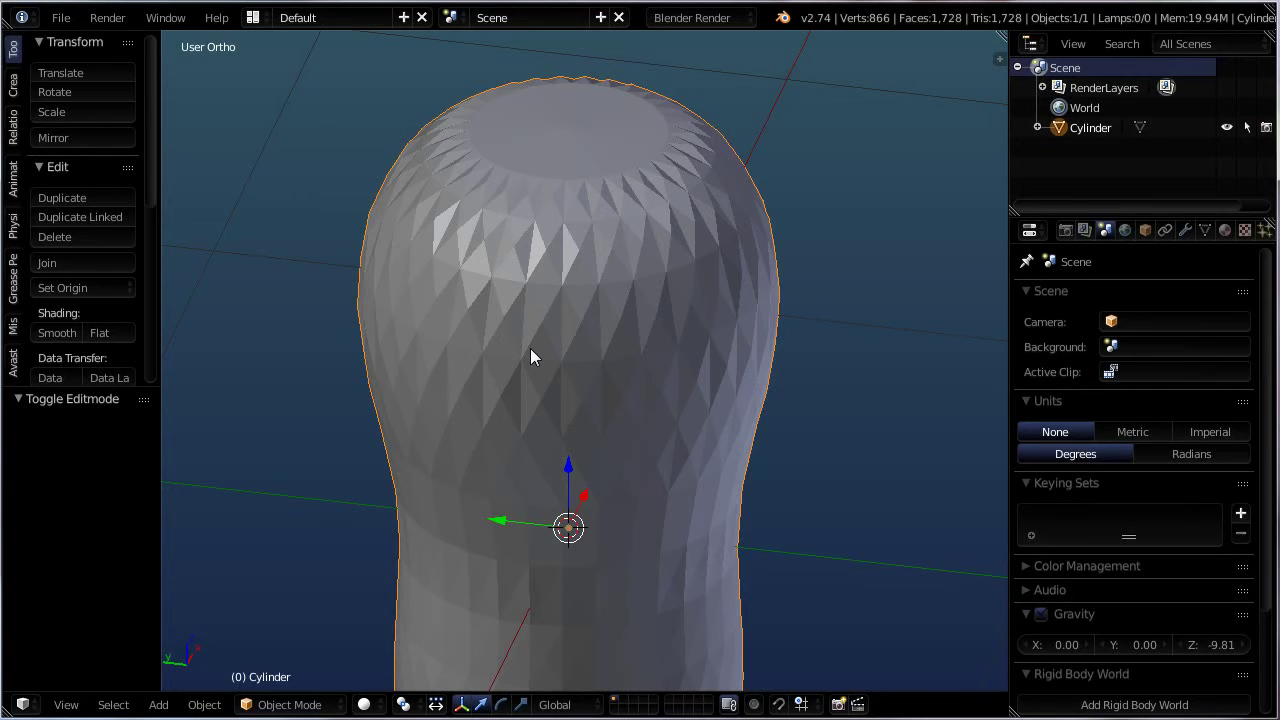
- Orbit and zoom around the faceted Cylinder to inspect its top cap
mouse_move(624, 403)
middle_down()
mouse_move(697, 397)
mouse_move(657, 417)
mouse_move(551, 301)
mouse_move(657, 354)
mouse_move(720, 297)
mouse_move(747, 308)
mouse_move(434, 314)
middle_up()
scroll(568, 465, down, 2)
scroll(577, 380, up, 1)
middle_drag(577, 380, 494, 580)
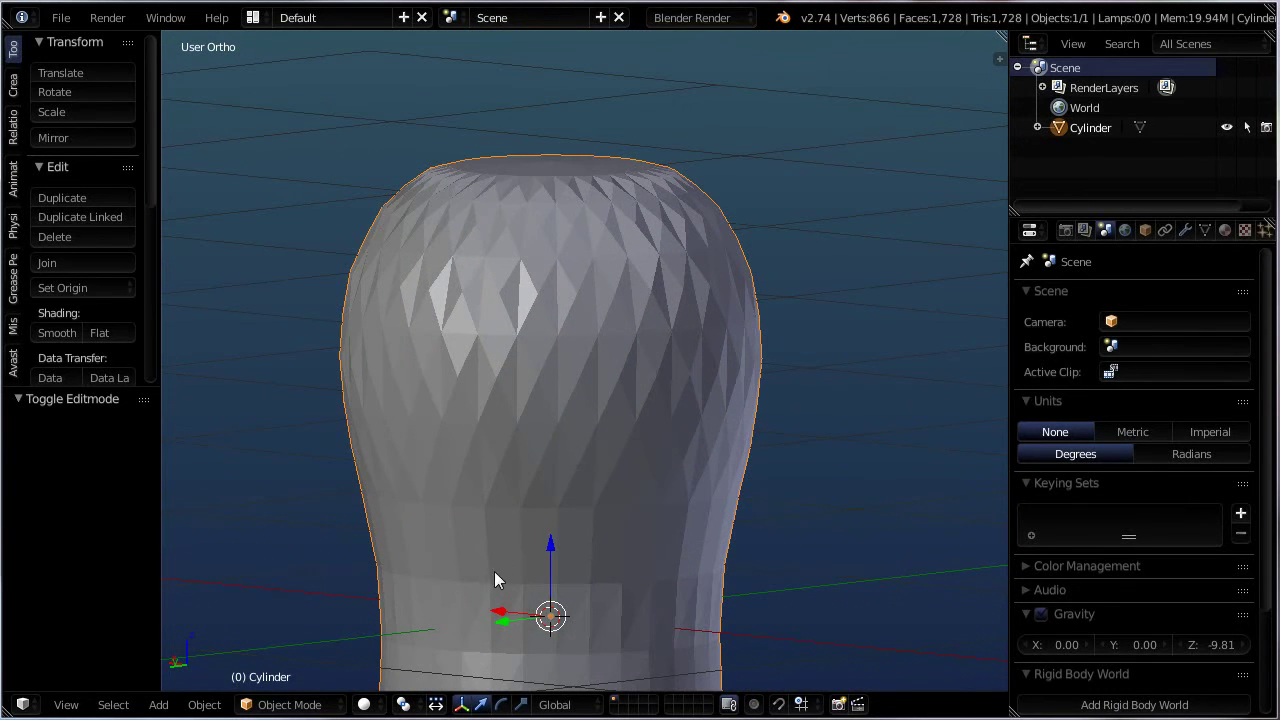
middle_drag(563, 380, 623, 376)
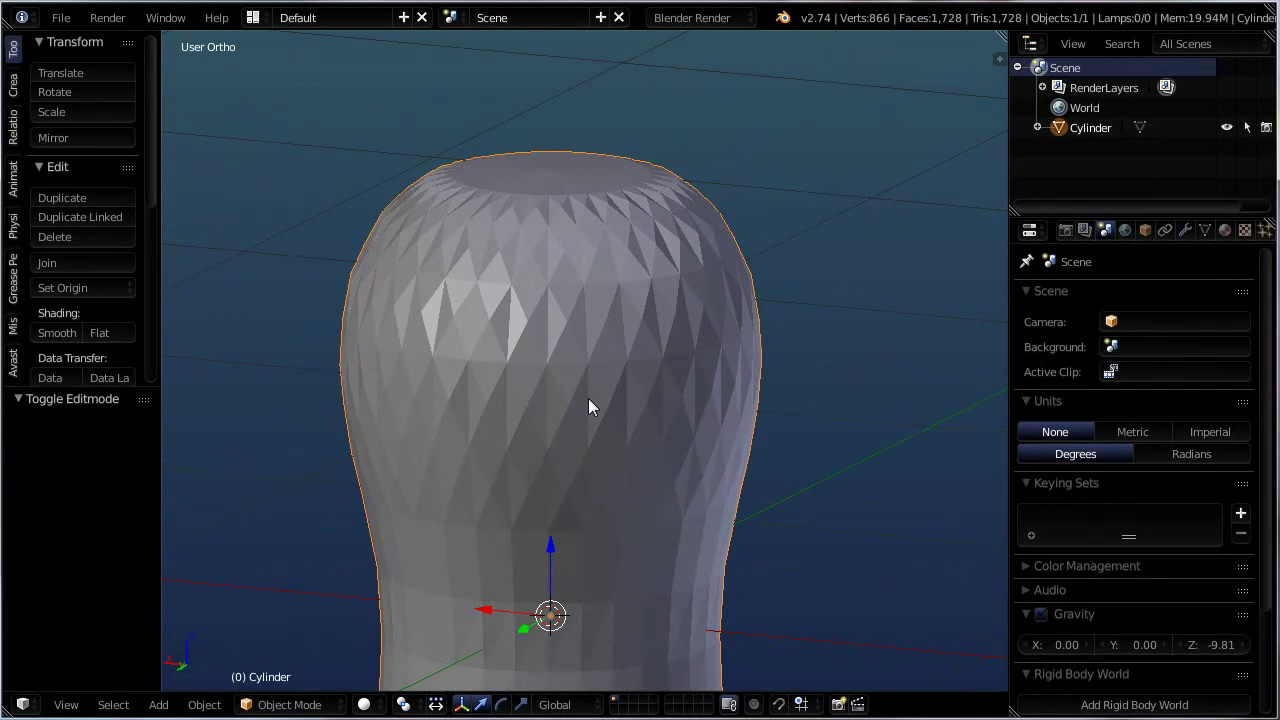
- Delete the Cylinder object, leaving the scene empty
key(x)
click(588, 399)
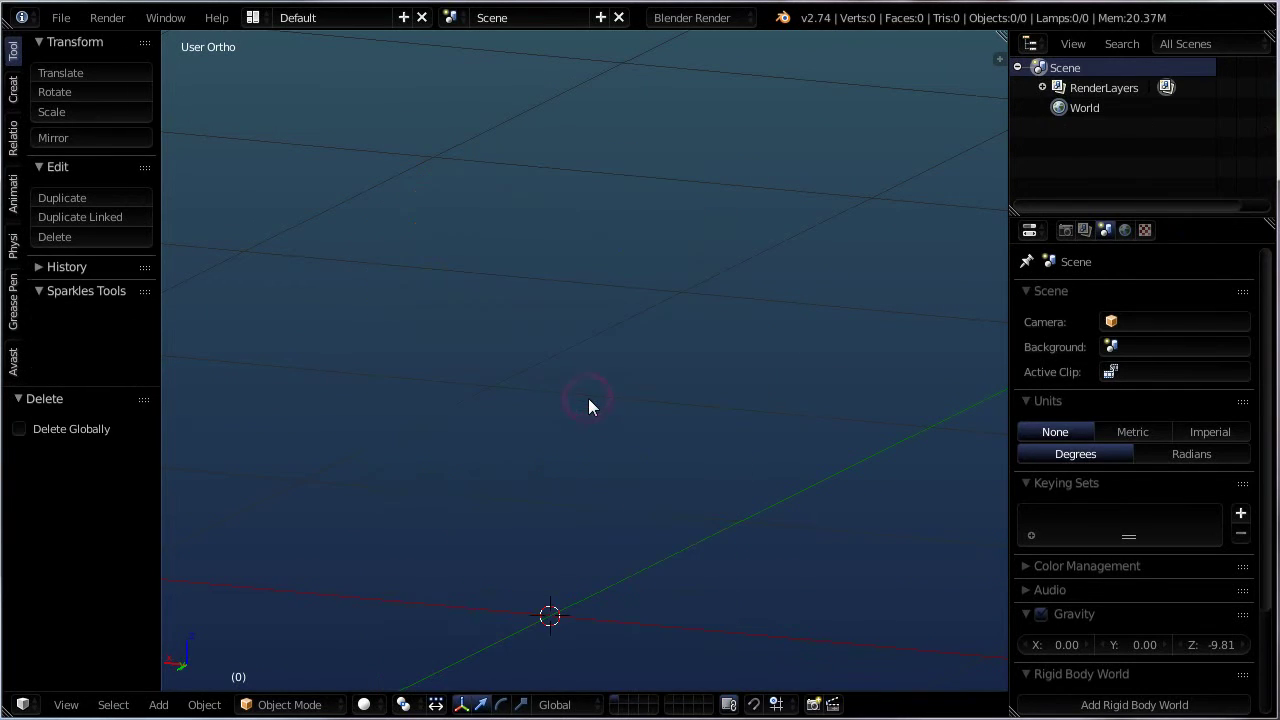
middle_drag(588, 398, 594, 560)
- Add a default Mesh Cube at the origin and orbit to view its top
key(shift+a)
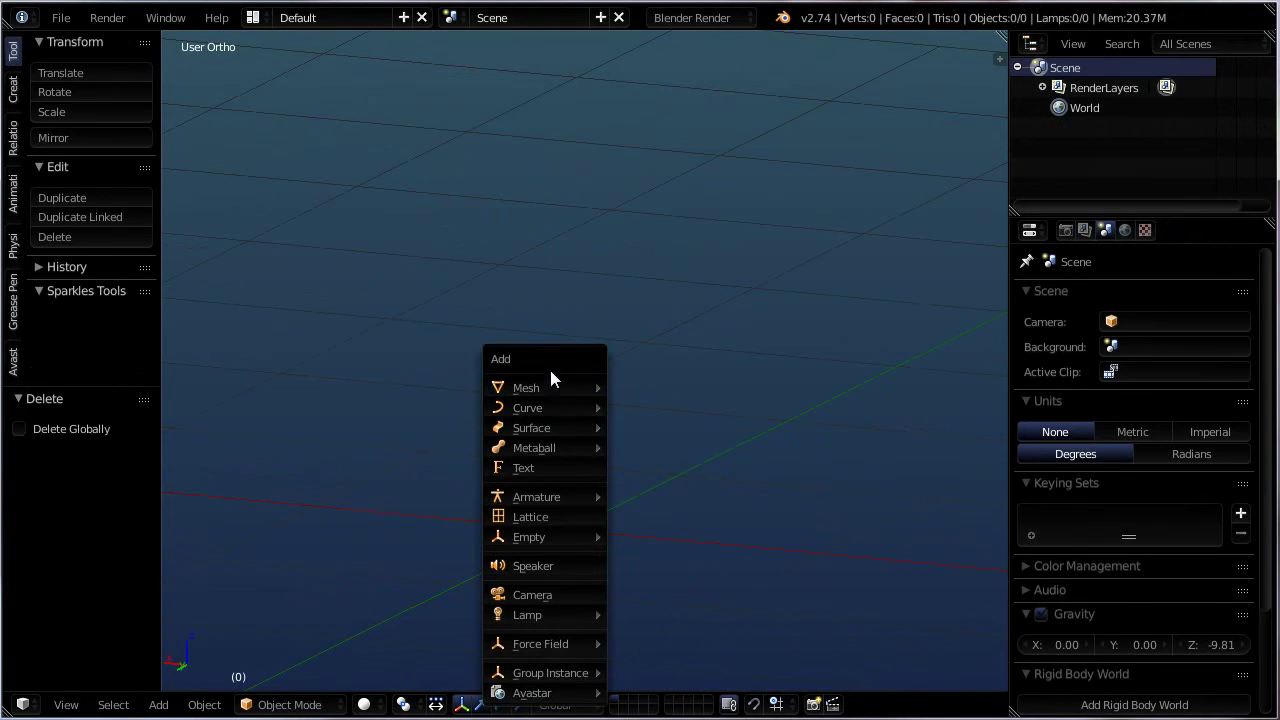
mouse_move(570, 391)
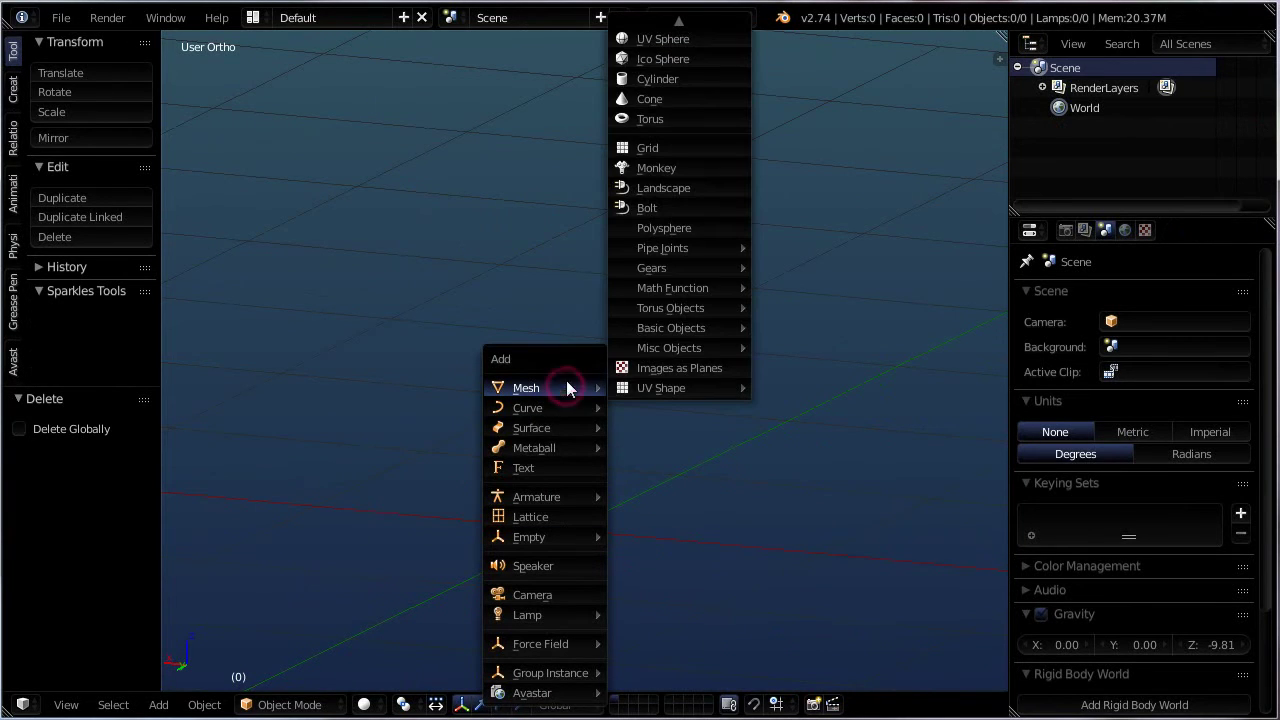
click(672, 40)
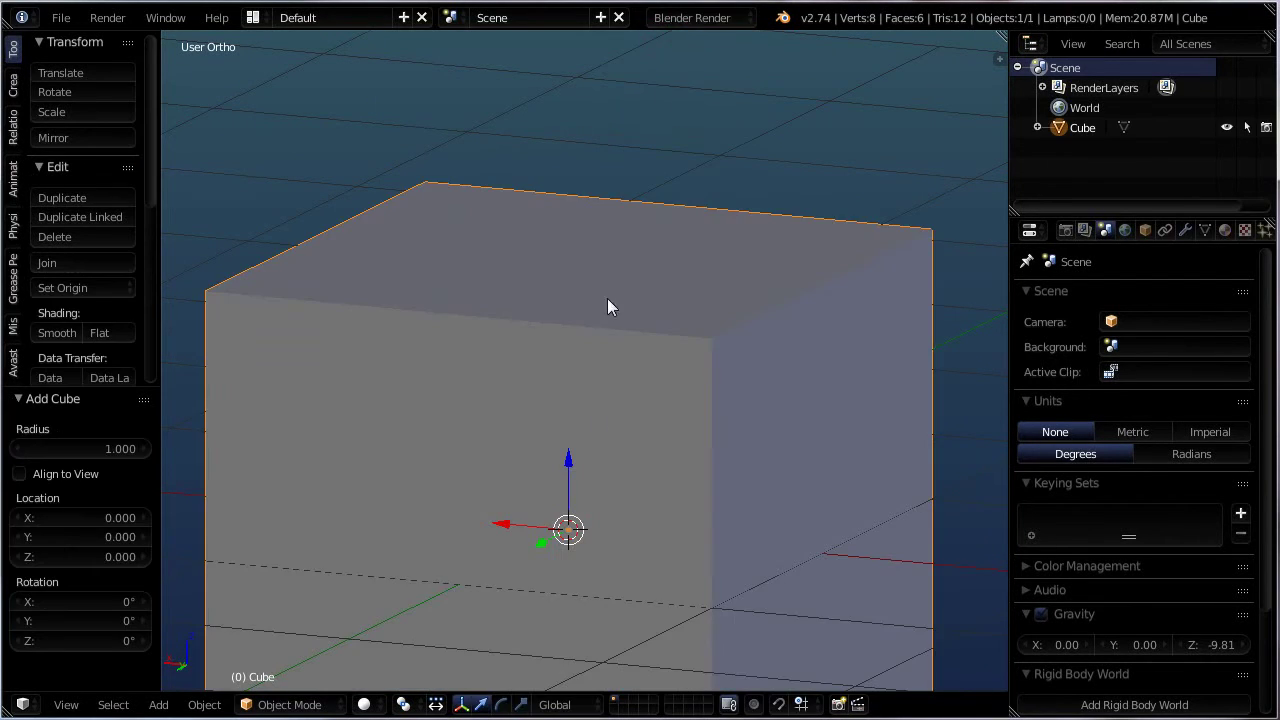
middle_drag(624, 448, 632, 387)
scroll(640, 420, down, 4)
middle_drag(648, 445, 604, 429)
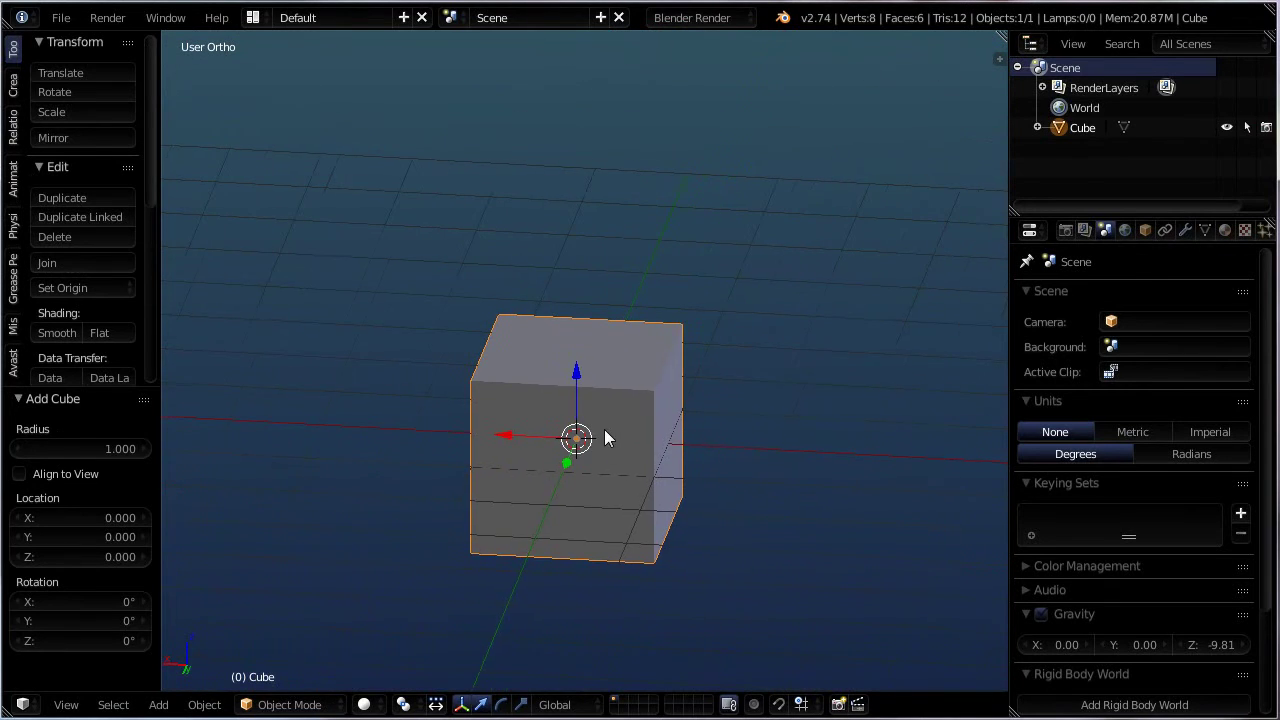
scroll(636, 412, up, 2)
scroll(594, 394, up, 2)
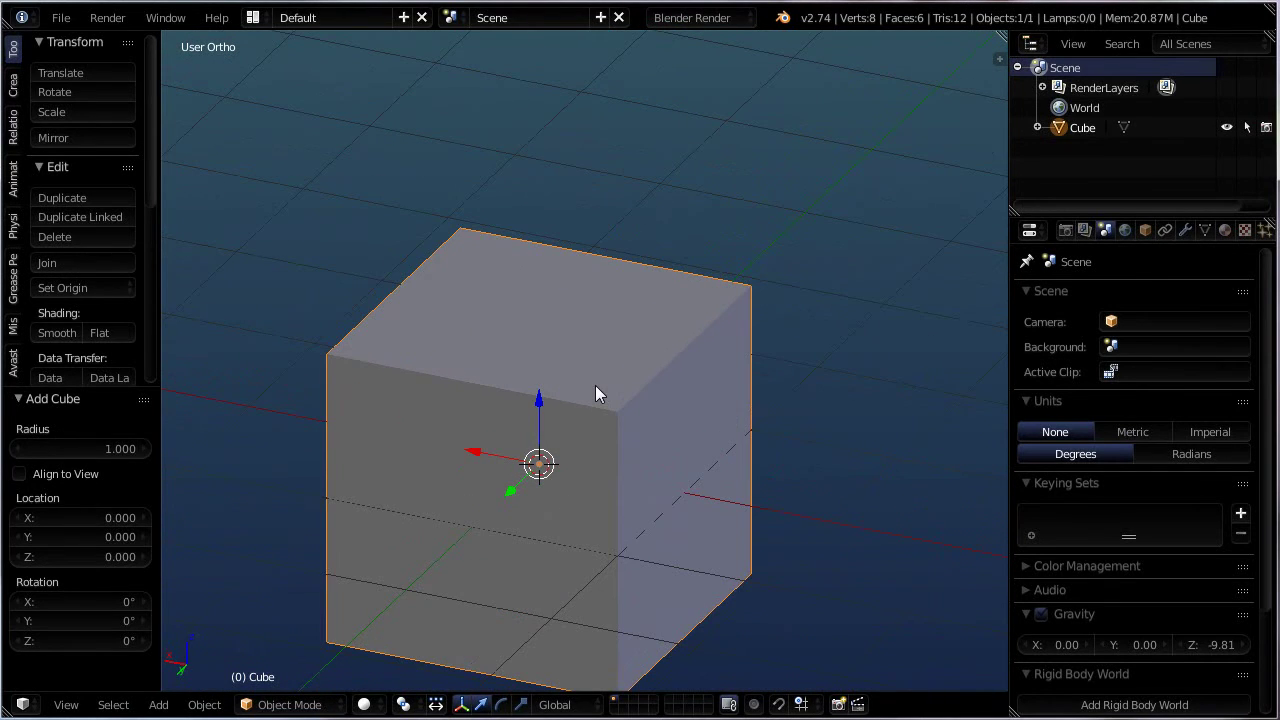
key(Tab)
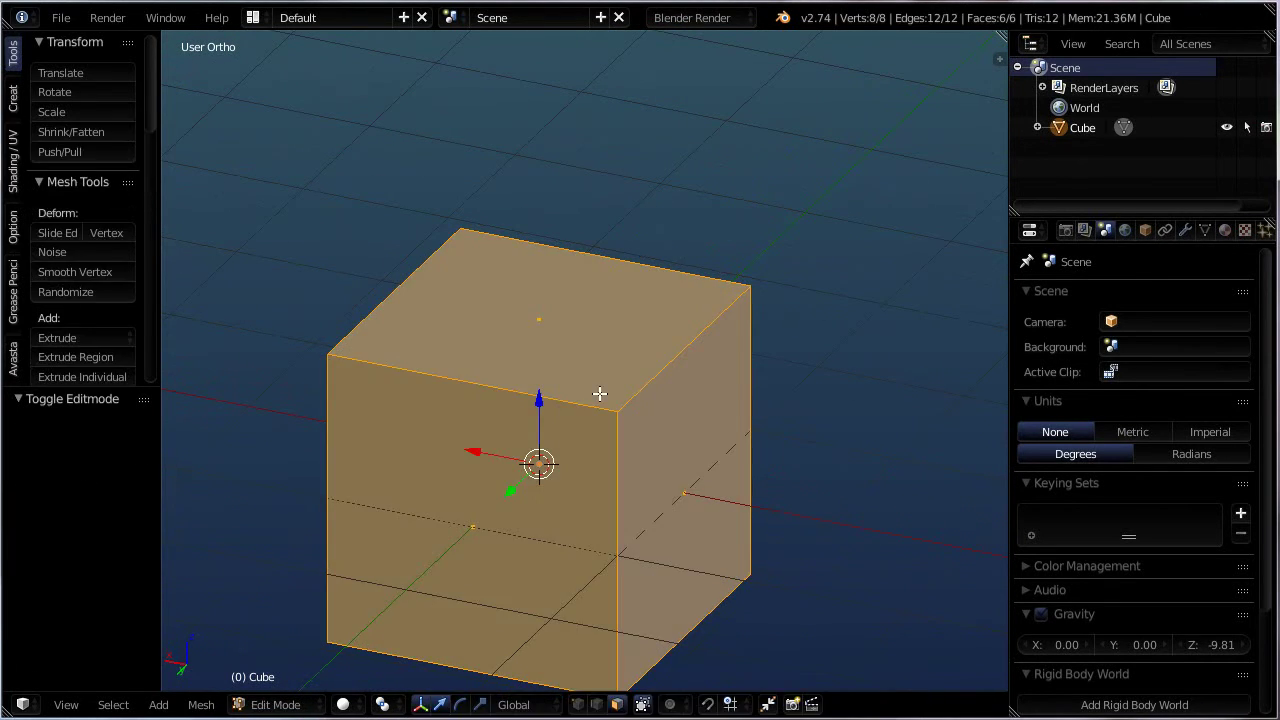
right_click(737, 289)
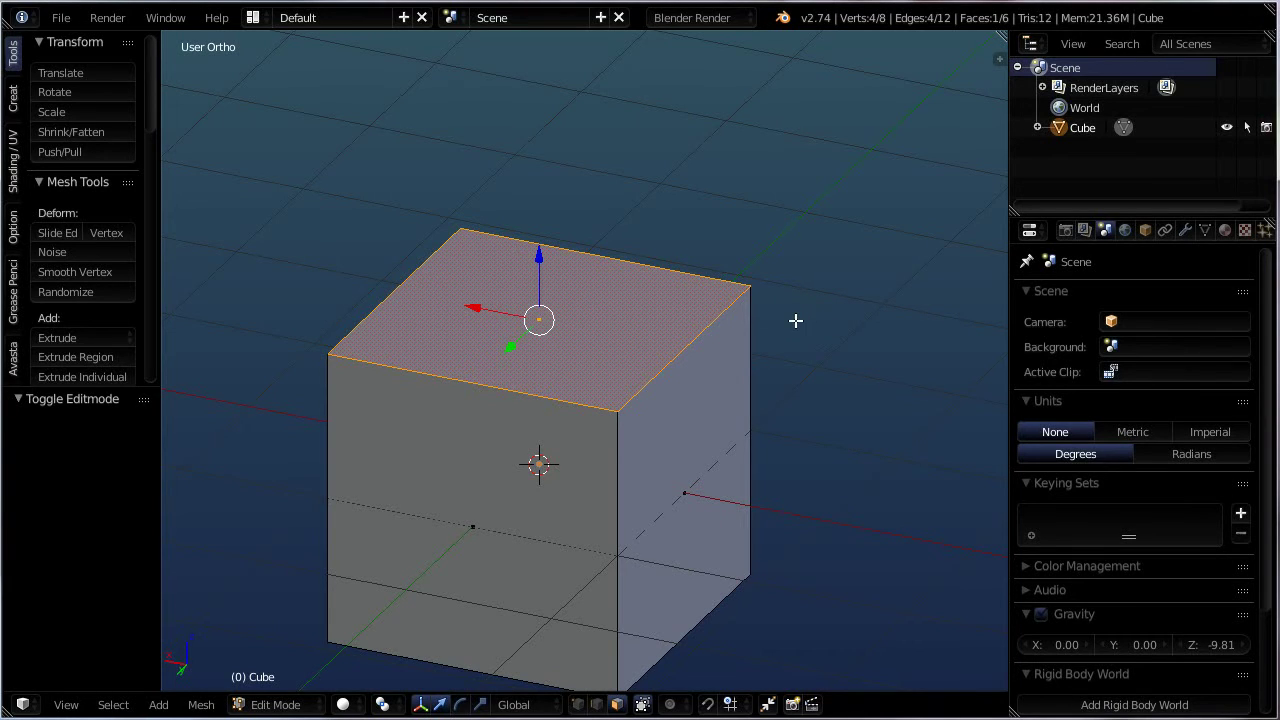
key(i)
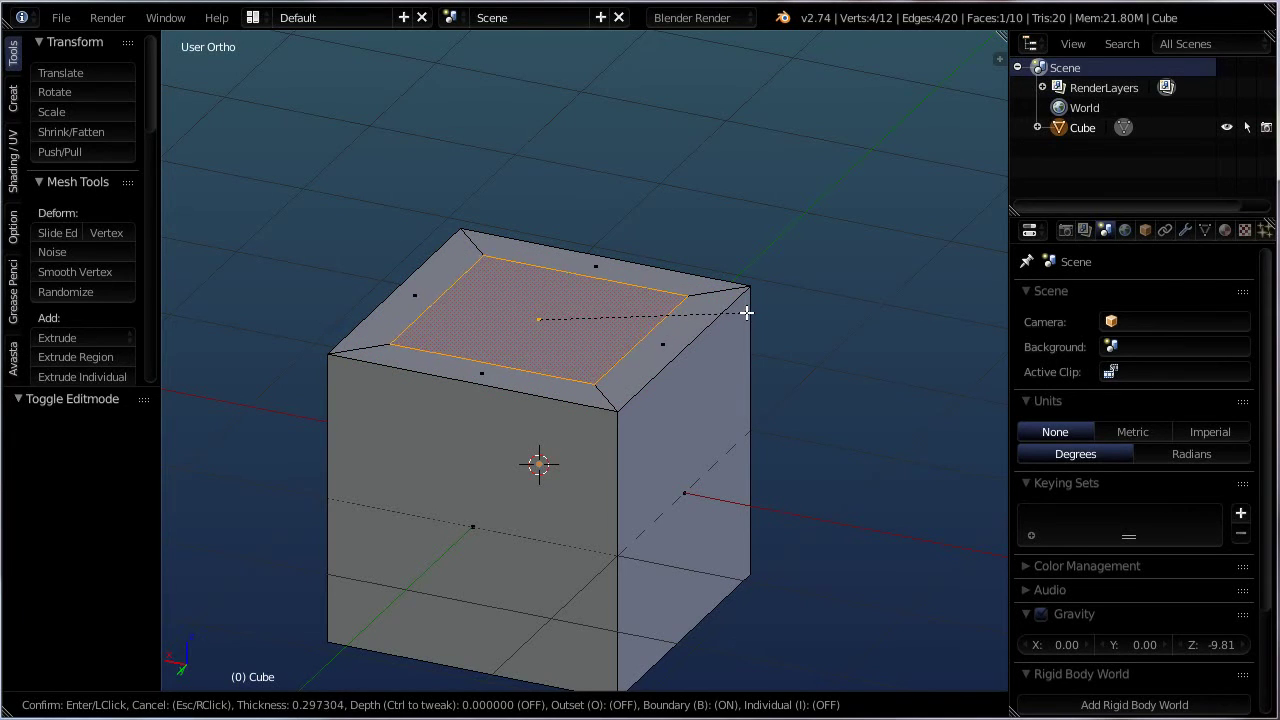
click(741, 311)
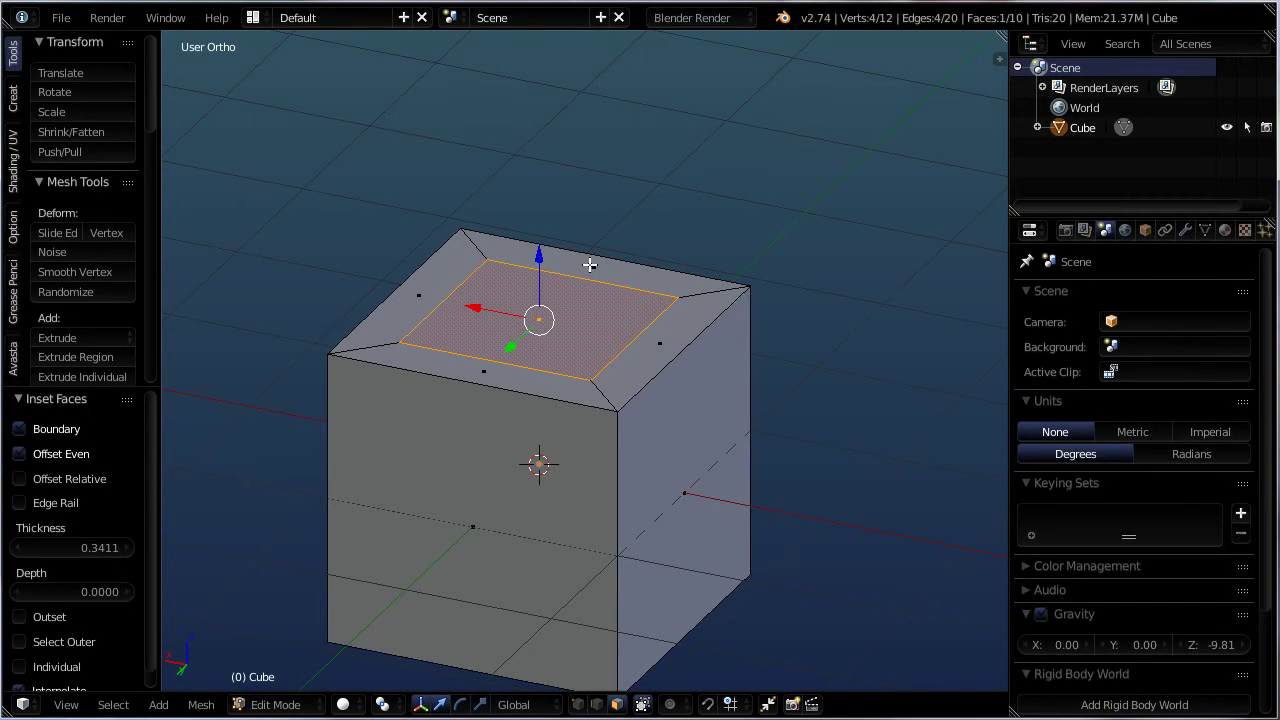
middle_drag(484, 371, 554, 330)
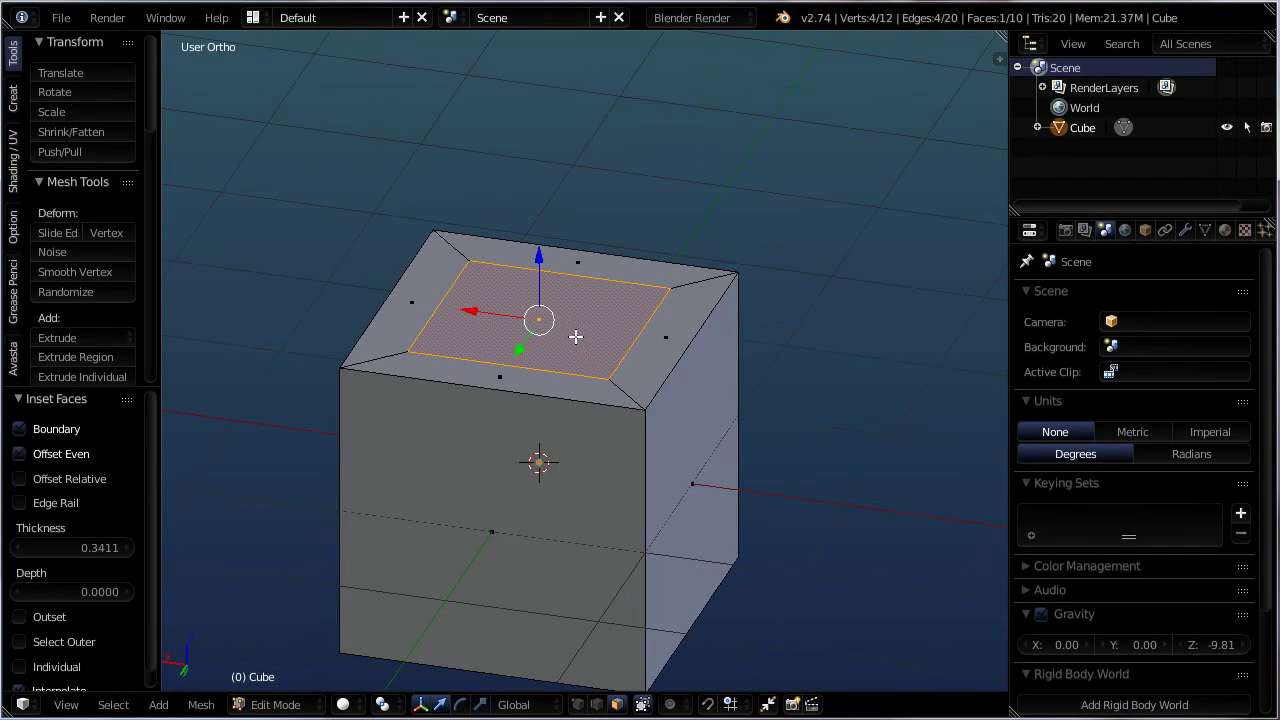
key(e)
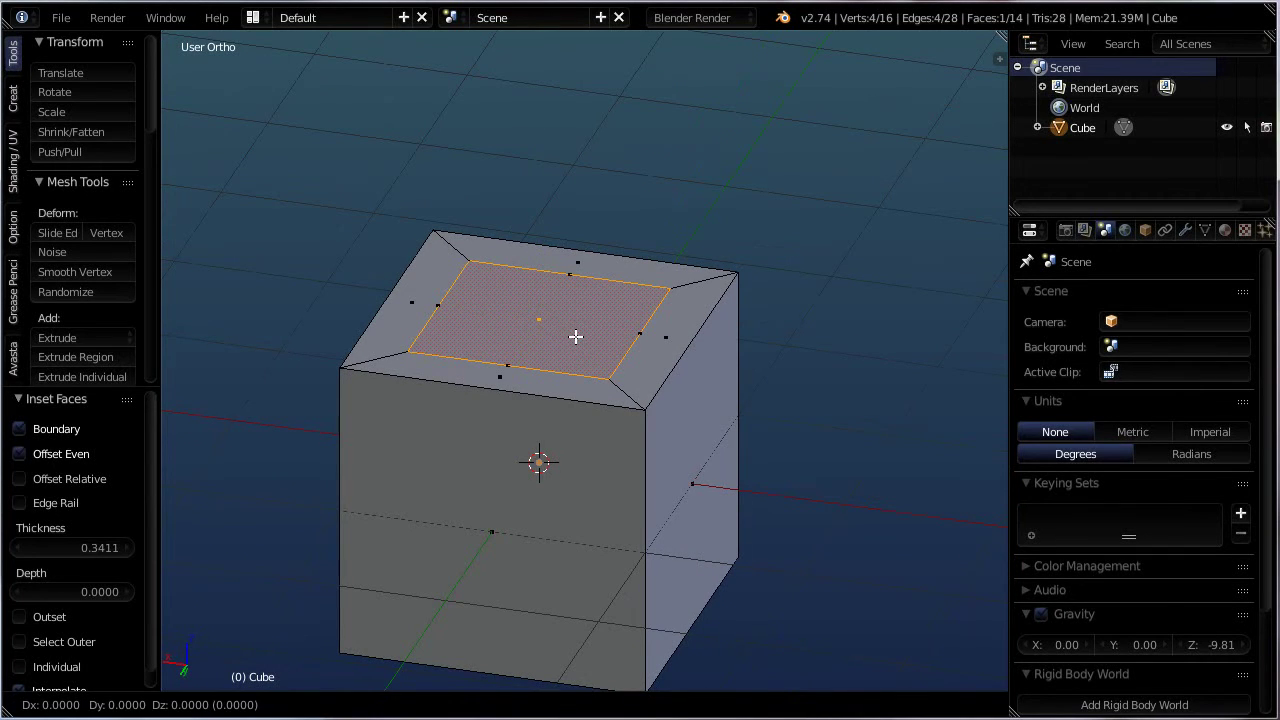
click(580, 455)
middle_drag(697, 417, 621, 430)
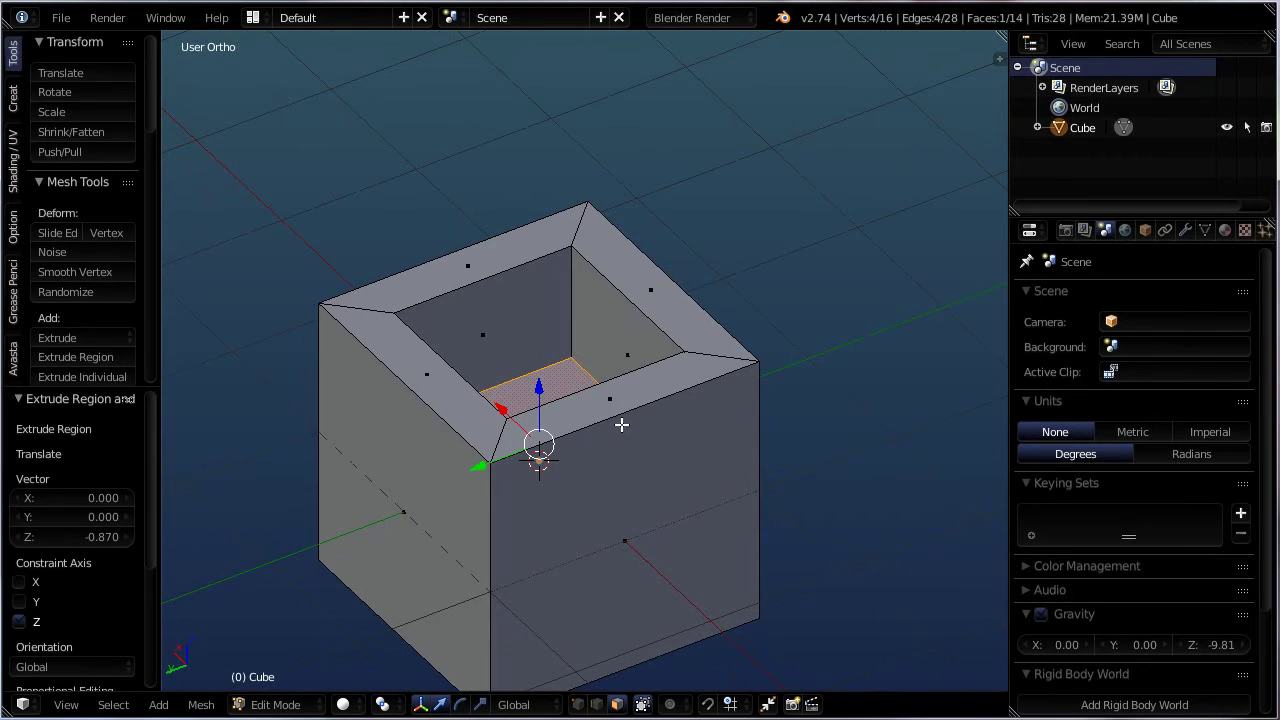
key(ctrl+z)
key(ctrl+z)
key(a)
key(a)
scroll(630, 460, down, 3)
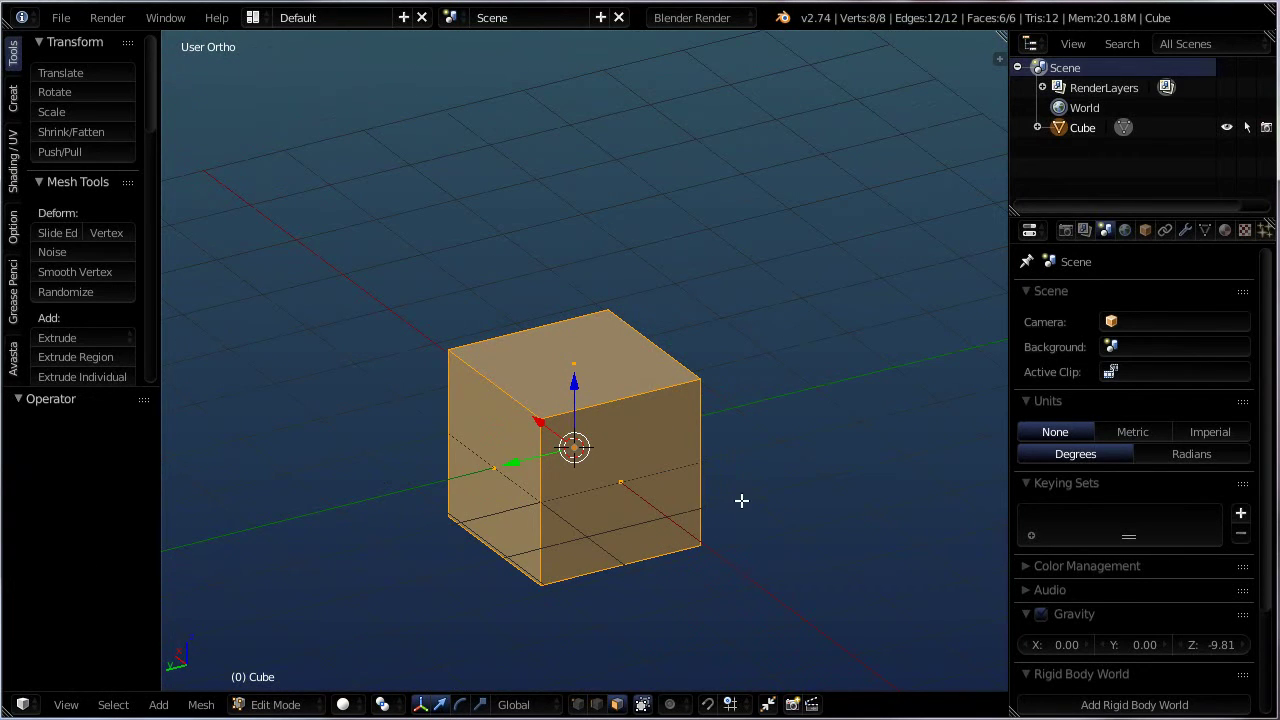
- Start an inset on the cube, then cancel it without changing the mesh
shift+middle_drag(740, 514, 640, 410)
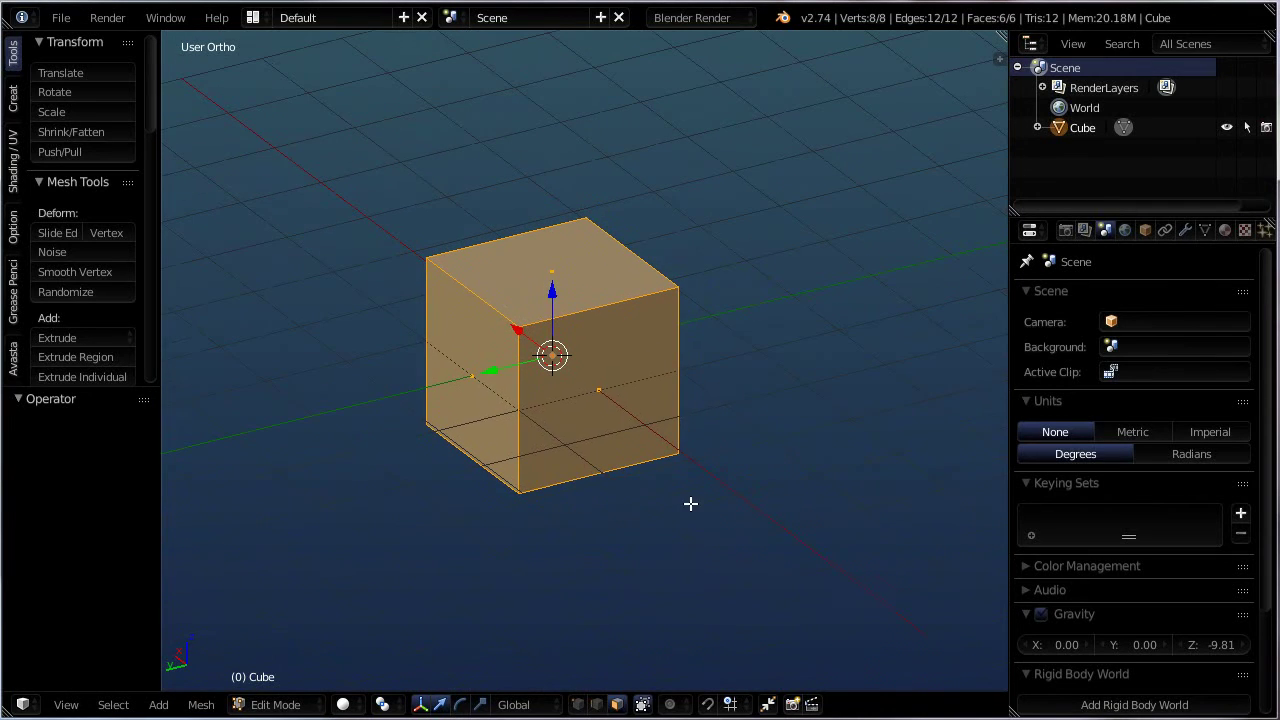
key(i)
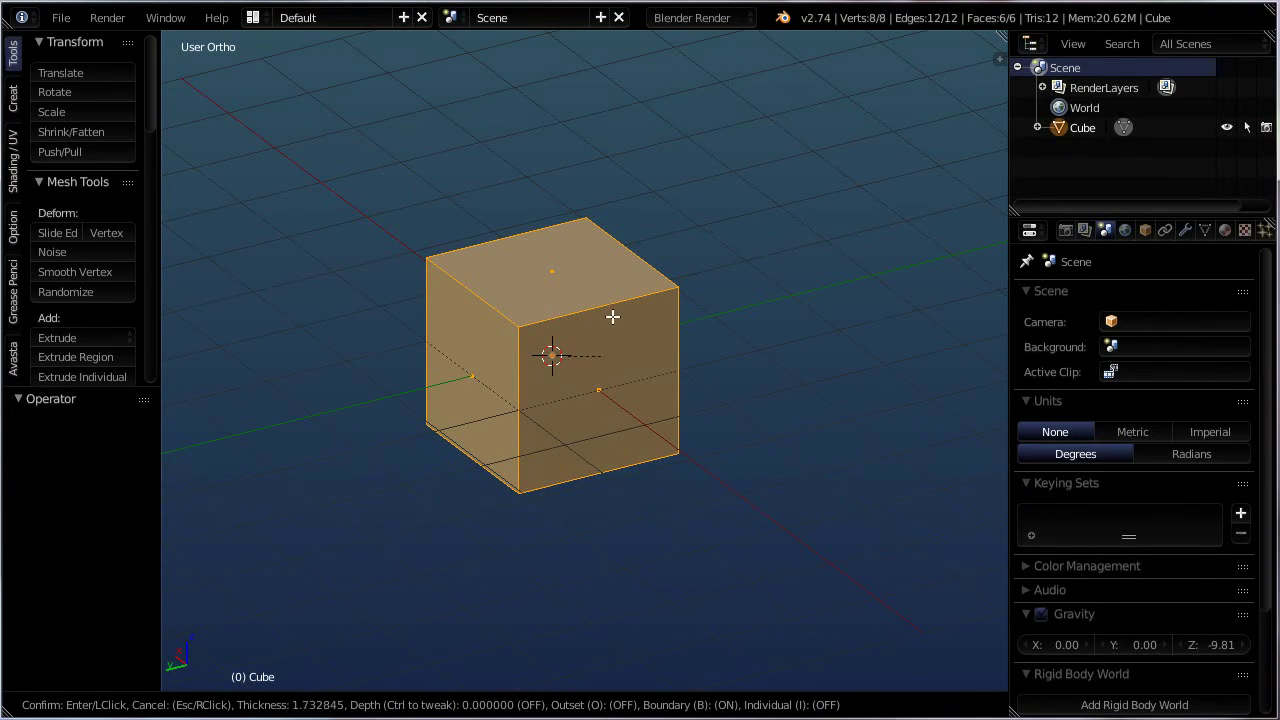
key(Escape)
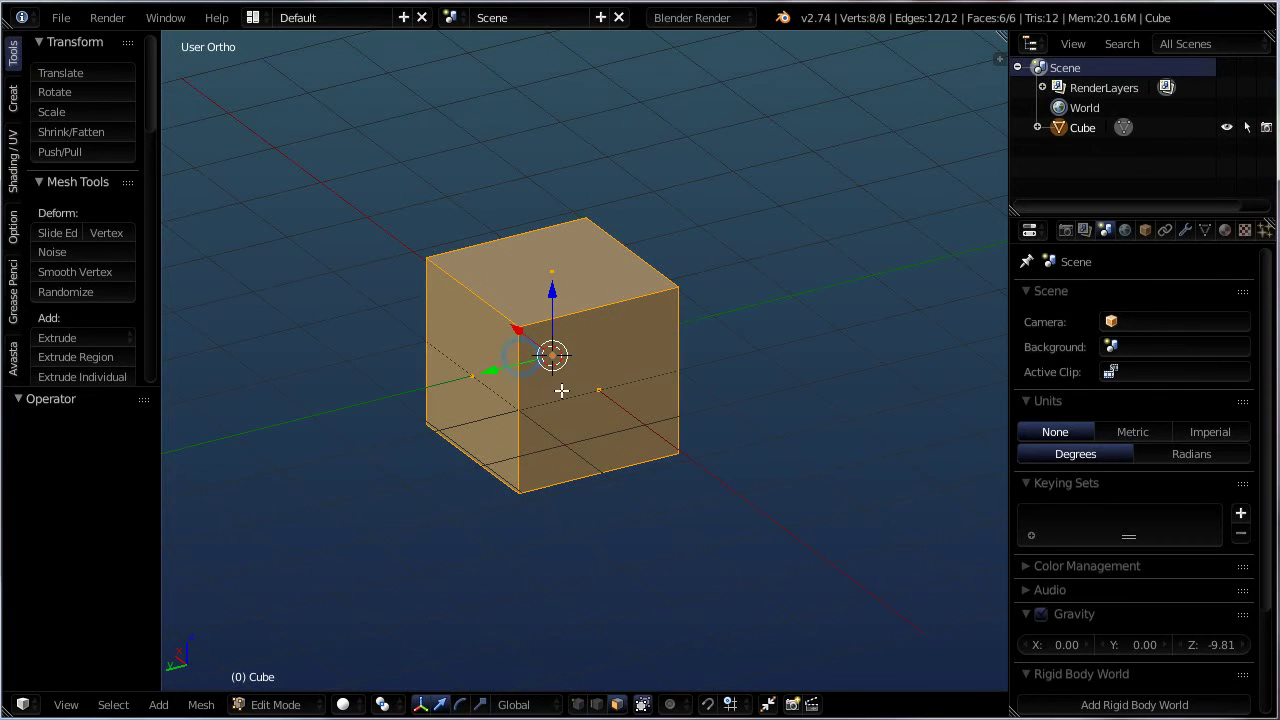
middle_drag(681, 474, 540, 352)
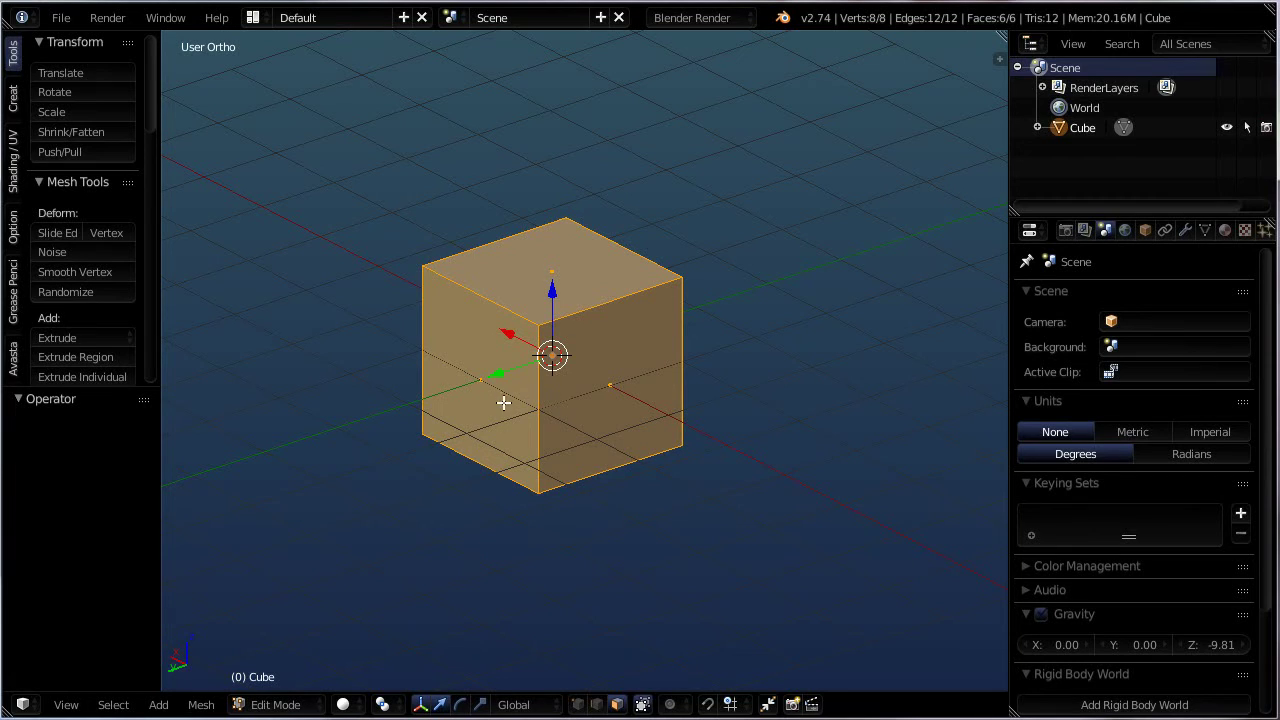
- Inset the front-right face and its opposite face by 0.5
right_click(552, 332)
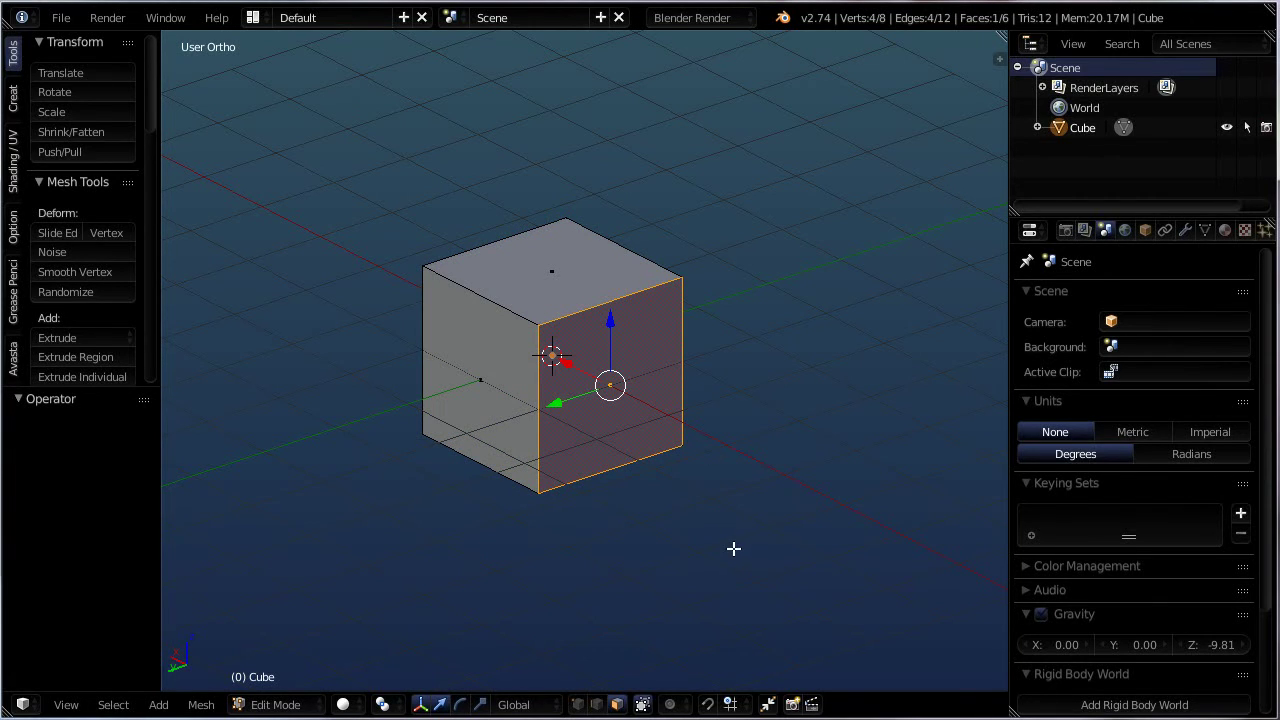
middle_drag(663, 540, 563, 471)
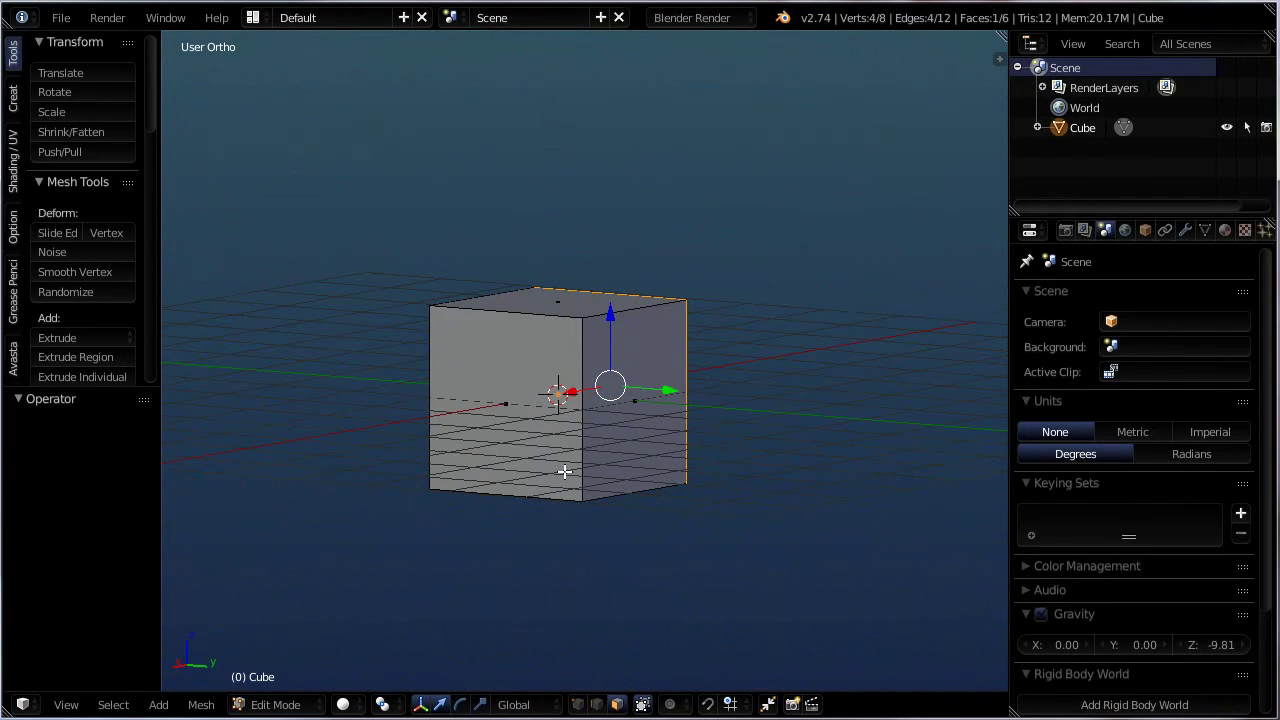
shift+right_click(563, 471)
middle_drag(707, 435, 666, 534)
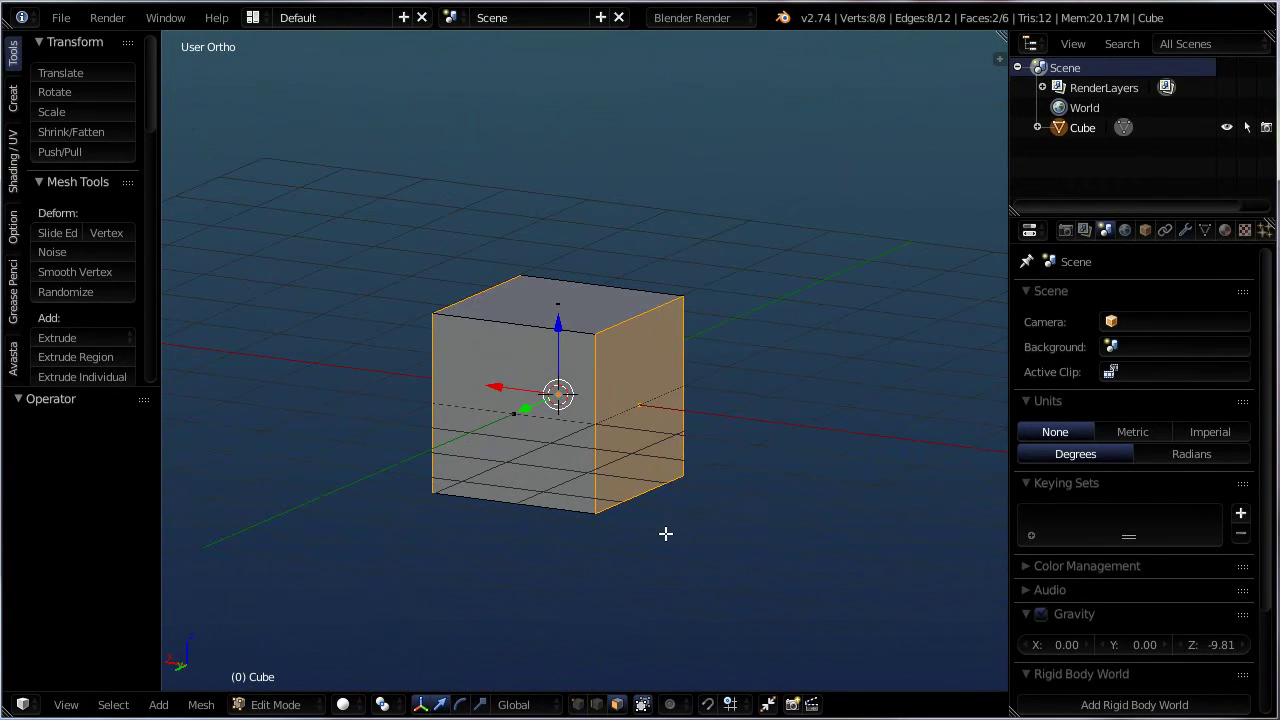
key(i)
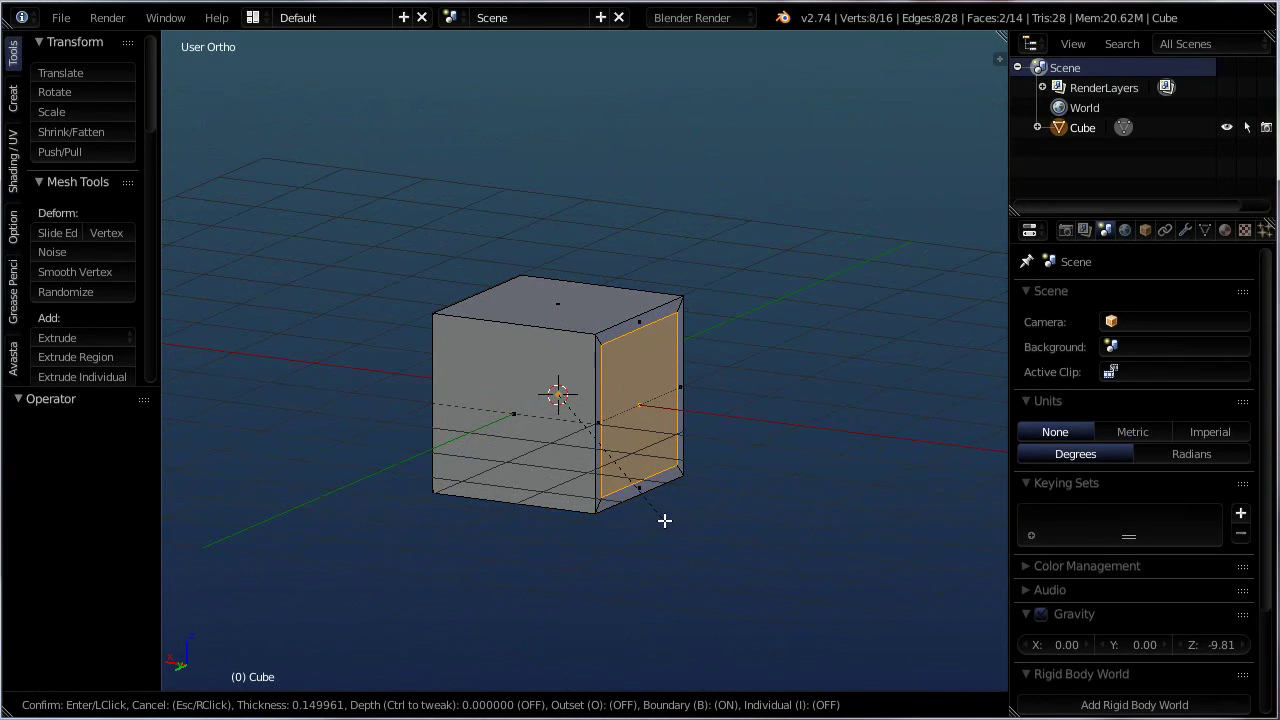
text(.5)
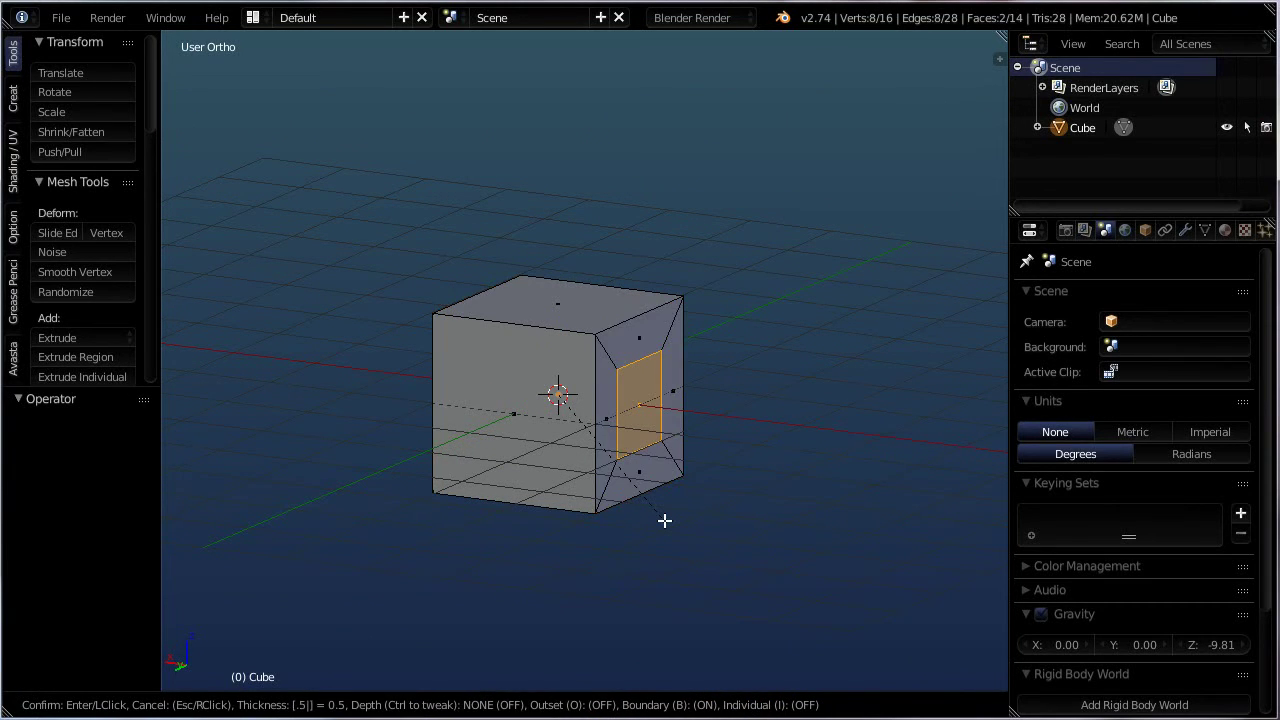
key(Return)
- Inset the front face and right face by 0.5
drag(601, 355, 590, 343)
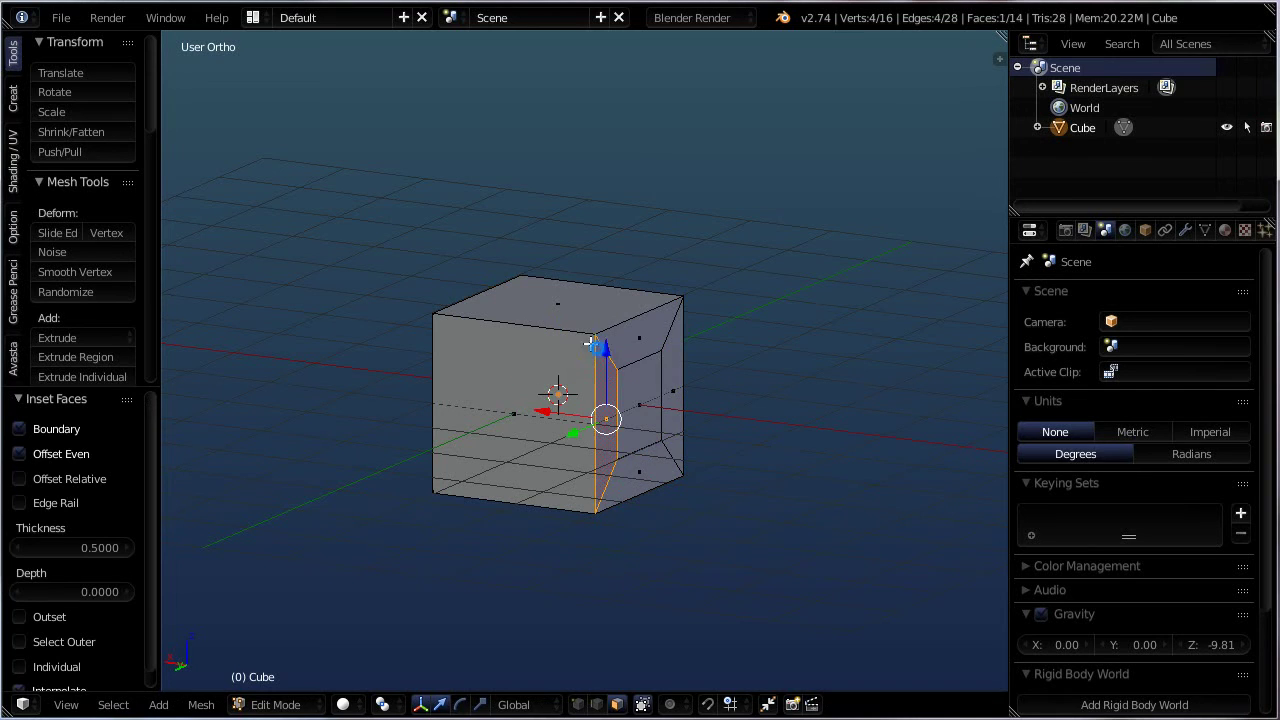
right_click(505, 365)
middle_drag(646, 471, 617, 463)
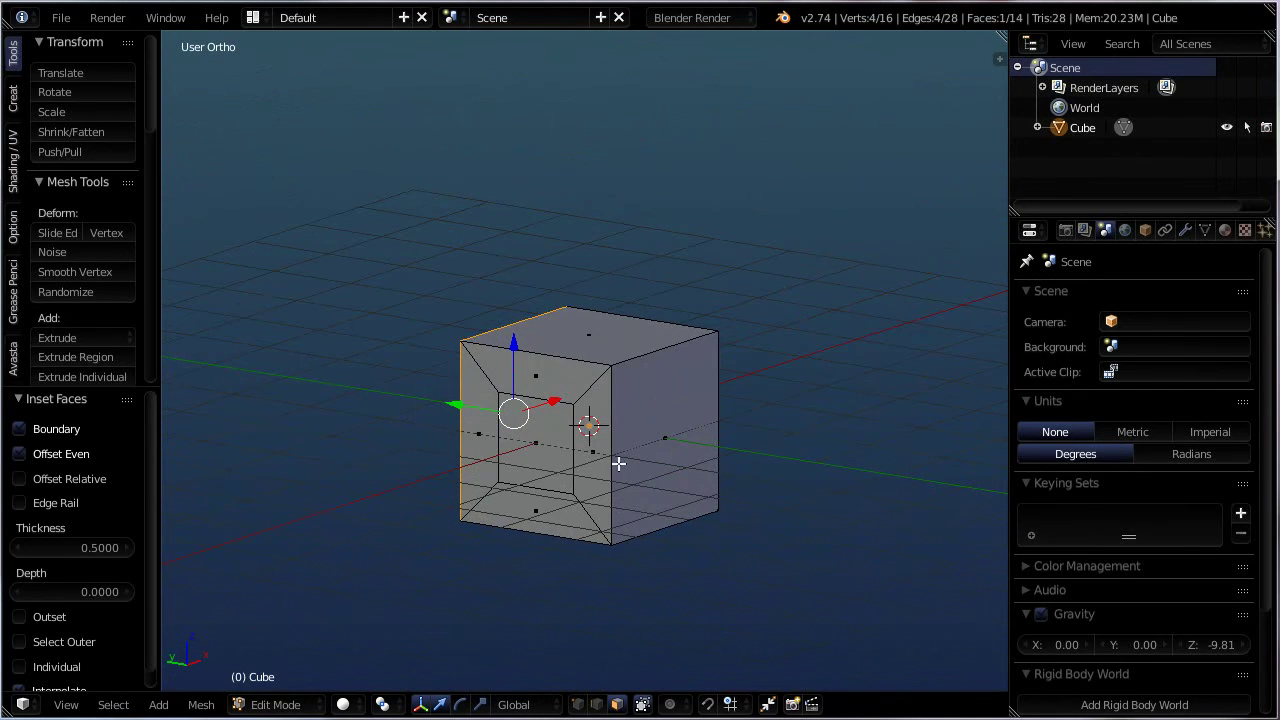
shift+right_click(678, 437)
text(i)
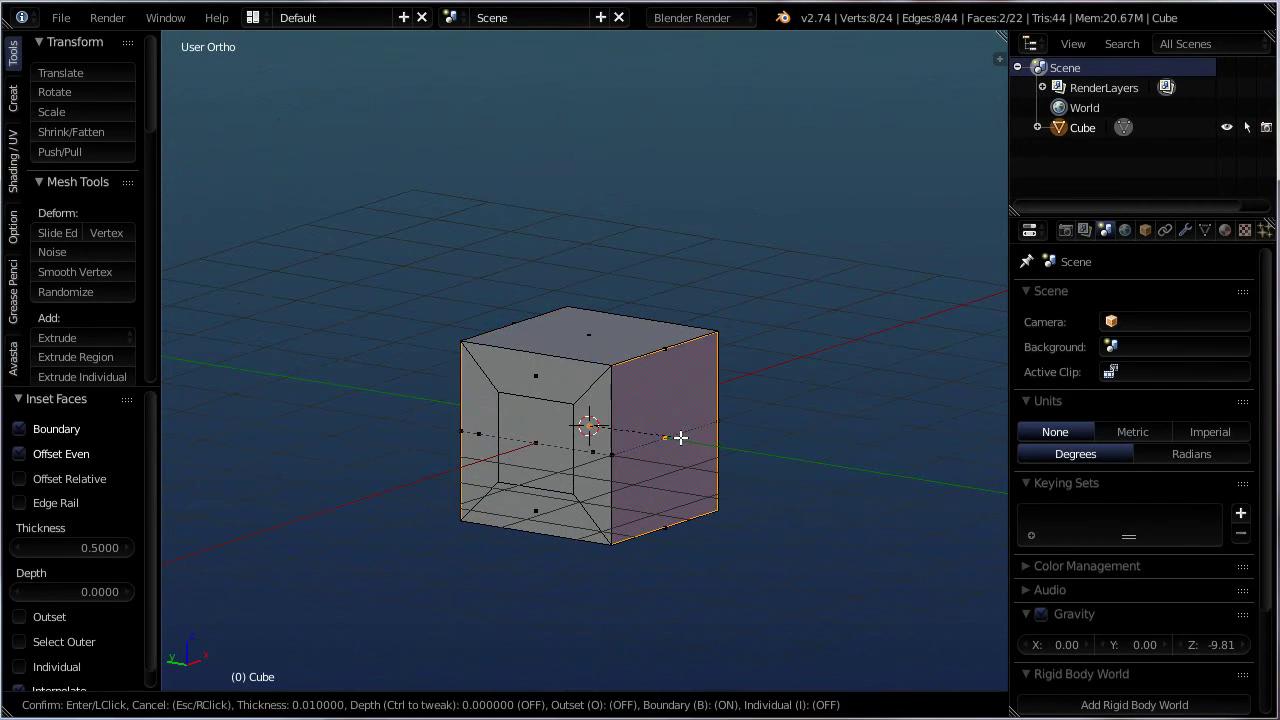
text(.5)
key(Return)
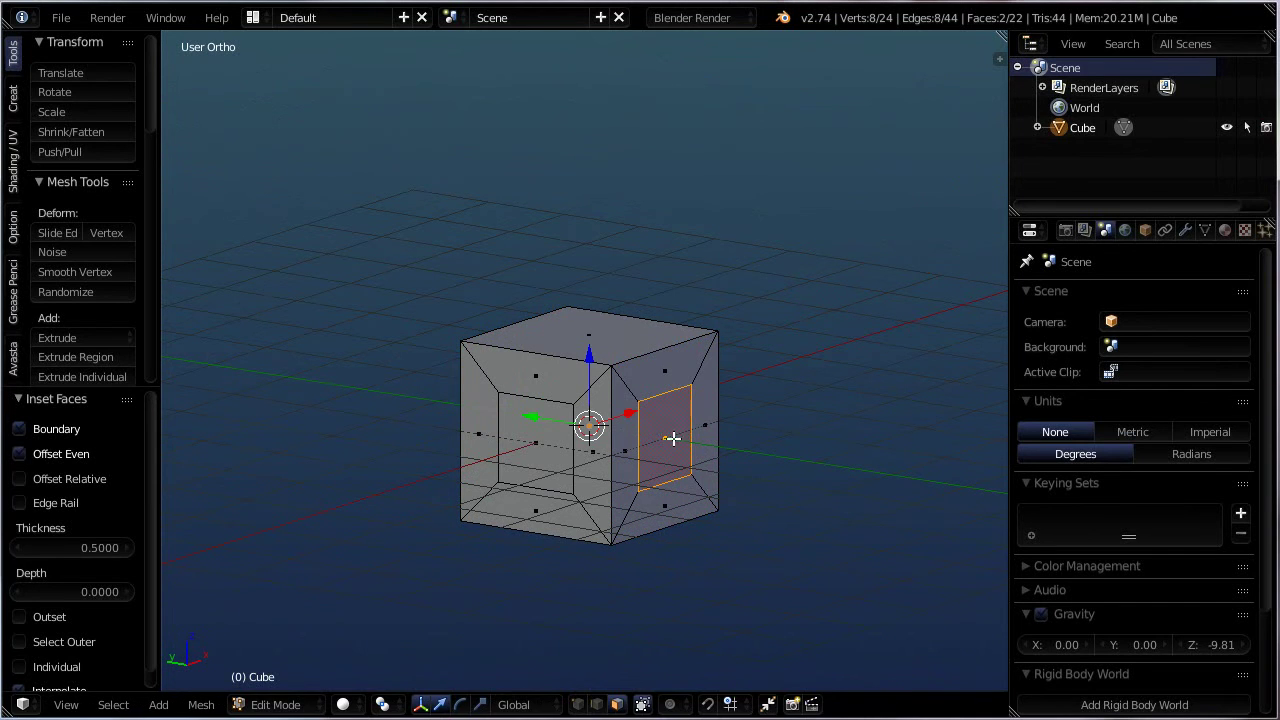
- Inset the top and bottom faces, undoing an accidental move of the top
right_click(598, 337)
key(g)
key(z)
key(Escape)
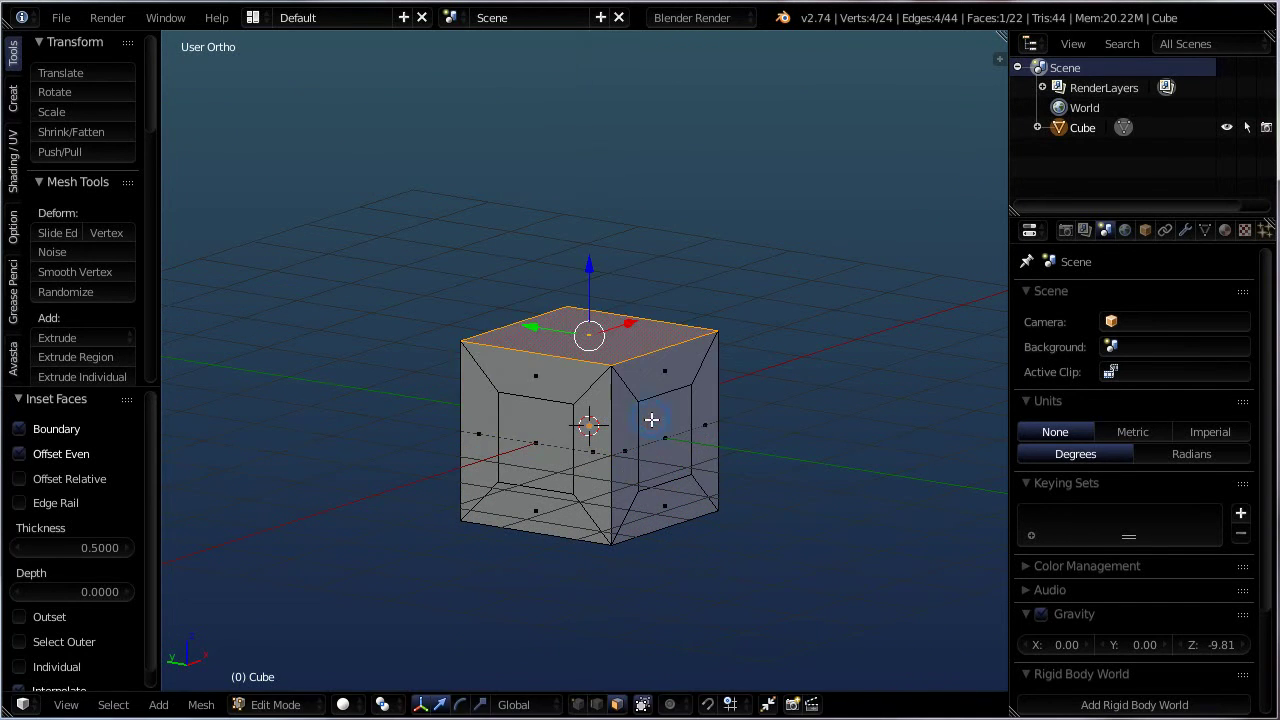
middle_drag(648, 417, 623, 463)
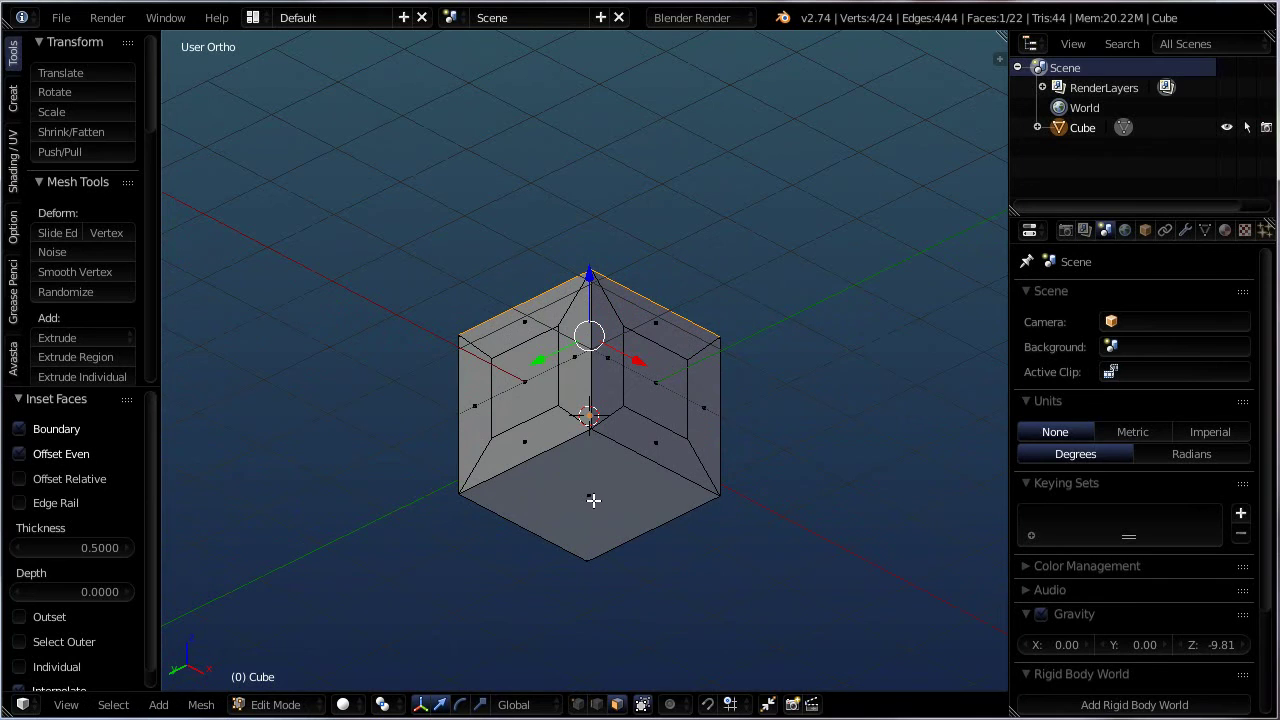
shift+right_click(593, 500)
key(i)
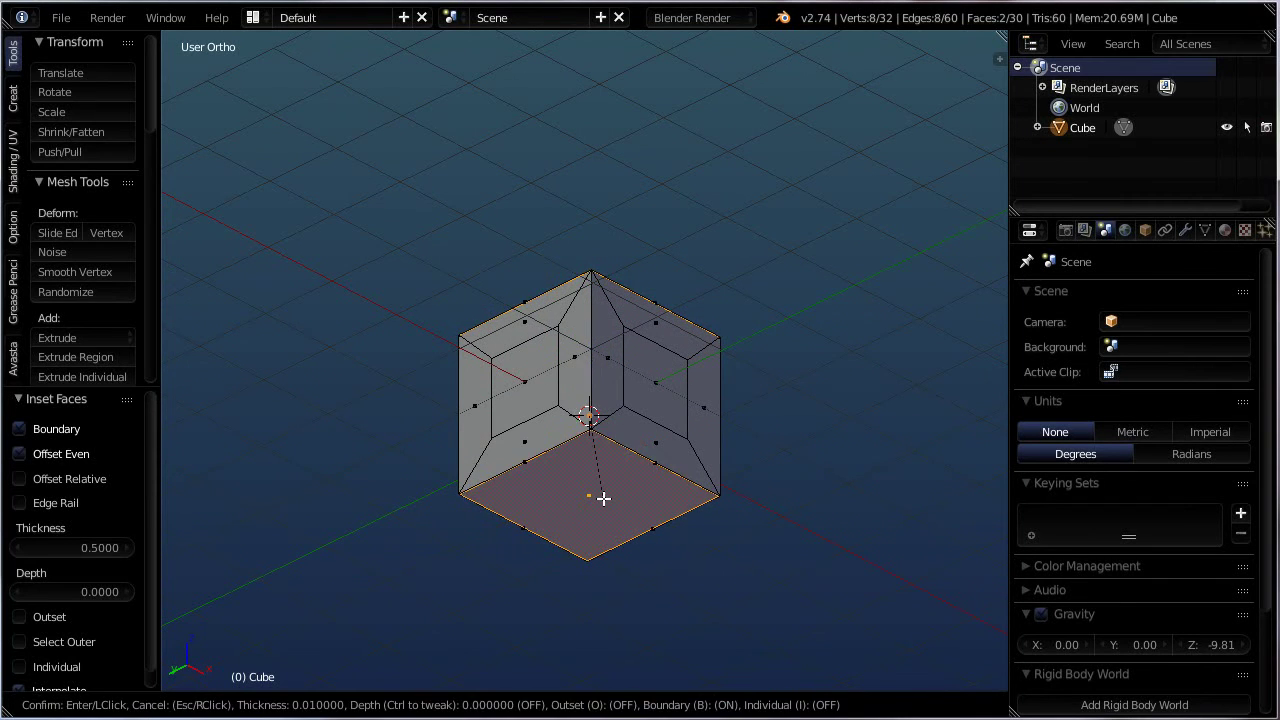
click(603, 497)
- Add all six inner inset squares to the selection
middle_drag(654, 491, 612, 598)
shift+right_click(660, 420)
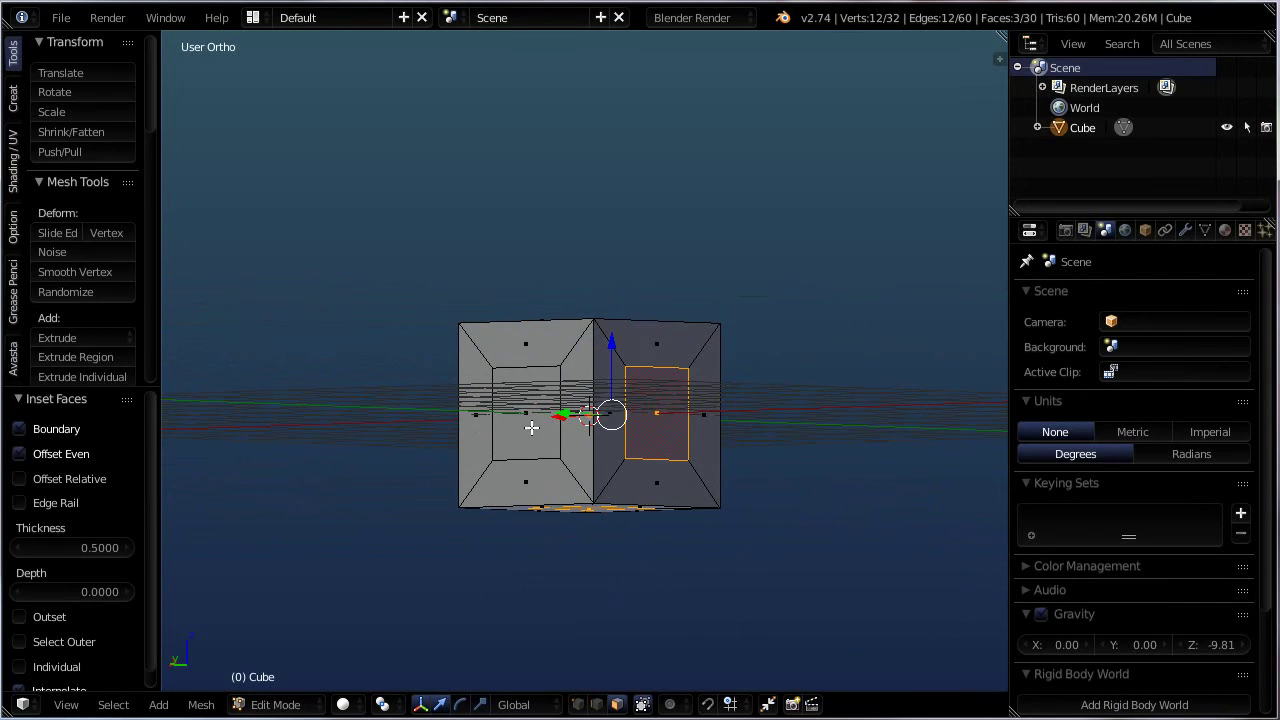
shift+right_click(531, 427)
middle_drag(531, 427, 623, 474)
shift+right_click(650, 440)
shift+right_click(590, 458)
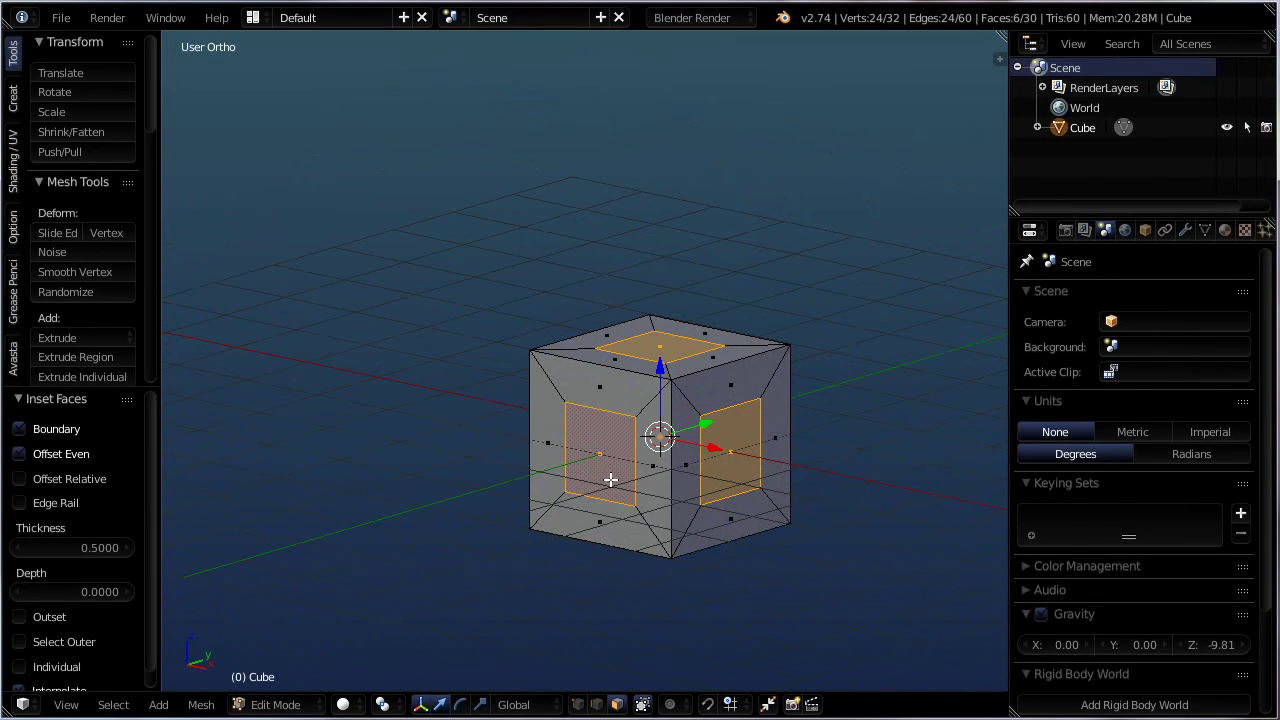
- Delete the six selected inner faces using the Faces delete option
key(ctrl+Tab)
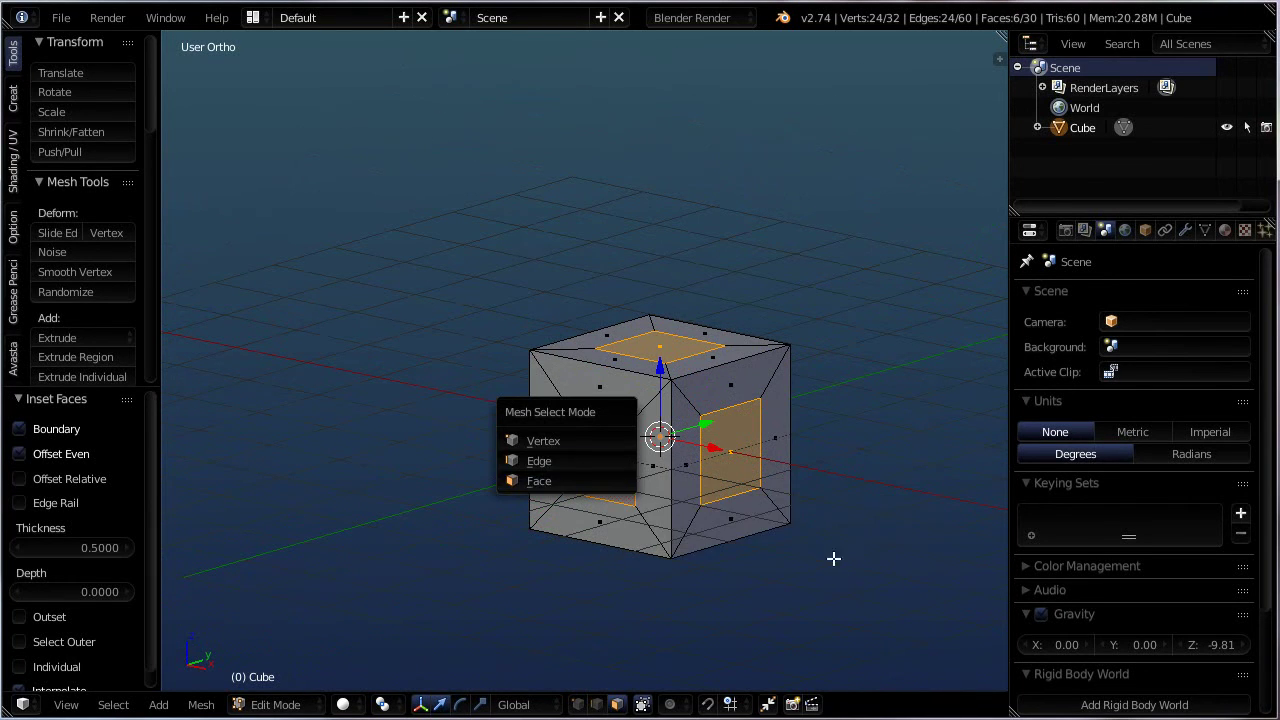
key(x)
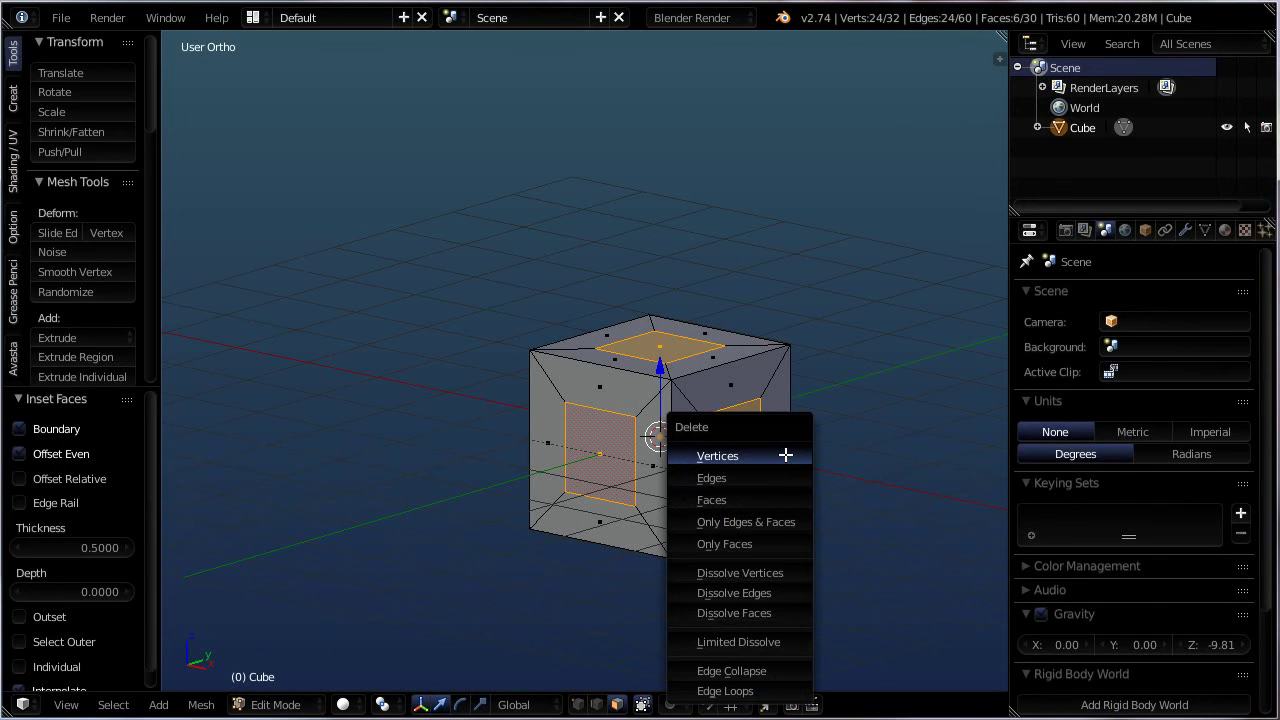
click(718, 500)
- Orbit and zoom around the hollow frame cube to inspect its square windows
middle_drag(689, 494, 700, 449)
scroll(643, 471, up, 2)
scroll(700, 452, up, 2)
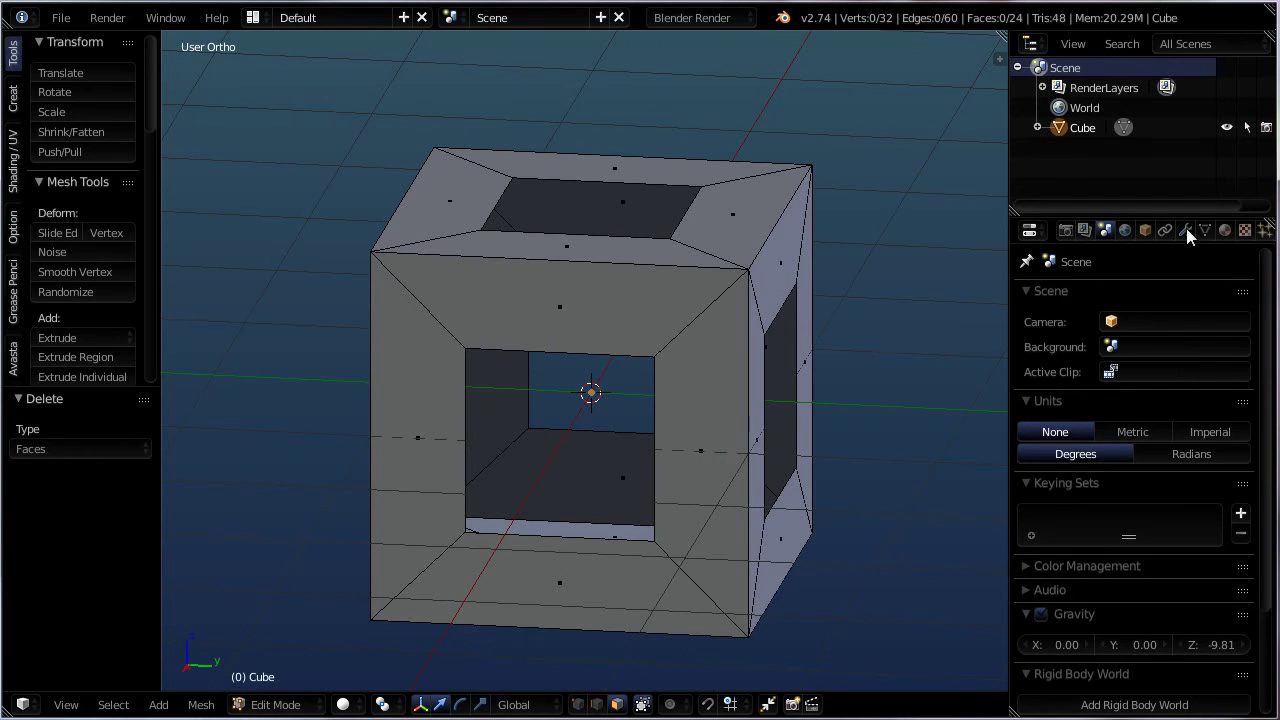
middle_drag(651, 486, 651, 491)
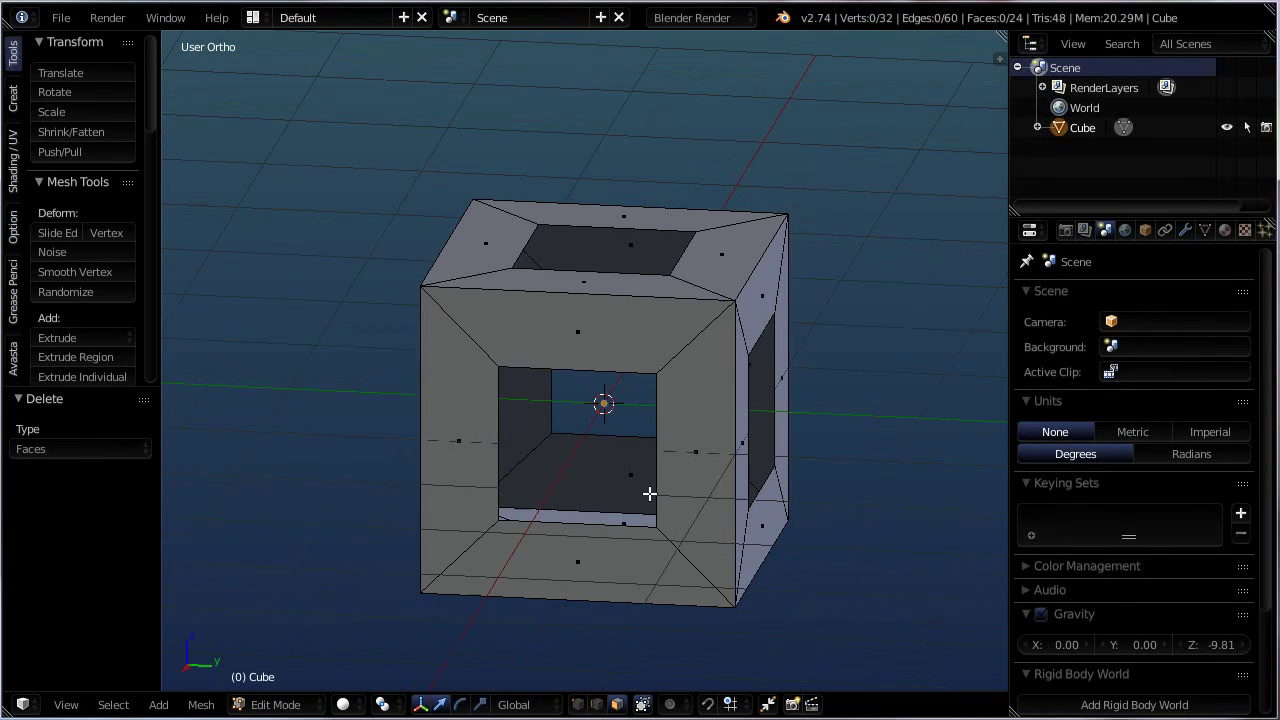
middle_drag(563, 414, 723, 369)
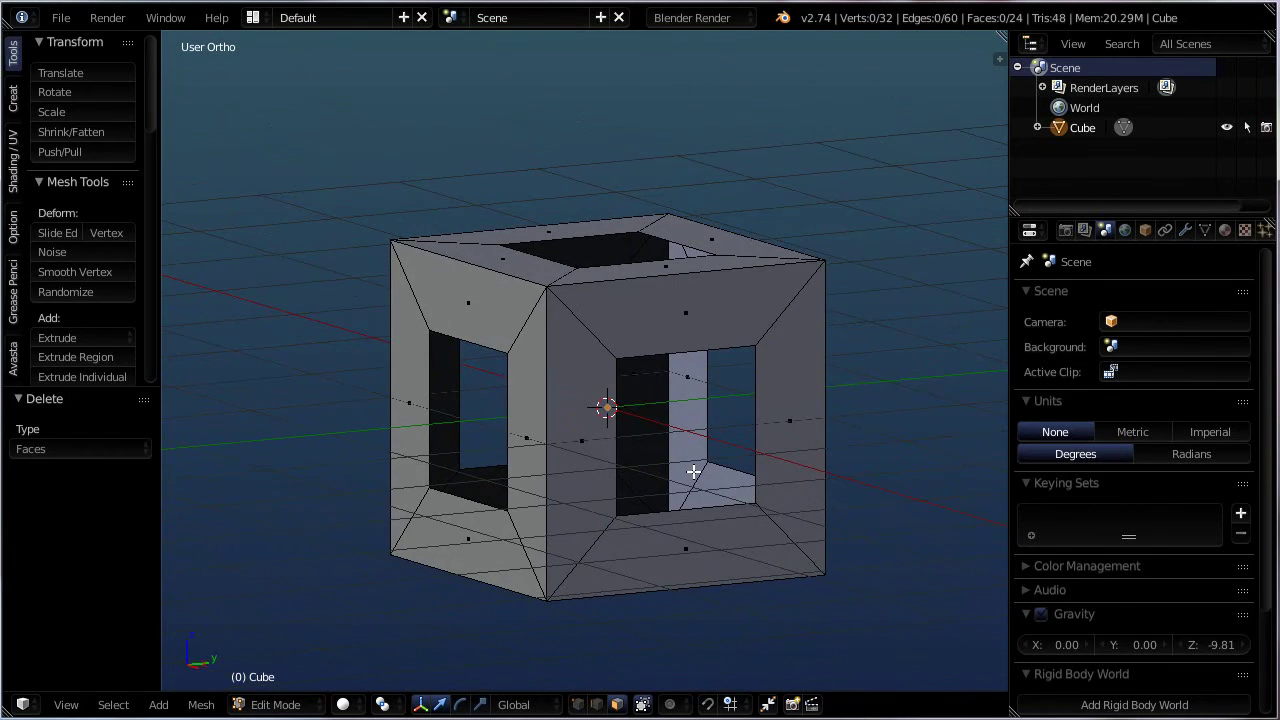
scroll(694, 510, down, 4)
middle_drag(648, 488, 421, 487)
scroll(593, 372, up, 3)
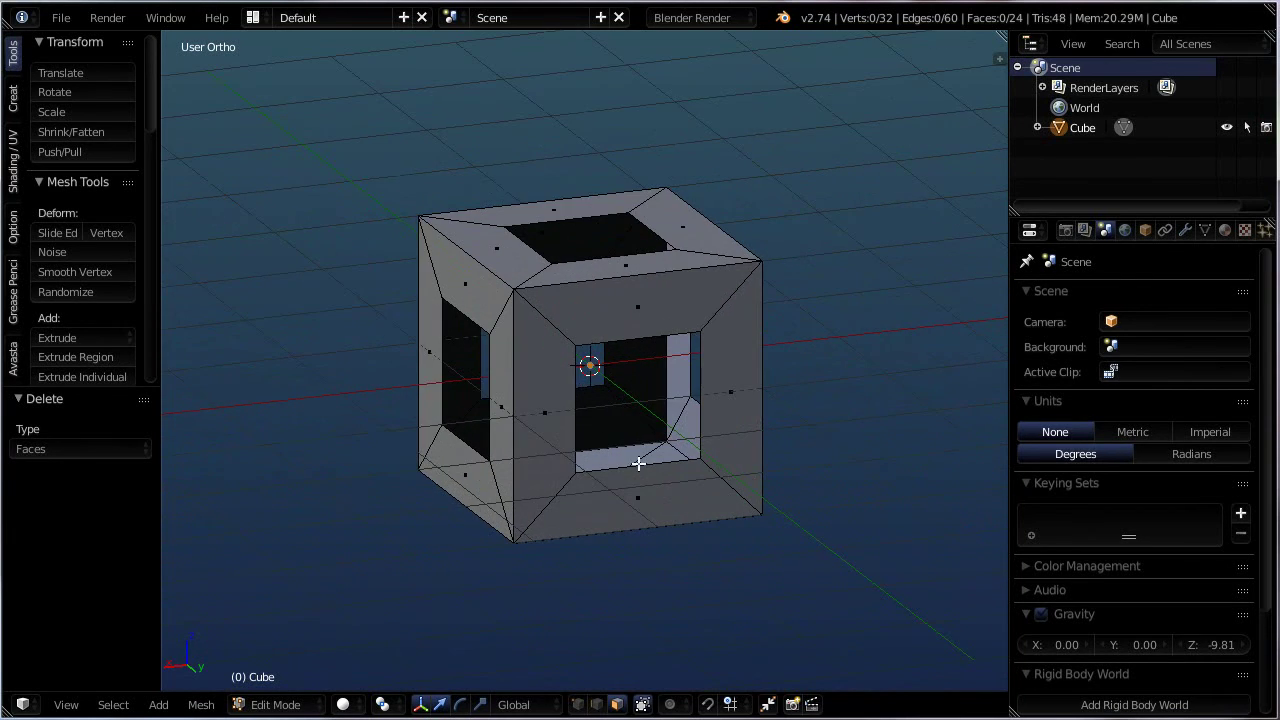
middle_drag(638, 463, 477, 476)
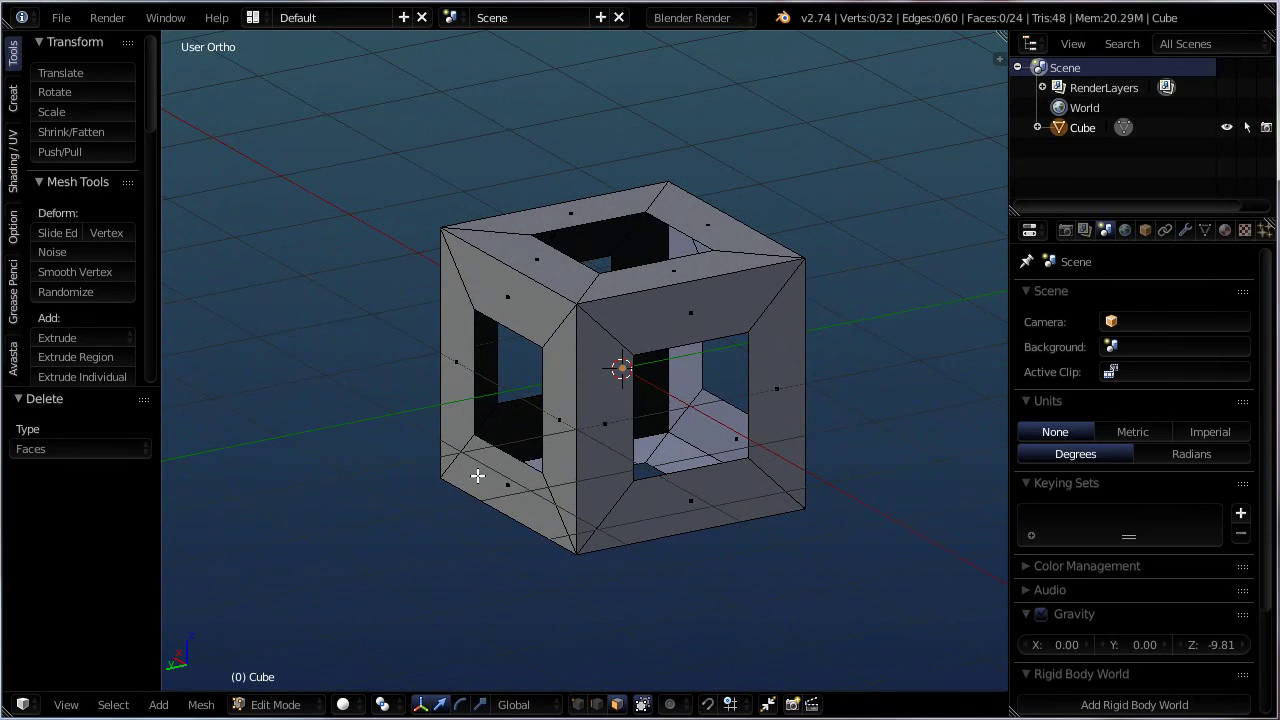